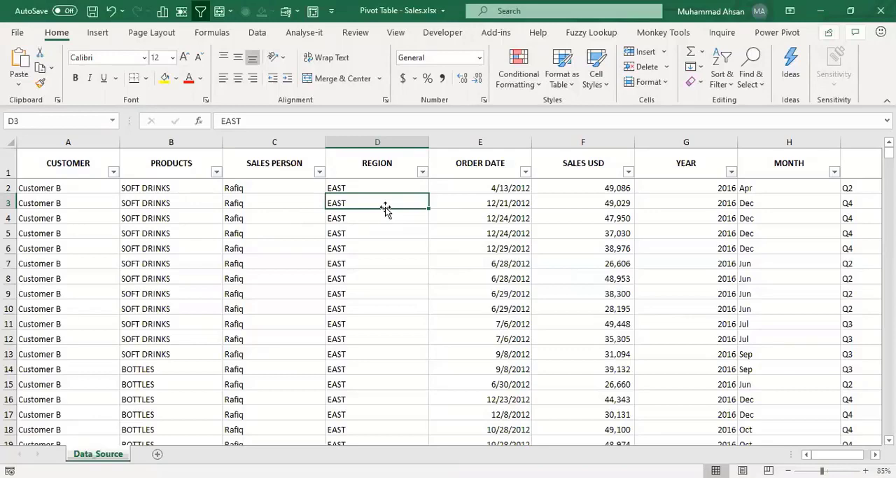
{"action": "key", "text": "Down"}
{"action": "key", "text": "Down"}
{"action": "key", "text": "Down"}
{"action": "key", "text": "Down"}
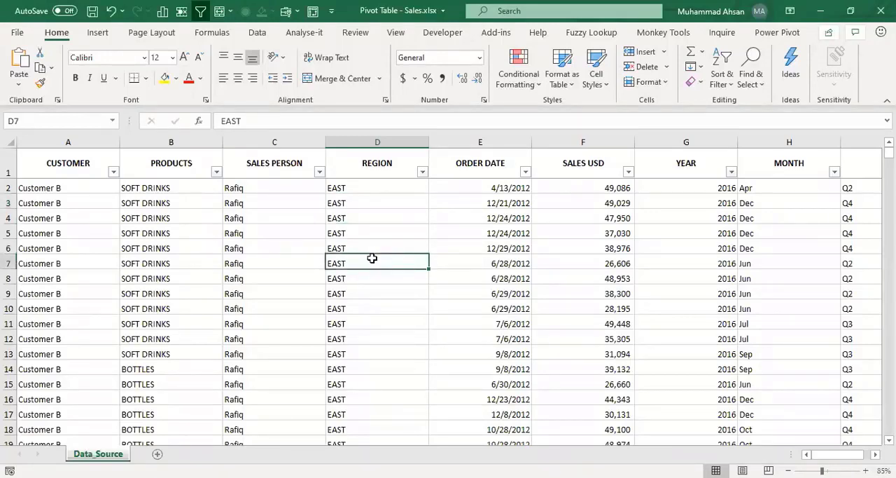
Step: Add a new worksheet and enter the heading PIVOT TABLE in its cell A1
{"action": "left_click", "coordinate": [157, 454]}
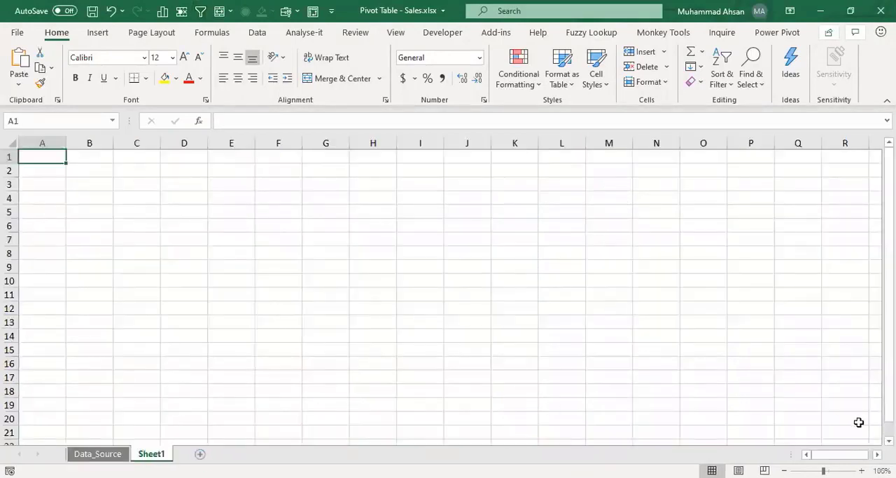
{"action": "left_click", "coordinate": [862, 470]}
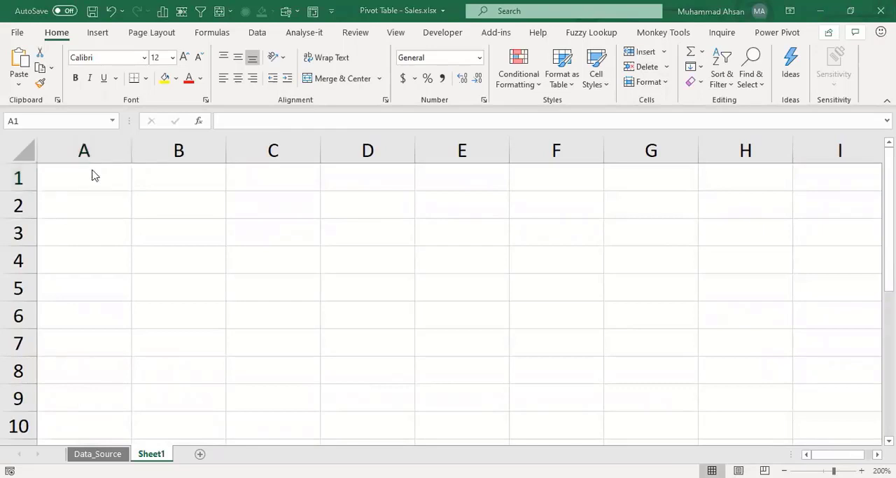
{"action": "type", "text": "PIV"}
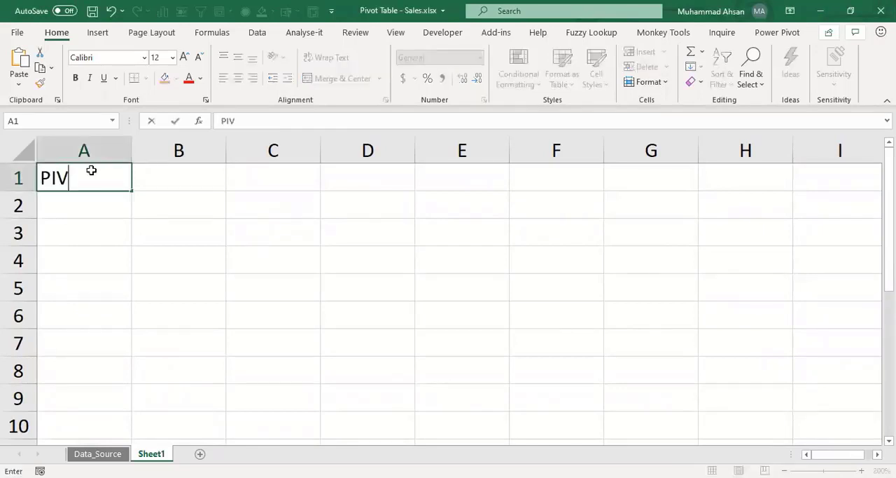
{"action": "type", "text": "OT TABLE"}
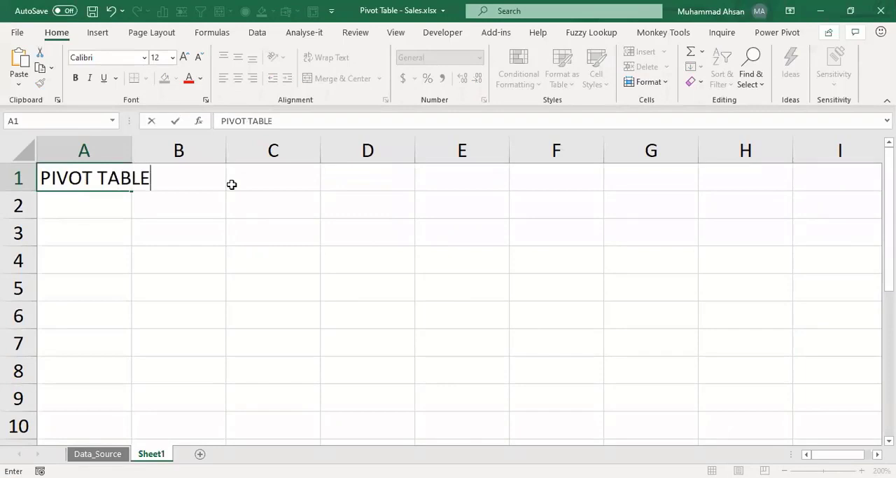
{"action": "key", "text": "Return"}
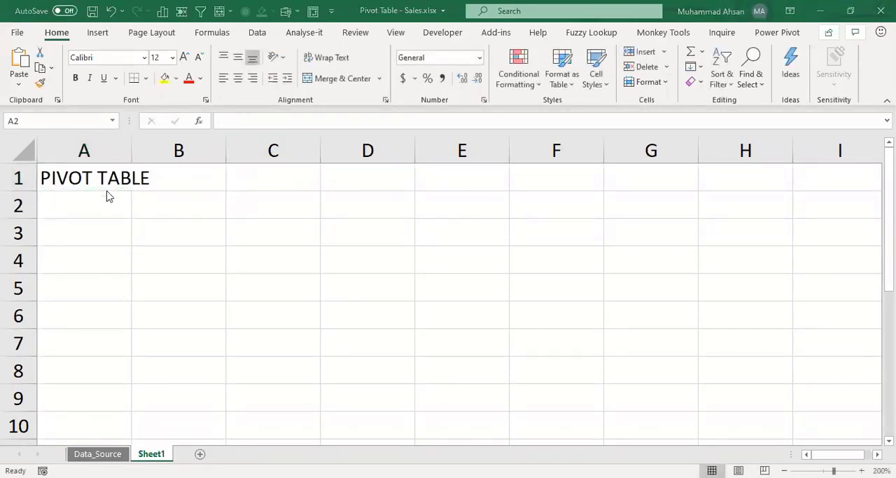
Step: Enter the note PIVOT - VERB (ACTIONS) in cell A2, directly below the heading
{"action": "double_click", "coordinate": [125, 203]}
{"action": "type", "text": "PIVOT - V"}
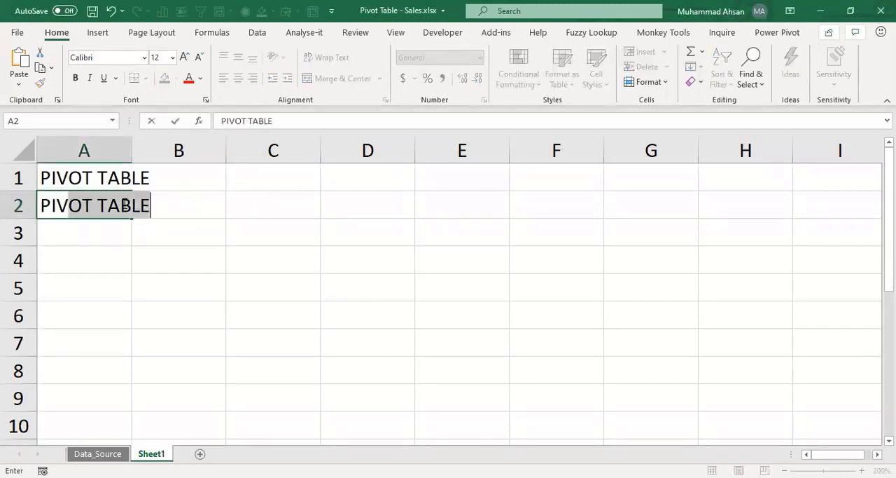
{"action": "type", "text": "ERB"}
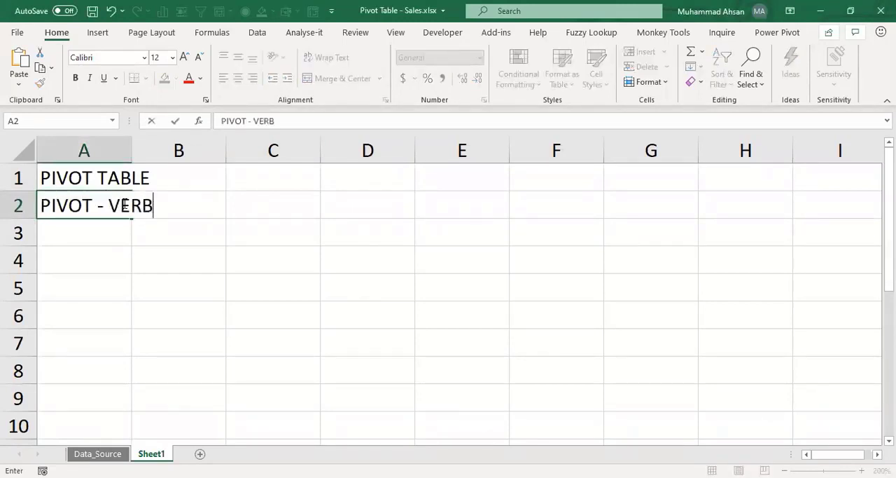
{"action": "type", "text": " (ACT"}
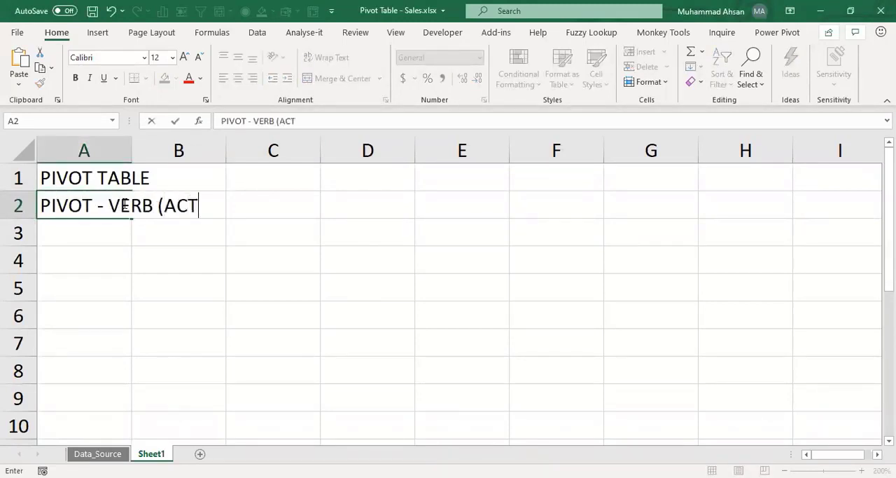
{"action": "type", "text": "IONS)"}
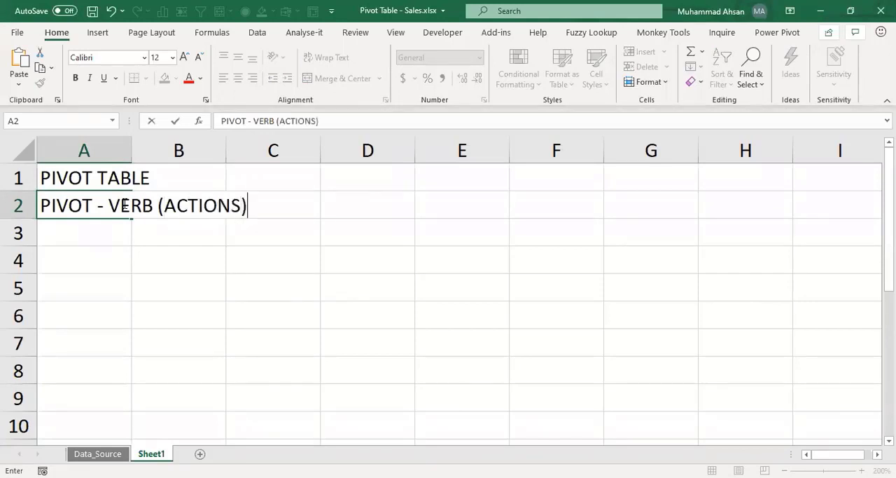
{"action": "key", "text": "Return"}
Step: Enter the word DATABASE in cell D2, beside the pivot definition
{"action": "key", "text": "Right"}
{"action": "key", "text": "Right"}
{"action": "key", "text": "Right"}
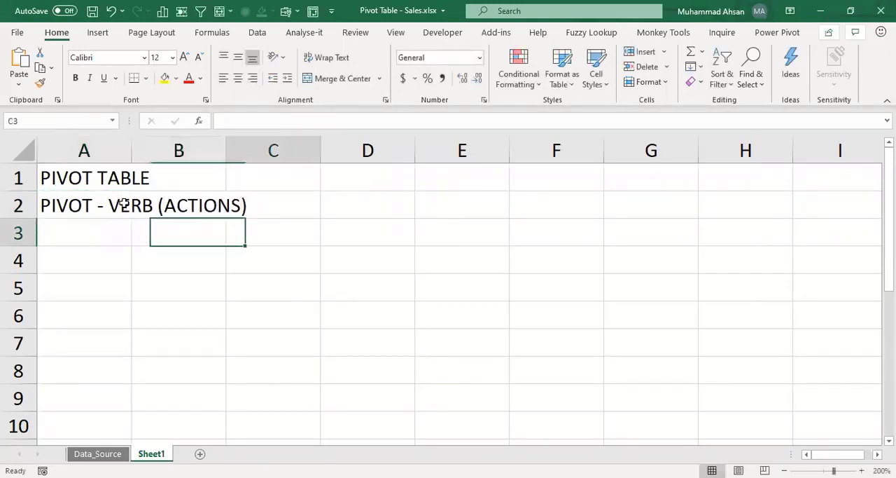
{"action": "key", "text": "Up"}
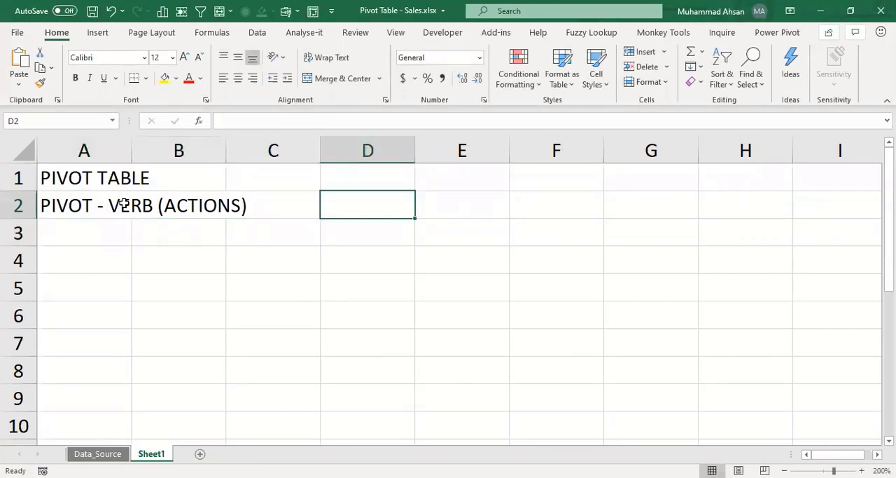
{"action": "type", "text": "D"}
{"action": "key", "text": "BackSpace"}
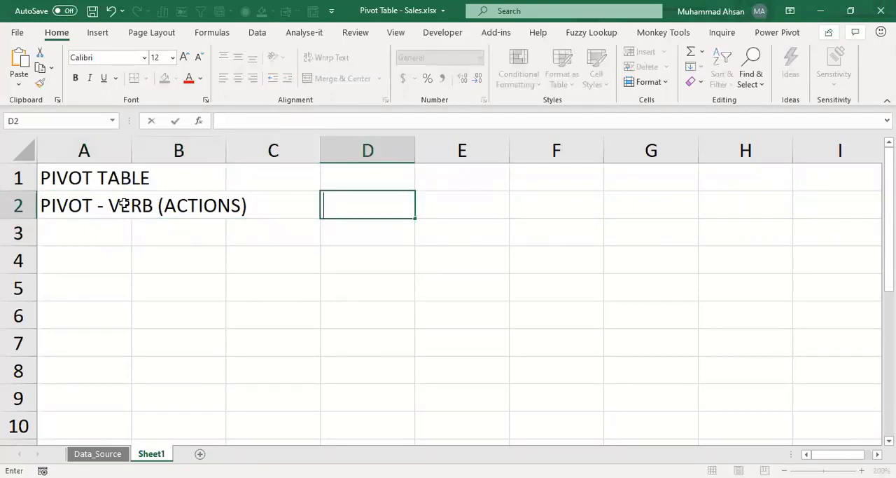
{"action": "type", "text": "DATABASE"}
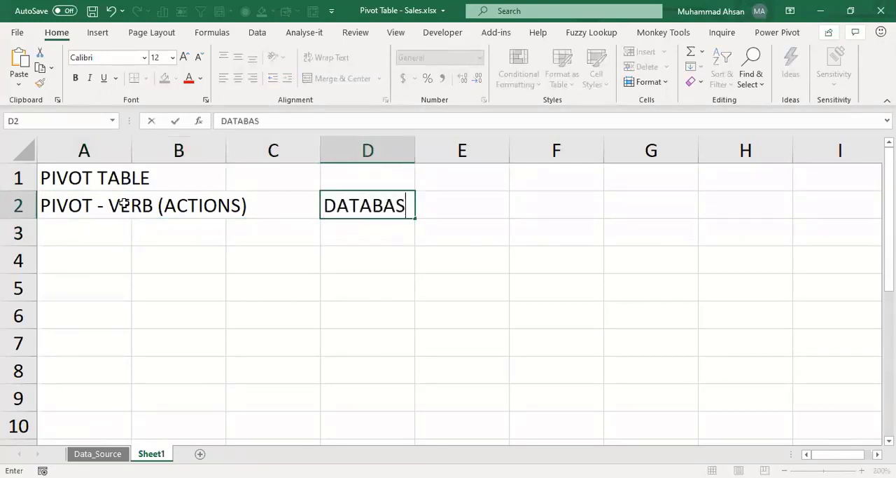
{"action": "key", "text": "Return"}
Step: Enter the note ROTATE AND REVOLVE in cell A3, making sure the last word is spelled correctly
{"action": "key", "text": "Left"}
{"action": "key", "text": "Left"}
{"action": "key", "text": "Left"}
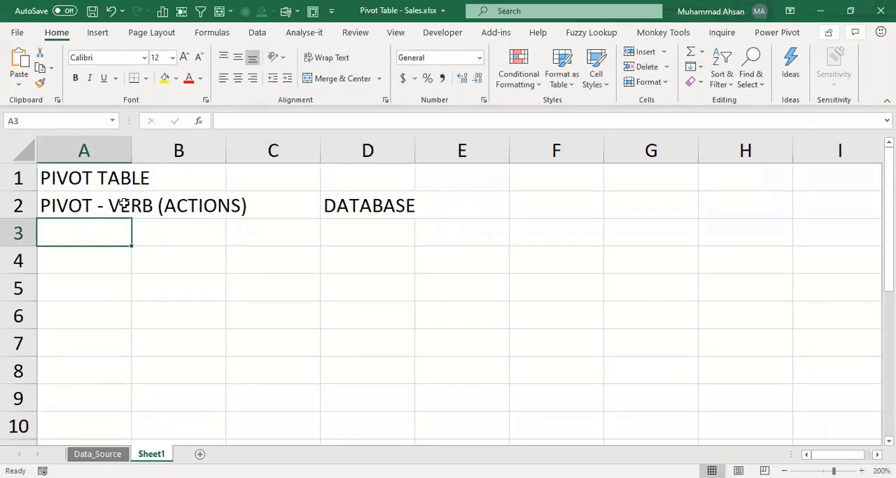
{"action": "type", "text": "ROTA"}
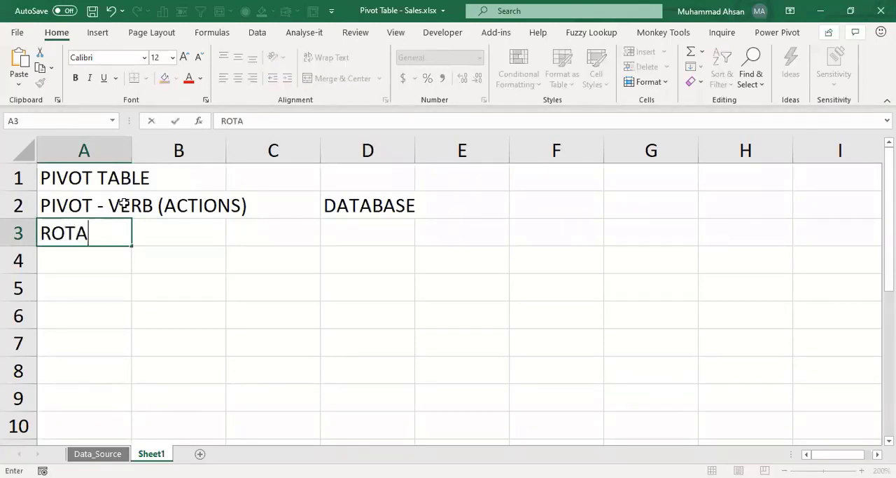
{"action": "type", "text": "TE AND REVL"}
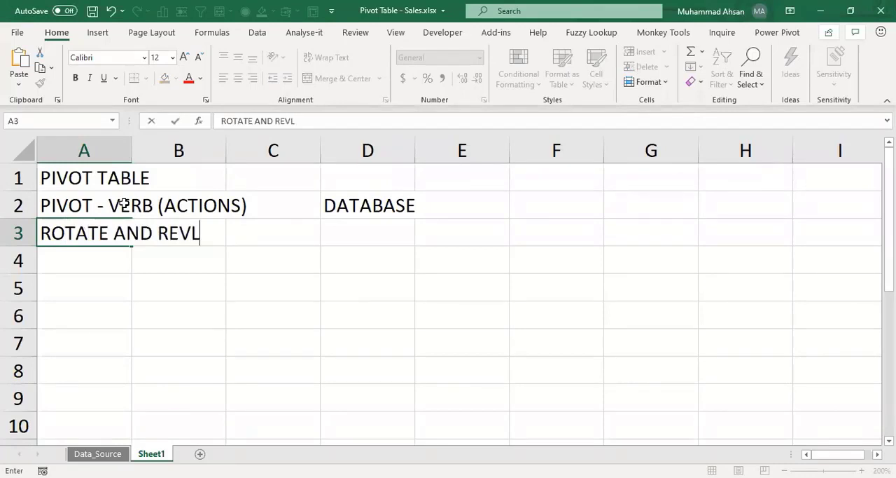
{"action": "key", "text": "BackSpace"}
{"action": "type", "text": "OVLE"}
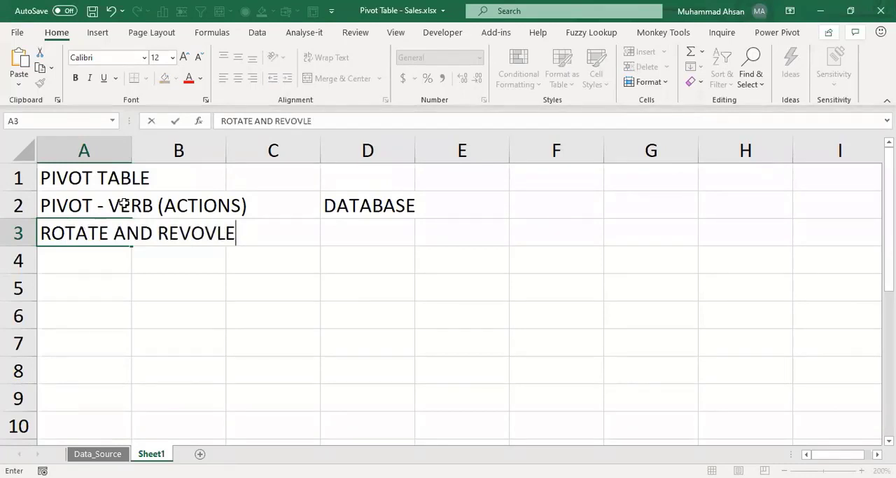
{"action": "key", "text": "Return"}
{"action": "key", "text": "Up"}
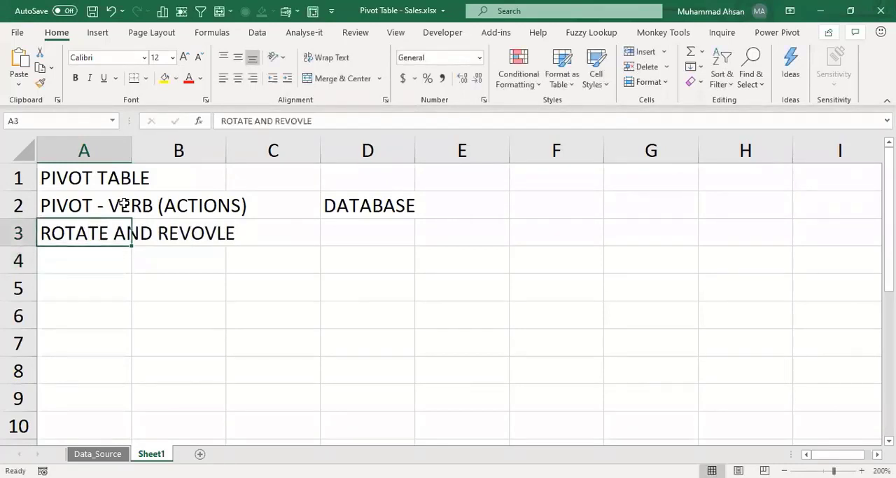
{"action": "key", "text": "F2"}
{"action": "key", "text": "BackSpace"}
{"action": "key", "text": "BackSpace"}
{"action": "key", "text": "BackSpace"}
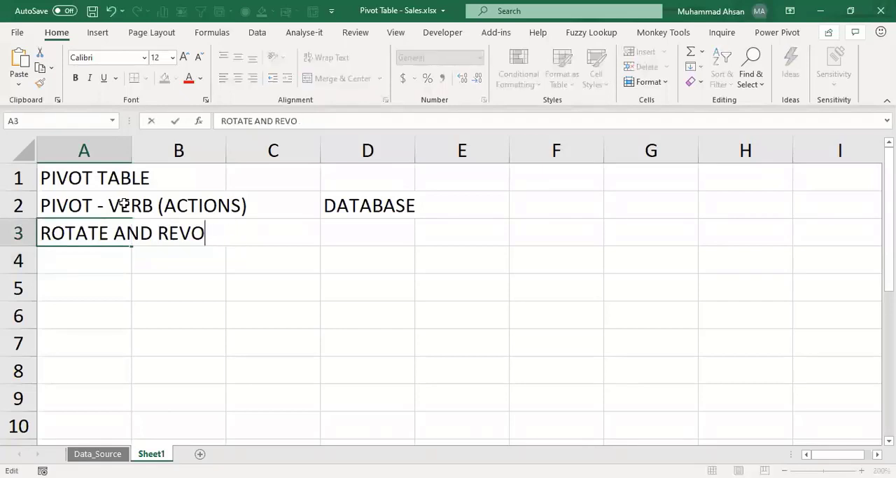
{"action": "type", "text": "LVE"}
{"action": "key", "text": "Return"}
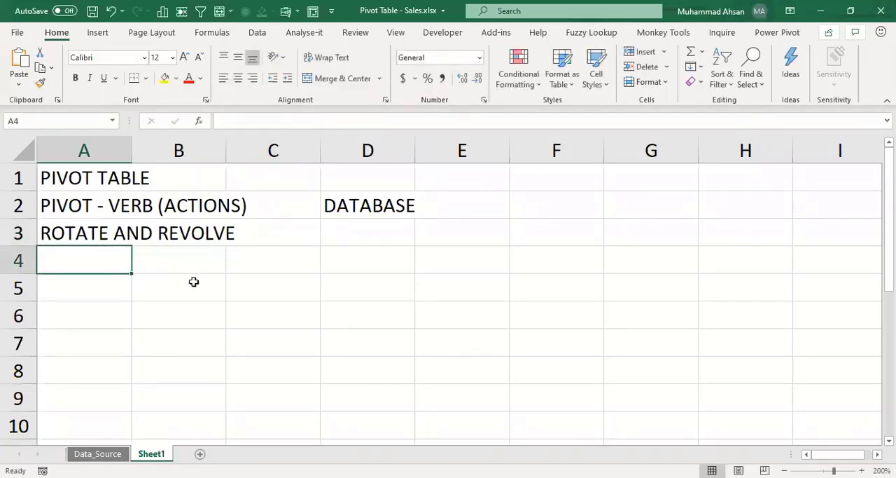
Step: Enter the note DATABASE SIZE 15 MB in cell A5, leaving row 4 blank
{"action": "left_click", "coordinate": [180, 256]}
{"action": "left_click", "coordinate": [103, 259]}
{"action": "left_click", "coordinate": [108, 290]}
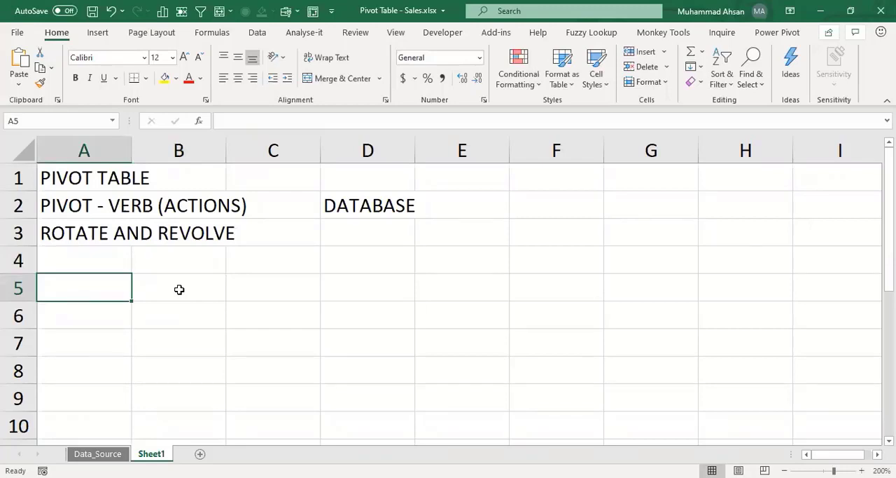
{"action": "type", "text": "DATABA"}
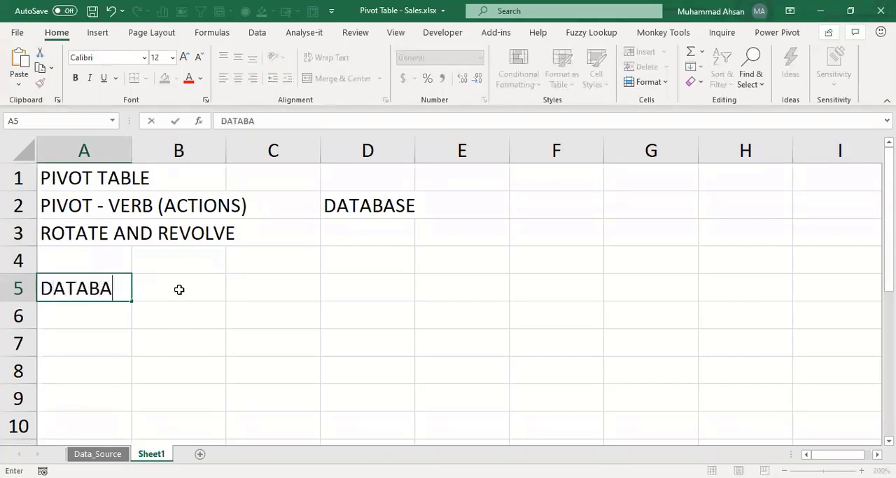
{"action": "type", "text": "SE SIZE 15 MB"}
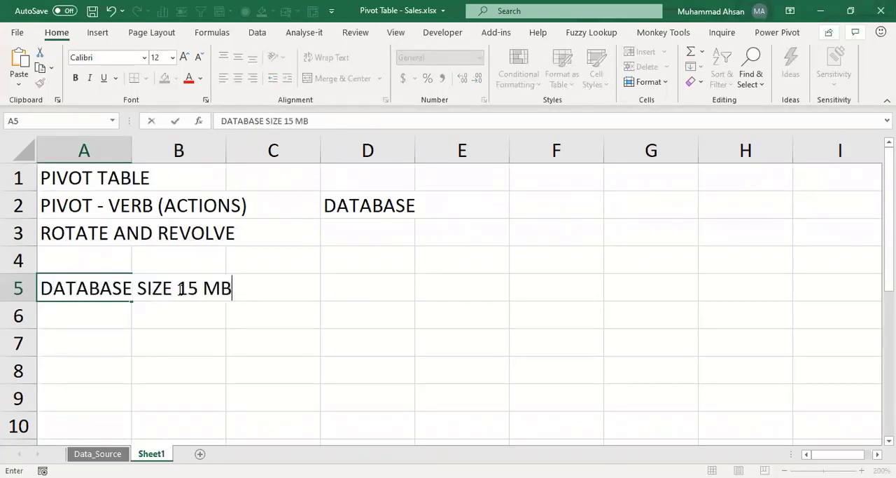
{"action": "key", "text": "Return"}
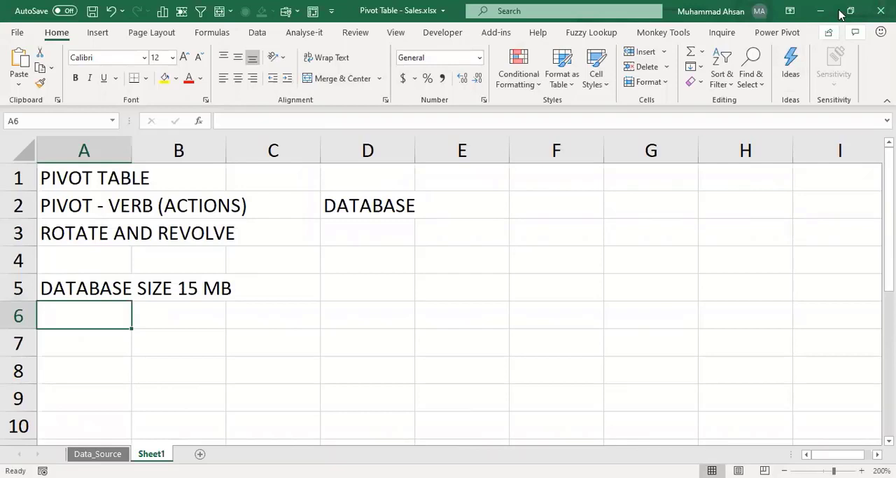
Step: List the file formats .XLSX in cell D5 and .XLSB in cell D6, beside the database size note
{"action": "key", "text": "alt+Tab"}
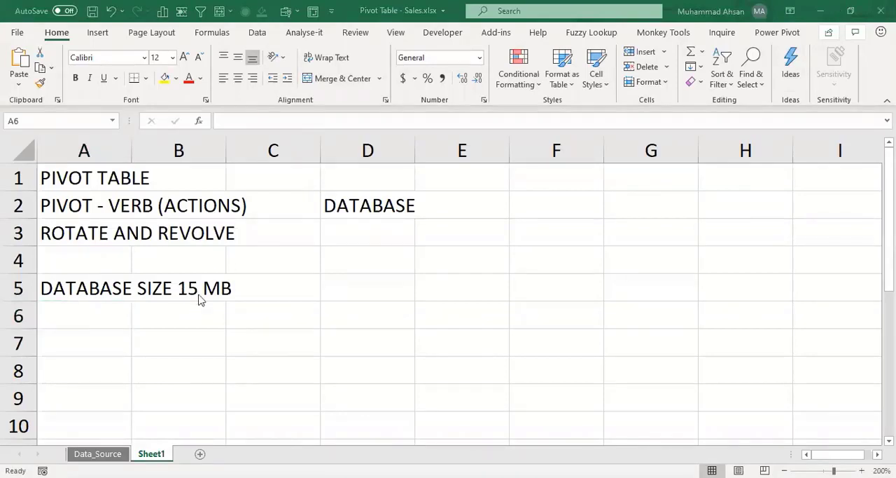
{"action": "left_click", "coordinate": [135, 316]}
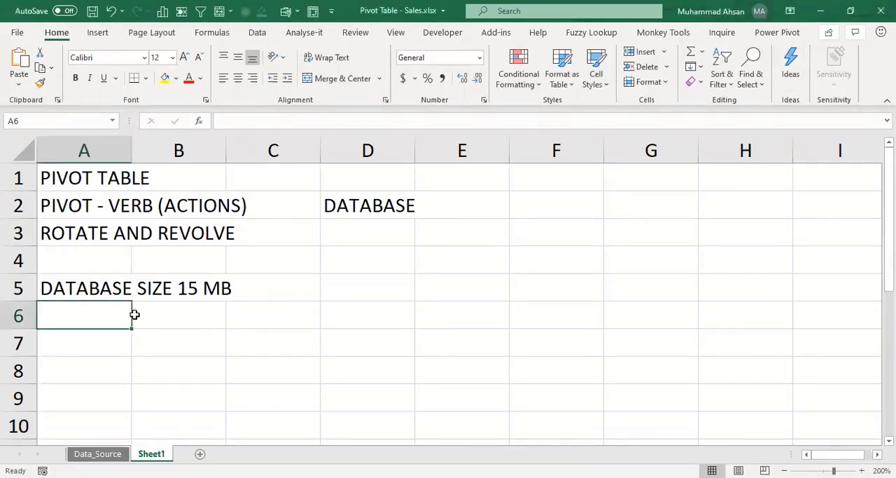
{"action": "key", "text": "Right"}
{"action": "key", "text": "Right"}
{"action": "key", "text": "Right"}
{"action": "key", "text": "Up"}
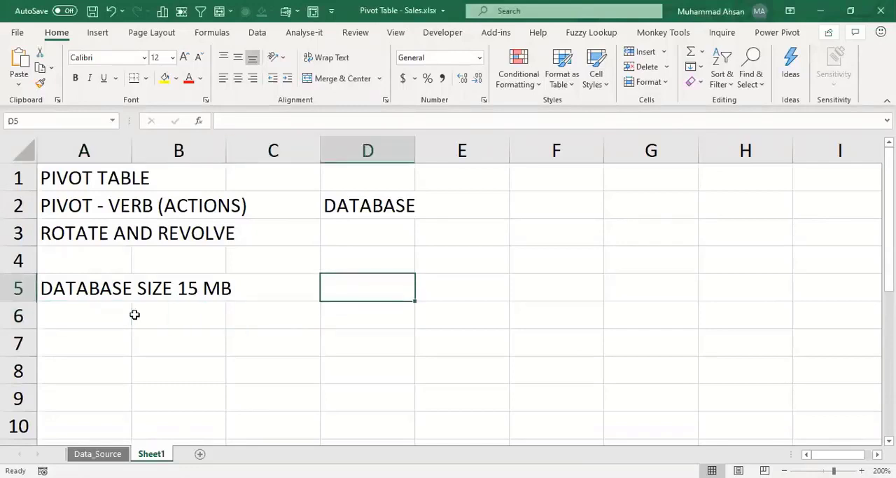
{"action": "type", "text": ".XLSX"}
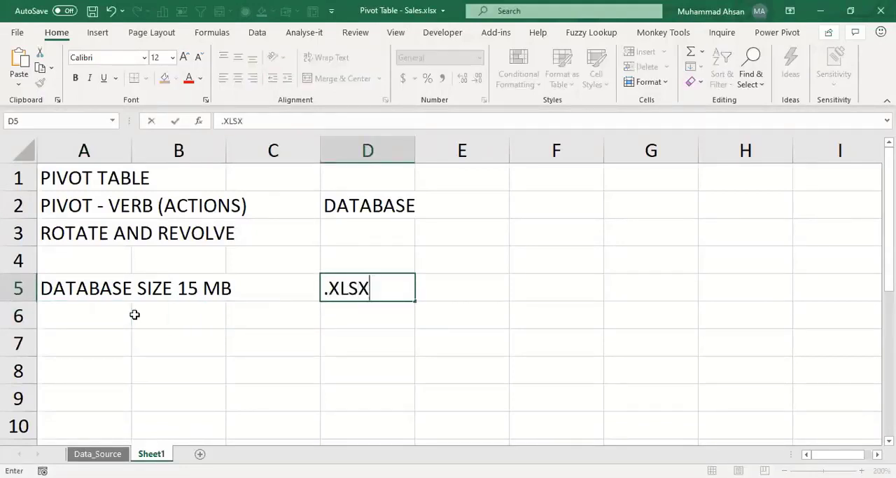
{"action": "key", "text": "Return"}
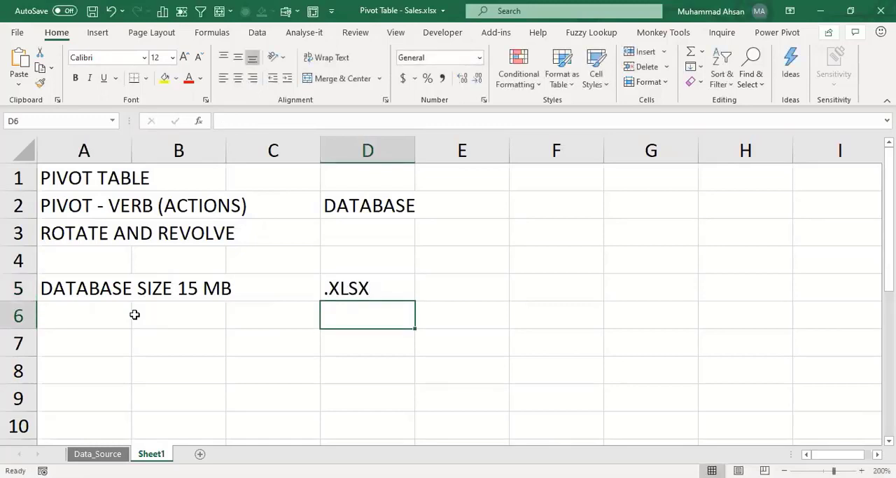
{"action": "type", "text": ".XLSB"}
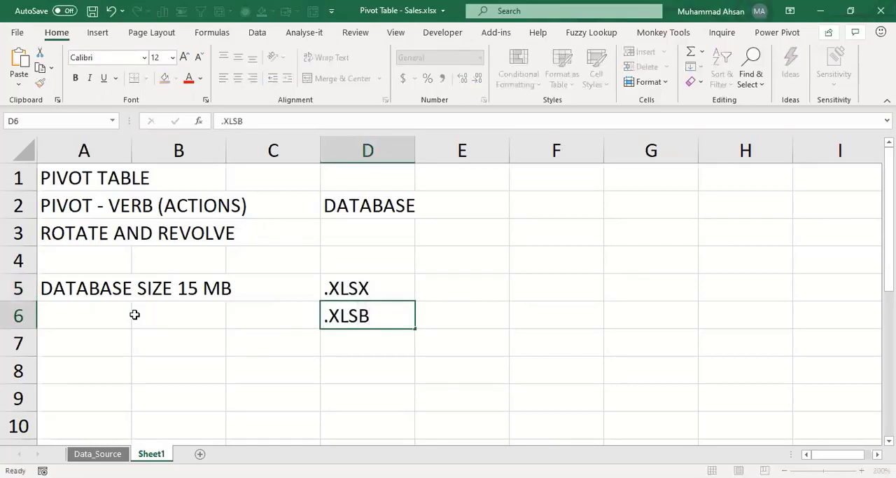
{"action": "key", "text": "Return"}
{"action": "key", "text": "Up"}
{"action": "key", "text": "Up"}
{"action": "key", "text": "Down"}
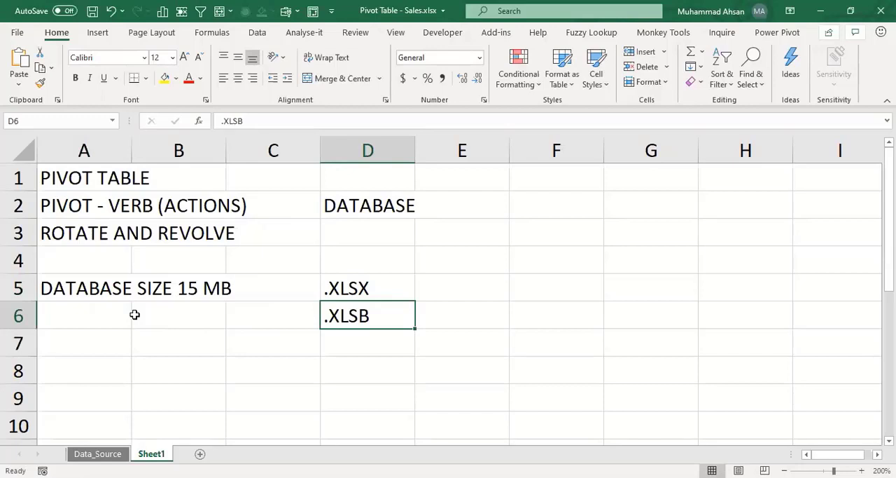
{"action": "key", "text": "Up"}
{"action": "key", "text": "Down"}
{"action": "left_click", "coordinate": [135, 314]}
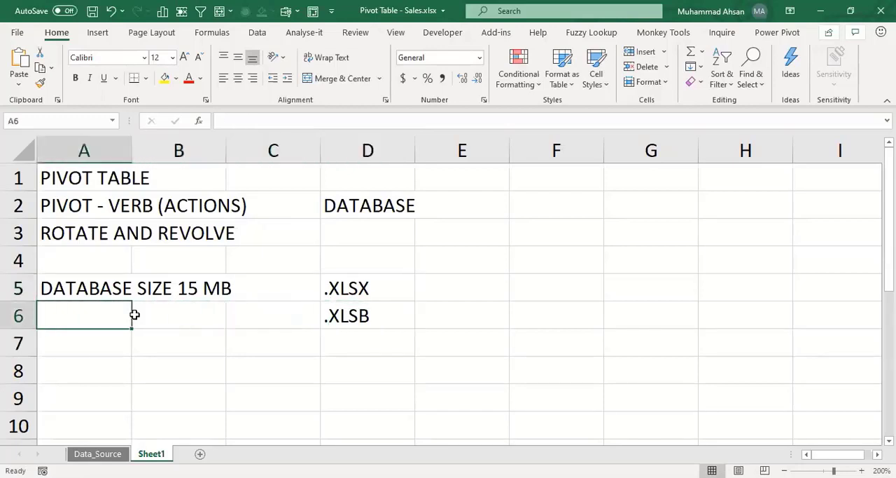
{"action": "key", "text": "Up"}
{"action": "key", "text": "Up"}
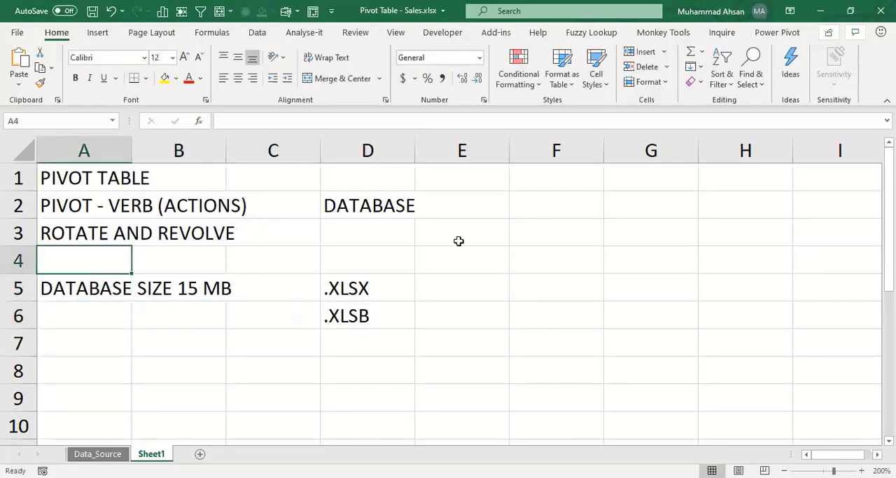
{"action": "left_click", "coordinate": [535, 238]}
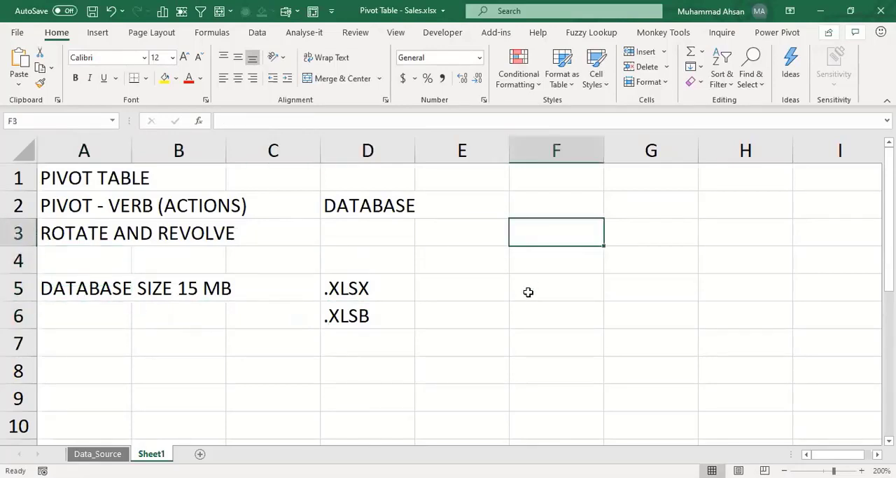
Step: Enter the note CONVERT DATA INTO SUMMARY REPORT in cell F3 and narrow column E
{"action": "type", "text": "CONVERT DA"}
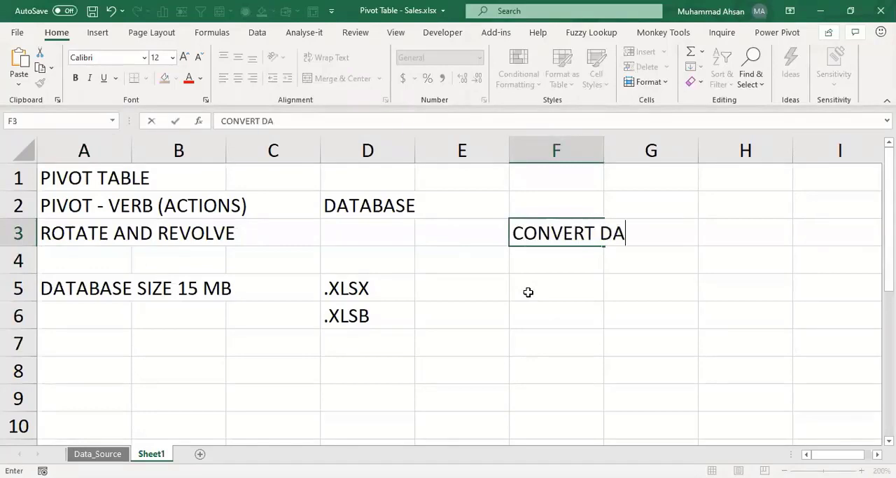
{"action": "type", "text": "TA INTO SUMM"}
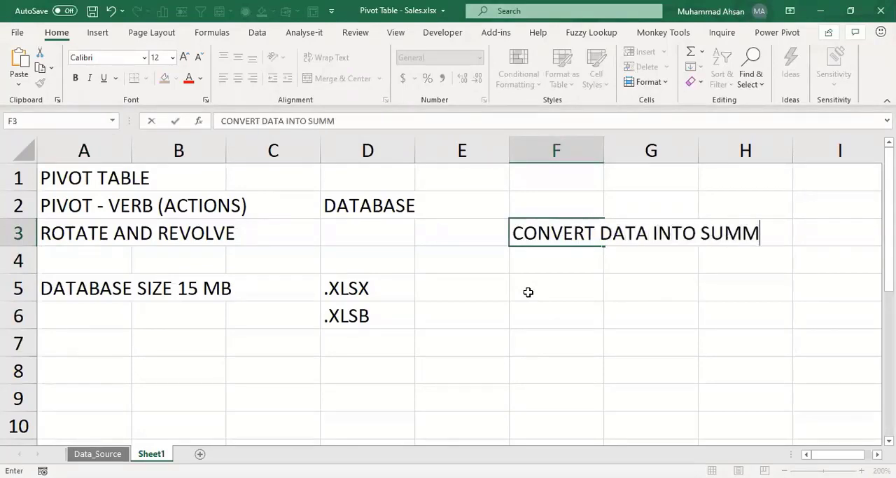
{"action": "type", "text": "ARY REPORT"}
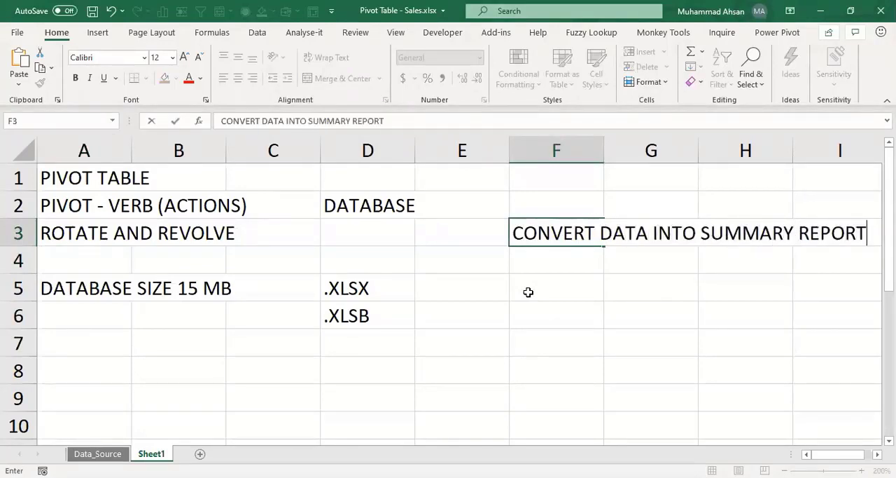
{"action": "key", "text": "Return"}
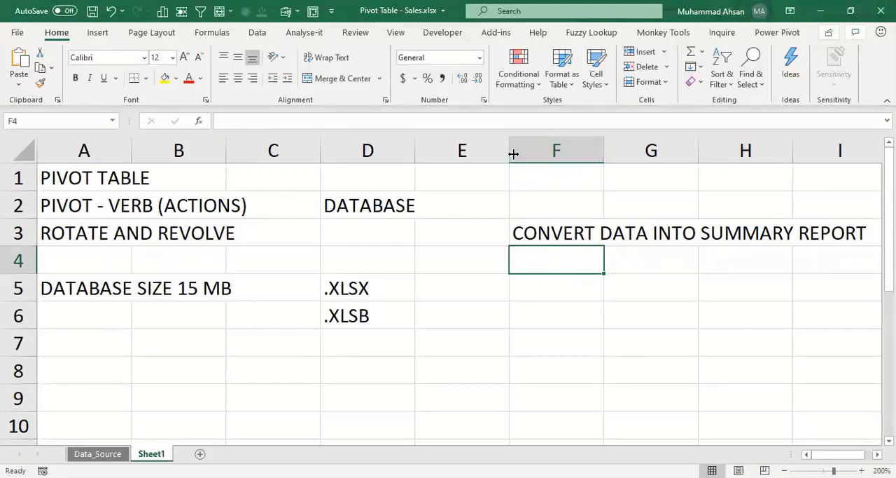
{"action": "left_click_drag", "start_coordinate": [514, 153], "coordinate": [437, 153]}
Step: Switch to the Data_Source worksheet that holds the sales records
{"action": "left_click", "coordinate": [112, 454]}
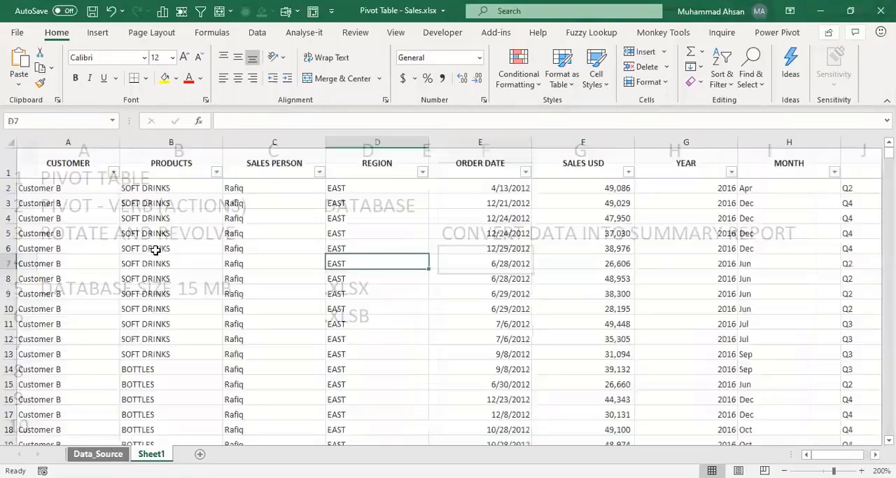
{"action": "left_click", "coordinate": [156, 249]}
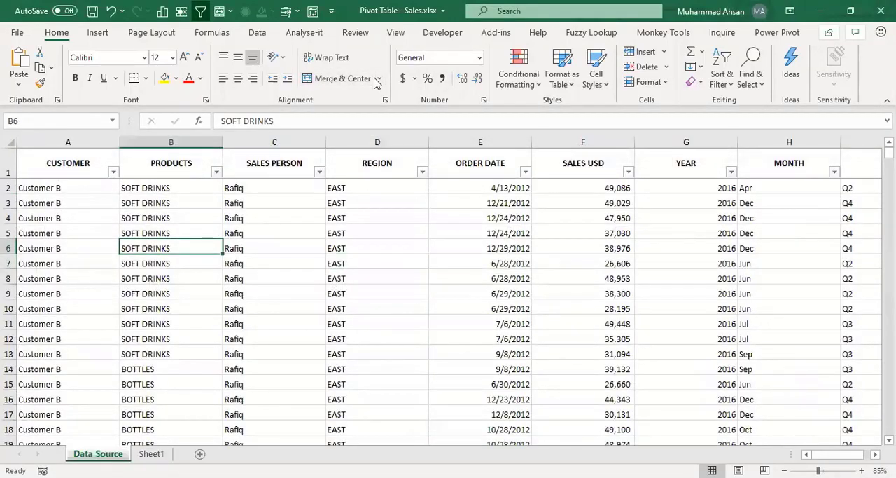
{"action": "key", "text": "alt+Tab"}
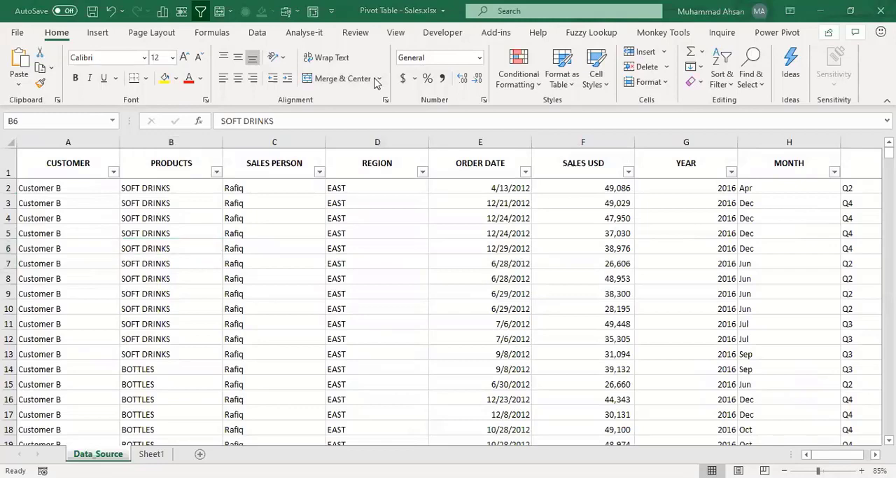
{"action": "left_click", "coordinate": [511, 250]}
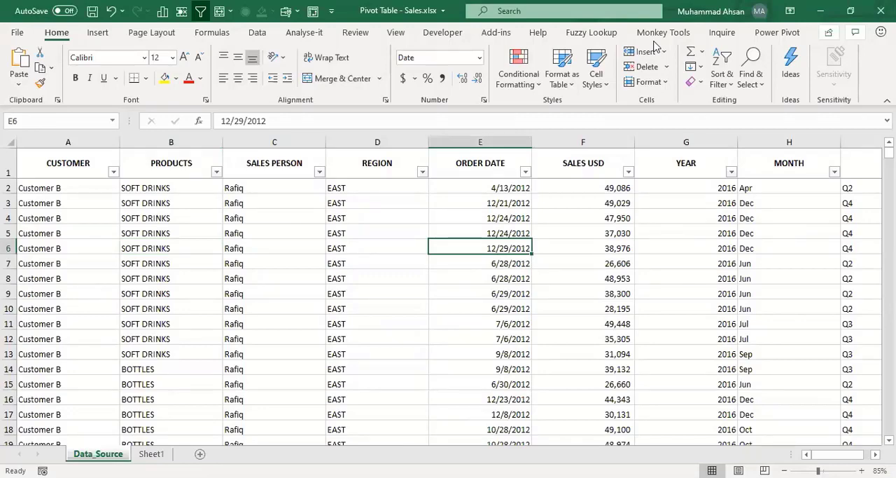
{"action": "key", "text": "alt+Tab"}
{"action": "left_click", "coordinate": [171, 203]}
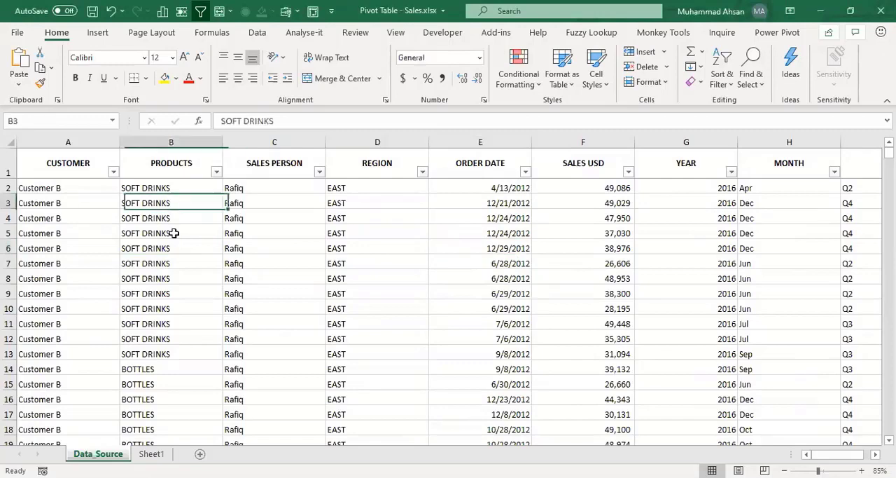
Step: Go through the source columns CUSTOMER, PRODUCTS, SALES PERSON, REGION, ORDER DATE and SALES USD to see what each one holds
{"action": "left_click", "coordinate": [70, 158]}
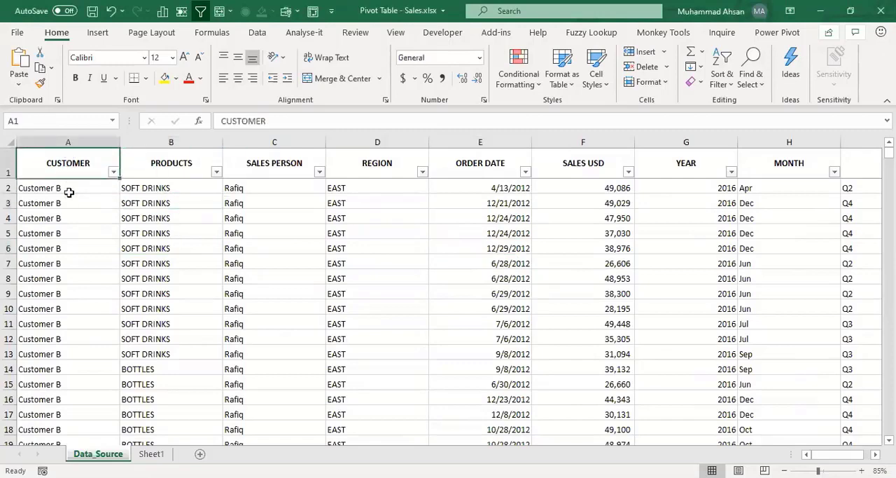
{"action": "key", "text": "shift+Down"}
{"action": "key", "text": "shift+Down"}
{"action": "key", "text": "shift+Down"}
{"action": "key", "text": "shift+Down"}
{"action": "key", "text": "shift+Down"}
{"action": "key", "text": "shift+Down"}
{"action": "key", "text": "shift+Down"}
{"action": "key", "text": "shift+Down"}
{"action": "key", "text": "shift+Down"}
{"action": "key", "text": "shift+Down"}
{"action": "key", "text": "shift+Down"}
{"action": "key", "text": "shift+Down"}
{"action": "key", "text": "shift+Down"}
{"action": "key", "text": "shift+Down"}
{"action": "key", "text": "shift+Down"}
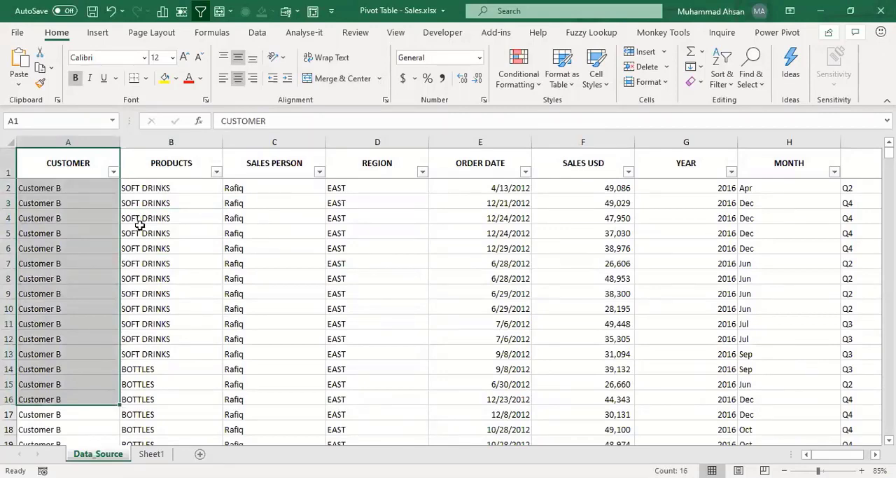
{"action": "key", "text": "Right"}
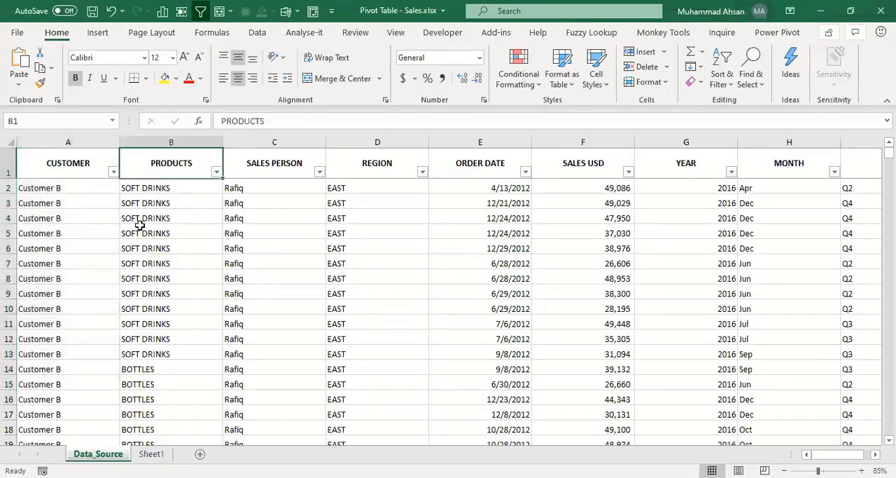
{"action": "key", "text": "Right"}
{"action": "key", "text": "Right"}
{"action": "key", "text": "Down"}
{"action": "key", "text": "Left"}
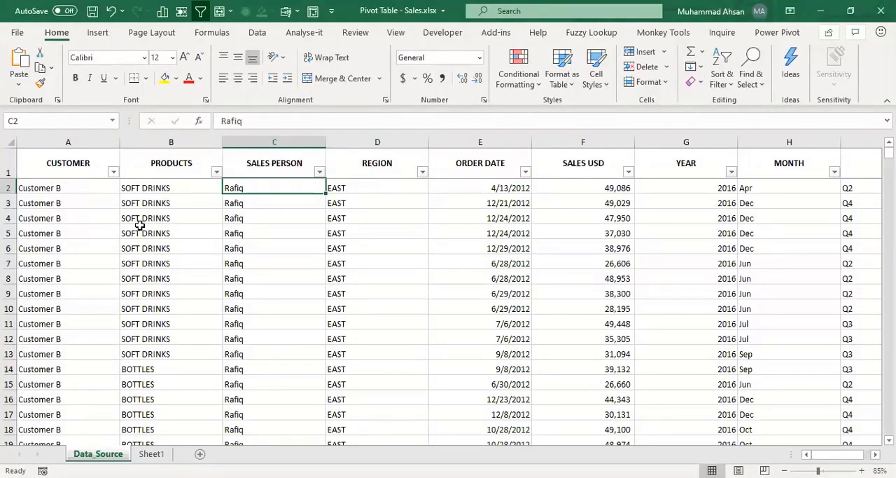
{"action": "key", "text": "Right"}
{"action": "key", "text": "Up"}
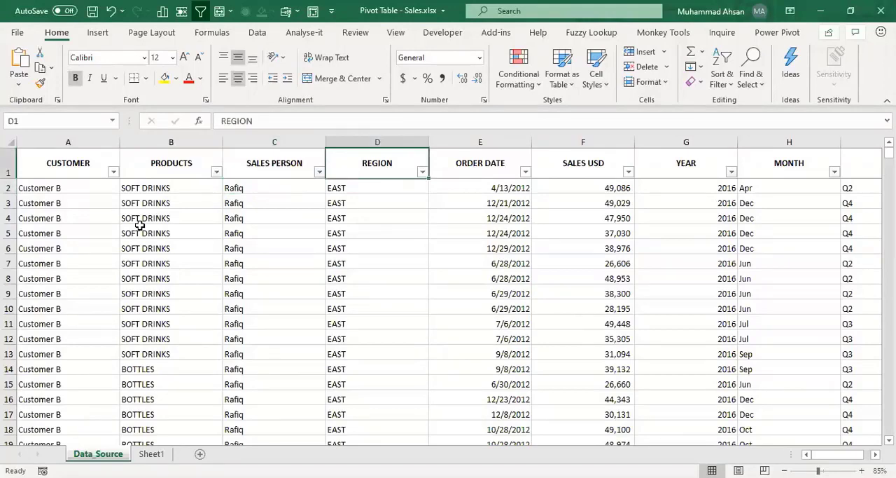
{"action": "key", "text": "Right"}
{"action": "key", "text": "Right"}
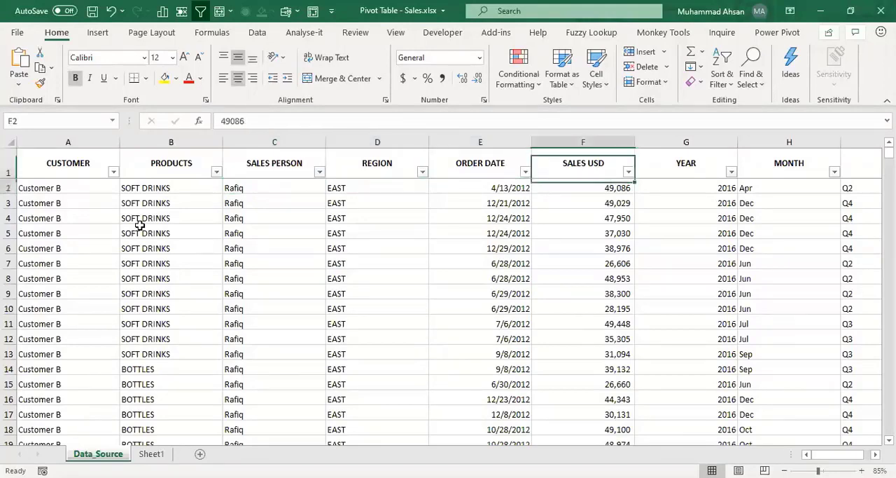
{"action": "key", "text": "Down"}
{"action": "key", "text": "Down"}
{"action": "key", "text": "Left"}
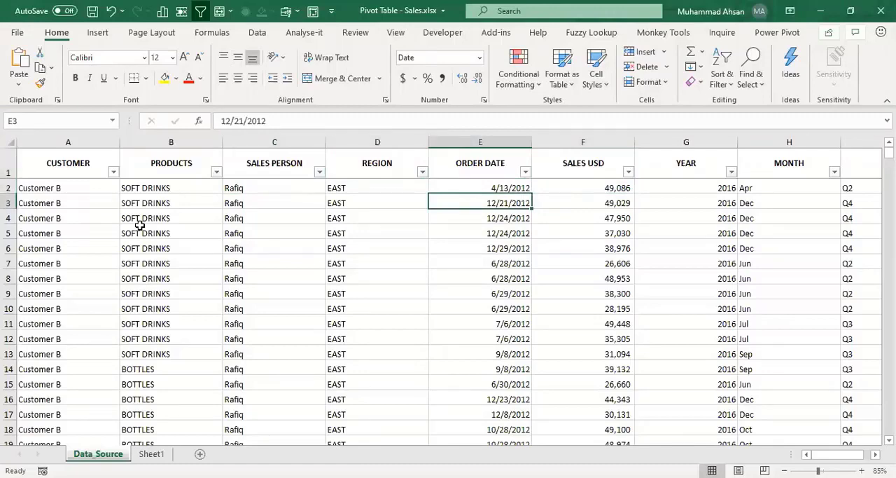
{"action": "key", "text": "Right"}
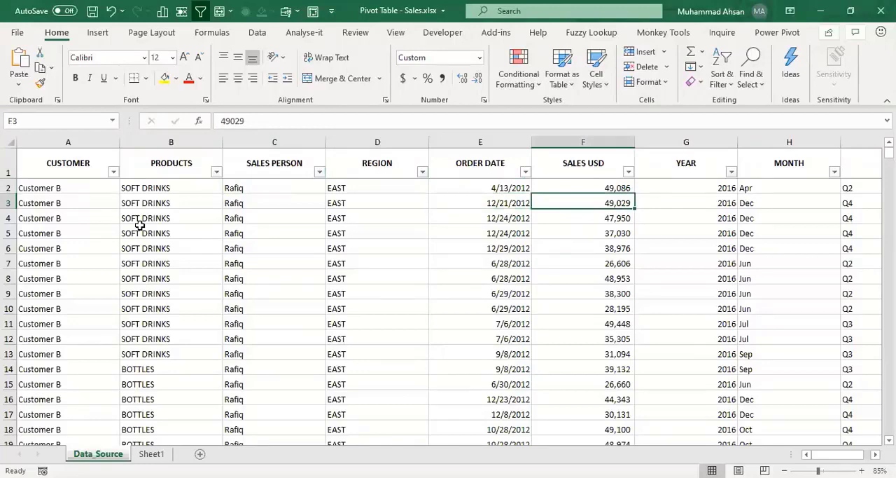
{"action": "key", "text": "Left"}
{"action": "key", "text": "Left"}
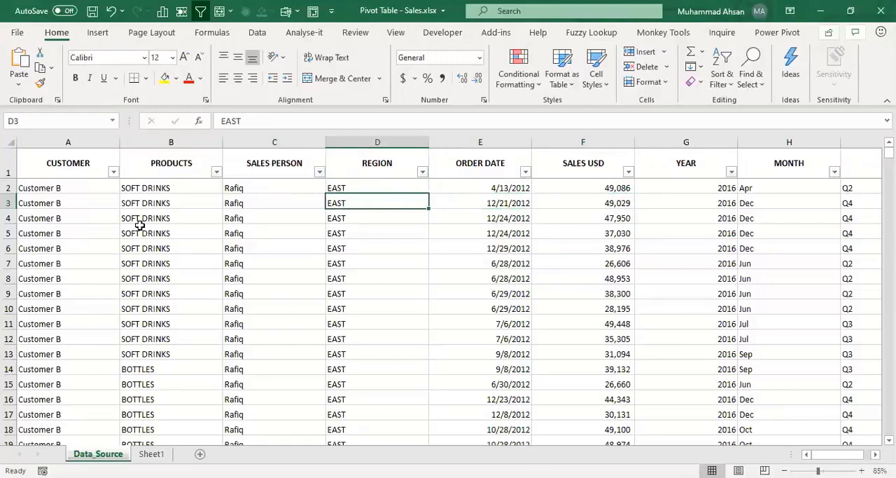
Step: Examine the YEAR, MONTH and QTR columns of the source data and return to the CUSTOMER header in cell A1
{"action": "key", "text": "Right"}
{"action": "key", "text": "Right"}
{"action": "key", "text": "Right"}
{"action": "key", "text": "Right"}
{"action": "key", "text": "Right"}
{"action": "key", "text": "Right"}
{"action": "key", "text": "Right"}
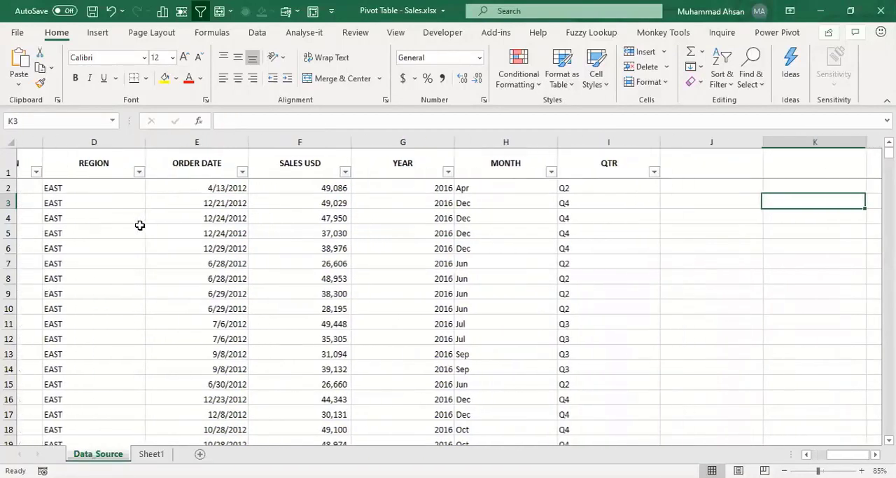
{"action": "key", "text": "Left"}
{"action": "key", "text": "Left"}
{"action": "key", "text": "Left"}
{"action": "key", "text": "Left"}
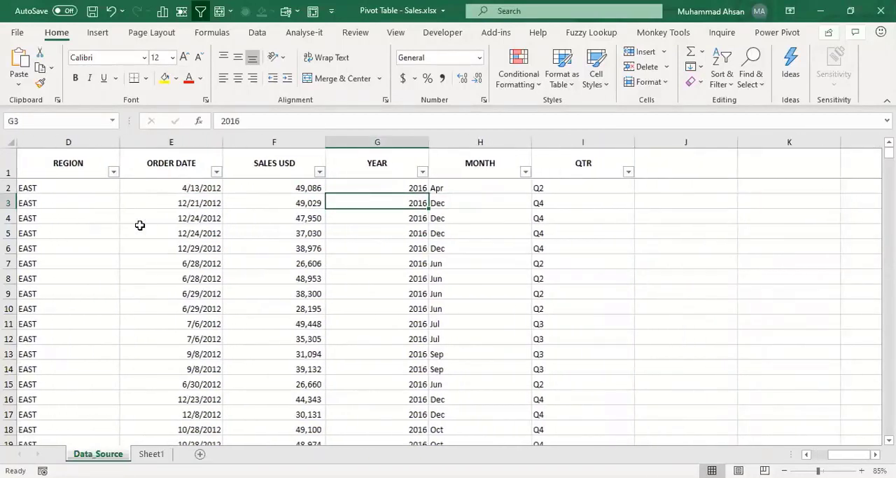
{"action": "key", "text": "Right"}
{"action": "key", "text": "Right"}
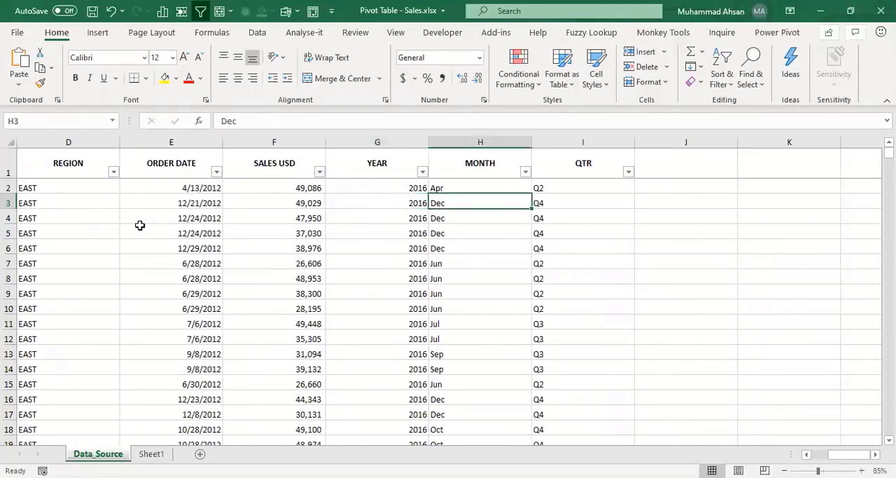
{"action": "key", "text": "Left"}
{"action": "key", "text": "Left"}
{"action": "key", "text": "Home"}
{"action": "key", "text": "Up"}
{"action": "key", "text": "Up"}
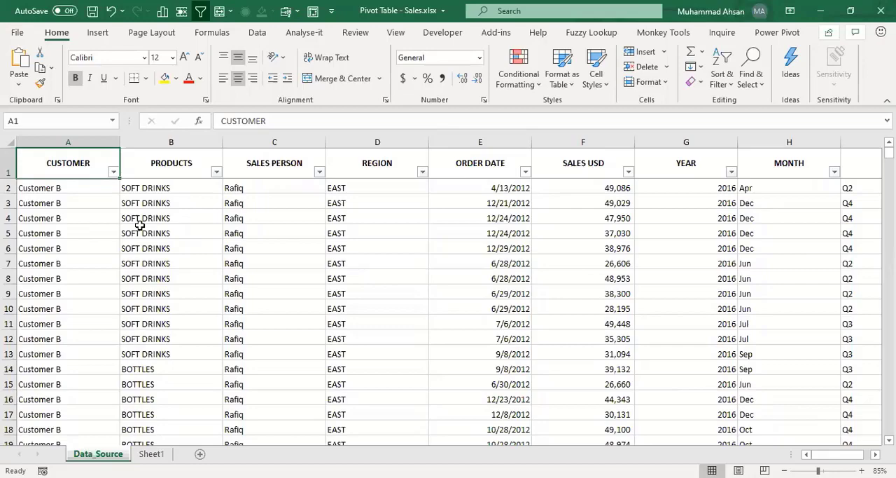
Step: Select the data from cell A1 through the last used cell to check its extent, and return to the first records
{"action": "key", "text": "ctrl+shift+End"}
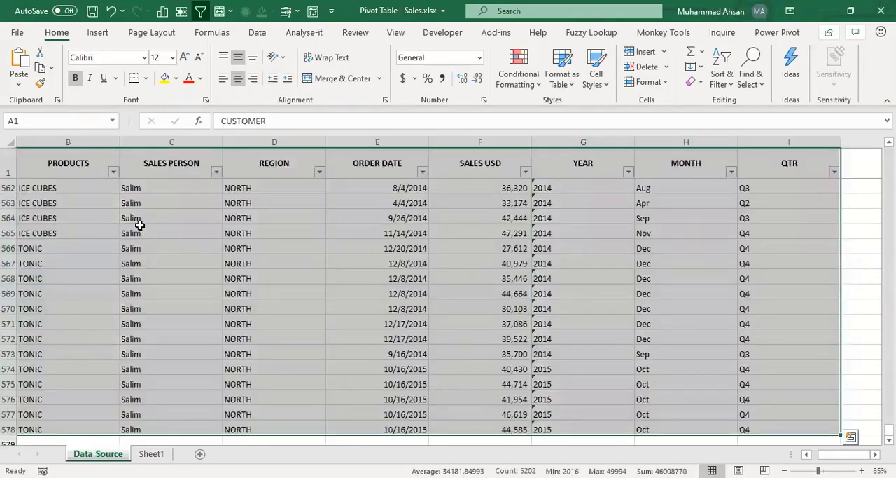
{"action": "key", "text": "ctrl+Home"}
{"action": "key", "text": "Down"}
{"action": "key", "text": "Right"}
{"action": "key", "text": "Right"}
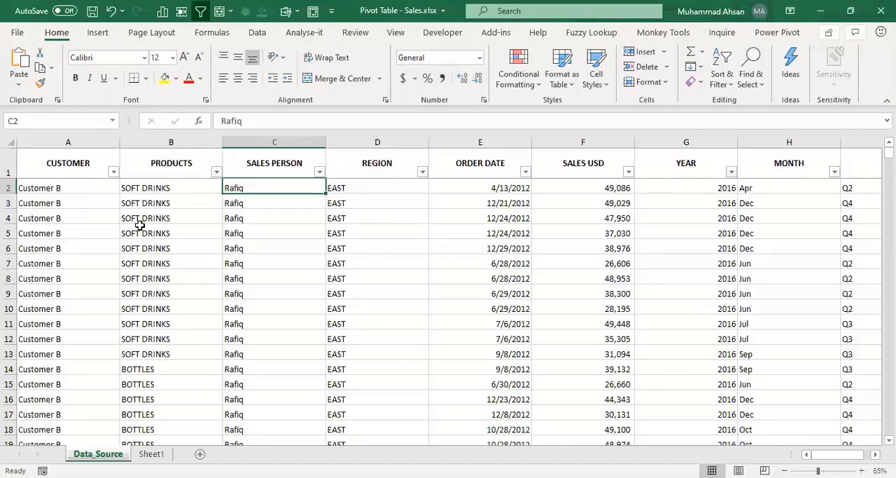
{"action": "key", "text": "Up"}
{"action": "key", "text": "Left"}
{"action": "key", "text": "Left"}
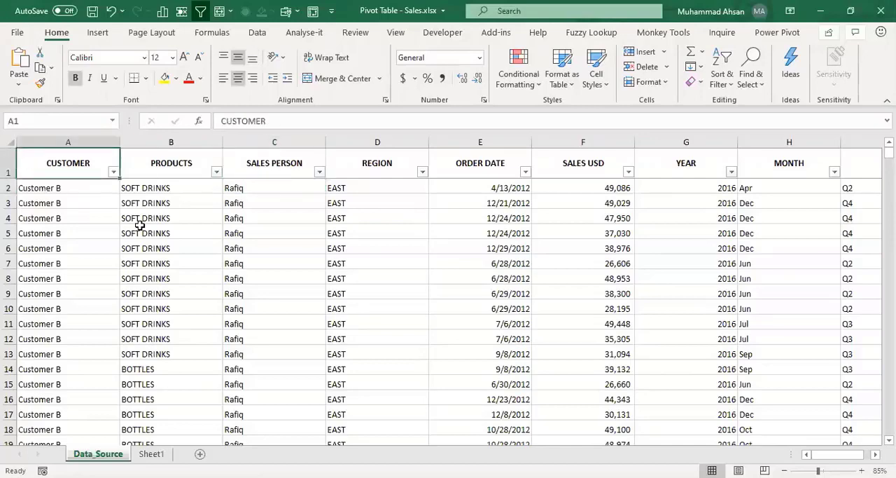
{"action": "key", "text": "Down"}
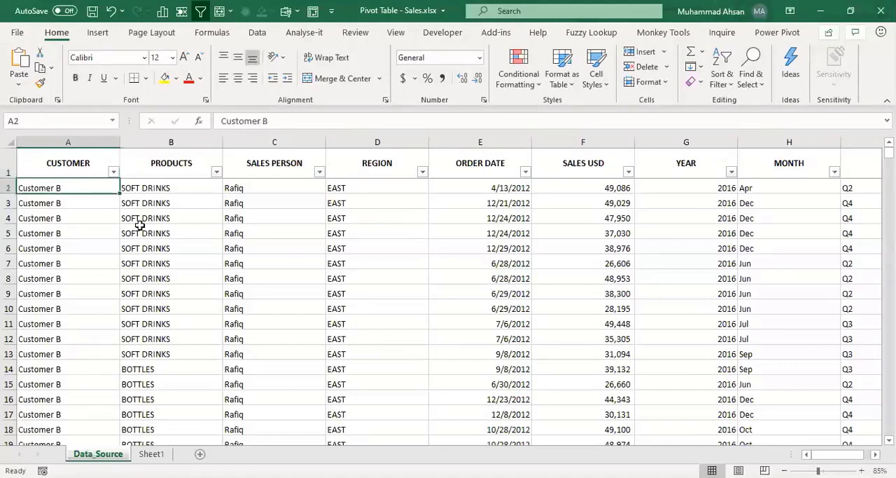
{"action": "key", "text": "Up"}
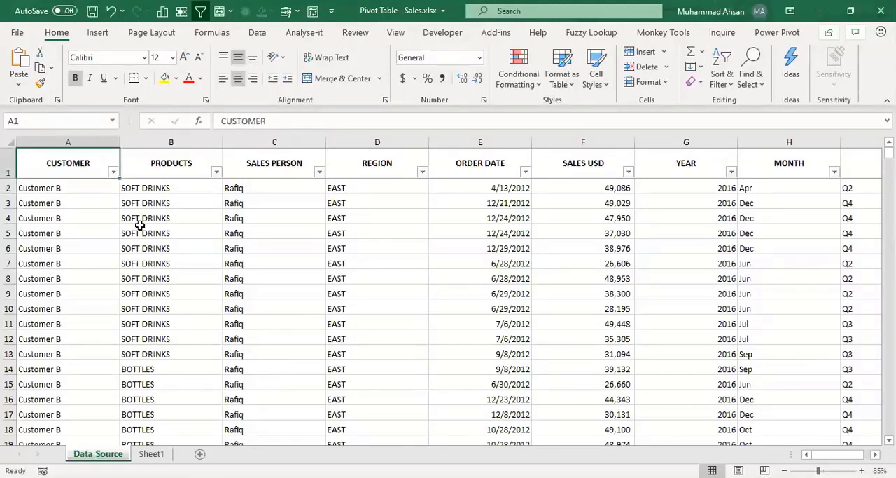
{"action": "key", "text": "Right"}
{"action": "key", "text": "Down"}
{"action": "key", "text": "Left"}
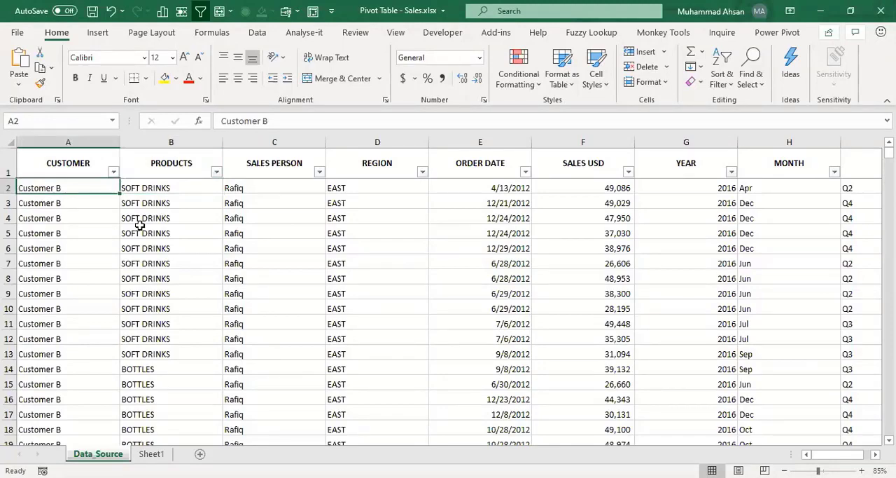
Step: Create a pivot table on a new worksheet from the whole sales data range Data_Source!$A$1:$I$578
{"action": "key", "text": "ctrl+a"}
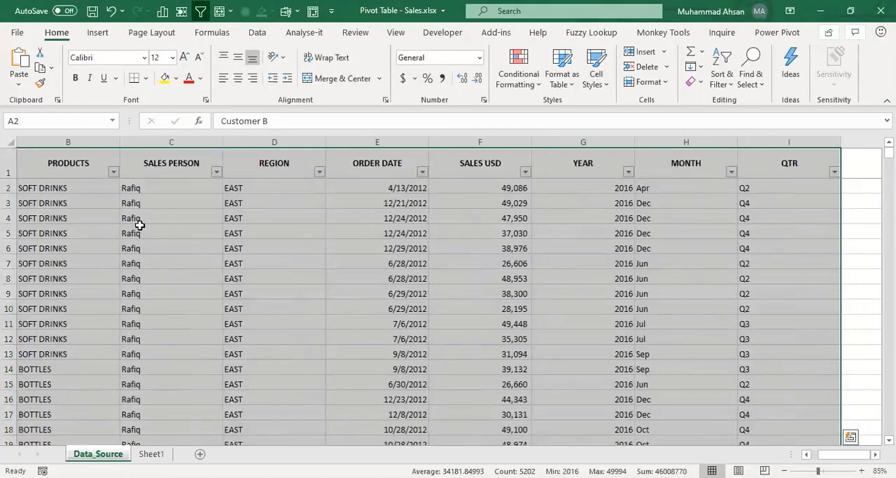
{"action": "left_click", "coordinate": [98, 33]}
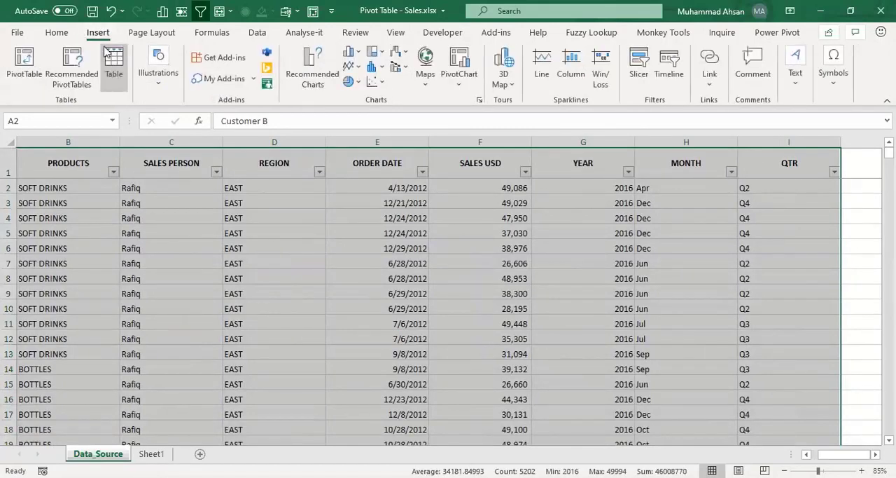
{"action": "left_click", "coordinate": [32, 82]}
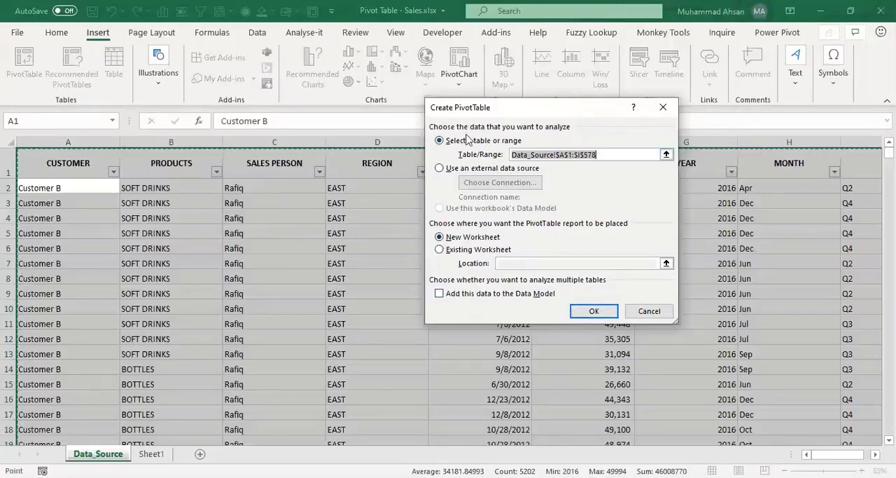
{"action": "left_click", "coordinate": [588, 312]}
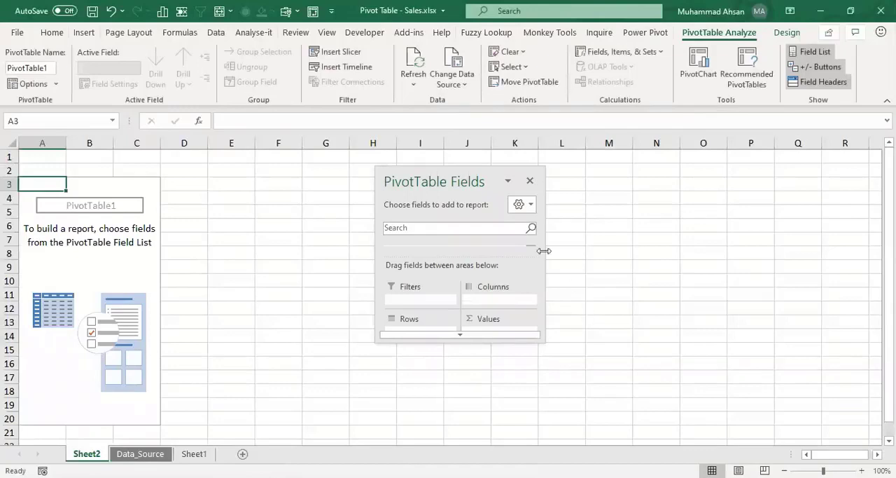
Step: Dock the floating PivotTable Fields pane beside the worksheet and look through the available fields
{"action": "left_click_drag", "start_coordinate": [448, 183], "coordinate": [886, 187]}
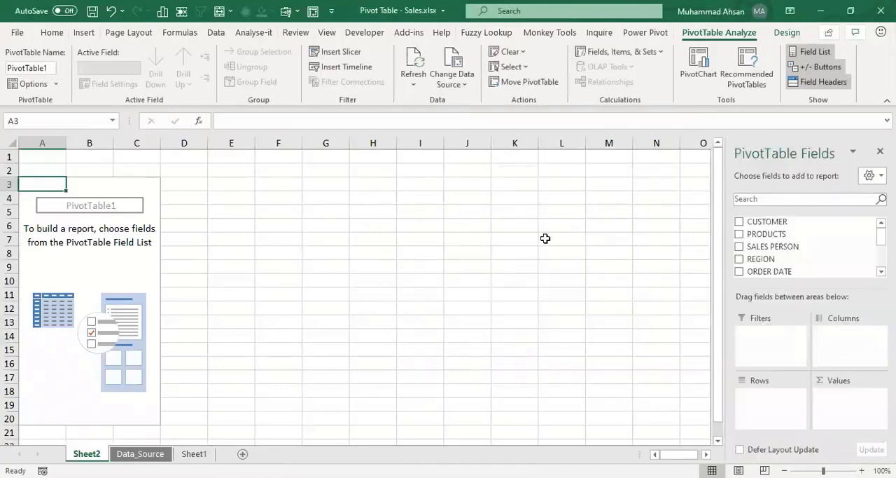
{"action": "left_click", "coordinate": [96, 255]}
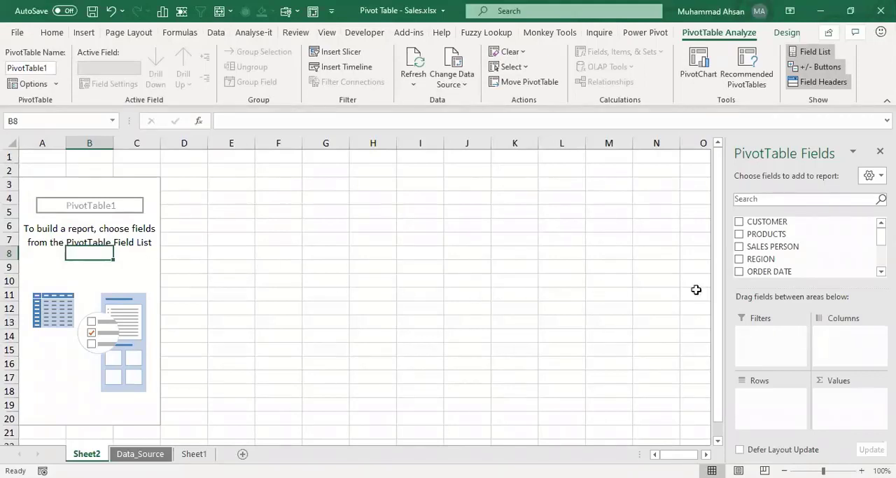
{"action": "scroll", "coordinate": [805, 247], "scroll_direction": "down", "scroll_amount": 5}
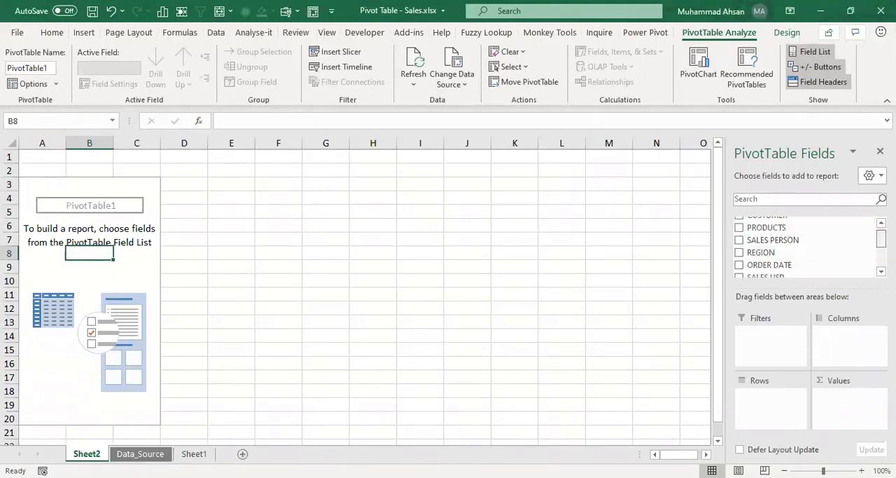
Step: Build the pivot table with PRODUCTS as the row field and the sum of SALES USD as the values
{"action": "scroll", "coordinate": [805, 247], "scroll_direction": "up", "scroll_amount": 5}
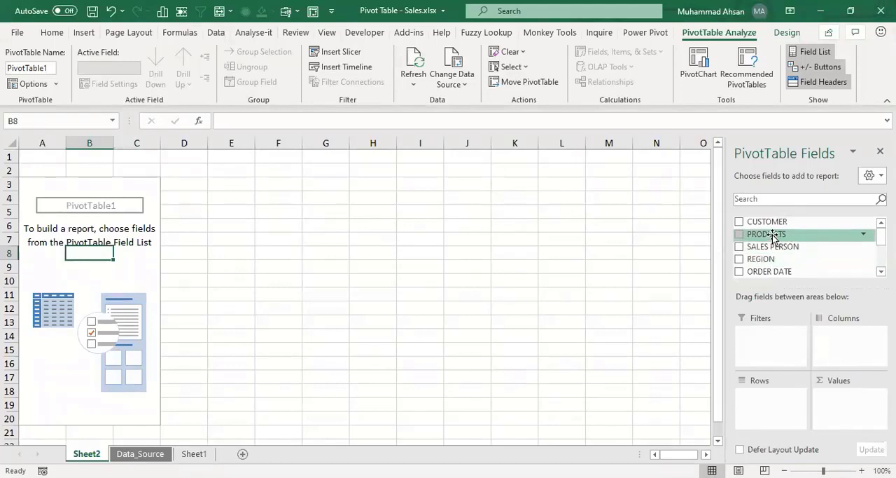
{"action": "left_click_drag", "start_coordinate": [773, 236], "coordinate": [769, 407]}
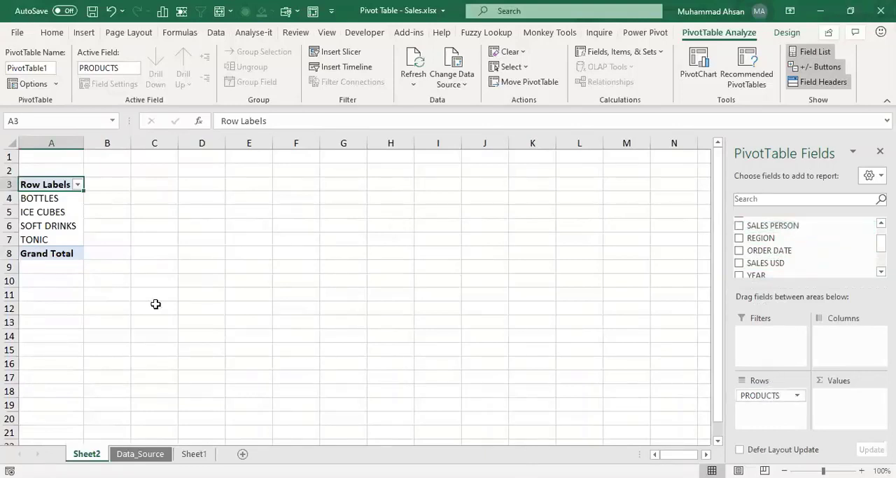
{"action": "left_click_drag", "start_coordinate": [45, 200], "coordinate": [46, 246]}
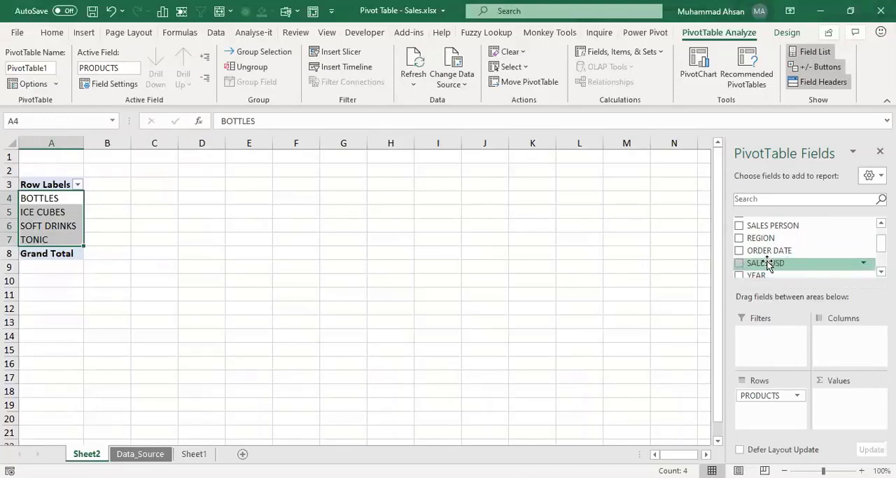
{"action": "left_click_drag", "start_coordinate": [759, 262], "coordinate": [844, 398]}
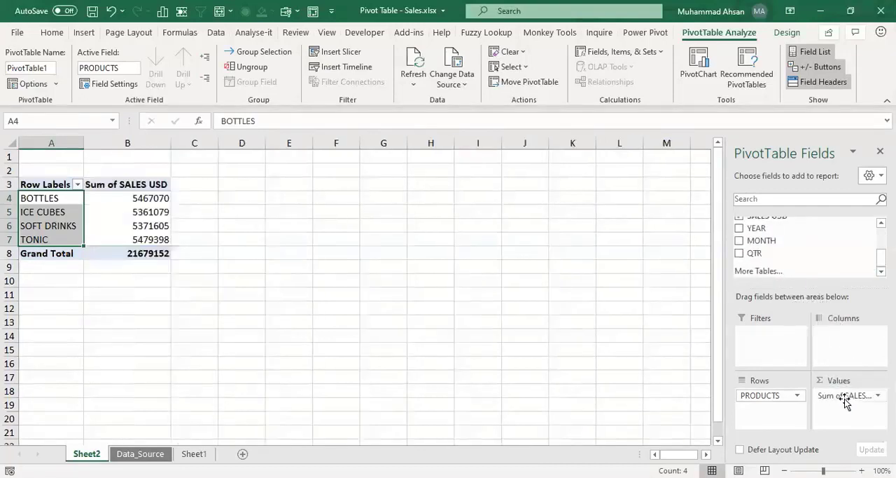
{"action": "left_click", "coordinate": [152, 211]}
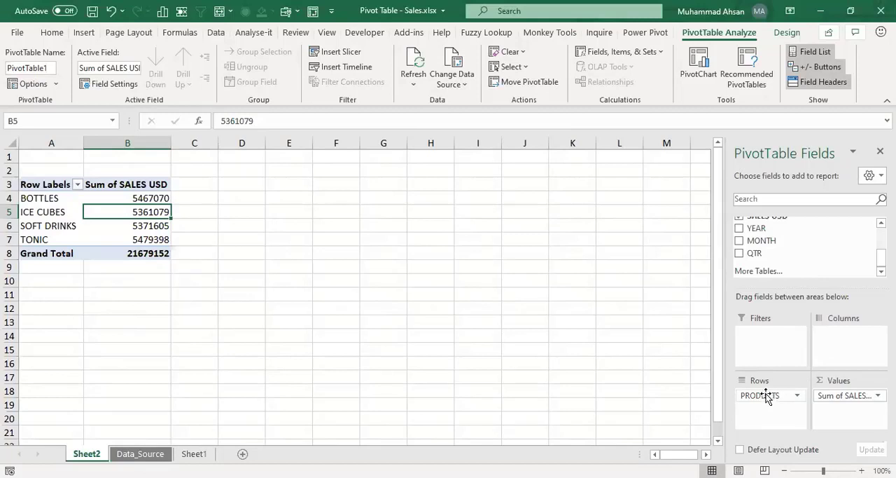
{"action": "left_click_drag", "start_coordinate": [763, 396], "coordinate": [784, 409]}
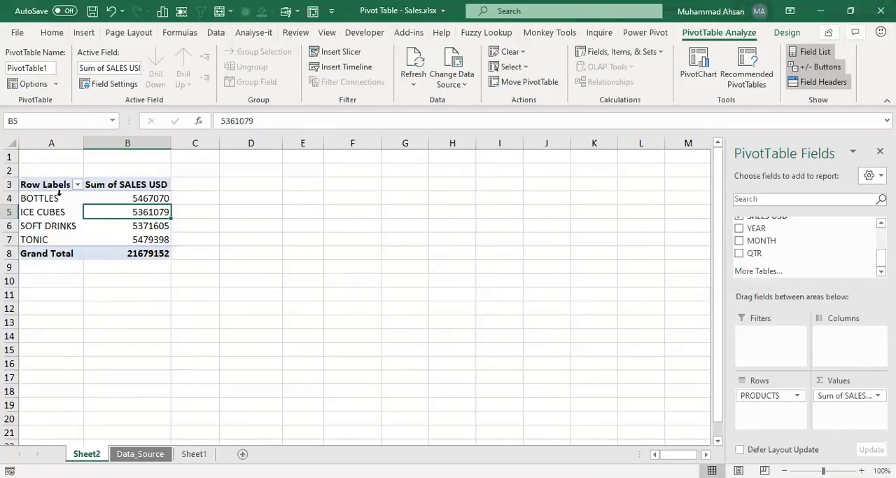
Step: Check the sales figures per product and add the YEAR field to the pivot table's columns
{"action": "left_click", "coordinate": [126, 200]}
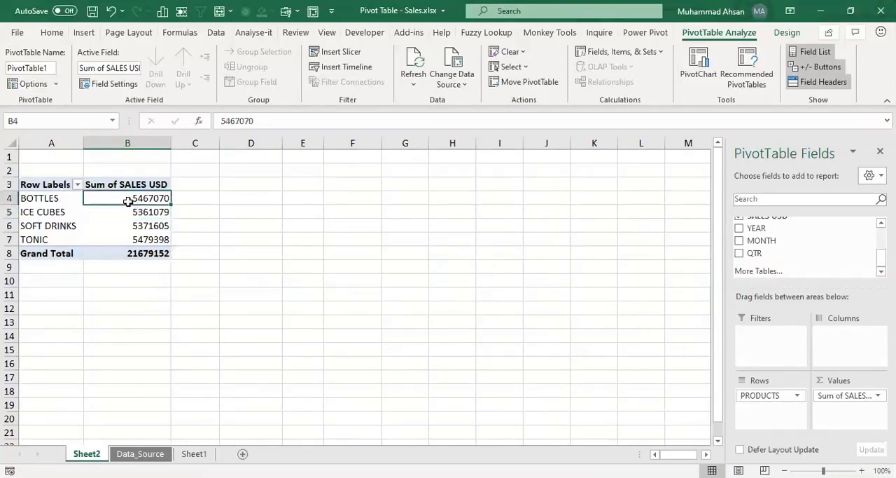
{"action": "left_click", "coordinate": [122, 241]}
{"action": "left_click", "coordinate": [66, 201]}
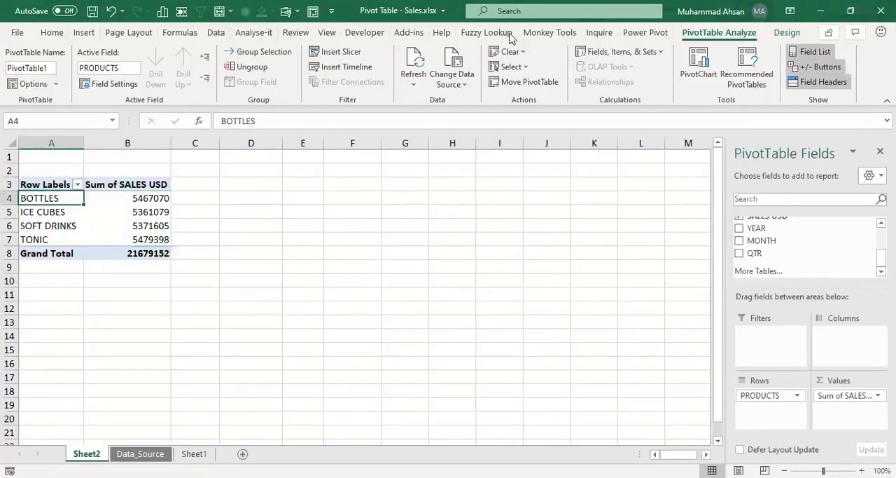
{"action": "key", "text": "Right"}
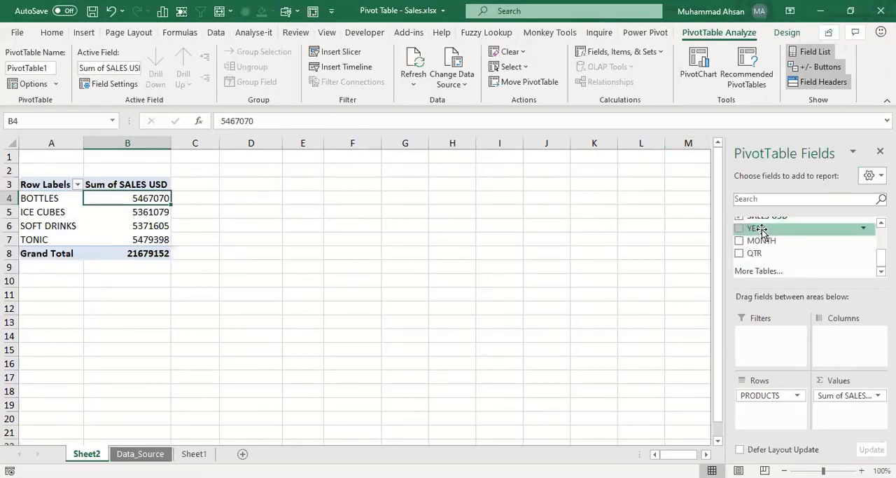
{"action": "left_click_drag", "start_coordinate": [762, 232], "coordinate": [846, 349]}
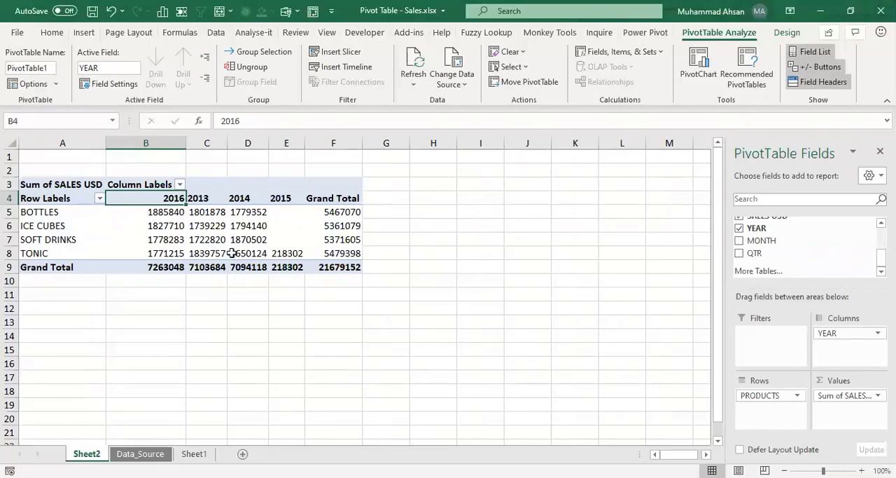
{"action": "left_click", "coordinate": [250, 239]}
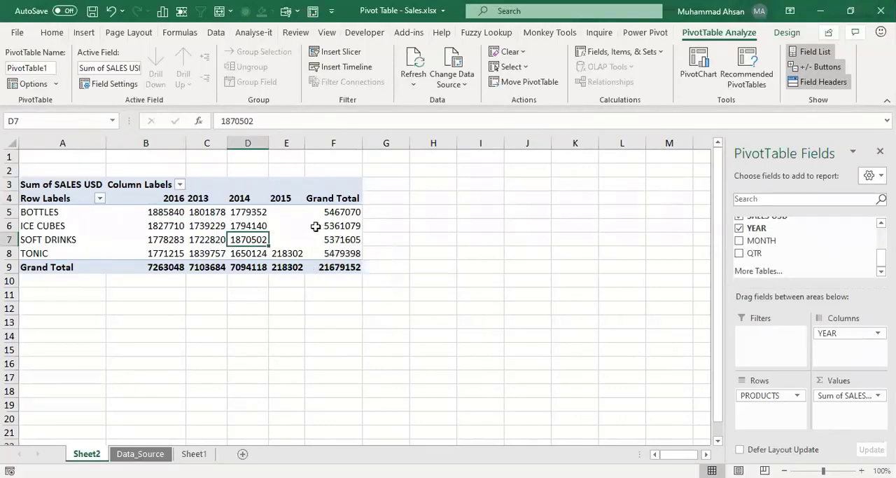
{"action": "left_click", "coordinate": [295, 226]}
Step: Autofit the widths of columns C, D and E so the 2013, 2014 and 2015 sales figures fit in full
{"action": "left_click", "coordinate": [862, 471]}
{"action": "left_click", "coordinate": [863, 471]}
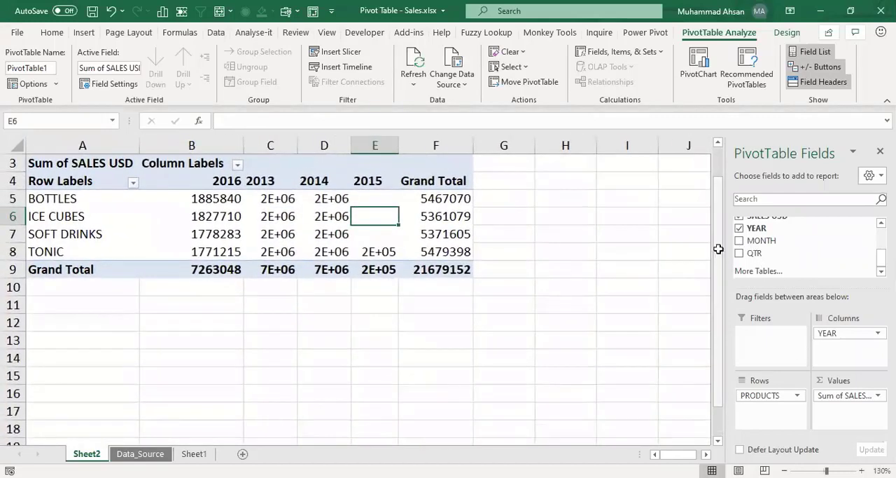
{"action": "scroll", "coordinate": [358, 272], "scroll_direction": "up", "scroll_amount": 1}
{"action": "left_click_drag", "start_coordinate": [280, 236], "coordinate": [287, 301]}
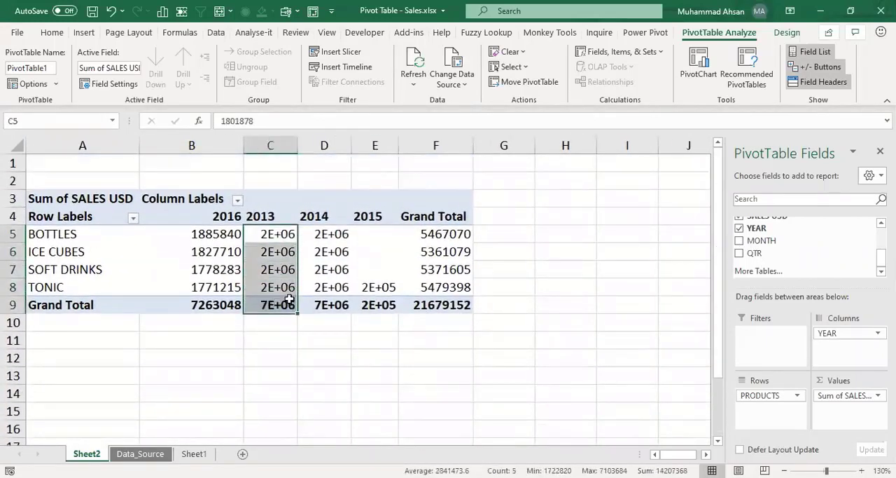
{"action": "left_click_drag", "start_coordinate": [326, 236], "coordinate": [326, 308]}
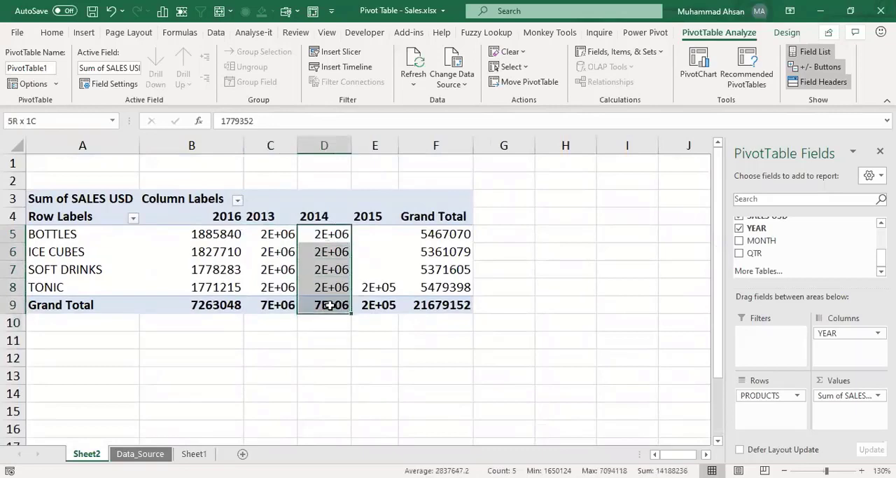
{"action": "left_click", "coordinate": [284, 252]}
{"action": "left_click", "coordinate": [287, 234]}
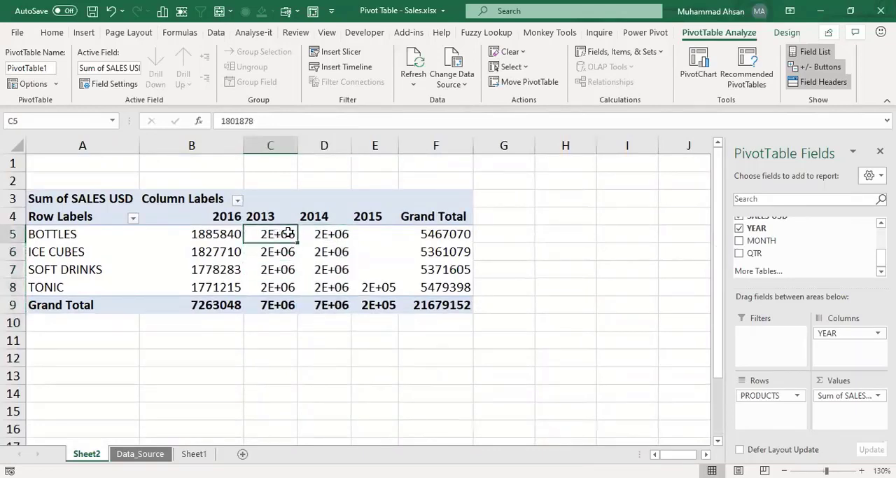
{"action": "double_click", "coordinate": [297, 143]}
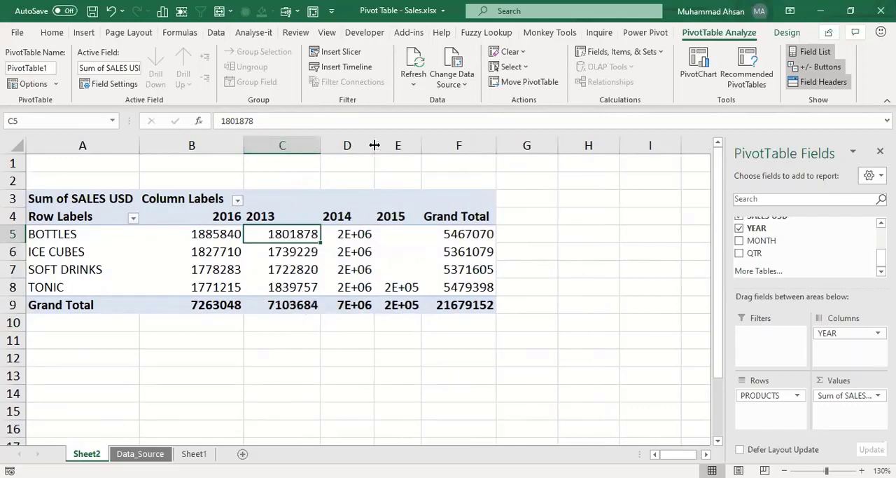
{"action": "double_click", "coordinate": [375, 145]}
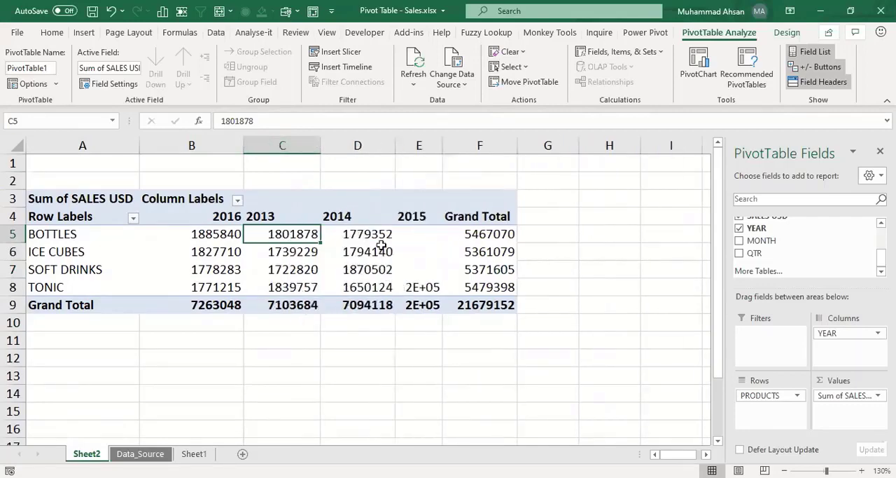
{"action": "double_click", "coordinate": [444, 146]}
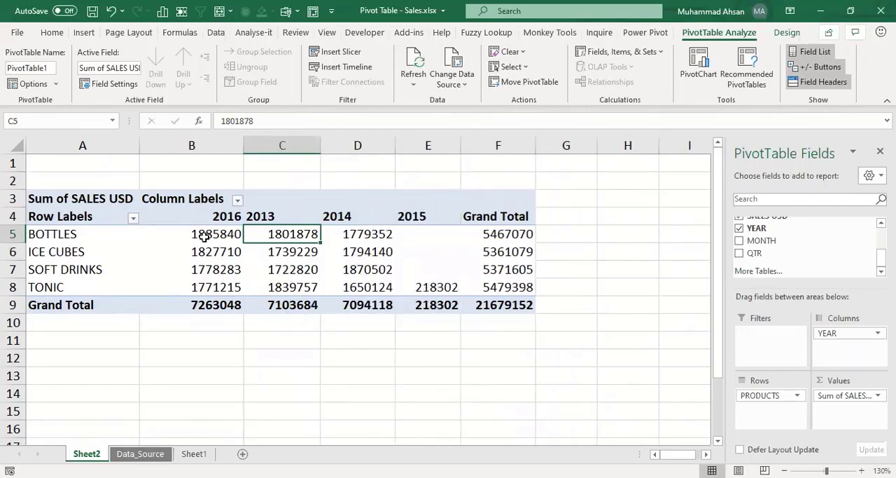
Step: Format the pivot table values in B5:F9 with the comma style and no decimal places
{"action": "left_click_drag", "start_coordinate": [205, 233], "coordinate": [501, 304]}
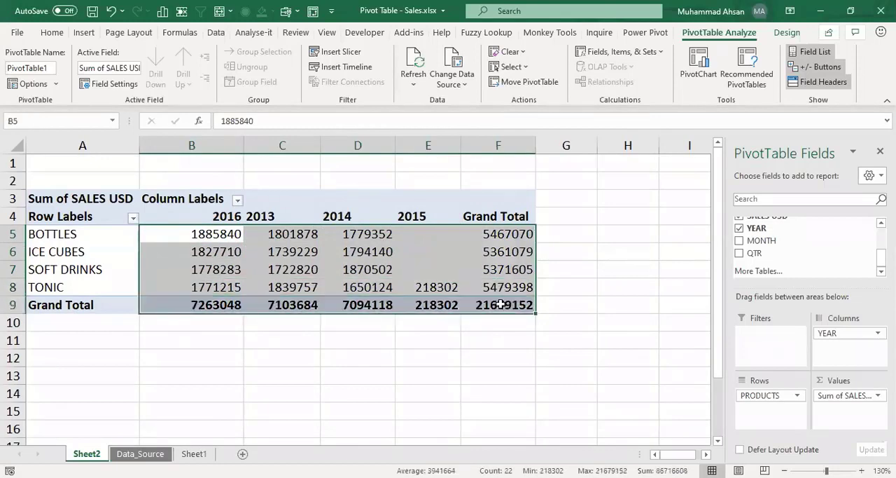
{"action": "left_click", "coordinate": [52, 32]}
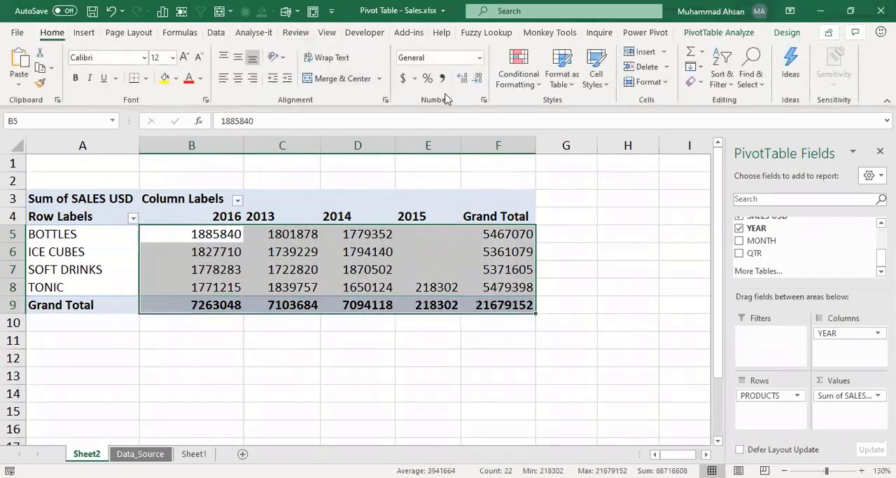
{"action": "left_click", "coordinate": [444, 79]}
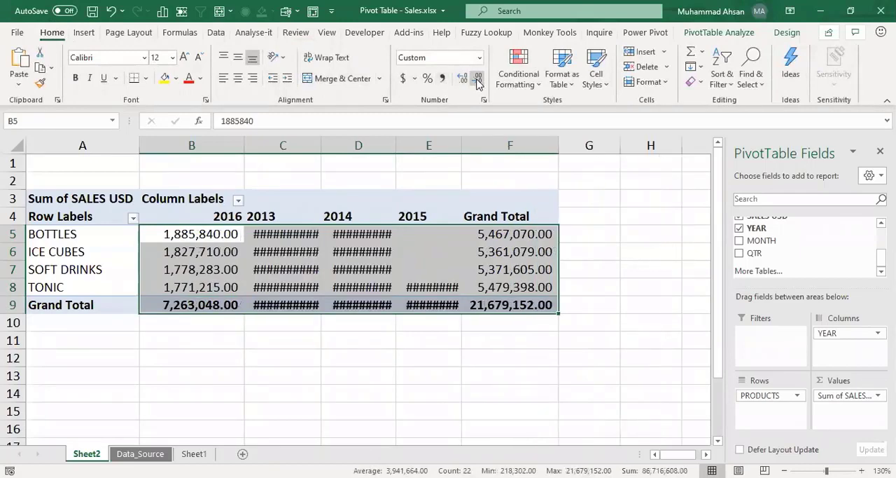
{"action": "double_click", "coordinate": [478, 77]}
{"action": "left_click", "coordinate": [354, 252]}
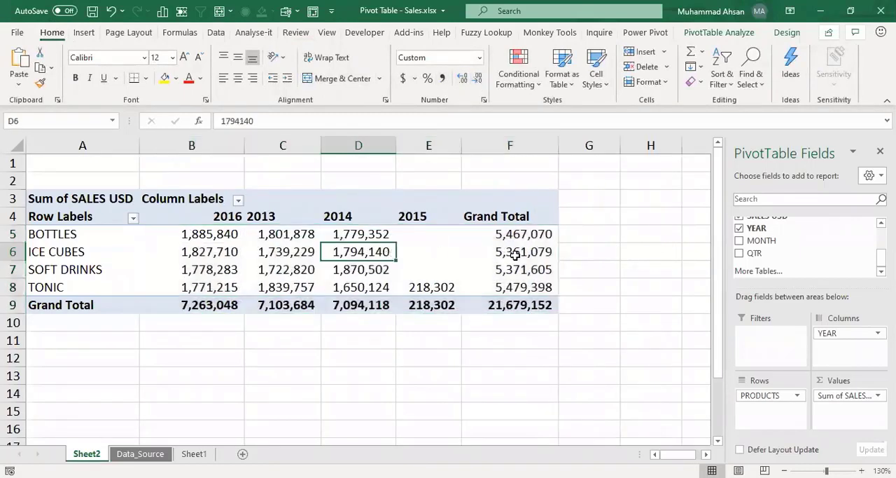
{"action": "left_click", "coordinate": [531, 252]}
Step: Examine the 2015 sales cells of BOTTLES, ICE CUBES and SOFT DRINKS for missing values
{"action": "left_click", "coordinate": [457, 232]}
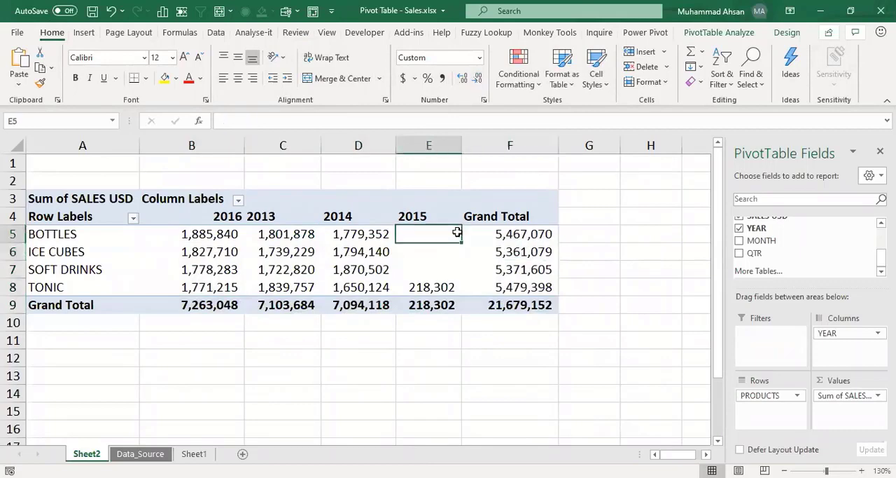
{"action": "mouse_move", "coordinate": [456, 231]}
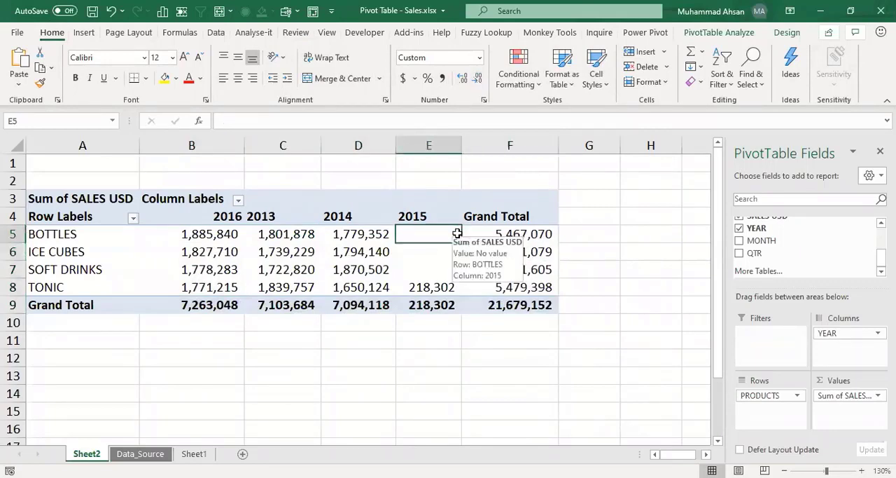
{"action": "left_click", "coordinate": [433, 252]}
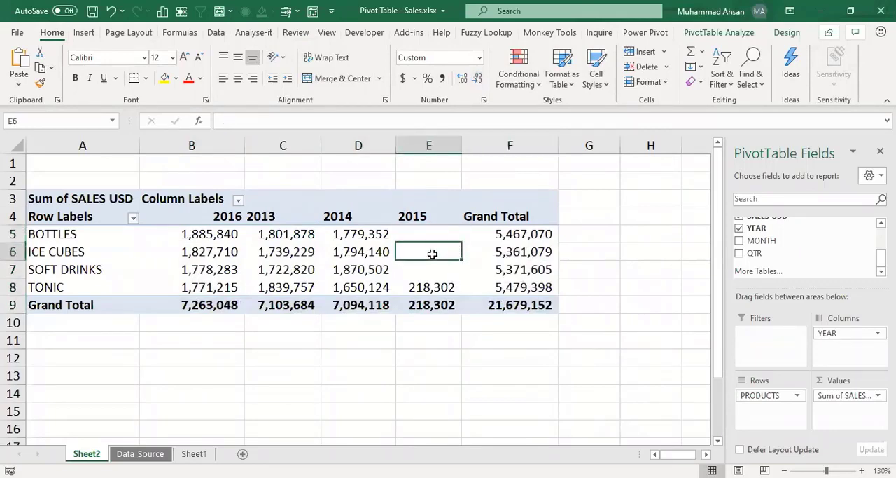
{"action": "left_click", "coordinate": [437, 238]}
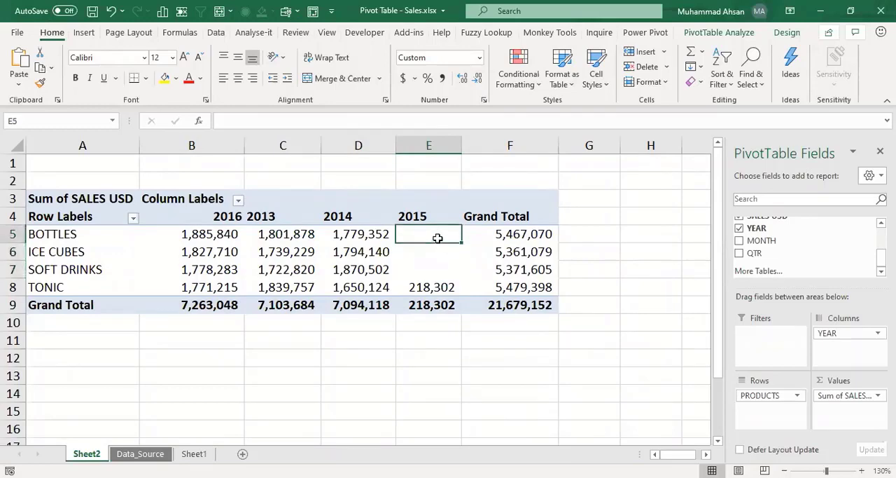
{"action": "mouse_move", "coordinate": [438, 238]}
{"action": "left_click", "coordinate": [435, 256]}
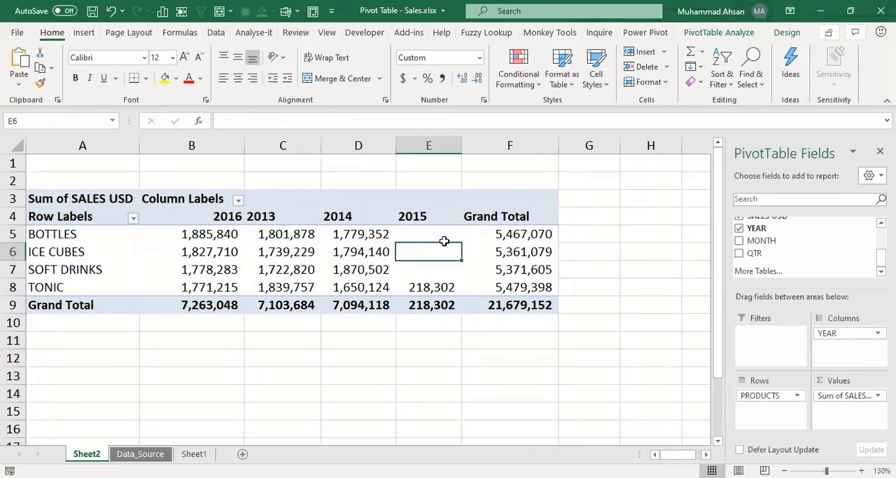
{"action": "left_click", "coordinate": [414, 238]}
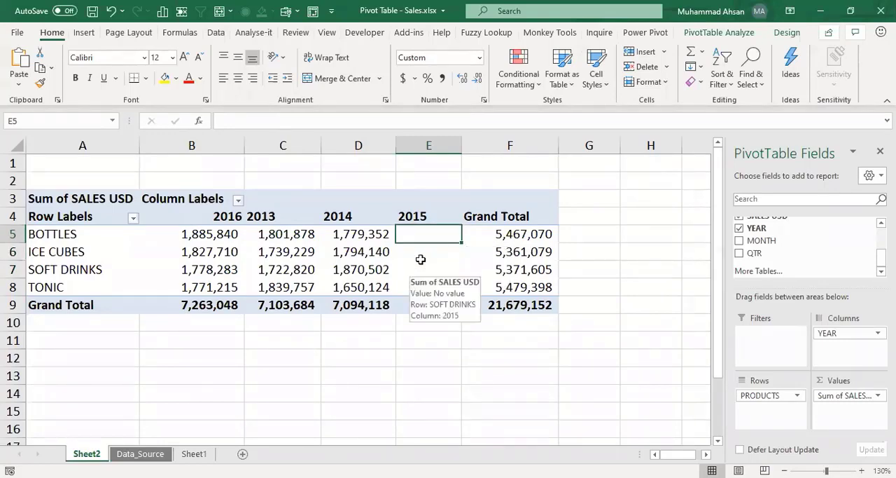
{"action": "key", "text": "Down"}
Step: Set the PivotTable options to show 0 for empty cells
{"action": "left_click", "coordinate": [423, 234]}
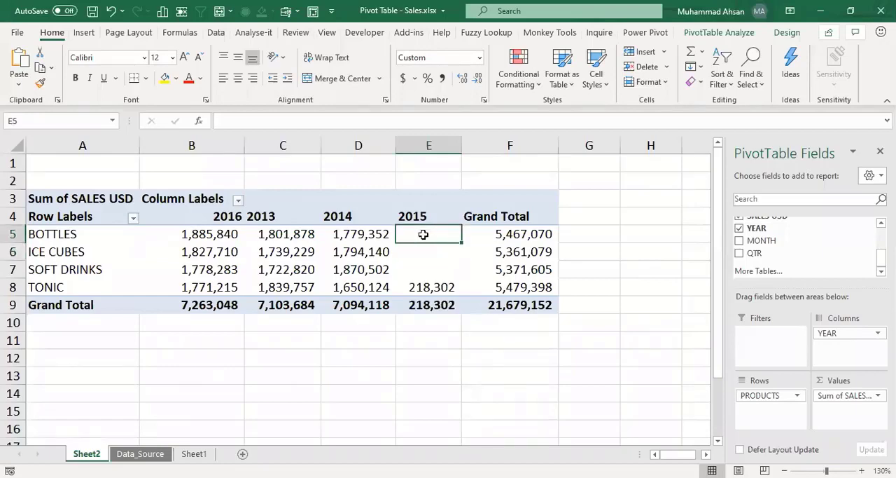
{"action": "right_click", "coordinate": [423, 236]}
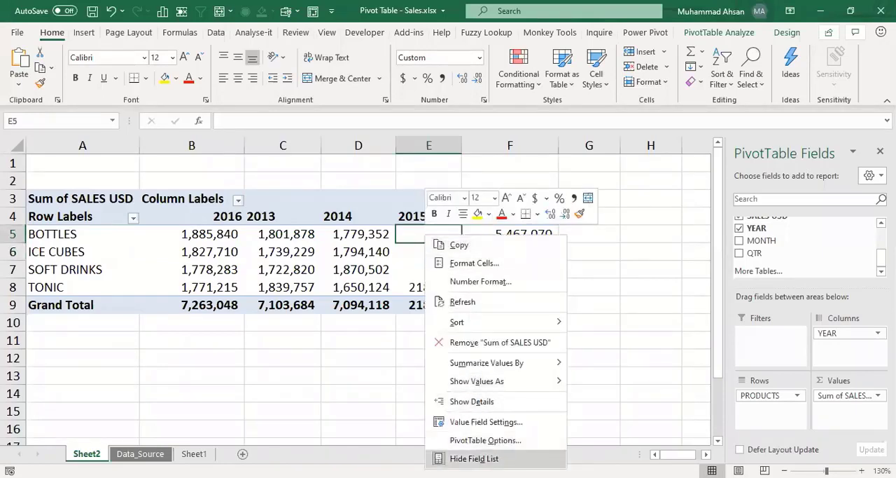
{"action": "left_click", "coordinate": [485, 440]}
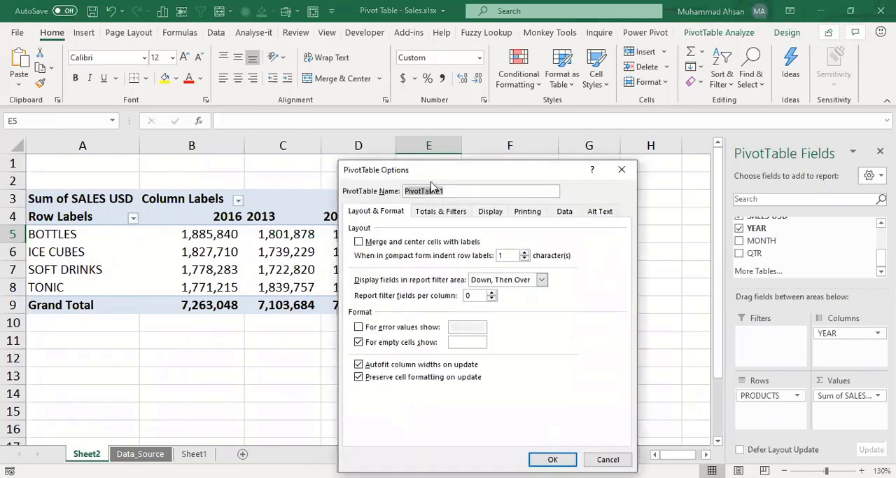
{"action": "left_click_drag", "start_coordinate": [432, 166], "coordinate": [422, 103]}
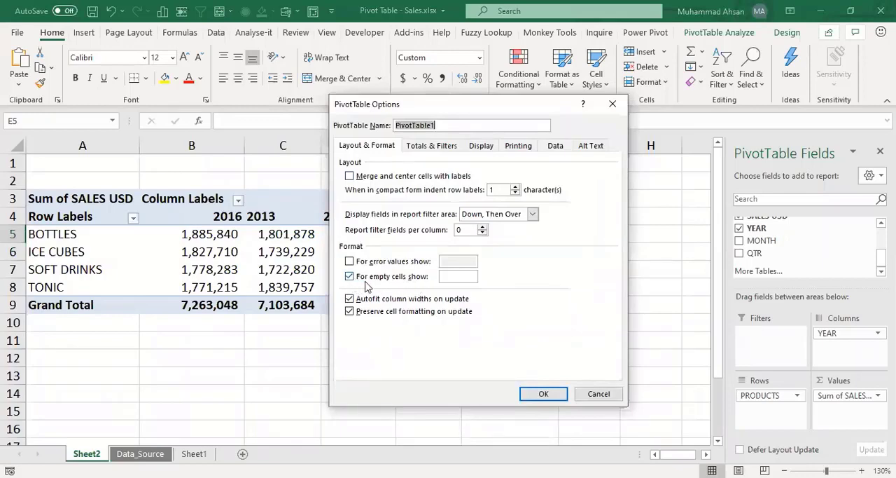
{"action": "left_click", "coordinate": [450, 276]}
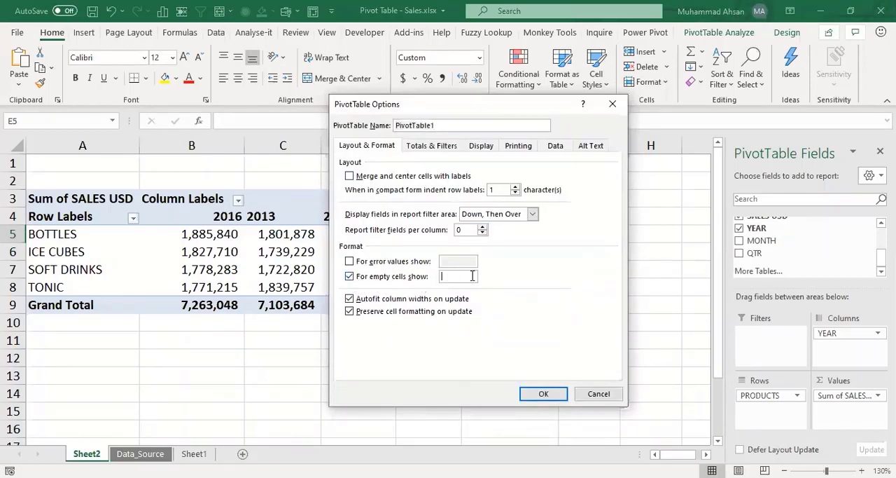
{"action": "type", "text": "0"}
{"action": "left_click_drag", "start_coordinate": [410, 112], "coordinate": [520, 112]}
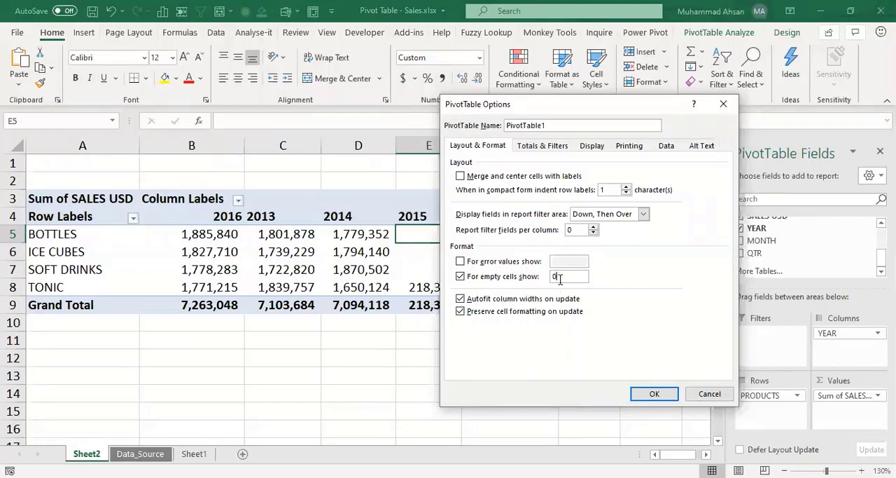
{"action": "left_click", "coordinate": [639, 397]}
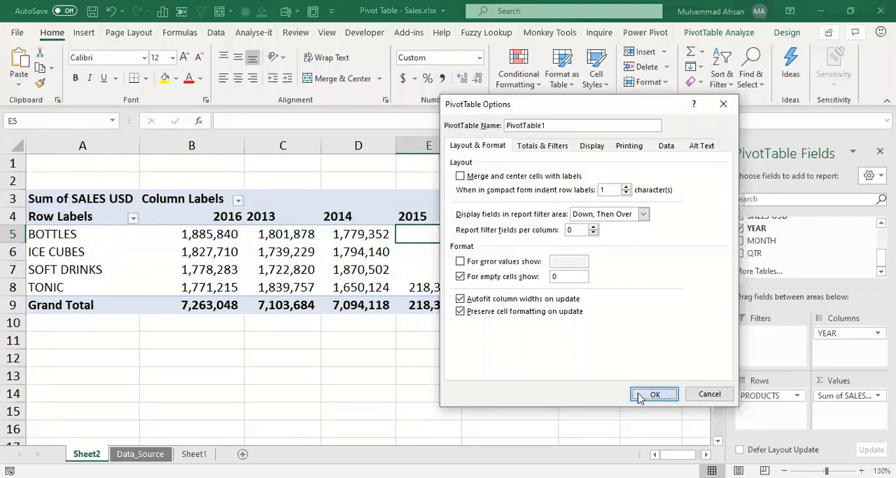
Step: Check how the empty 2015 sales cells of SOFT DRINKS, ICE CUBES and BOTTLES are displayed
{"action": "left_click", "coordinate": [423, 270]}
{"action": "left_click", "coordinate": [423, 252]}
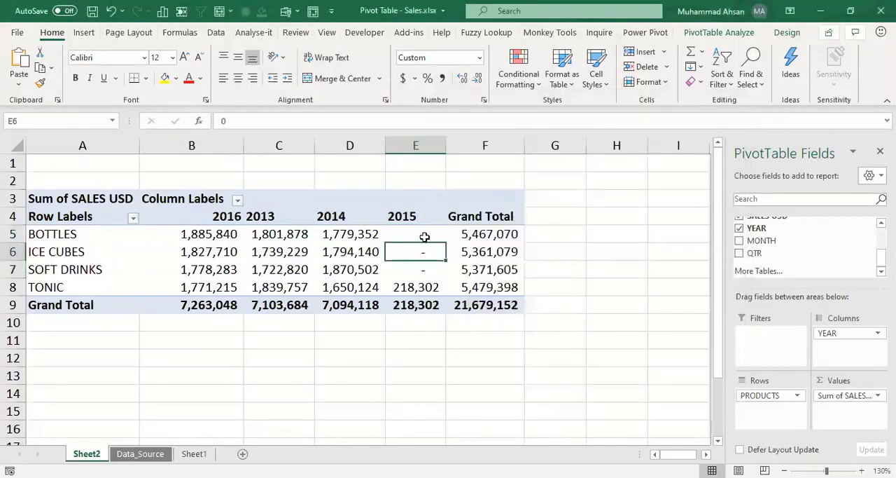
{"action": "left_click", "coordinate": [426, 237]}
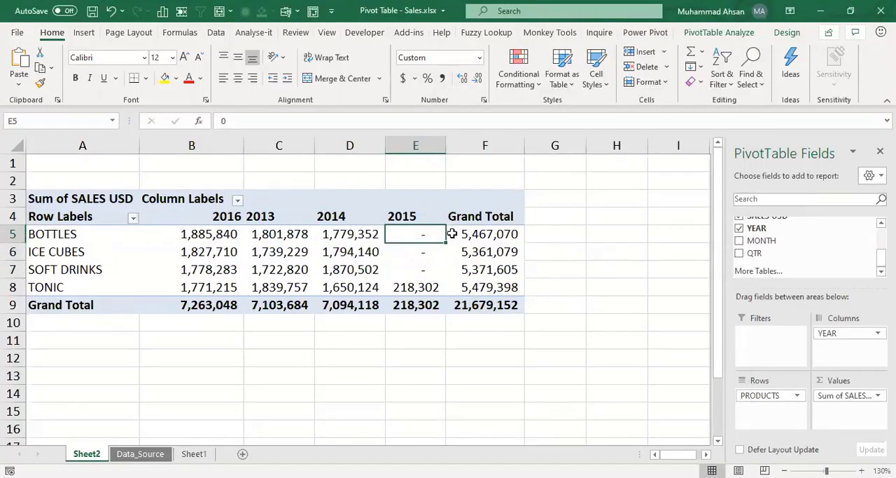
Step: Remove the YEAR field from the pivot table's columns so only total sales per product are summarised
{"action": "left_click", "coordinate": [190, 237]}
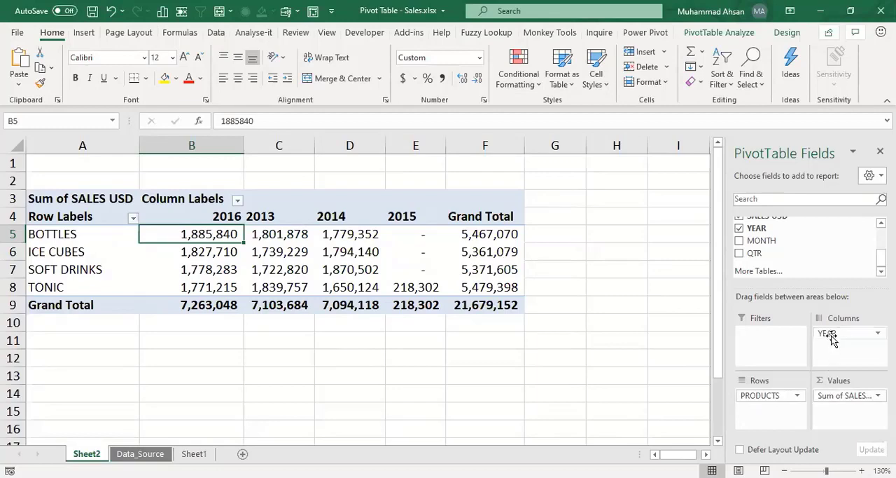
{"action": "left_click_drag", "start_coordinate": [830, 333], "coordinate": [834, 247]}
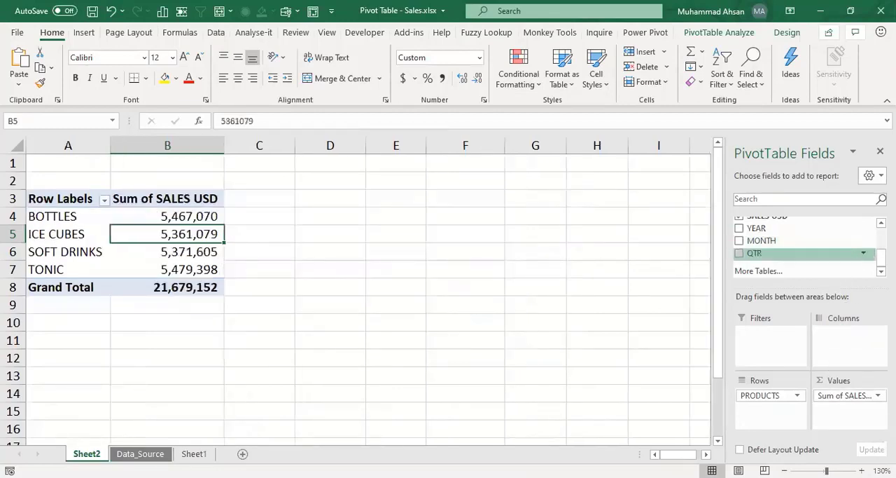
{"action": "scroll", "coordinate": [805, 245], "scroll_direction": "up", "scroll_amount": 5}
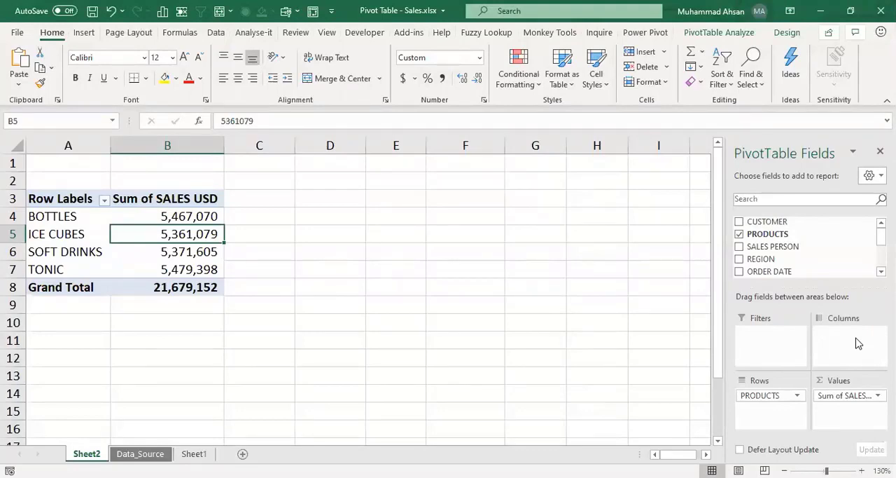
Step: Review the sales totals per product and add YEAR as a report filter of the pivot table
{"action": "left_click", "coordinate": [192, 218]}
{"action": "key", "text": "Left"}
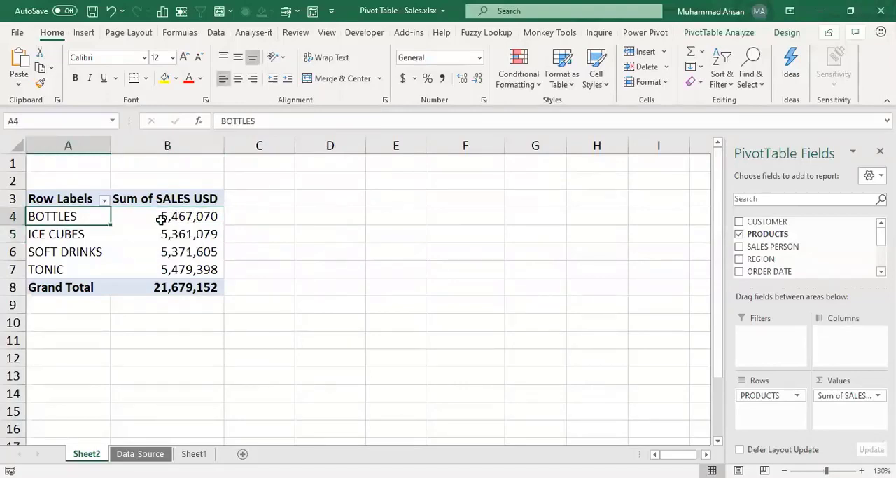
{"action": "left_click", "coordinate": [161, 219]}
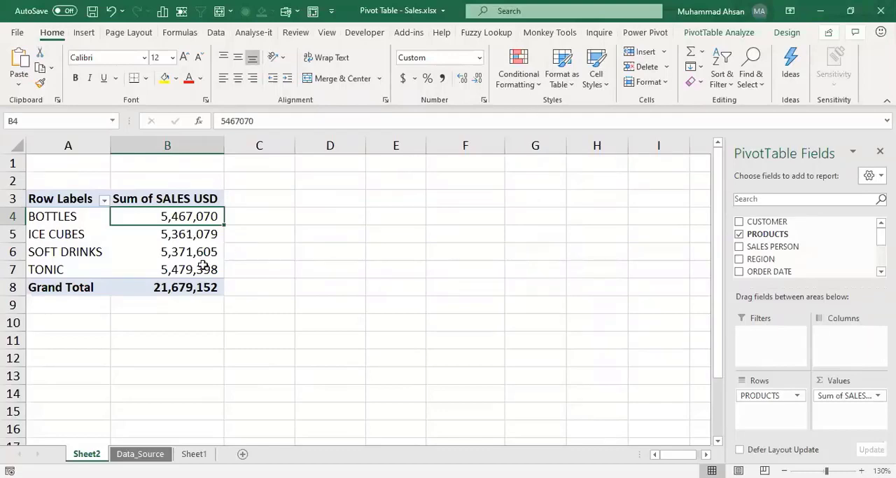
{"action": "key", "text": "Down"}
{"action": "key", "text": "Down"}
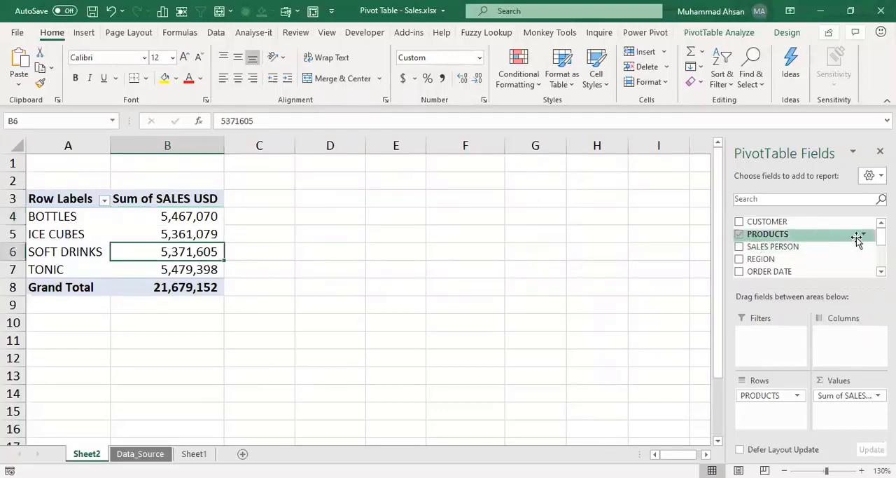
{"action": "scroll", "coordinate": [806, 245], "scroll_direction": "down", "scroll_amount": 3}
{"action": "left_click_drag", "start_coordinate": [760, 227], "coordinate": [766, 336]}
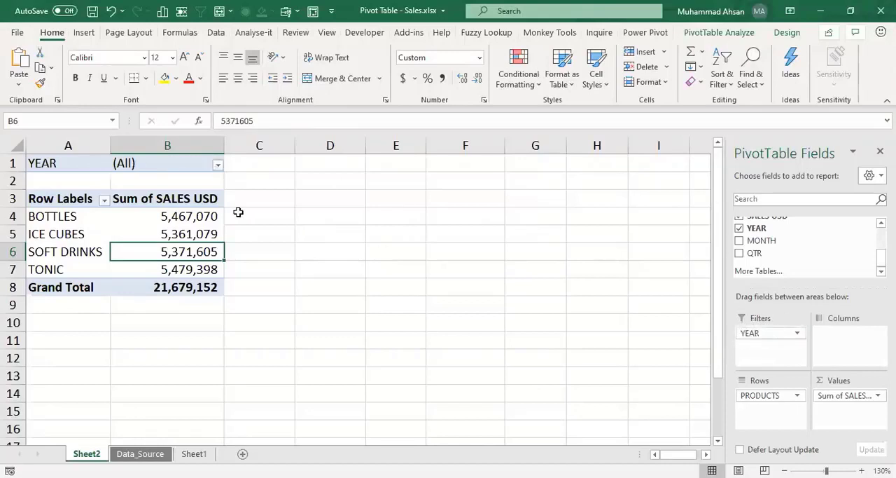
Step: Allow multiple items in the YEAR report filter and restrict the pivot table to 2014 only
{"action": "left_click", "coordinate": [60, 160]}
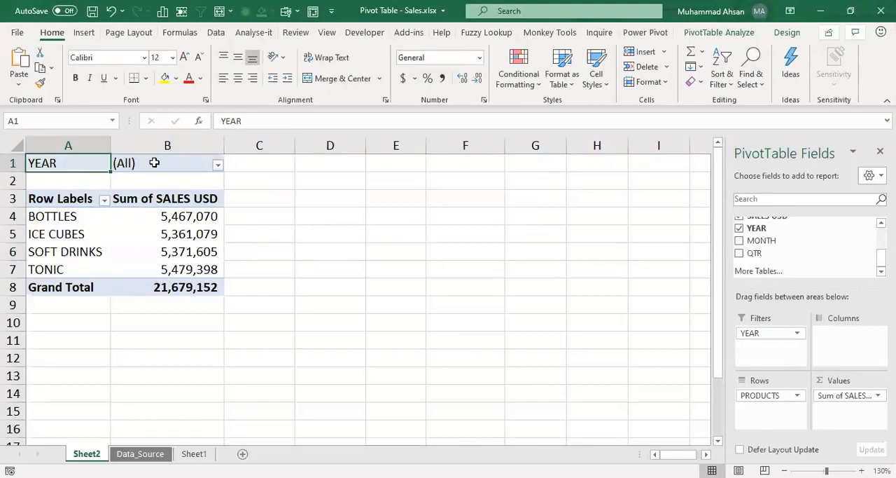
{"action": "left_click", "coordinate": [184, 165]}
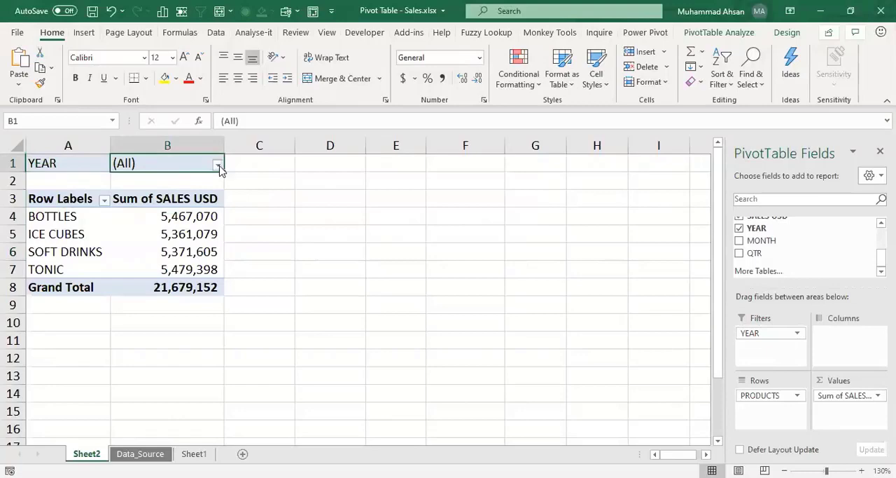
{"action": "left_click", "coordinate": [219, 165]}
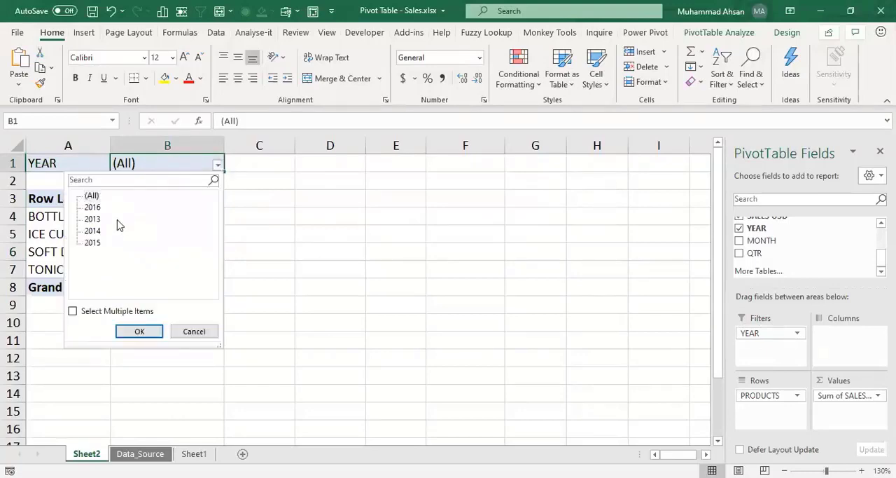
{"action": "left_click", "coordinate": [72, 311]}
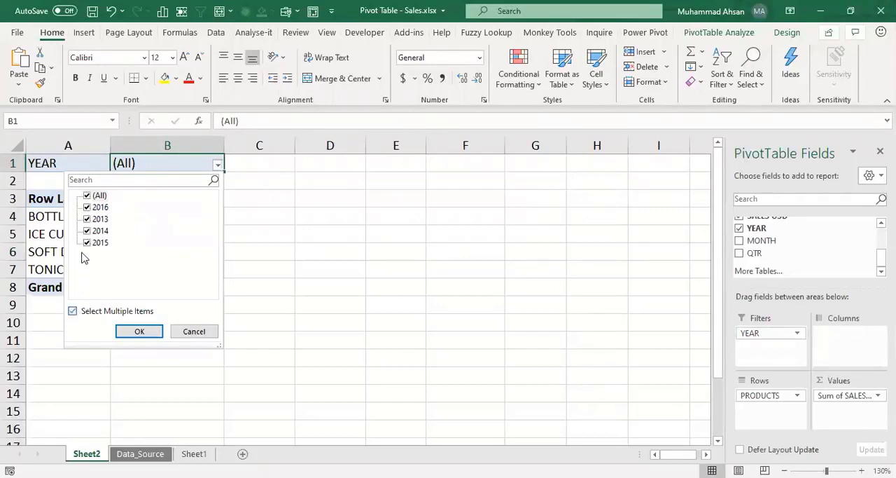
{"action": "left_click", "coordinate": [87, 195]}
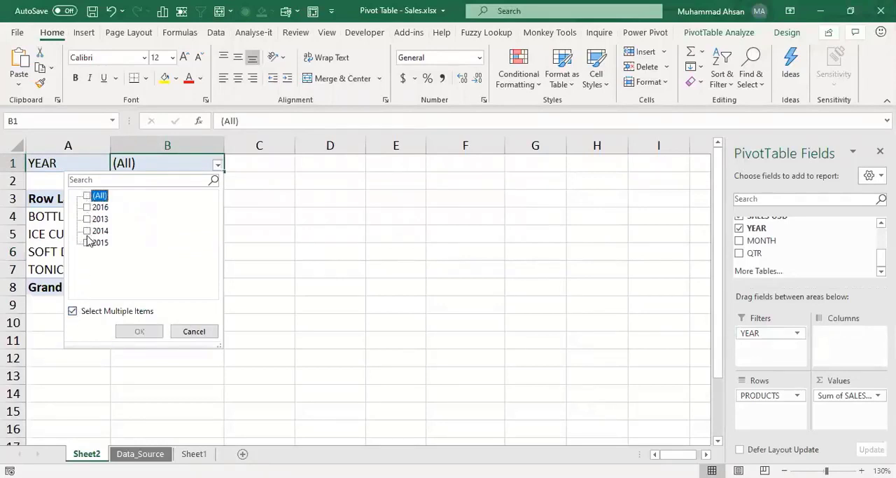
{"action": "left_click", "coordinate": [87, 231]}
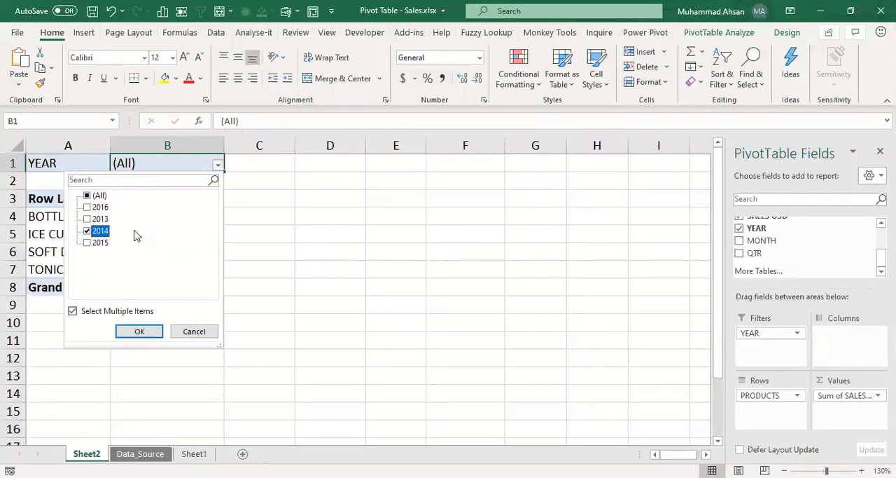
{"action": "left_click", "coordinate": [138, 334]}
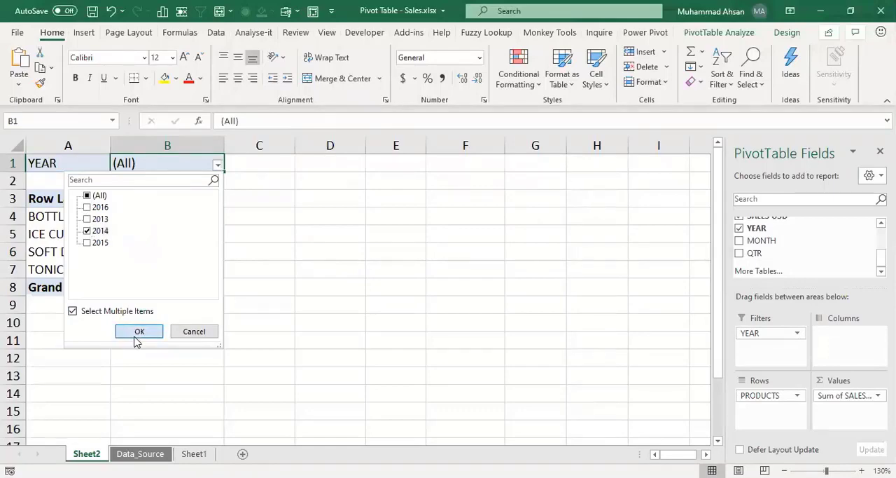
{"action": "left_click", "coordinate": [187, 218]}
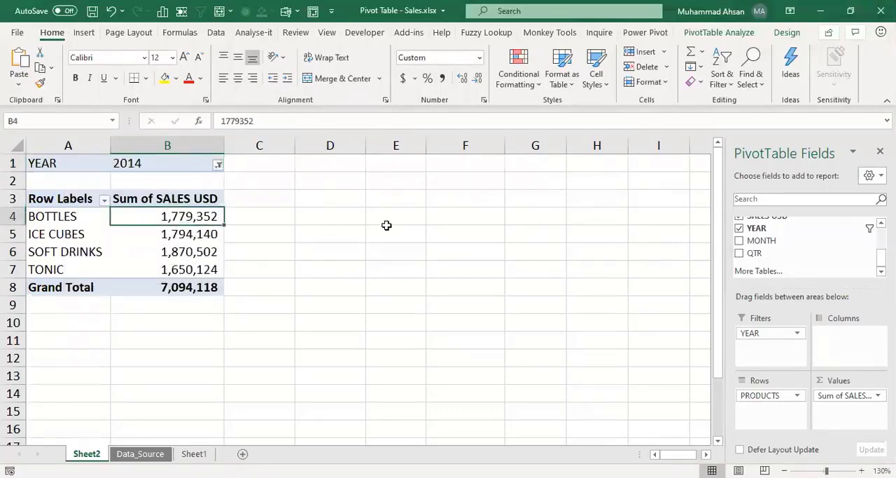
Step: Change the YEAR report filter so that only 2016 is selected instead of 2014
{"action": "left_click", "coordinate": [217, 163]}
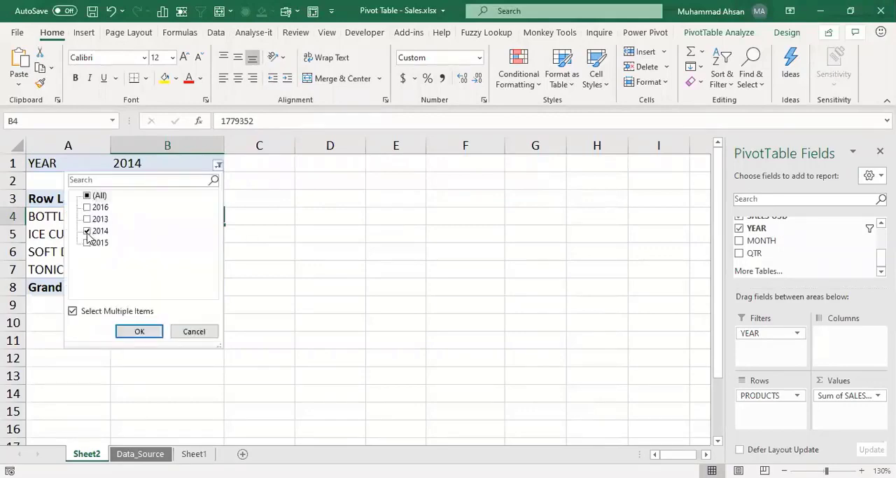
{"action": "left_click", "coordinate": [87, 231]}
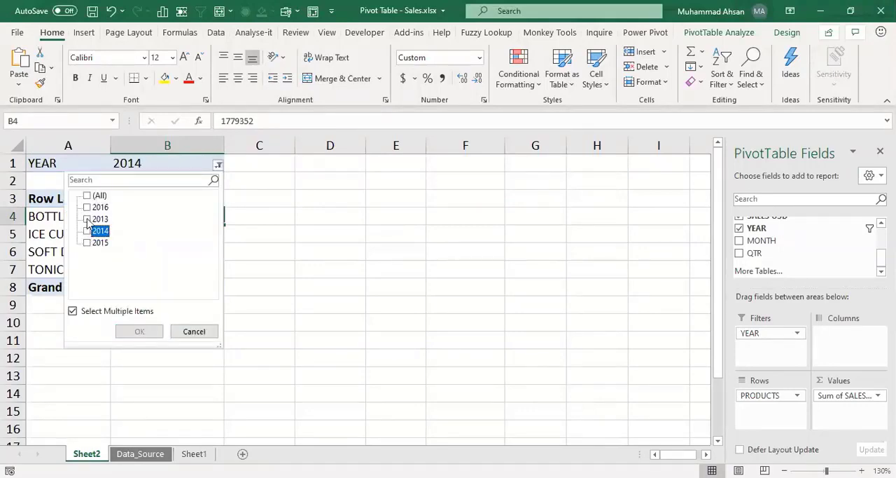
{"action": "left_click", "coordinate": [86, 208]}
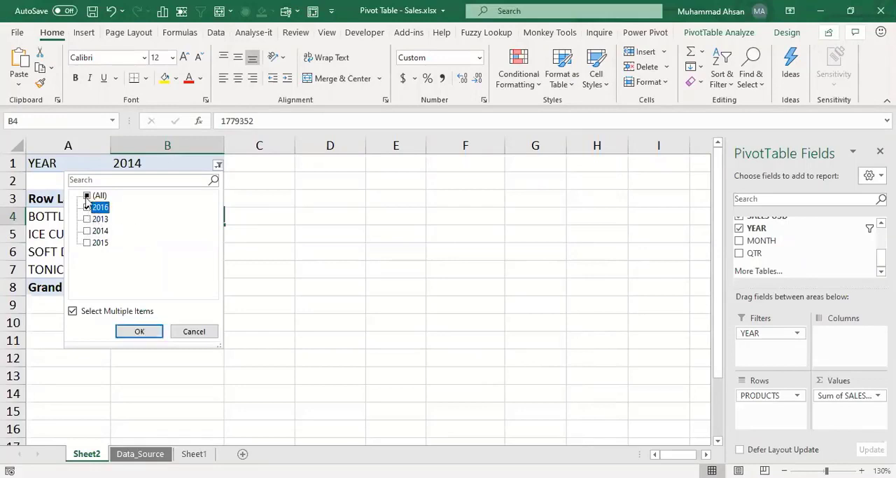
{"action": "left_click", "coordinate": [145, 331]}
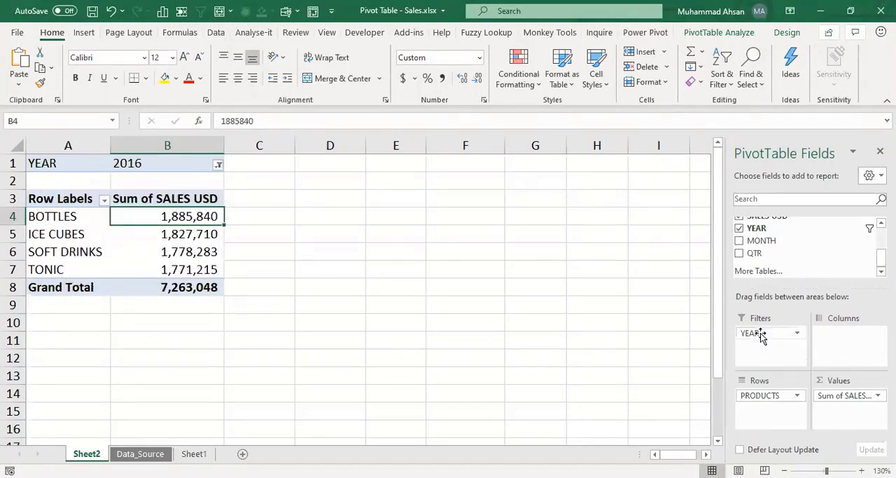
Step: Remove YEAR from the report filters and review the product sales totals for all years
{"action": "left_click_drag", "start_coordinate": [760, 334], "coordinate": [806, 254]}
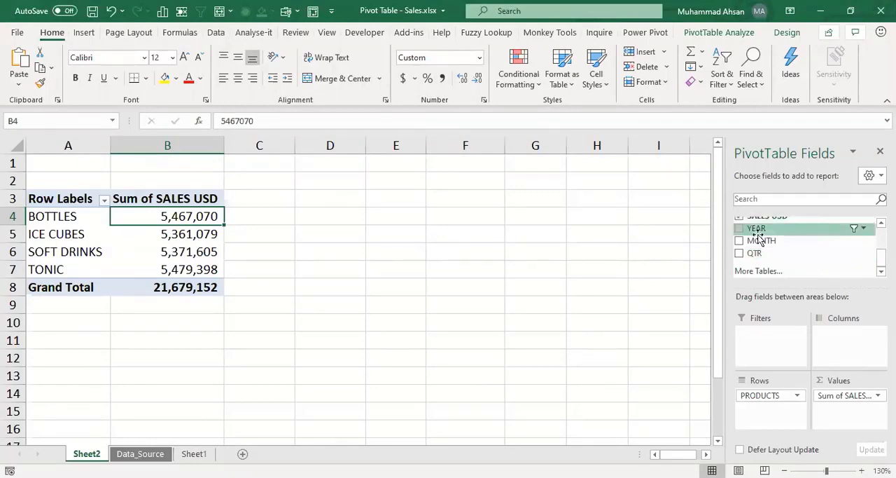
{"action": "left_click", "coordinate": [164, 253]}
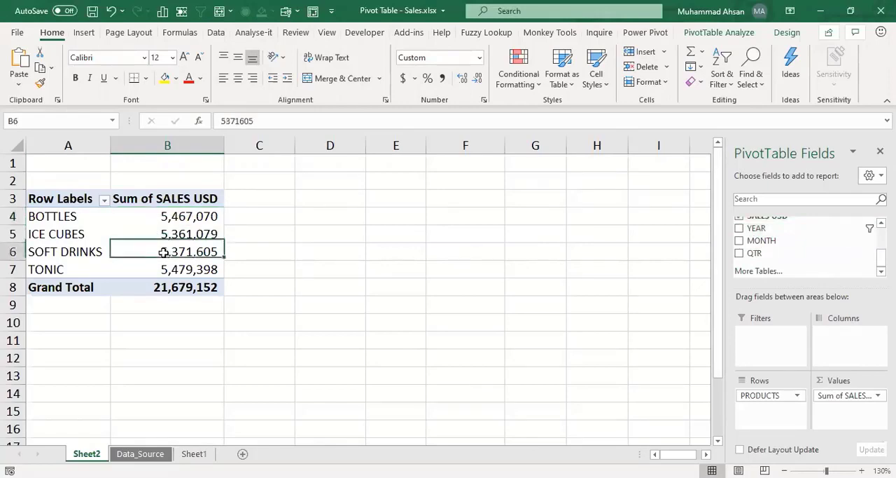
{"action": "left_click", "coordinate": [184, 228]}
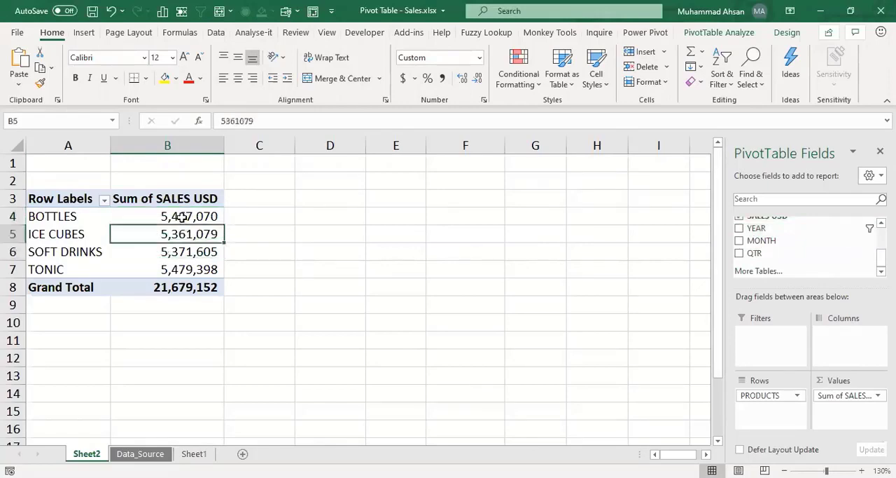
{"action": "left_click", "coordinate": [183, 217]}
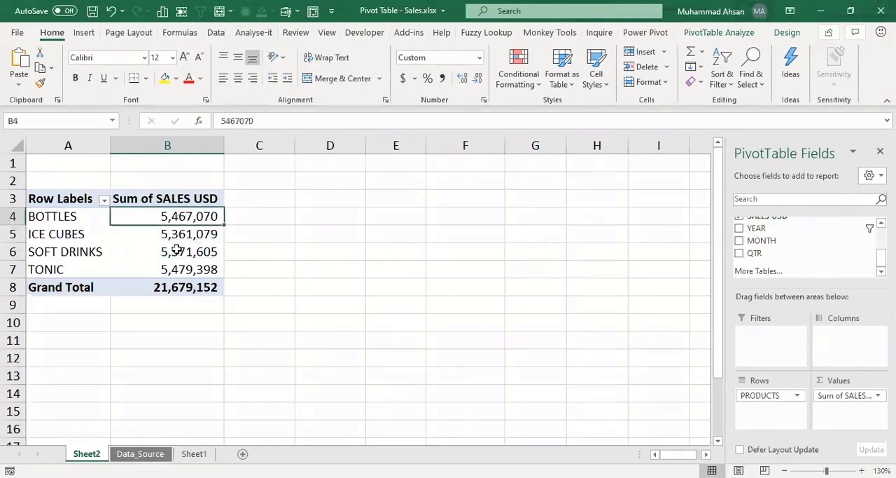
{"action": "left_click", "coordinate": [179, 251]}
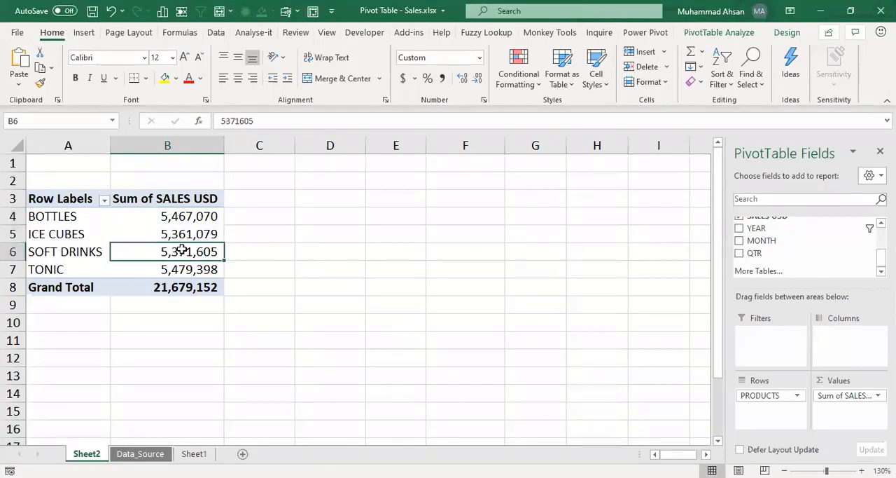
Step: Compare selecting a cell outside and inside the pivot table, and examine the PivotTable analysis and design tools
{"action": "left_click", "coordinate": [475, 234]}
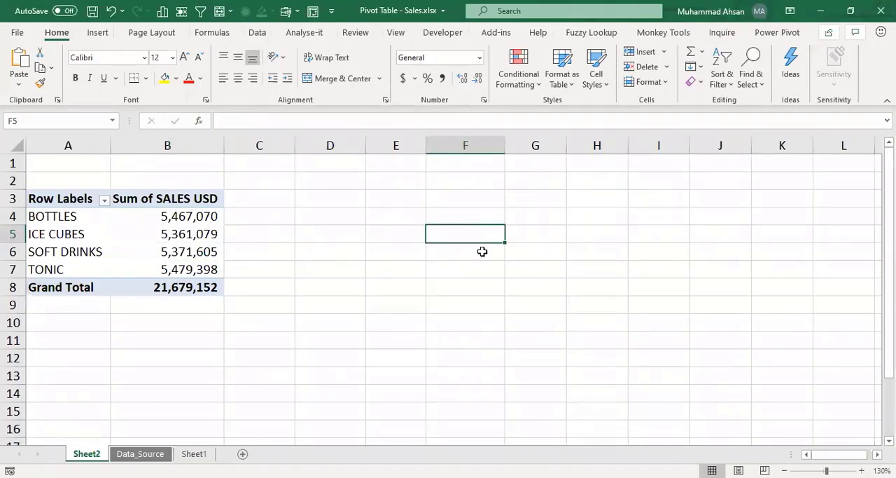
{"action": "left_click", "coordinate": [162, 239]}
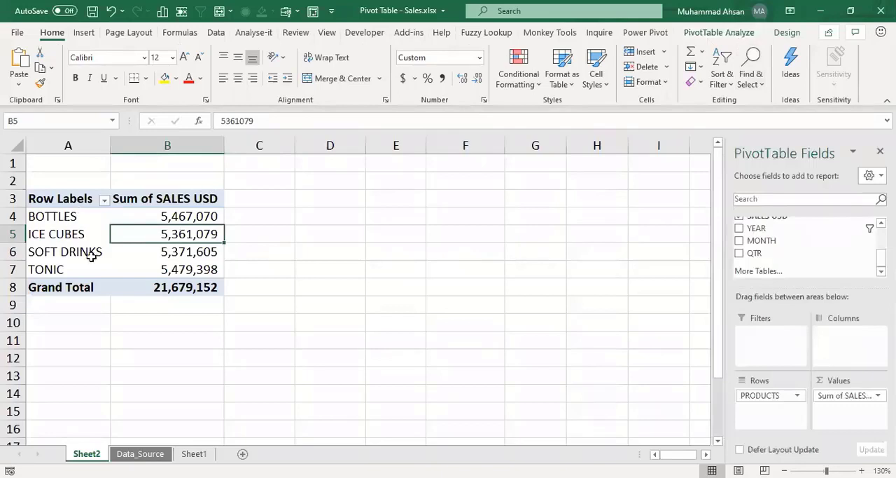
{"action": "left_click", "coordinate": [726, 33]}
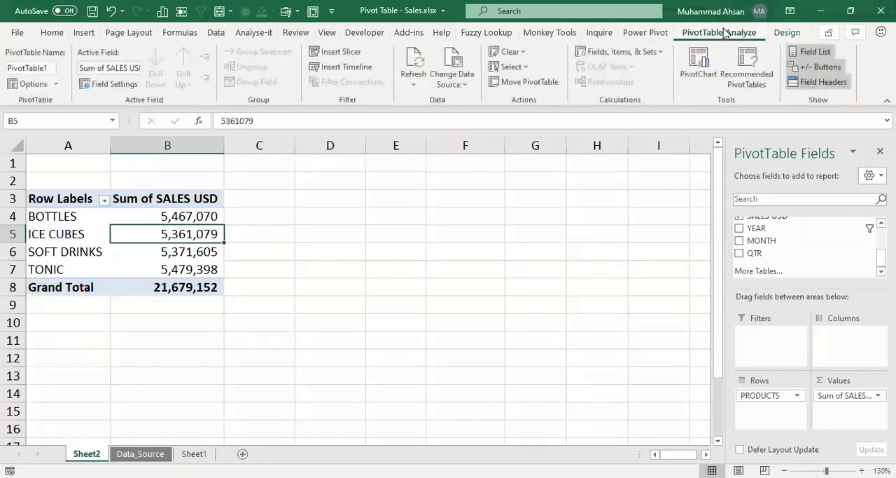
{"action": "left_click", "coordinate": [786, 34]}
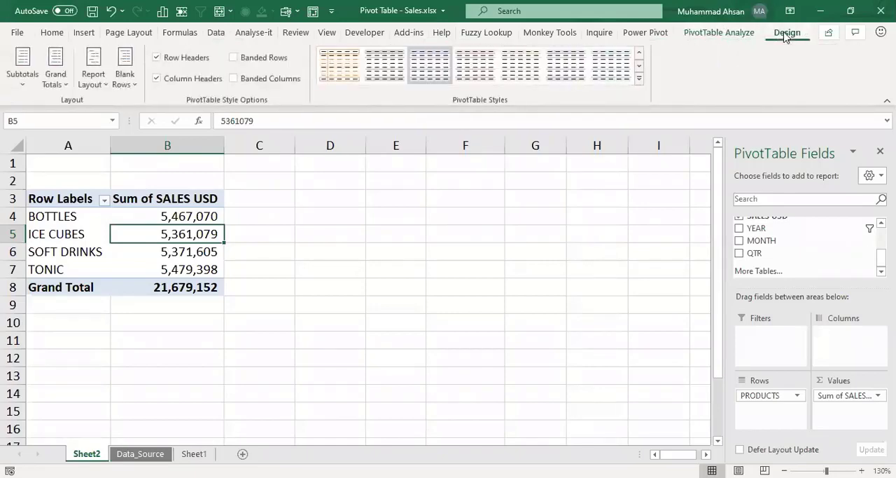
{"action": "left_click", "coordinate": [753, 36]}
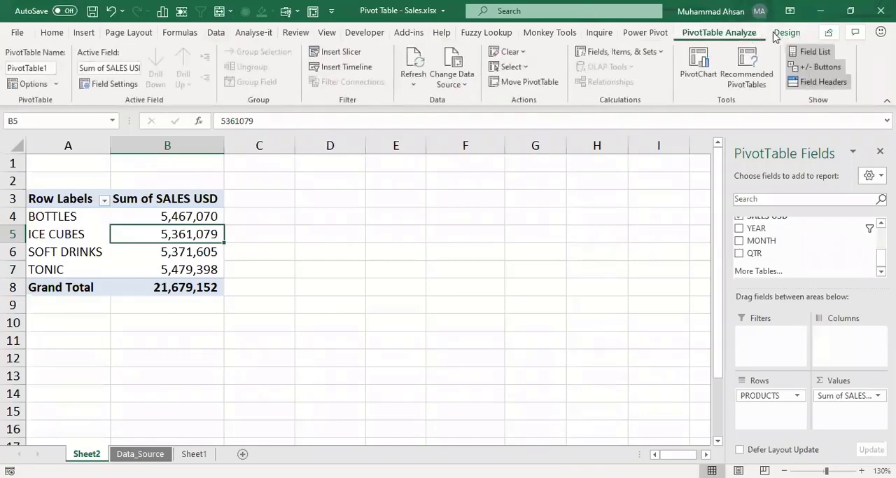
{"action": "left_click", "coordinate": [784, 33]}
{"action": "left_click", "coordinate": [727, 38]}
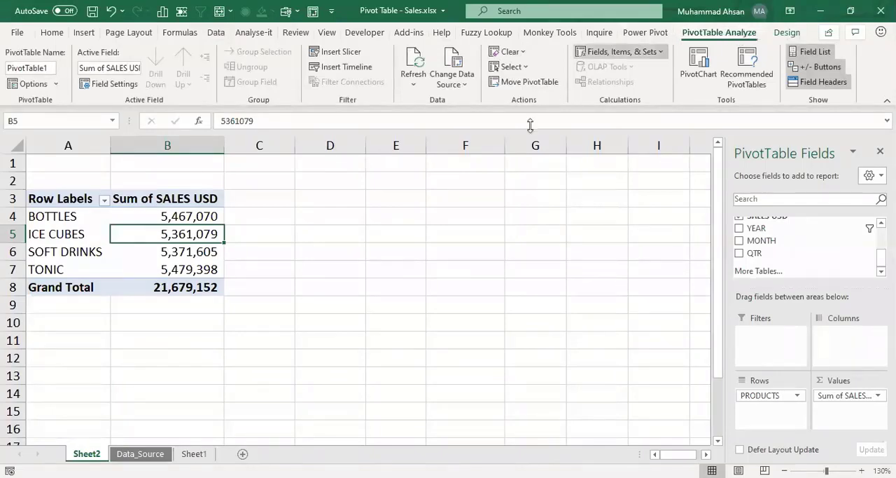
Step: Insert a slicer for the YEAR field and place it beside the pivot table
{"action": "left_click", "coordinate": [342, 53]}
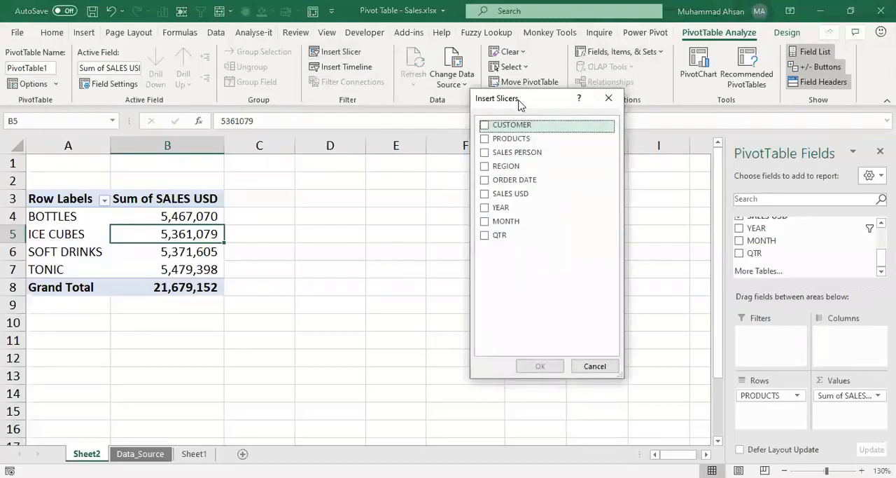
{"action": "left_click_drag", "start_coordinate": [520, 104], "coordinate": [485, 109]}
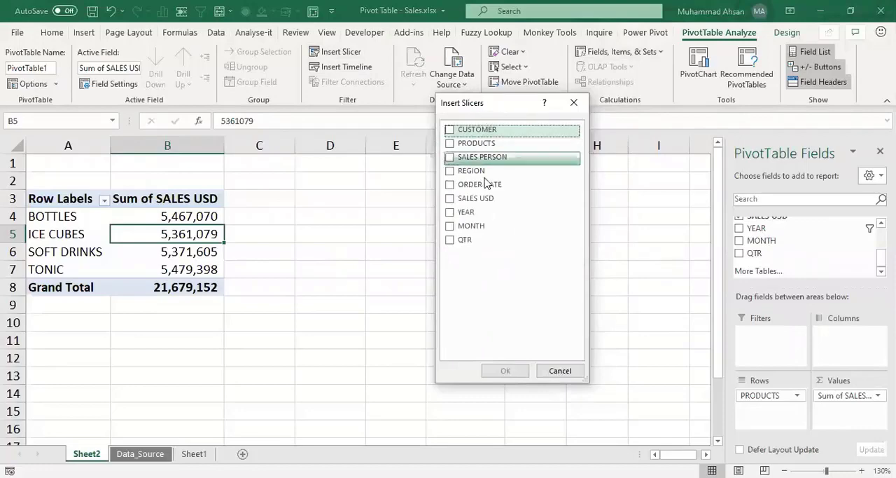
{"action": "left_click", "coordinate": [449, 212]}
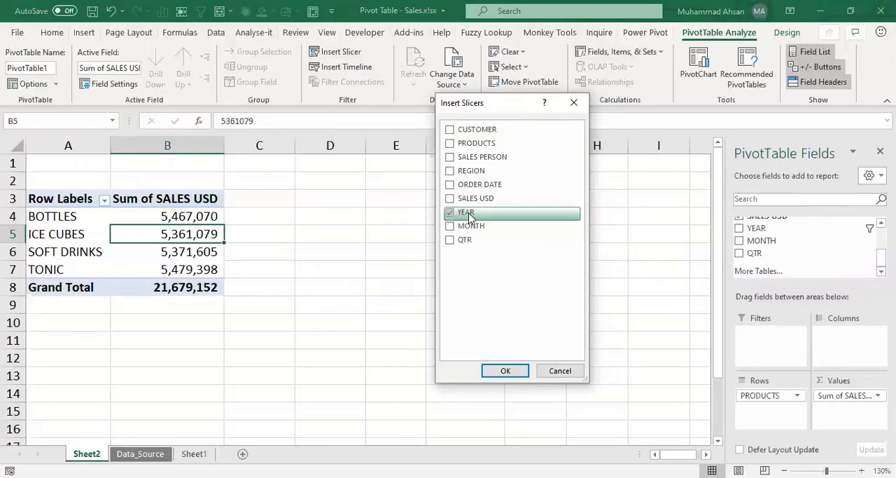
{"action": "left_click", "coordinate": [502, 371]}
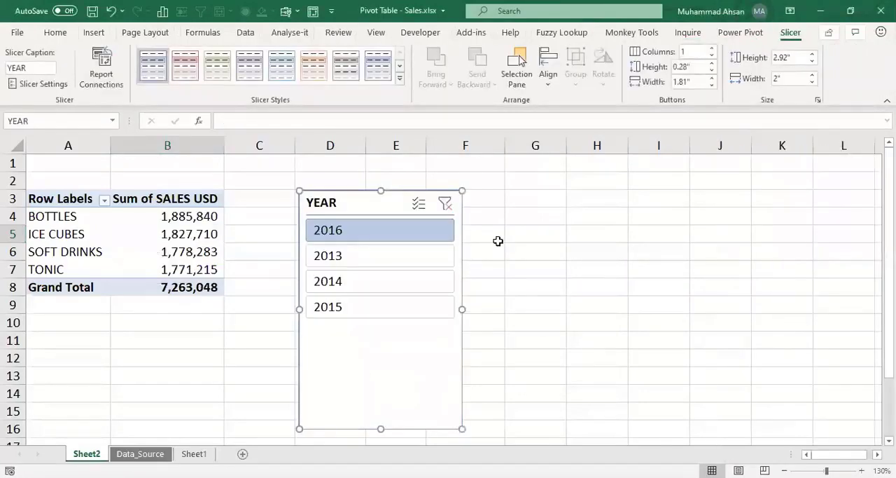
{"action": "left_click_drag", "start_coordinate": [356, 197], "coordinate": [309, 178]}
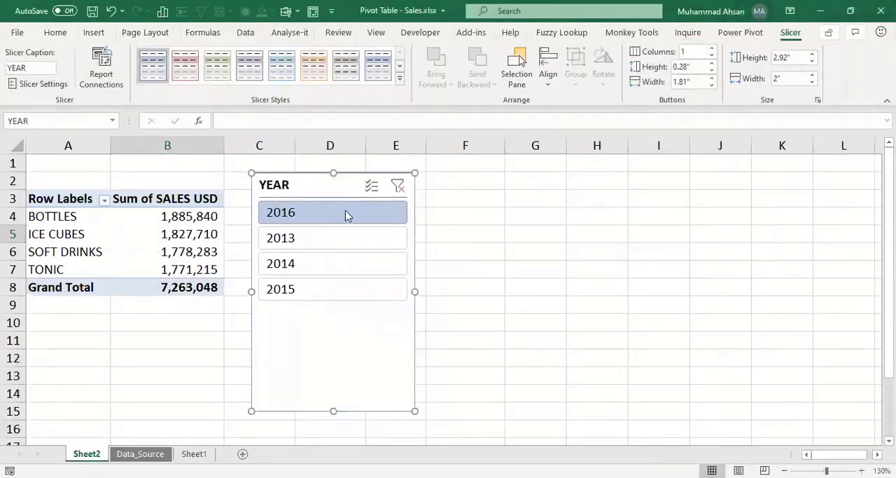
Step: Filter the pivot table by single years with the YEAR slicer, switching between 2014, 2013 and 2016 and ending on 2014
{"action": "left_click", "coordinate": [326, 266]}
{"action": "left_click", "coordinate": [324, 240]}
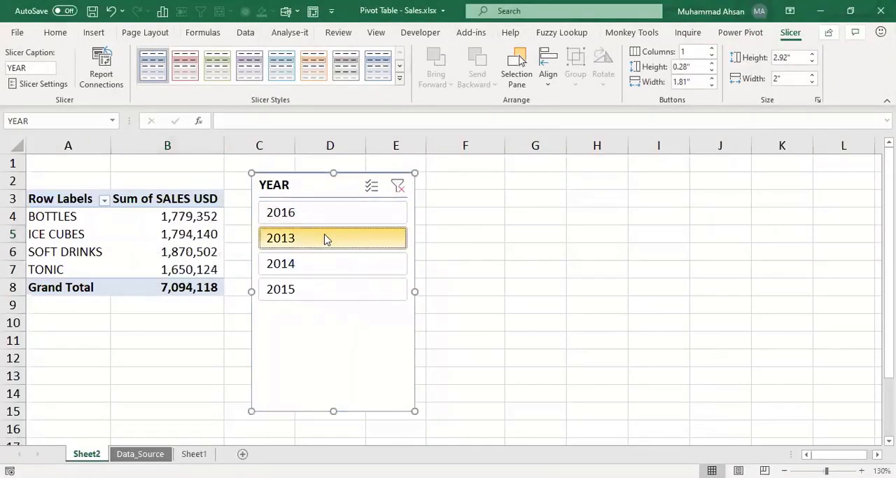
{"action": "left_click", "coordinate": [324, 215]}
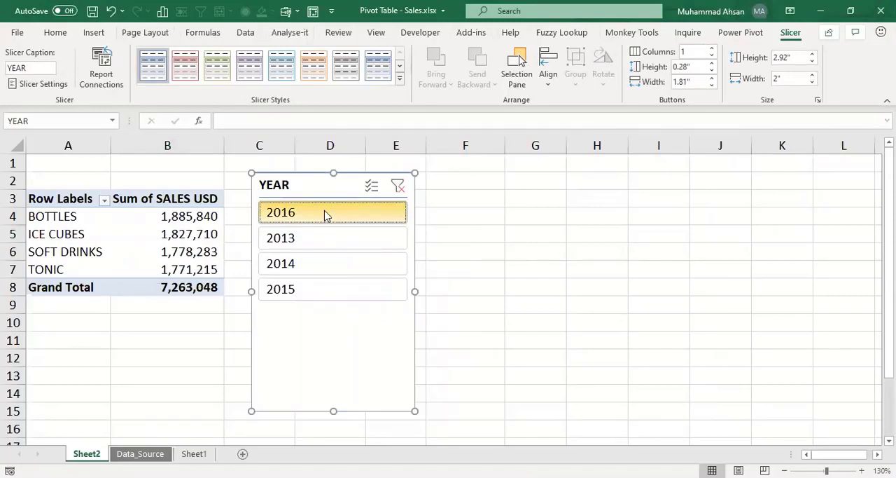
{"action": "left_click", "coordinate": [305, 240]}
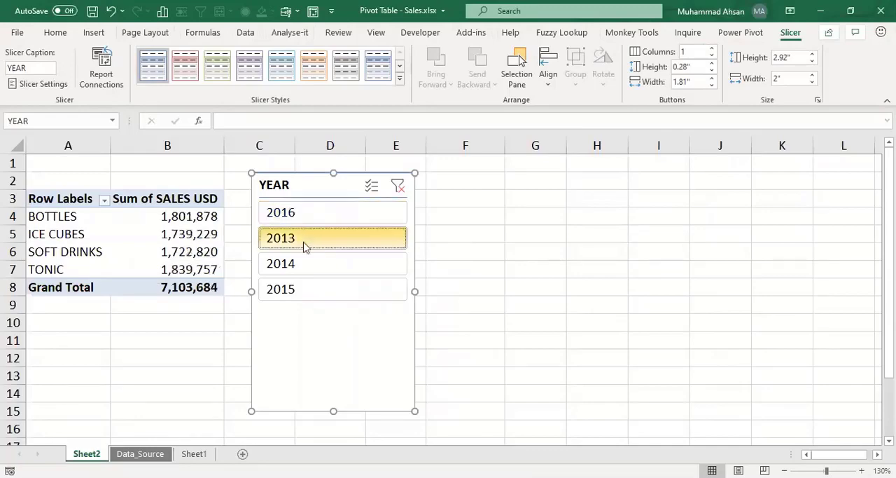
{"action": "left_click", "coordinate": [302, 263]}
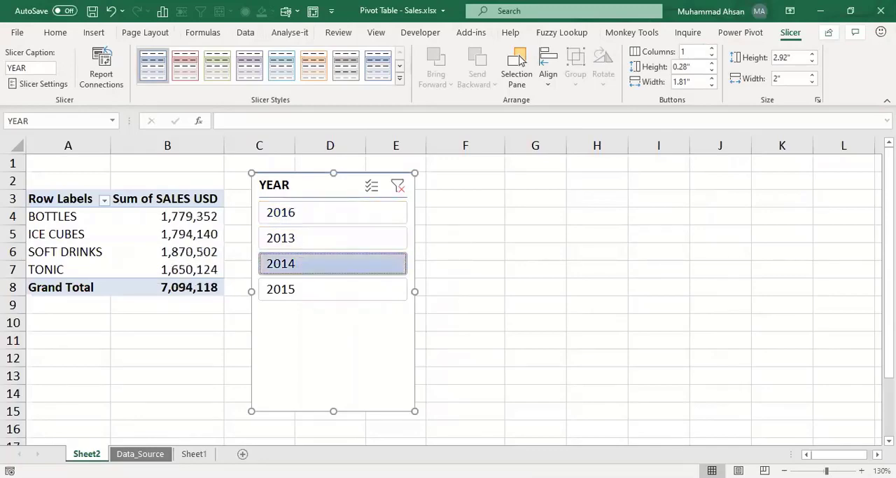
{"action": "left_click", "coordinate": [784, 470]}
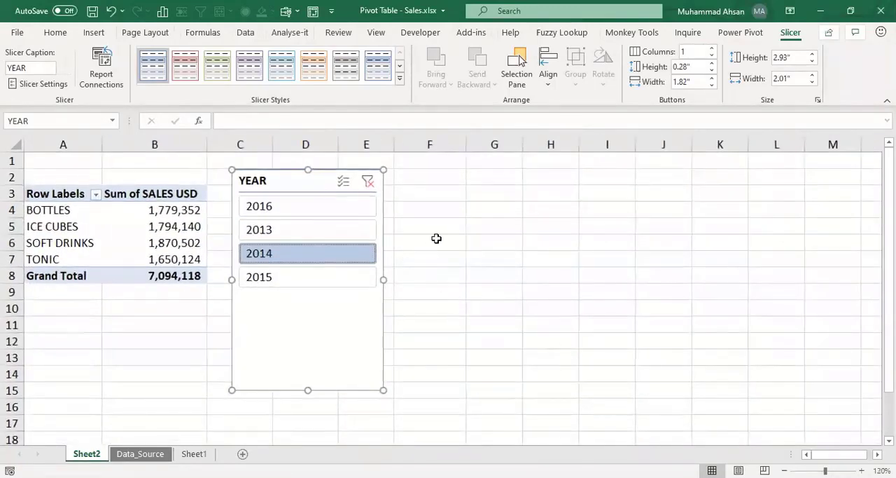
{"action": "left_click", "coordinate": [437, 239]}
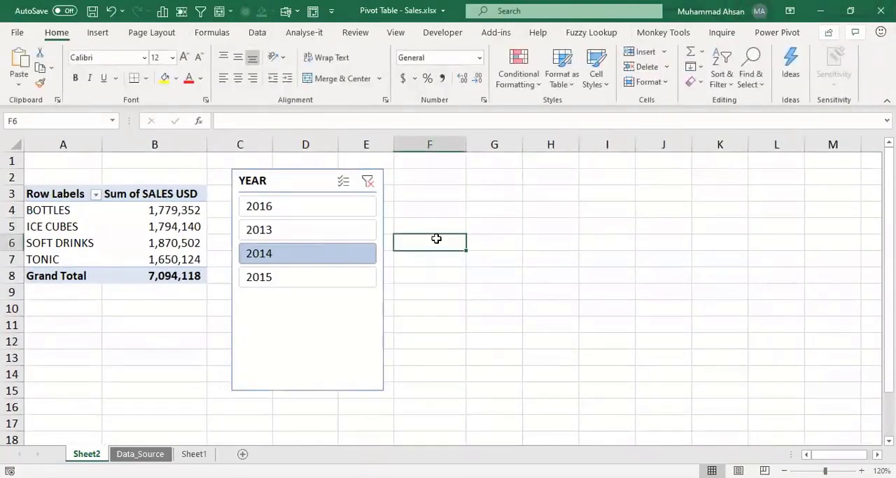
Step: Extend the YEAR slicer selection to include 2013 and 2016 together with 2014
{"action": "left_click", "coordinate": [293, 236], "text": "ctrl"}
{"action": "left_click", "coordinate": [311, 207], "text": "ctrl"}
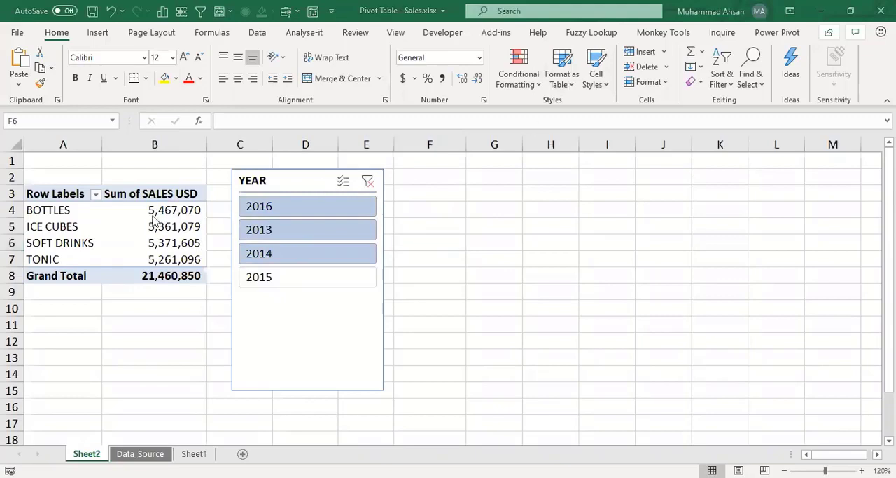
{"action": "left_click", "coordinate": [192, 212]}
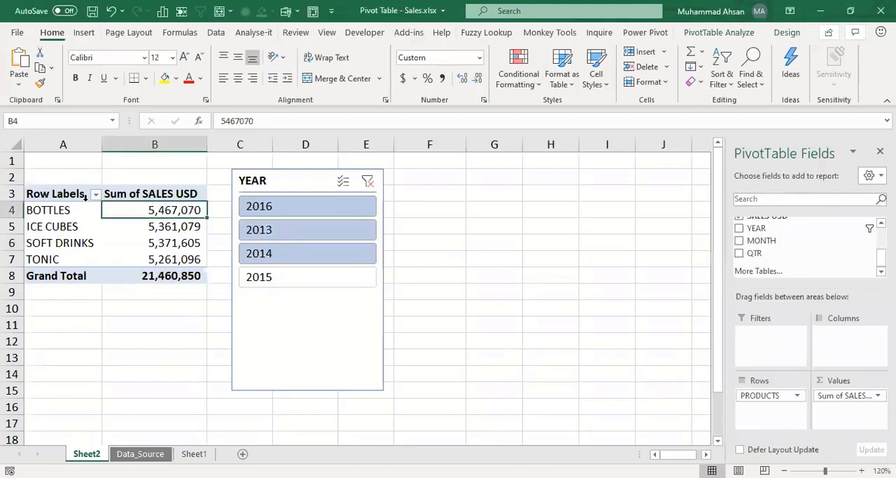
Step: Insert a second slicer for the MONTH field and position it beside the YEAR slicer
{"action": "left_click", "coordinate": [149, 257]}
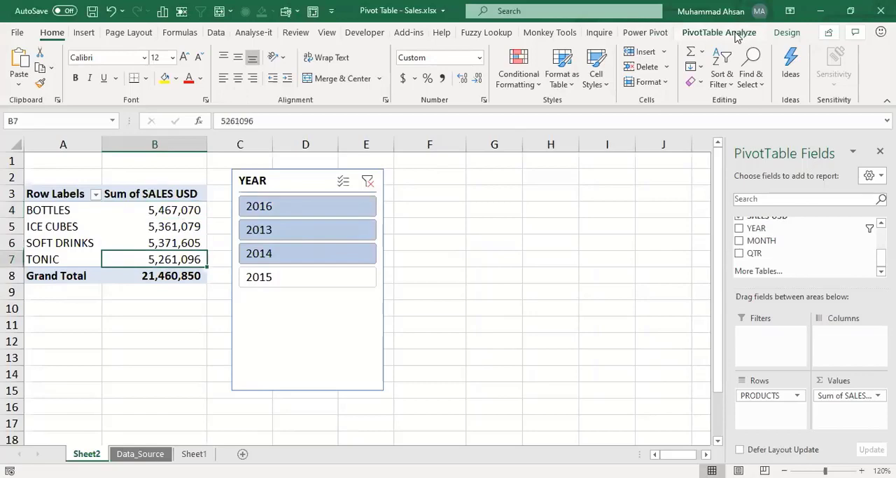
{"action": "left_click", "coordinate": [736, 36]}
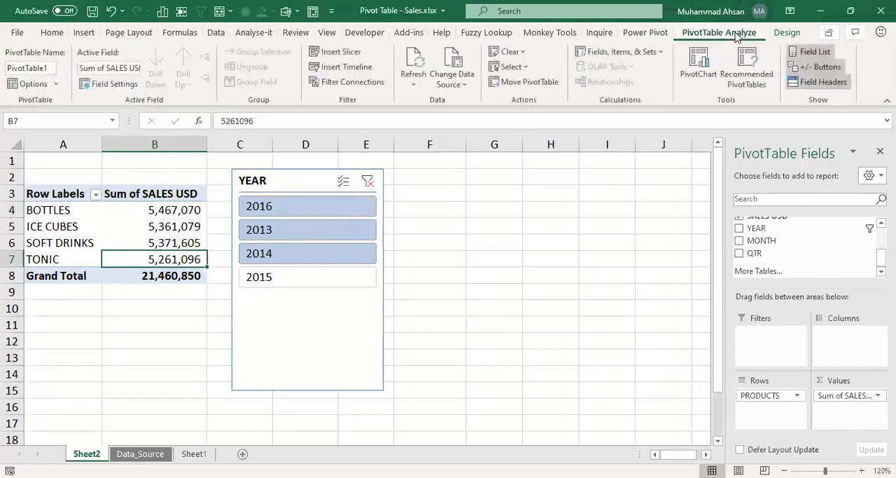
{"action": "left_click", "coordinate": [337, 52]}
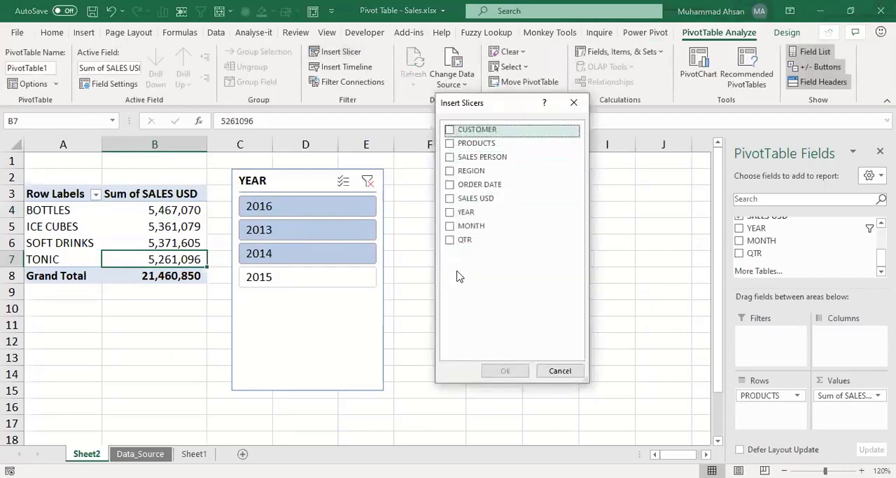
{"action": "left_click", "coordinate": [451, 226]}
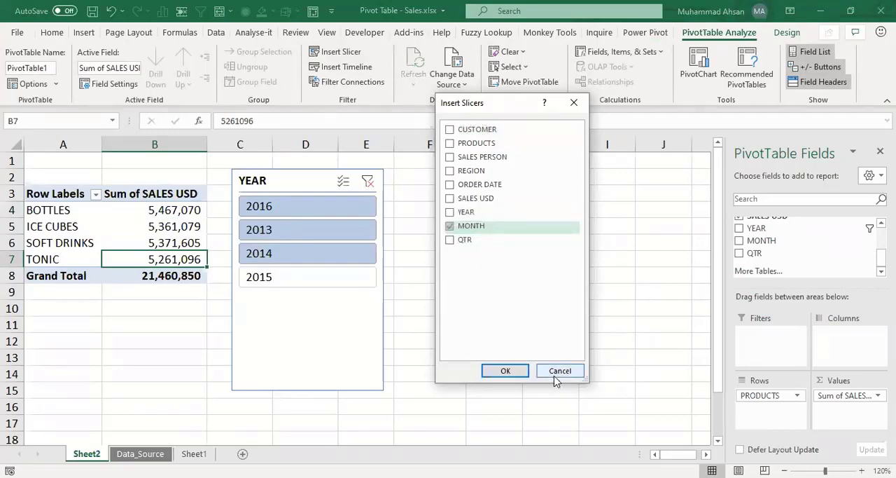
{"action": "key", "text": "Return"}
{"action": "left_click_drag", "start_coordinate": [390, 206], "coordinate": [500, 171]}
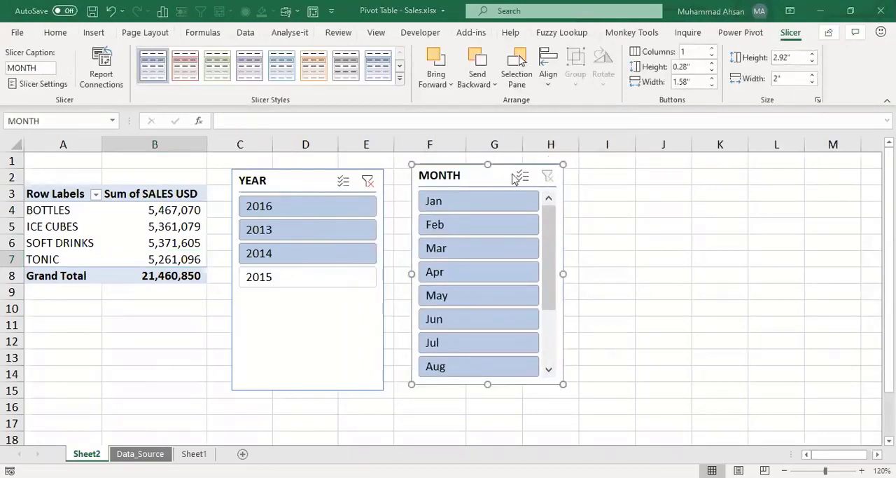
Step: Delete the MONTH slicer, keeping only the YEAR slicer on the sheet
{"action": "left_click", "coordinate": [619, 190]}
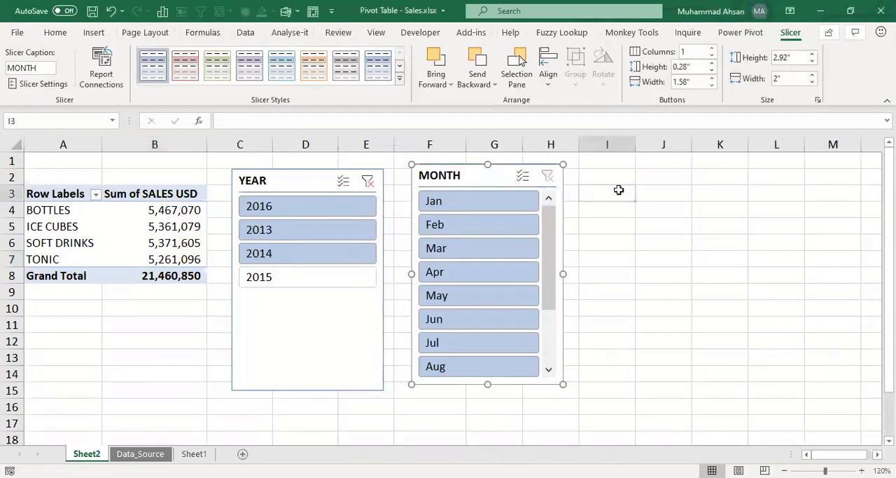
{"action": "left_click", "coordinate": [515, 175]}
{"action": "key", "text": "Delete"}
{"action": "left_click", "coordinate": [344, 184]}
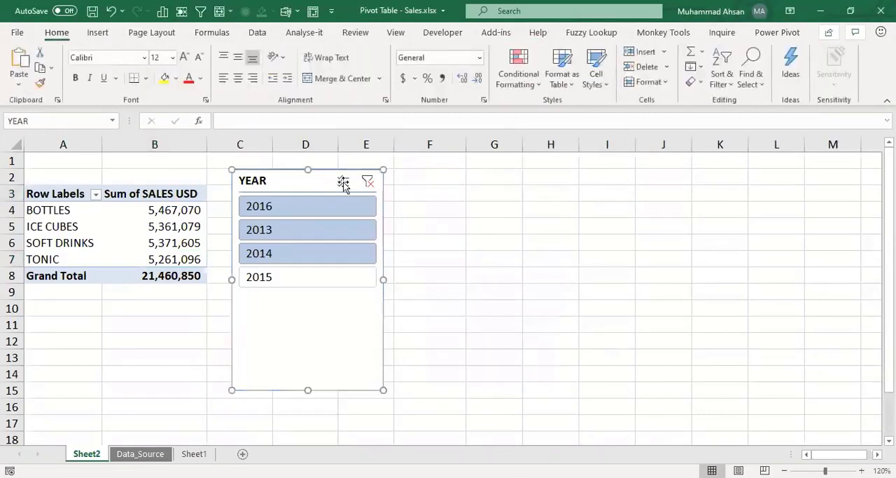
{"action": "left_click", "coordinate": [456, 206]}
Step: Shorten the YEAR slicer so its frame ends just below the 2015 item
{"action": "left_click", "coordinate": [131, 237]}
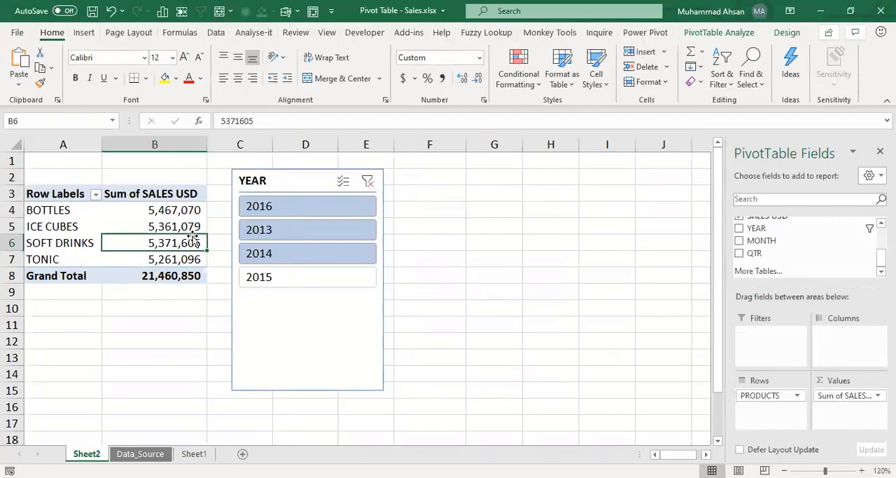
{"action": "left_click", "coordinate": [311, 342]}
{"action": "left_click_drag", "start_coordinate": [306, 386], "coordinate": [318, 296]}
Step: Filter the pivot table with the YEAR slicer to 2013 alone and finally to 2014 alone
{"action": "left_click", "coordinate": [166, 236]}
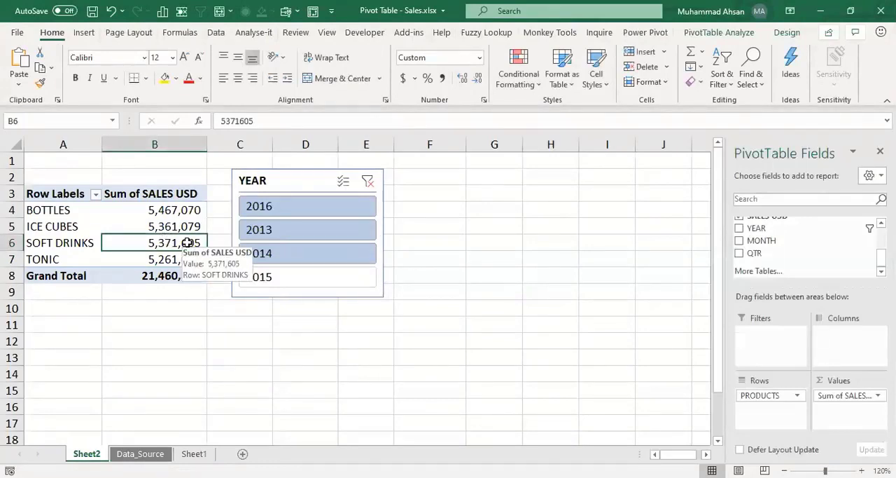
{"action": "left_click", "coordinate": [260, 233]}
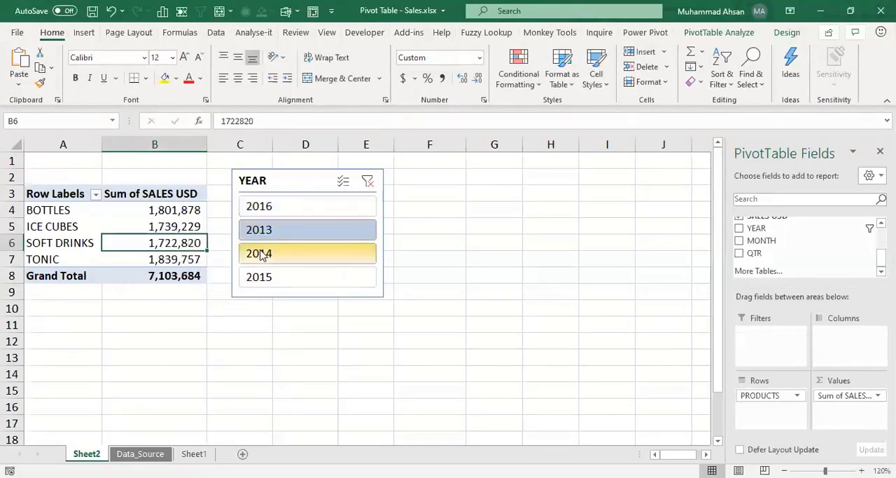
{"action": "left_click", "coordinate": [261, 254]}
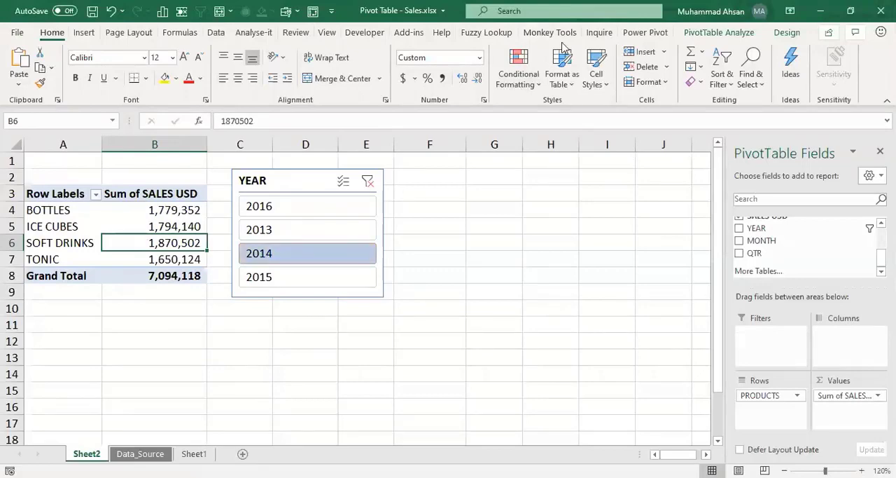
Step: Examine the recommended PivotTables suggested for the sales data without inserting any of them
{"action": "left_click", "coordinate": [704, 33]}
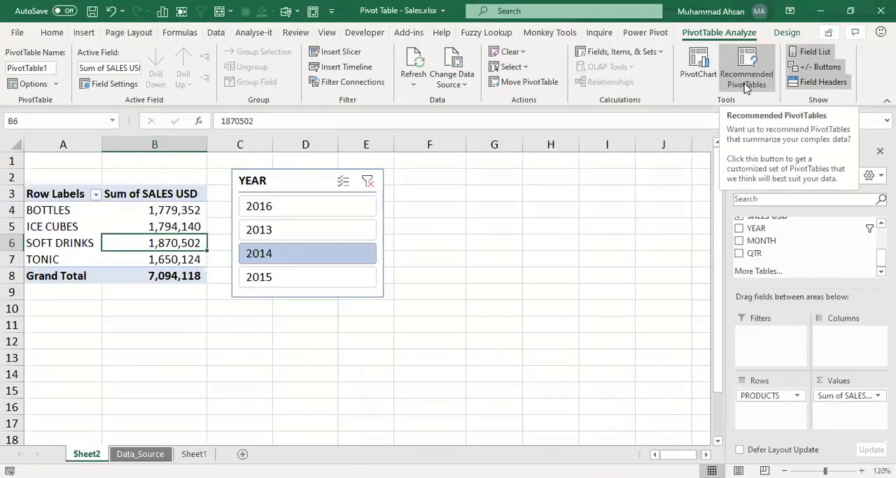
{"action": "left_click", "coordinate": [747, 86]}
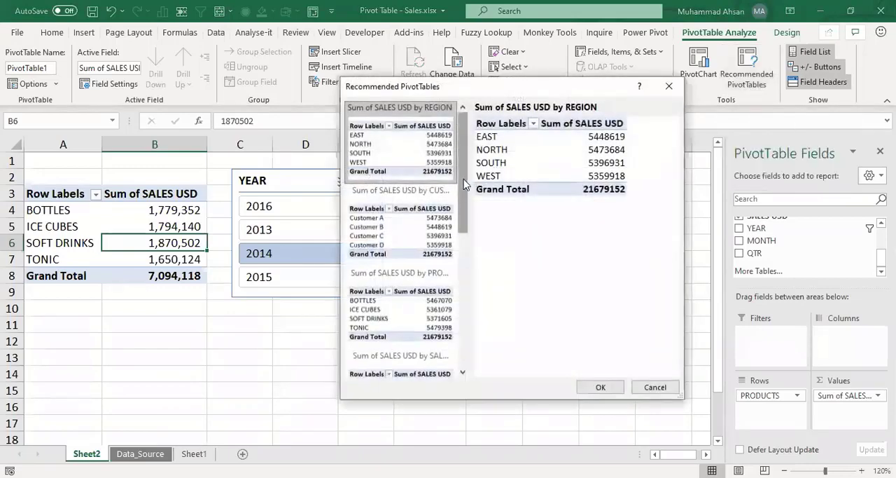
{"action": "left_click_drag", "start_coordinate": [464, 180], "coordinate": [693, 130]}
{"action": "left_click", "coordinate": [669, 86]}
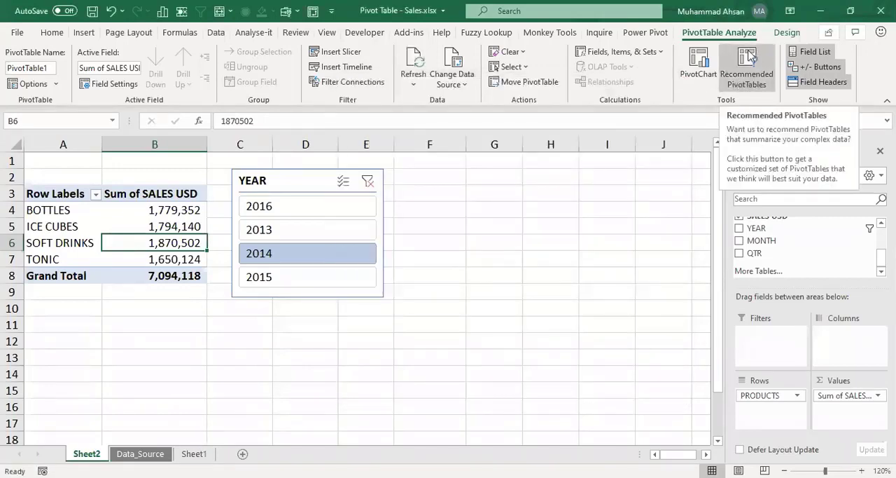
Step: Insert a Clustered Column PivotChart of the product sales, move it below the pivot table, and close the field list
{"action": "left_click", "coordinate": [686, 69]}
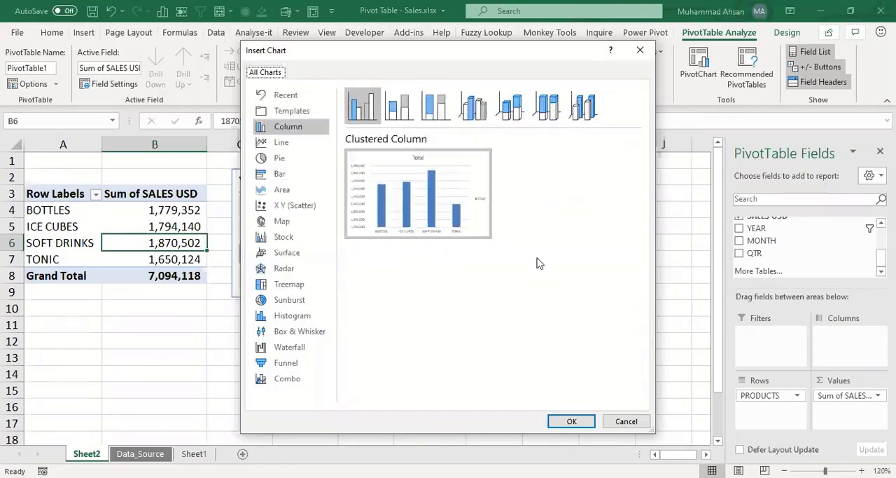
{"action": "left_click", "coordinate": [572, 421]}
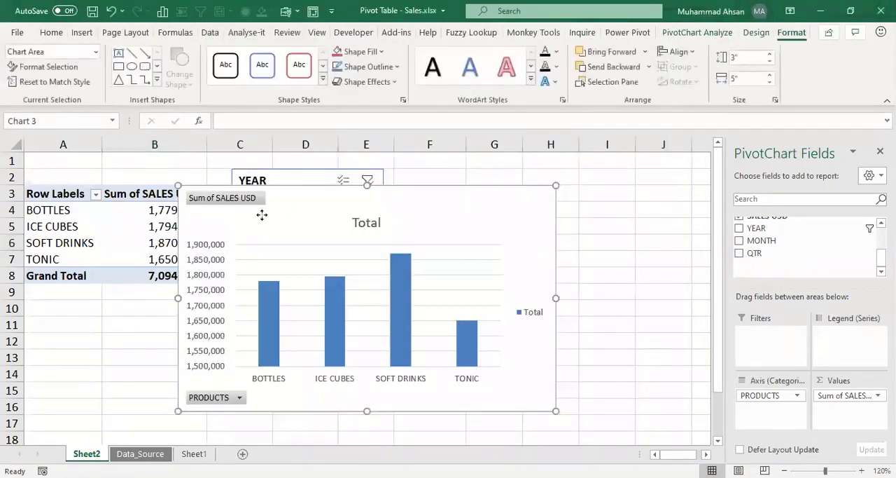
{"action": "mouse_move", "coordinate": [262, 215]}
{"action": "left_mouse_down"}
{"action": "mouse_move", "coordinate": [178, 301]}
{"action": "mouse_move", "coordinate": [212, 298]}
{"action": "left_mouse_up"}
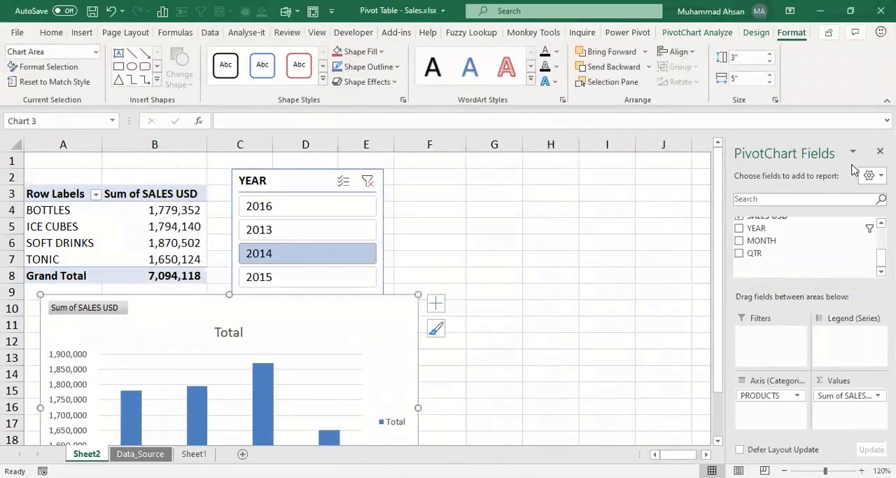
{"action": "left_click", "coordinate": [880, 151]}
Step: Filter the pivot table and PivotChart with the YEAR slicer to 2016, 2013, 2014 and finally 2015
{"action": "left_click", "coordinate": [784, 470]}
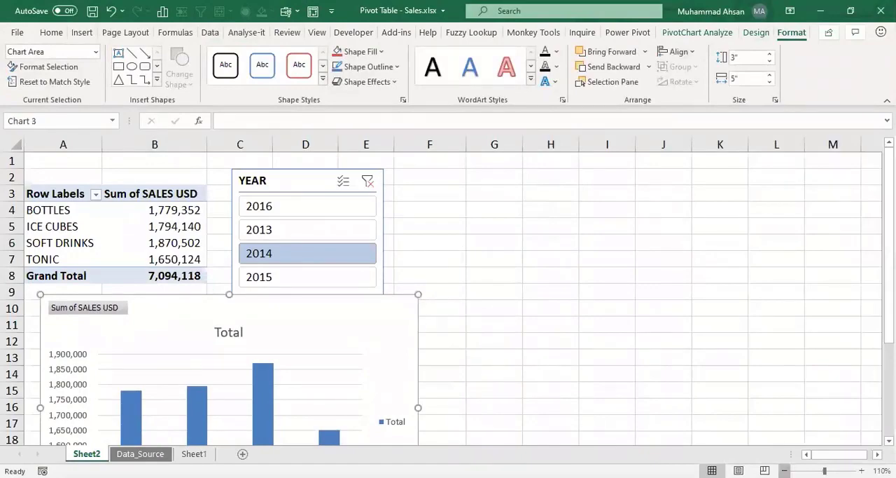
{"action": "left_click", "coordinate": [784, 470]}
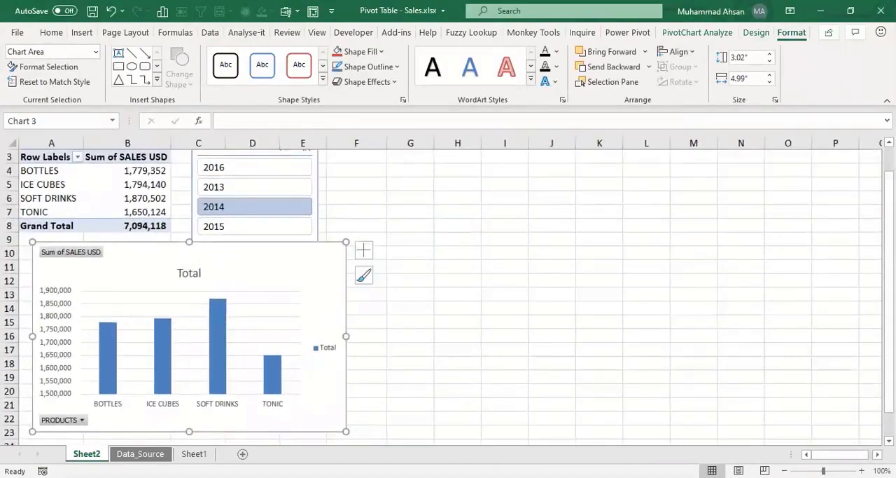
{"action": "scroll", "coordinate": [524, 187], "scroll_direction": "up", "scroll_amount": 1}
{"action": "left_click", "coordinate": [252, 202]}
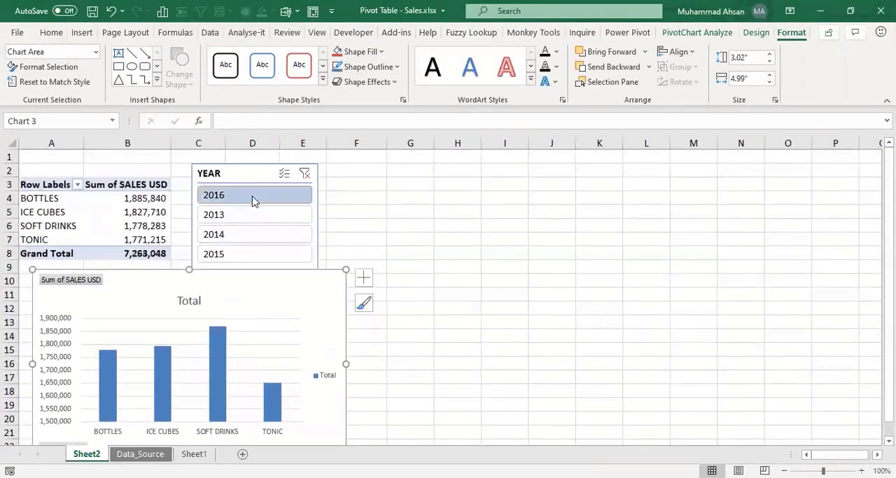
{"action": "left_click", "coordinate": [242, 215]}
{"action": "left_click", "coordinate": [238, 233]}
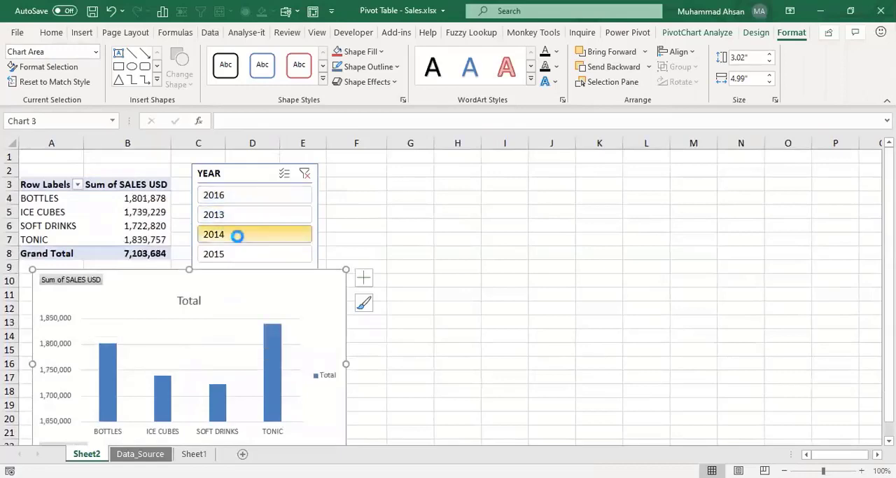
{"action": "left_click", "coordinate": [239, 253]}
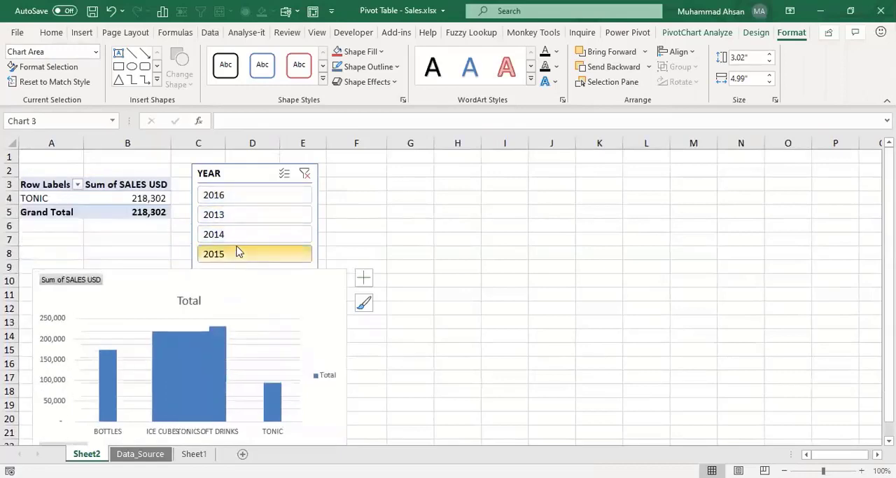
Step: Filter the pivot table and PivotChart with the YEAR slicer to 2014, 2013, 2016, 2014 and finally 2013
{"action": "left_click", "coordinate": [237, 238]}
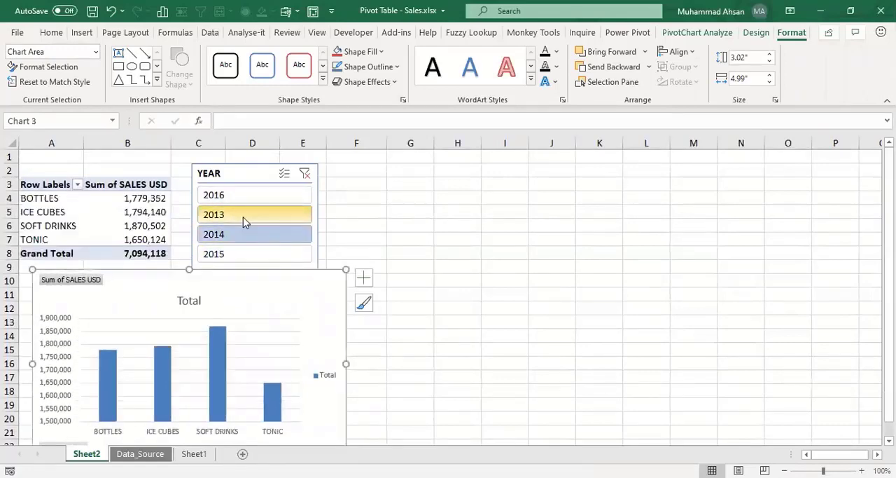
{"action": "left_click", "coordinate": [244, 221]}
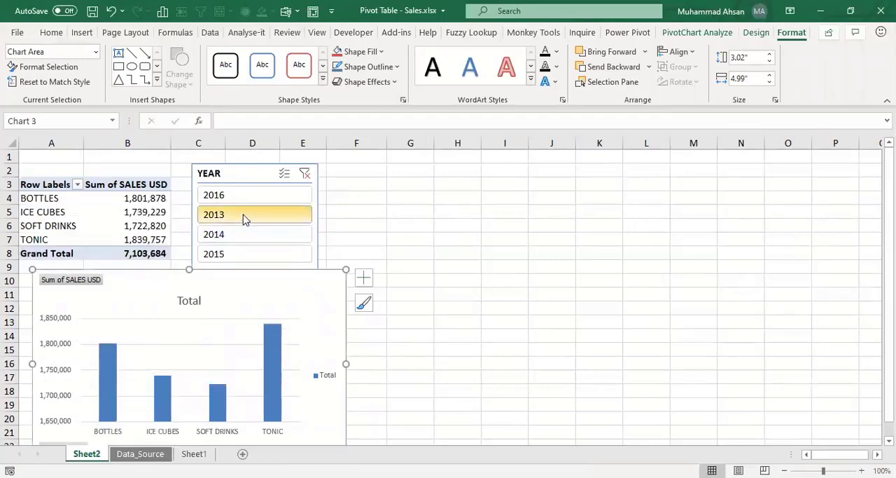
{"action": "left_click", "coordinate": [237, 198]}
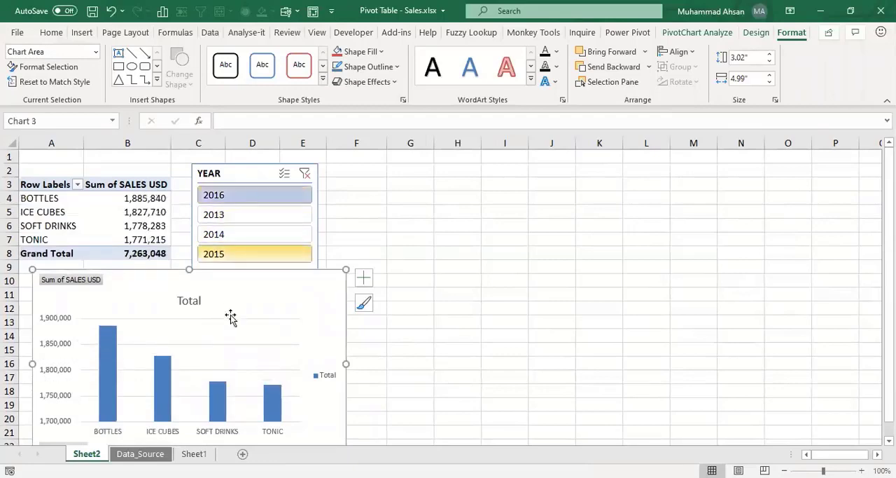
{"action": "left_click", "coordinate": [227, 234]}
{"action": "left_click", "coordinate": [229, 218]}
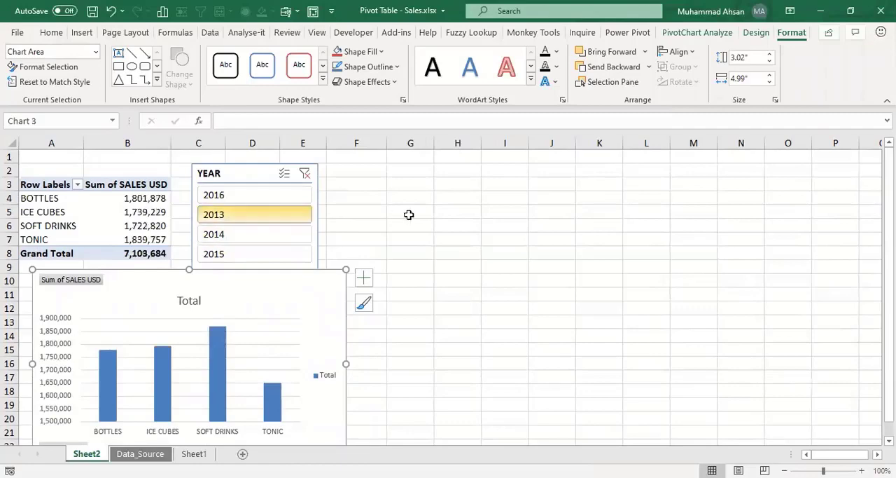
Step: Move the YEAR slicer slightly up so that it sits beside the pivot table, clear of the PivotChart
{"action": "left_click_drag", "start_coordinate": [245, 169], "coordinate": [236, 160]}
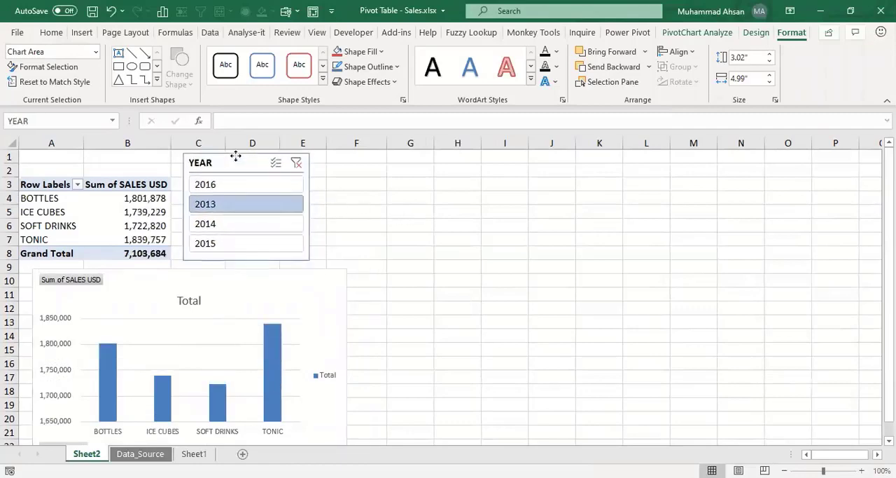
{"action": "left_click", "coordinate": [376, 184]}
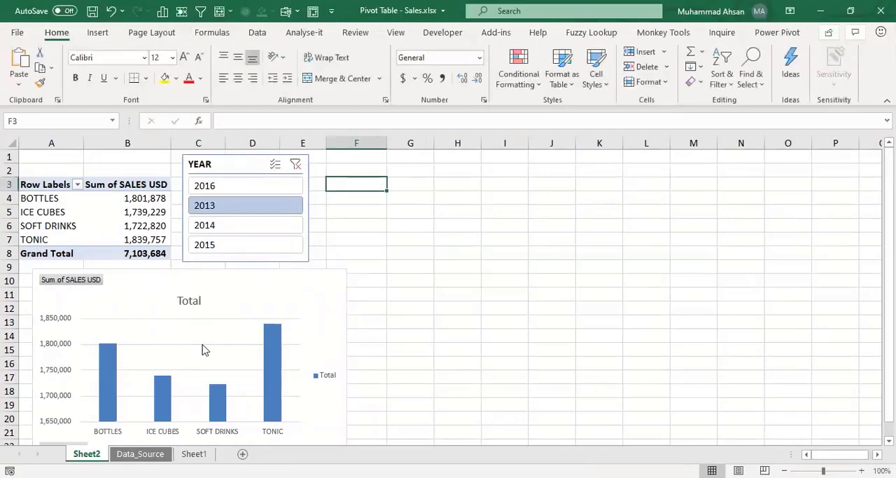
{"action": "left_click", "coordinate": [78, 210]}
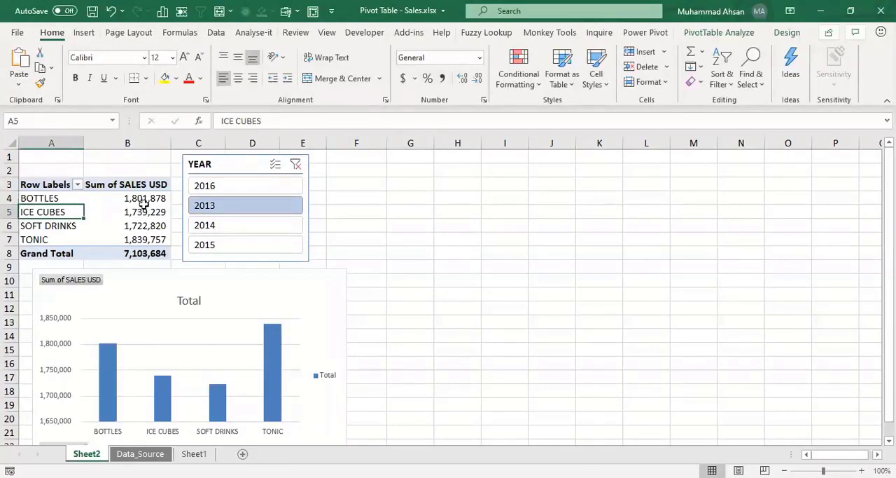
{"action": "left_click", "coordinate": [220, 273]}
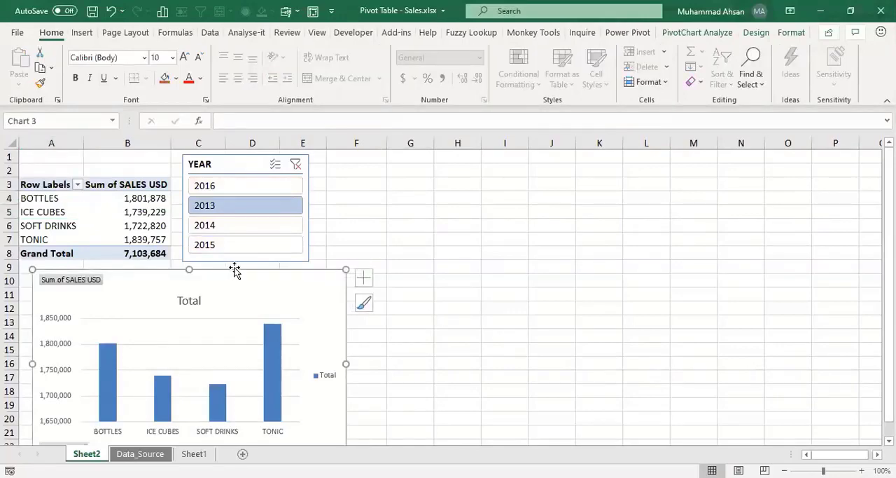
{"action": "left_click", "coordinate": [144, 224]}
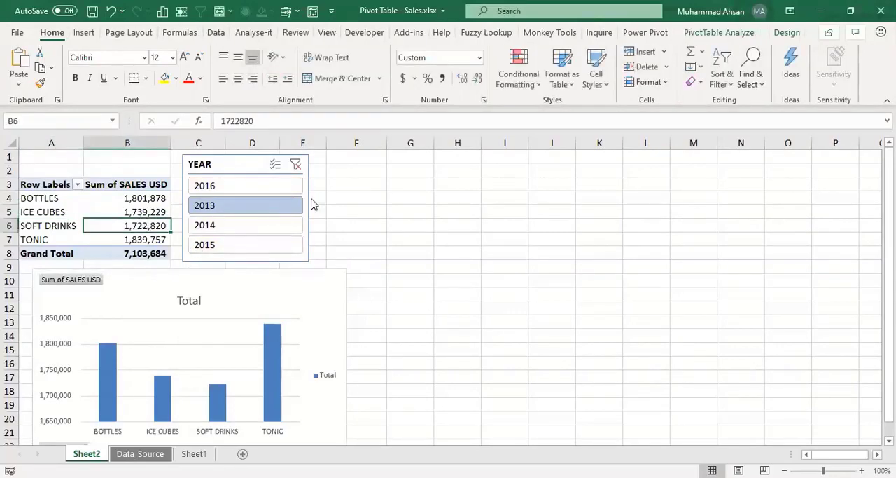
{"action": "left_click", "coordinate": [721, 32]}
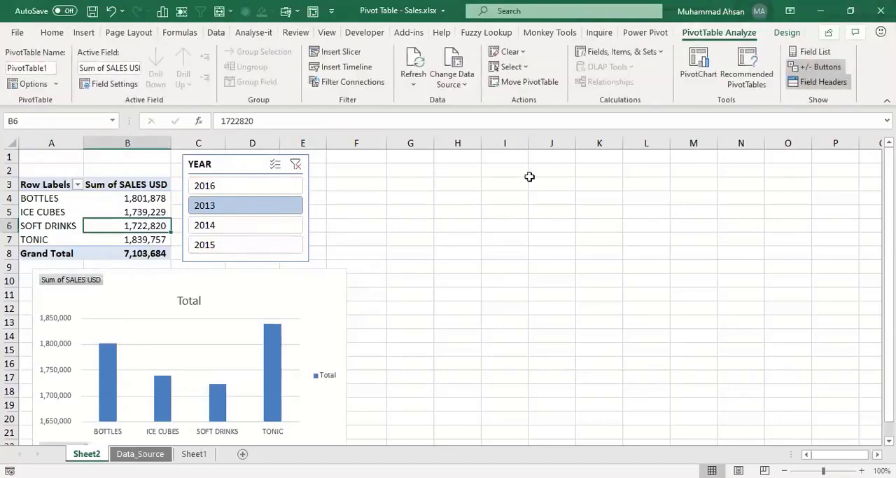
{"action": "left_click", "coordinate": [361, 69]}
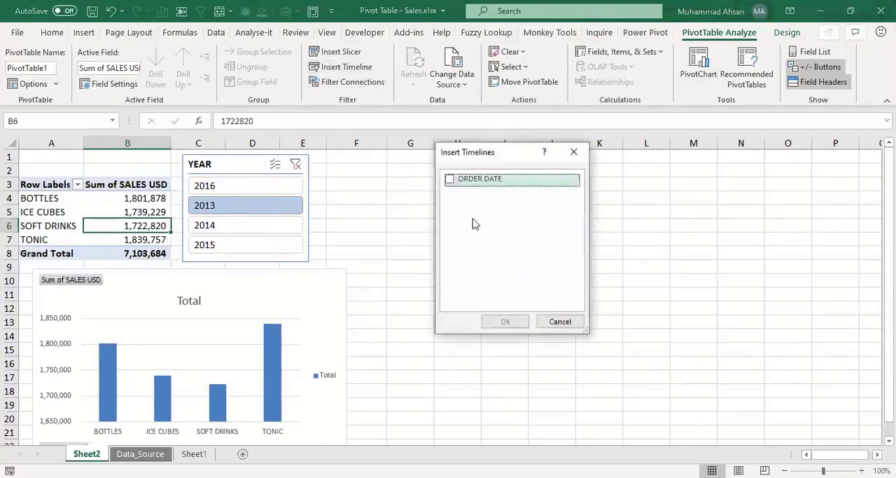
{"action": "left_click", "coordinate": [574, 152]}
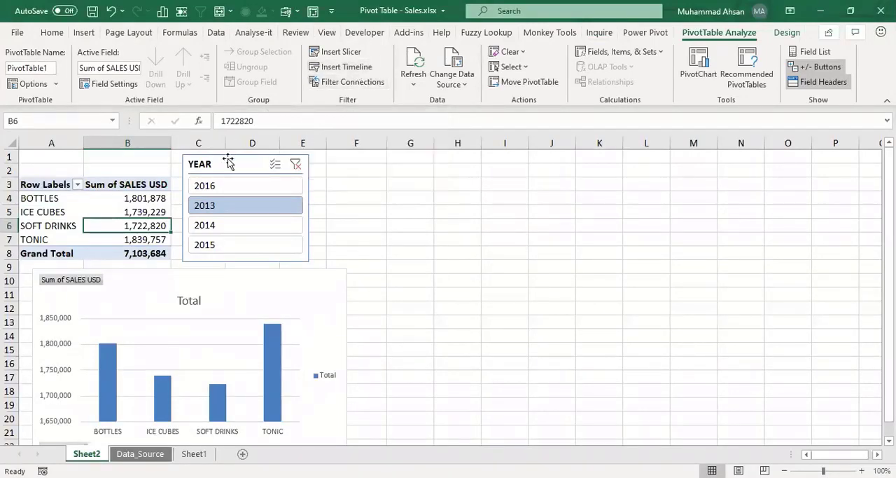
Step: Clear the YEAR slicer's filter and insert a timeline for the ORDER DATE field of the pivot table
{"action": "left_click", "coordinate": [296, 164]}
{"action": "left_click", "coordinate": [411, 183]}
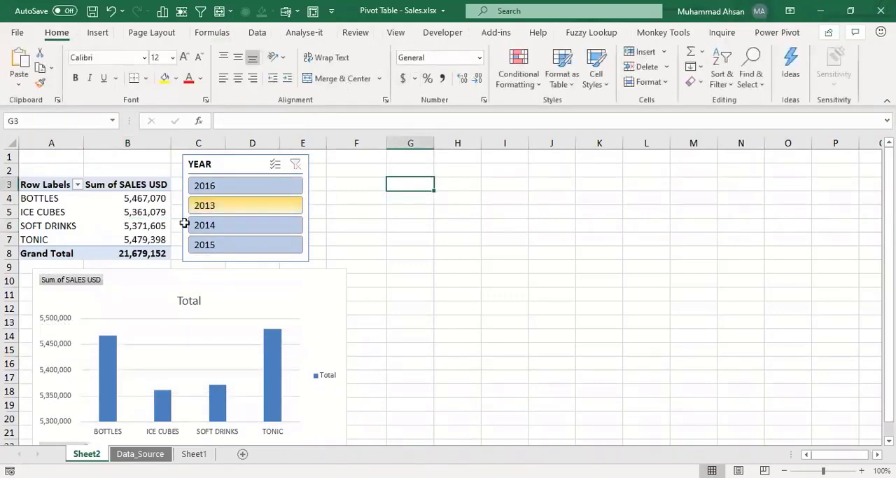
{"action": "left_click", "coordinate": [127, 219]}
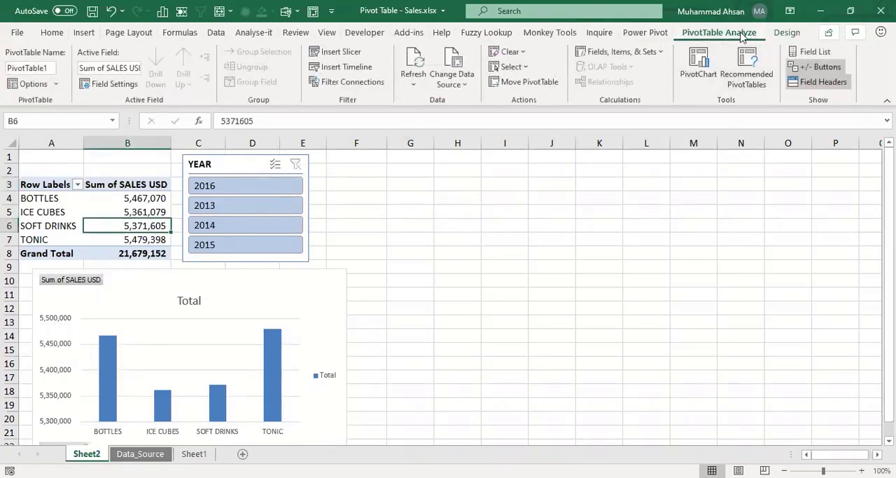
{"action": "left_click", "coordinate": [329, 70]}
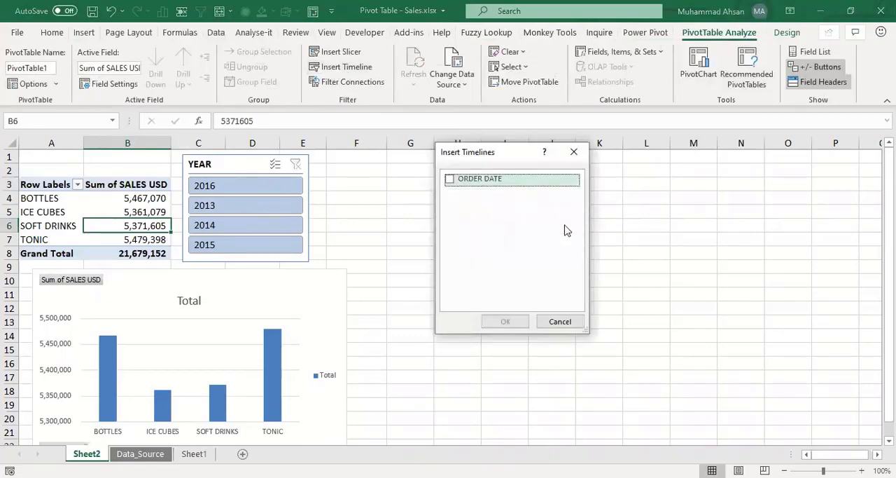
{"action": "left_click", "coordinate": [451, 184]}
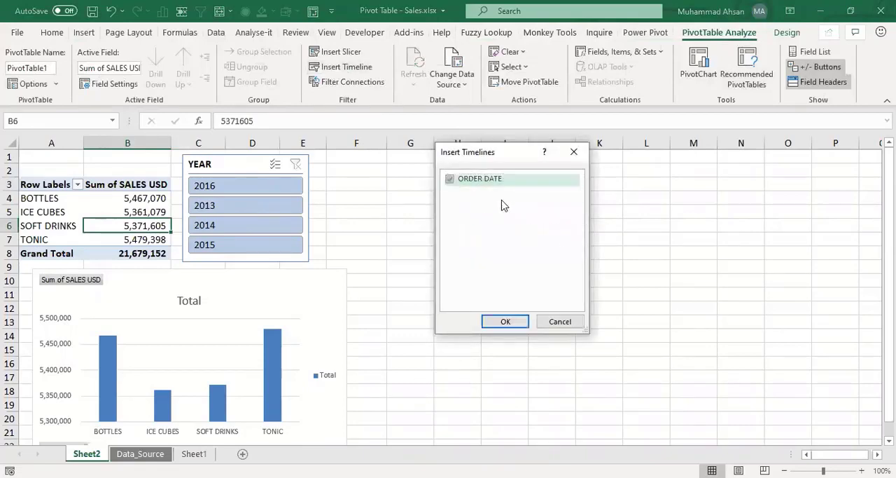
{"action": "left_click", "coordinate": [503, 324]}
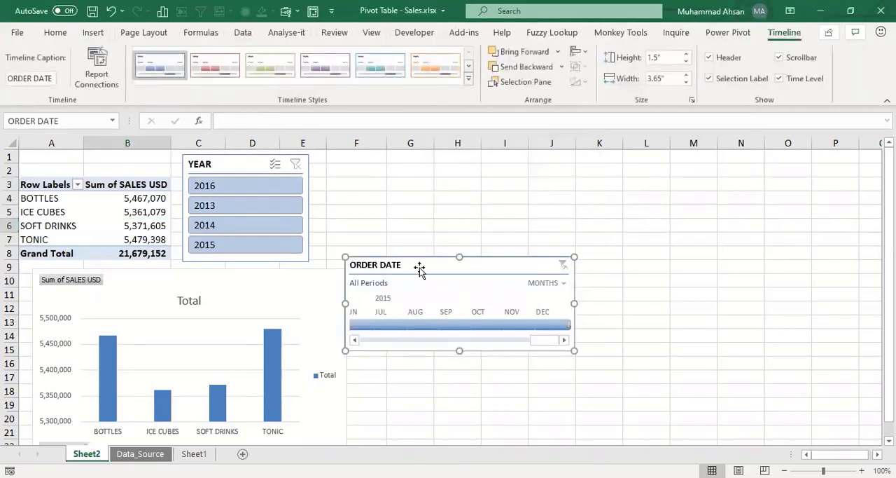
Step: Place the ORDER DATE timeline beside the YEAR slicer, about 5.51" wide and 1.37" high, and set its time level to QUARTERS
{"action": "left_click_drag", "start_coordinate": [416, 262], "coordinate": [415, 172]}
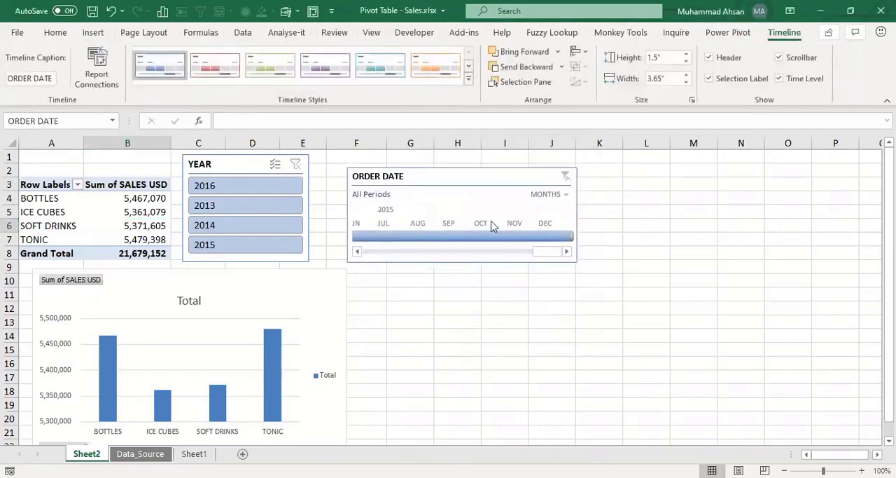
{"action": "left_click_drag", "start_coordinate": [576, 263], "coordinate": [694, 253]}
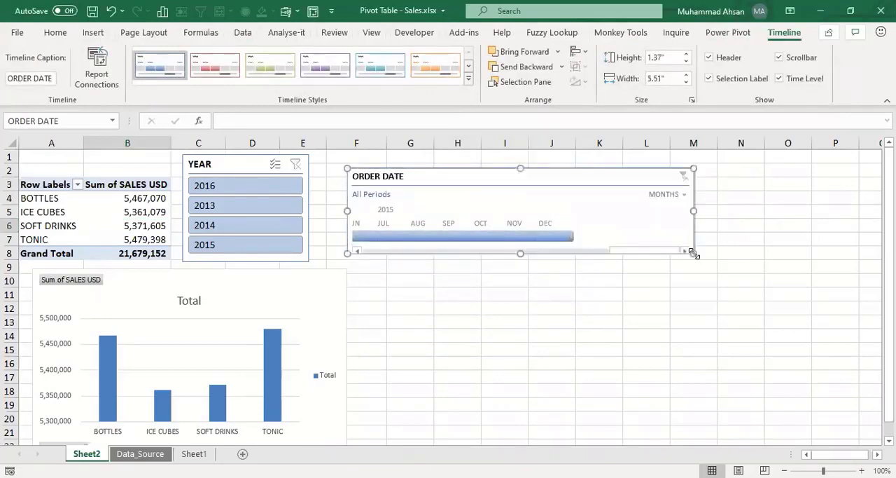
{"action": "left_click", "coordinate": [685, 198]}
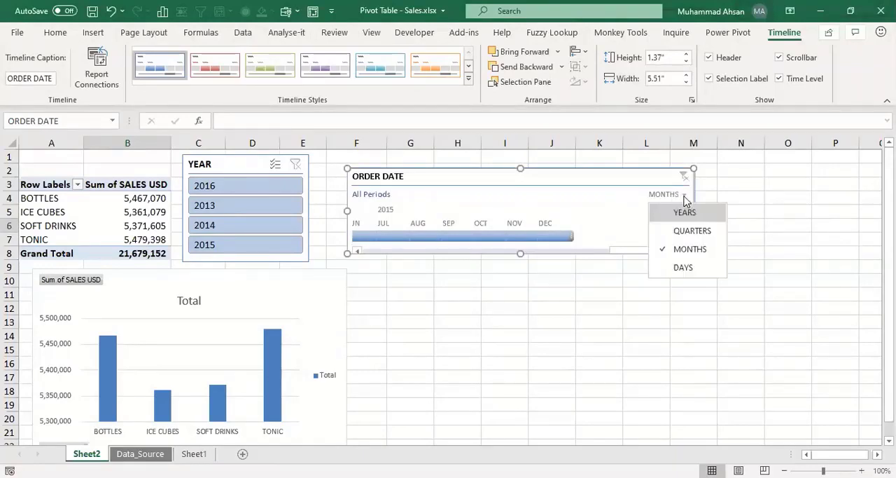
{"action": "left_click", "coordinate": [688, 232]}
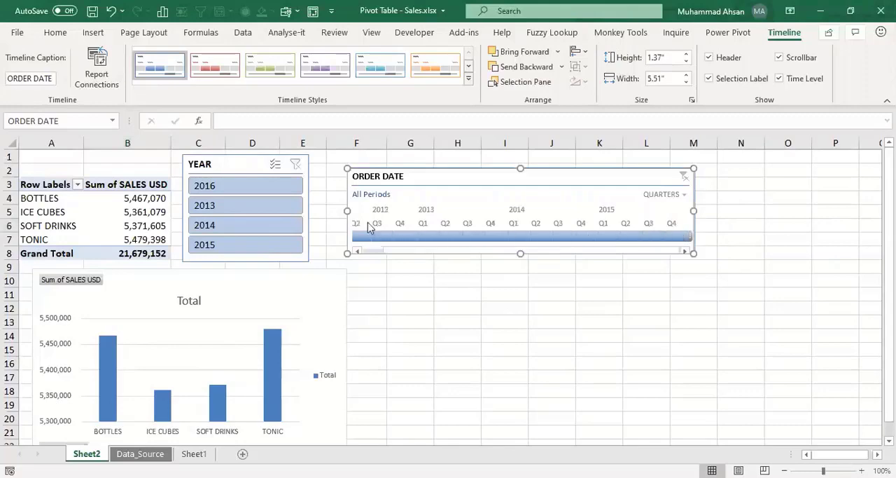
{"action": "left_click", "coordinate": [370, 251]}
{"action": "scroll", "coordinate": [474, 252], "scroll_direction": "down", "scroll_amount": 1}
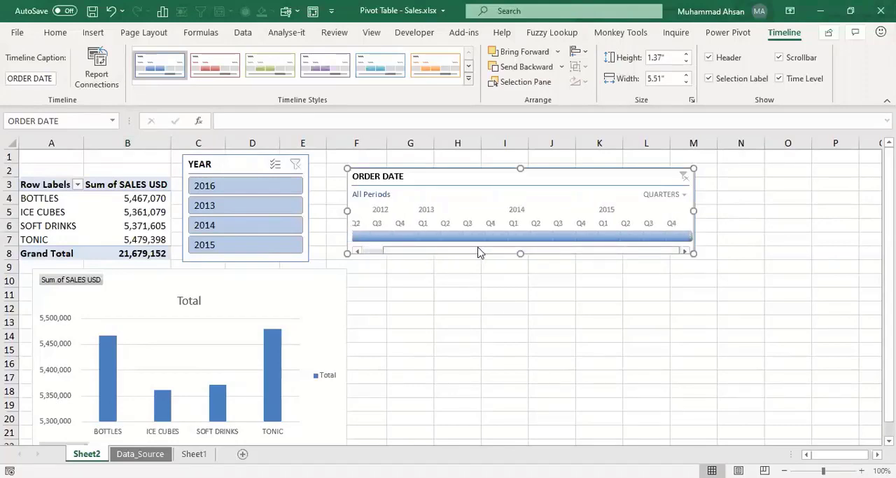
Step: Filter the pivot table with the timeline to Q1 2013 - Q3 2014, Q4 2014 - Q3 2015 and finally Q2 2012 - Q1 2013
{"action": "left_click_drag", "start_coordinate": [420, 238], "coordinate": [570, 240]}
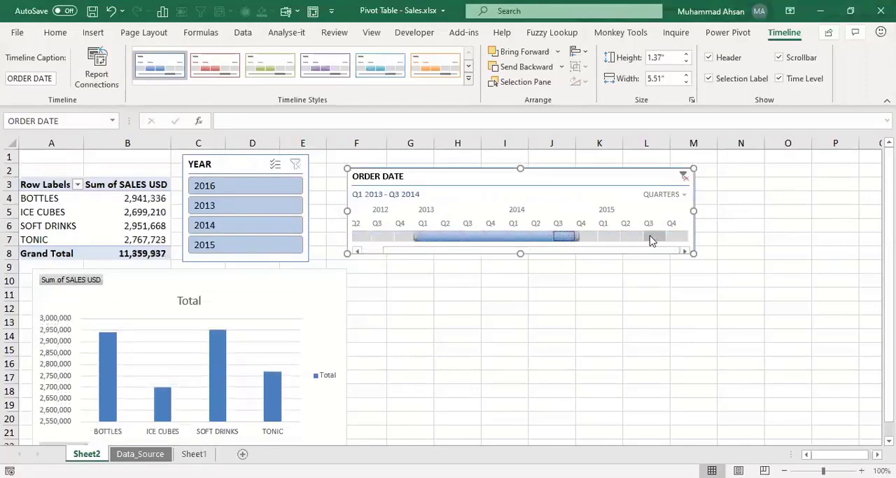
{"action": "left_click_drag", "start_coordinate": [650, 239], "coordinate": [582, 238]}
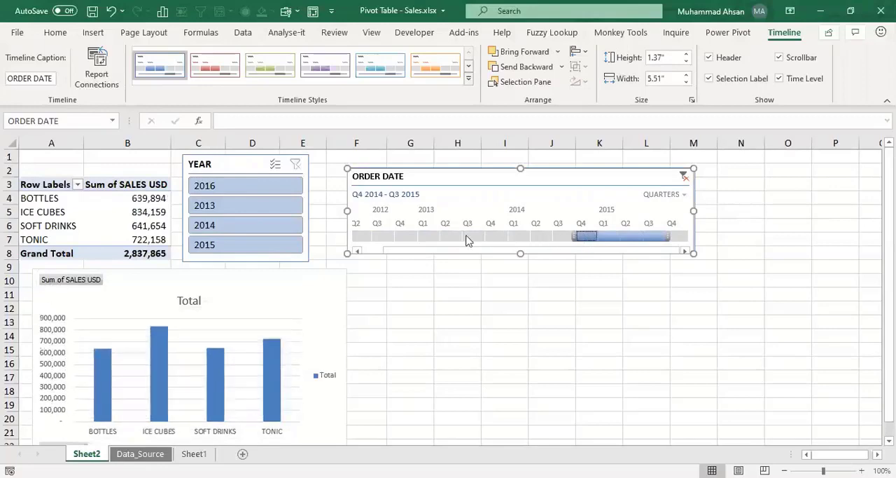
{"action": "left_click_drag", "start_coordinate": [358, 238], "coordinate": [429, 239]}
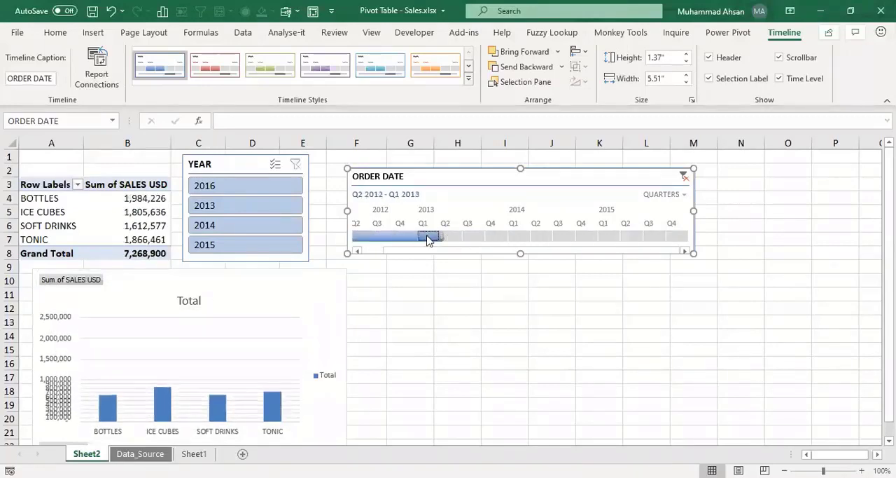
Step: Filter the pivot table and PivotChart with the YEAR slicer to 2013 alone
{"action": "left_click", "coordinate": [162, 226]}
{"action": "left_click", "coordinate": [245, 202]}
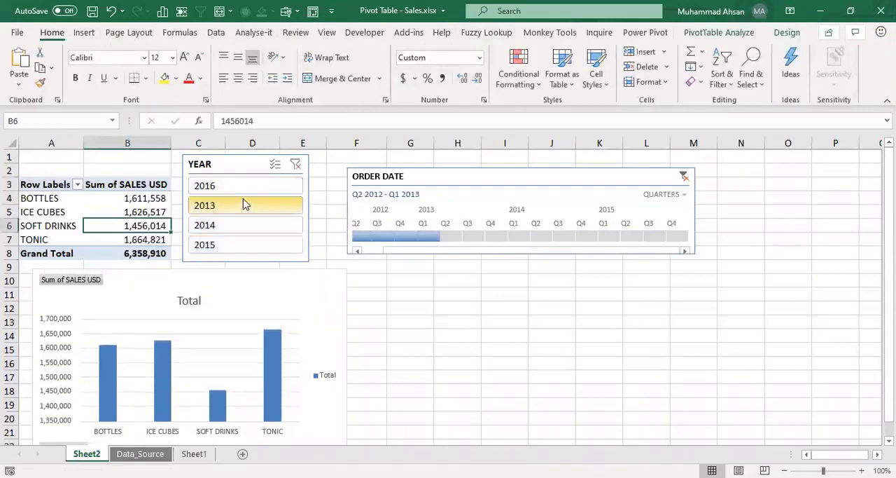
{"action": "left_click", "coordinate": [243, 203]}
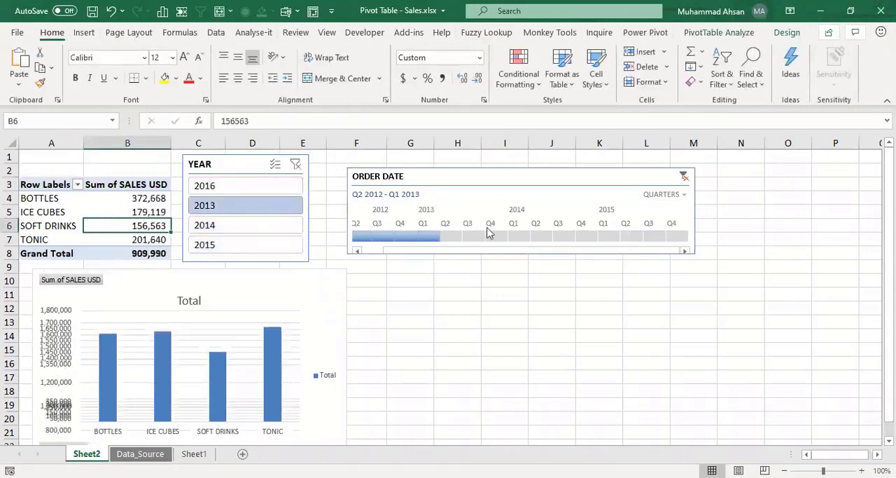
Step: Select 2012 - 2015 on the ORDER DATE timeline at the YEARS level, and delete the timeline
{"action": "left_click", "coordinate": [682, 194]}
{"action": "left_click", "coordinate": [676, 212]}
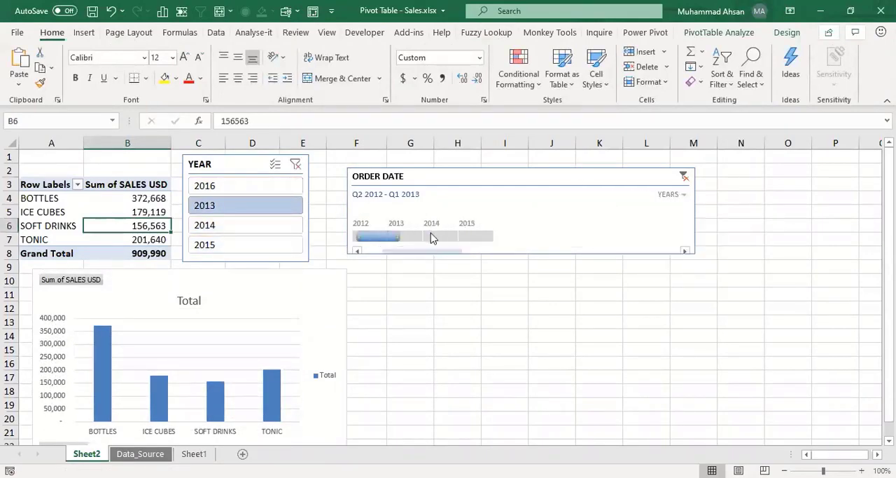
{"action": "left_click", "coordinate": [431, 237]}
{"action": "left_click_drag", "start_coordinate": [431, 236], "coordinate": [590, 213]}
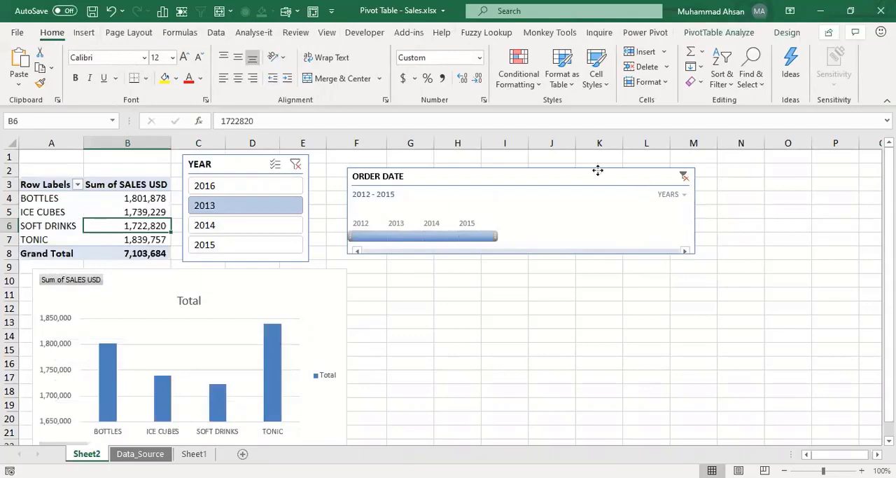
{"action": "left_click", "coordinate": [598, 174]}
{"action": "key", "text": "Delete"}
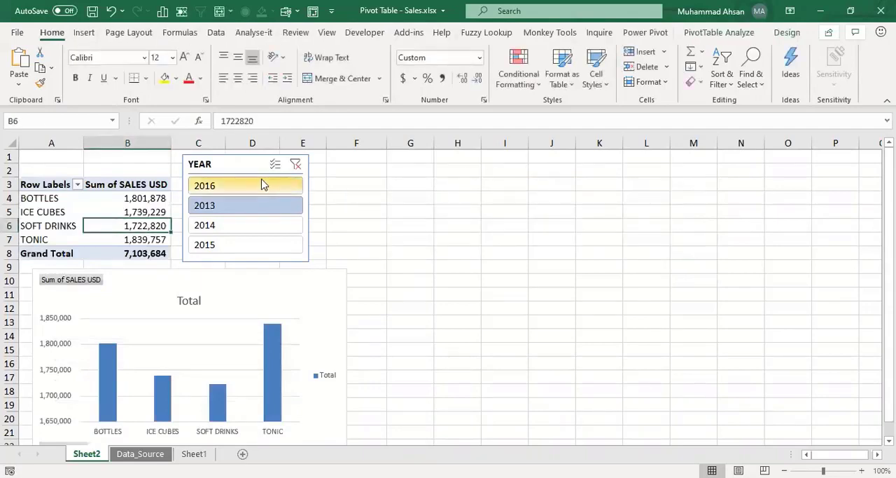
Step: Copy the whole pivot table in A3:B8 and paste the copy starting at cell H3
{"action": "left_click", "coordinate": [47, 189]}
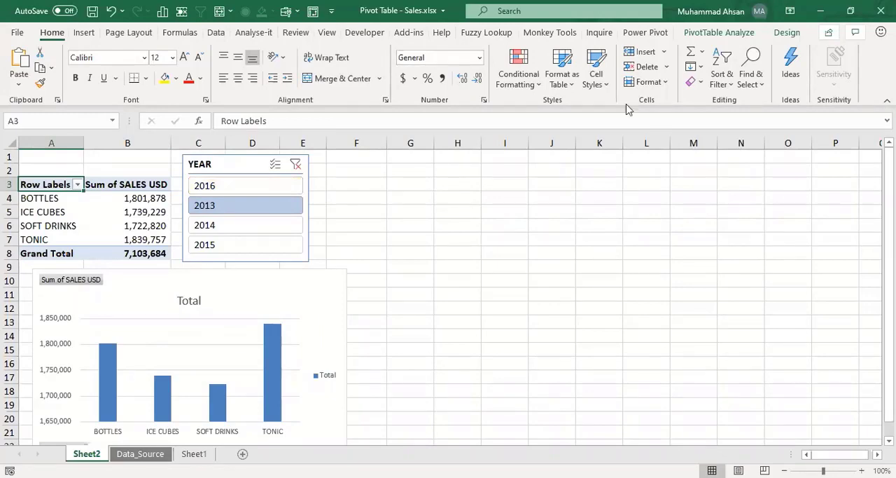
{"action": "left_click", "coordinate": [146, 182]}
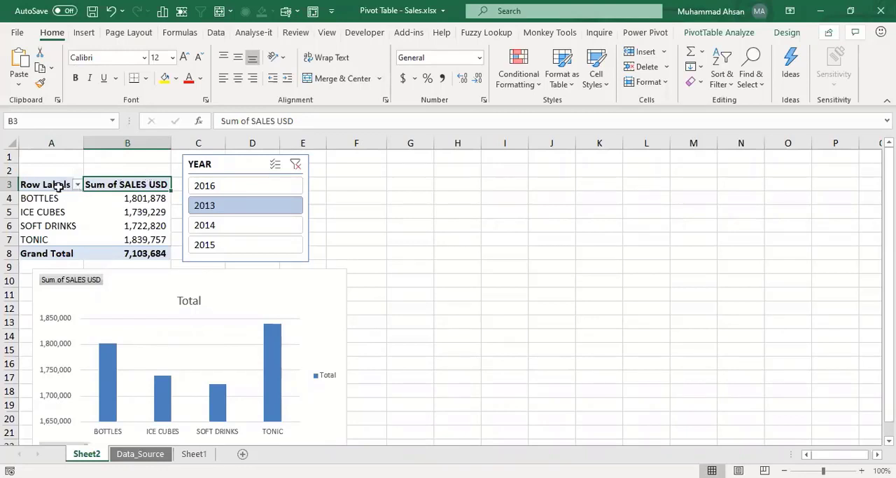
{"action": "left_click_drag", "start_coordinate": [46, 184], "coordinate": [122, 253]}
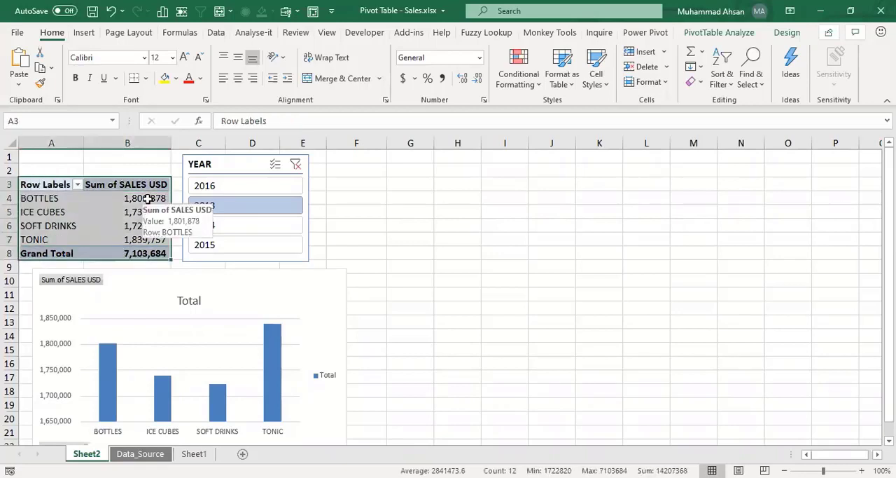
{"action": "key", "text": "ctrl+c"}
{"action": "key", "text": "Right"}
{"action": "key", "text": "Right"}
{"action": "key", "text": "Right"}
{"action": "key", "text": "Right"}
{"action": "key", "text": "Right"}
{"action": "key", "text": "Right"}
{"action": "key", "text": "Right"}
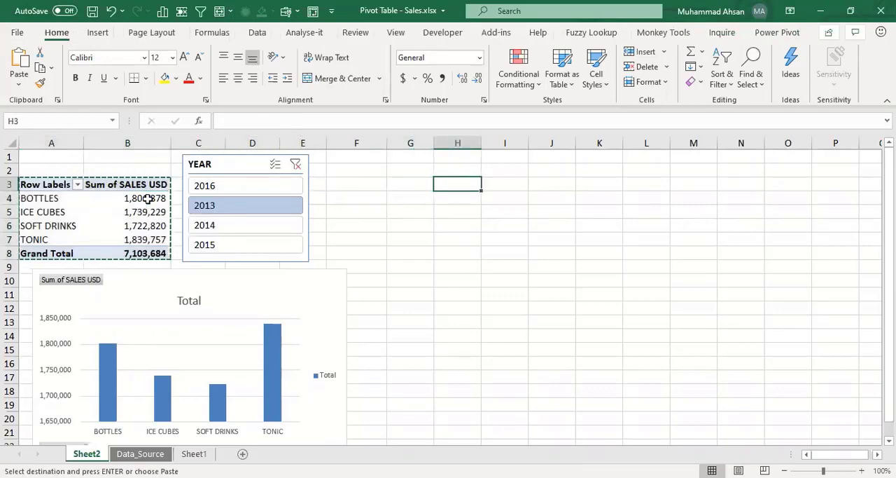
{"action": "key", "text": "ctrl+v"}
{"action": "key", "text": "Right"}
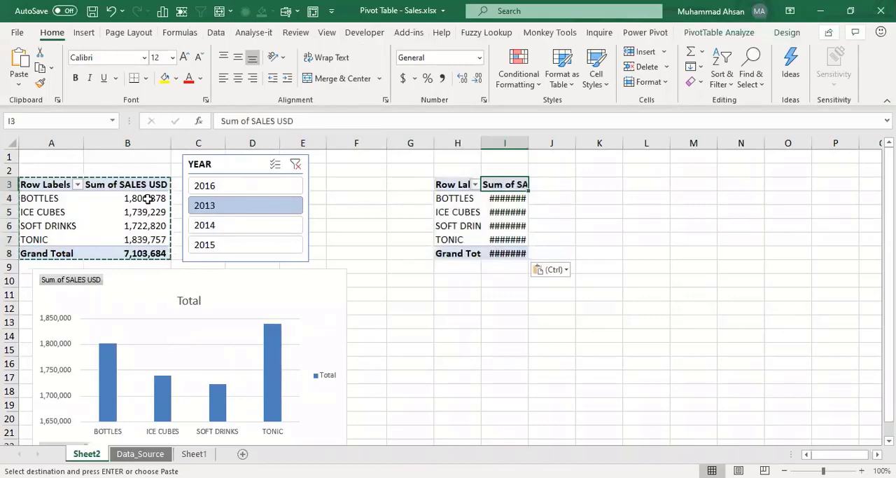
Step: Autofit the widths of columns H and I to the contents of the copied pivot table
{"action": "double_click", "coordinate": [529, 144]}
{"action": "left_click", "coordinate": [460, 225]}
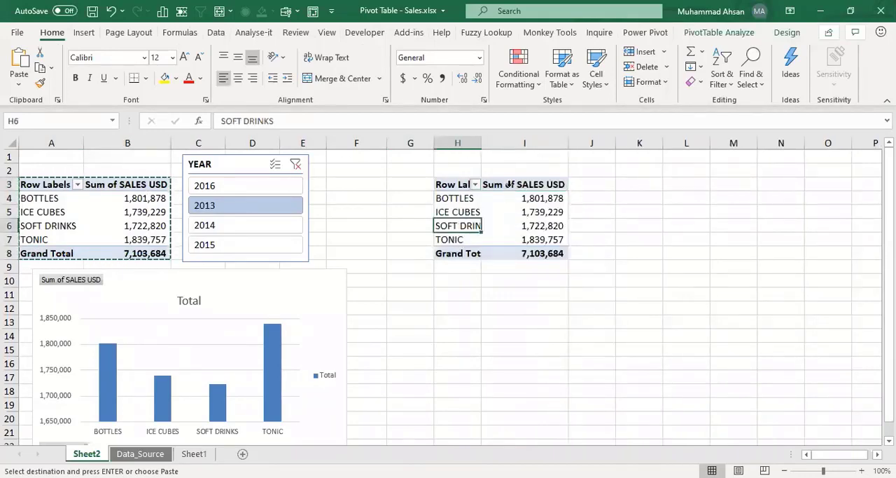
{"action": "key", "text": "alt+h"}
{"action": "key", "text": "o"}
{"action": "key", "text": "i"}
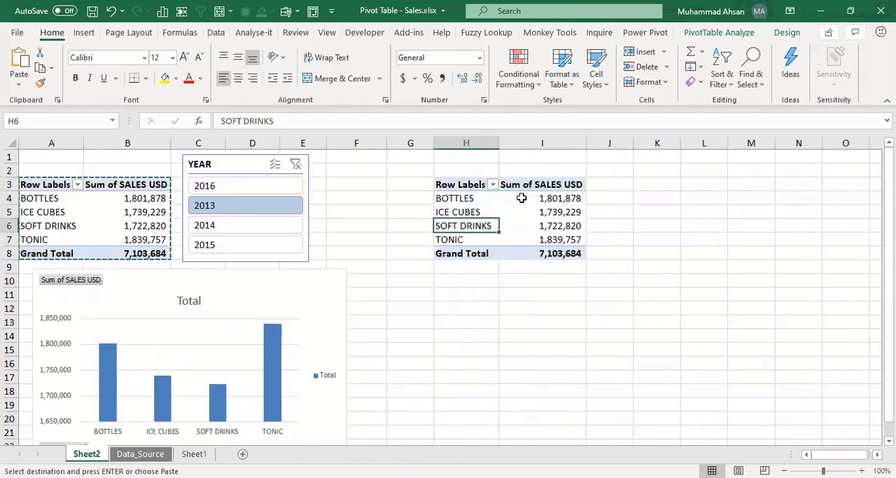
Step: Replace PRODUCTS with SALES PERSON in the row area of the copied pivot table
{"action": "right_click", "coordinate": [522, 198]}
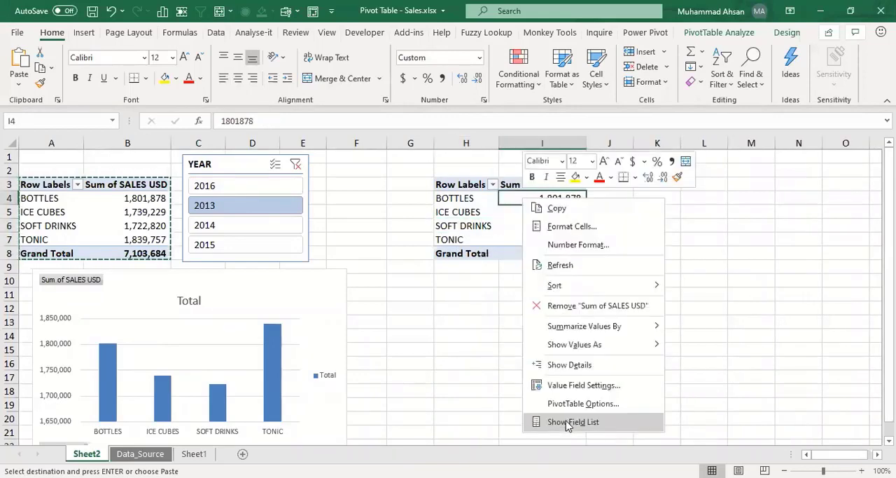
{"action": "left_click", "coordinate": [568, 422]}
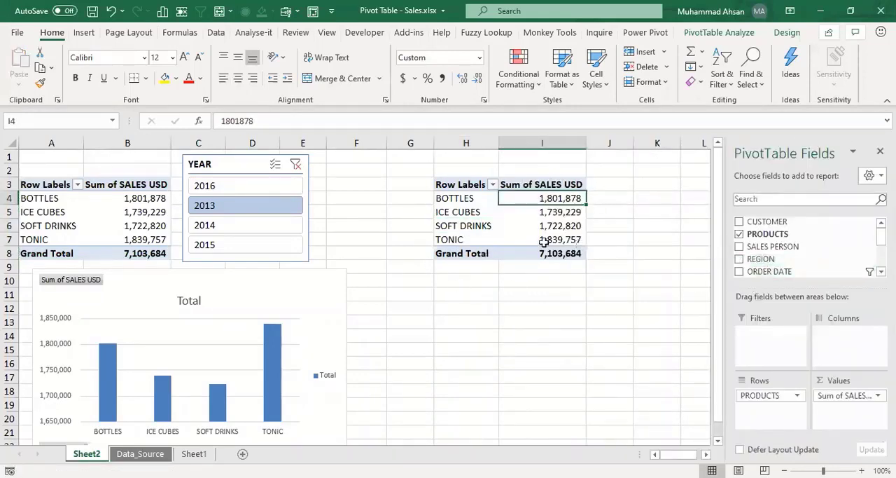
{"action": "left_click", "coordinate": [748, 237]}
{"action": "left_click_drag", "start_coordinate": [772, 249], "coordinate": [771, 403]}
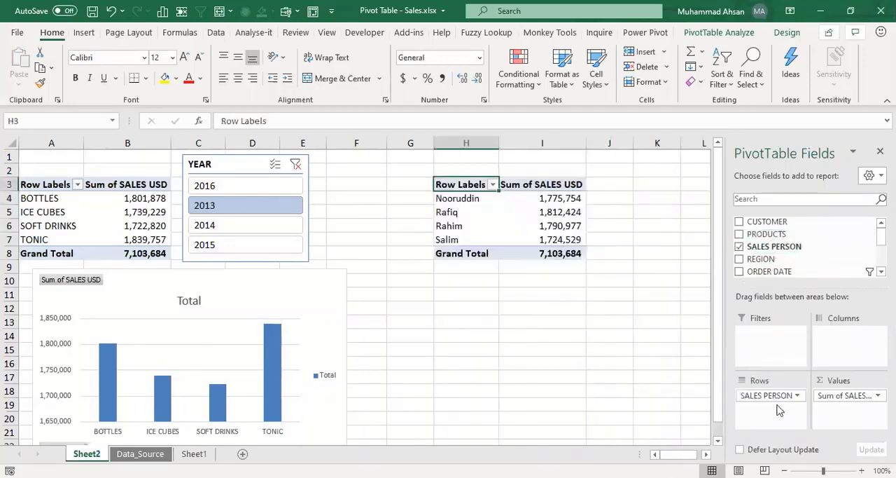
Step: Examine the sales per salesperson in the copied pivot table and compare them with the product sales in the original one
{"action": "left_click", "coordinate": [574, 226]}
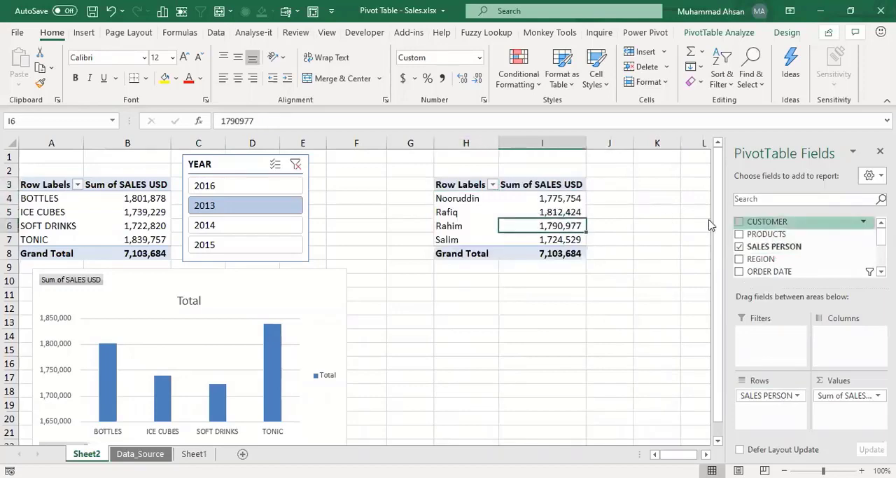
{"action": "left_click", "coordinate": [475, 200]}
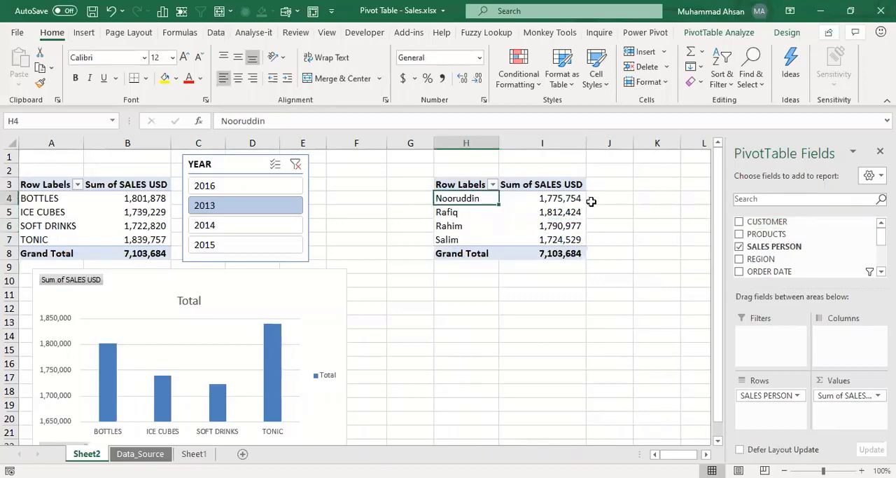
{"action": "key", "text": "Down"}
{"action": "key", "text": "Down"}
{"action": "key", "text": "Down"}
{"action": "key", "text": "Down"}
{"action": "key", "text": "Right"}
{"action": "key", "text": "Up"}
{"action": "key", "text": "Up"}
{"action": "key", "text": "Up"}
{"action": "key", "text": "Up"}
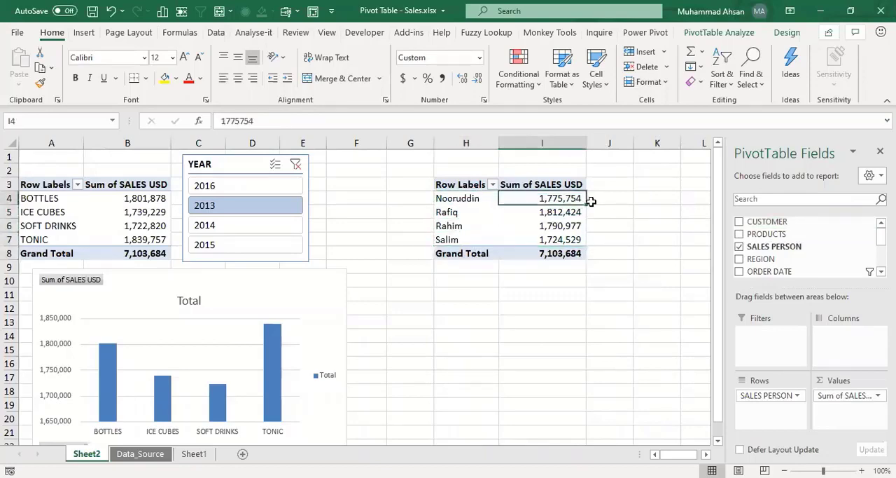
{"action": "key", "text": "Left"}
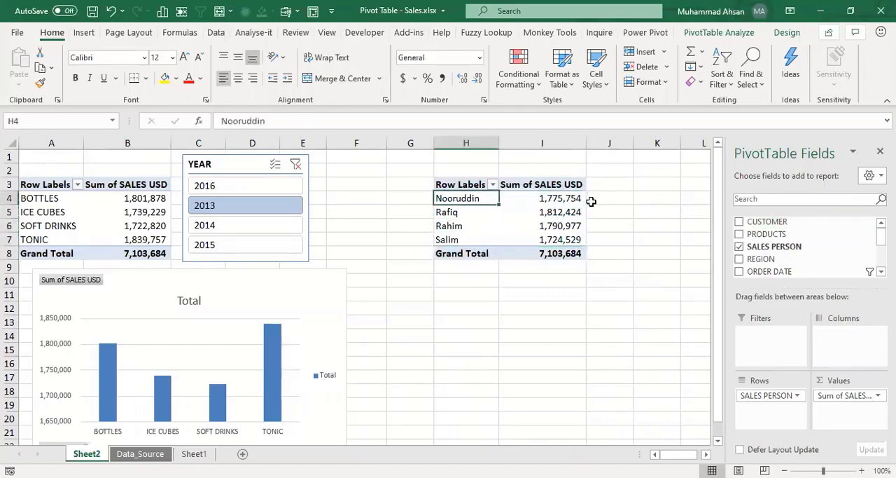
{"action": "left_click_drag", "start_coordinate": [128, 200], "coordinate": [144, 239]}
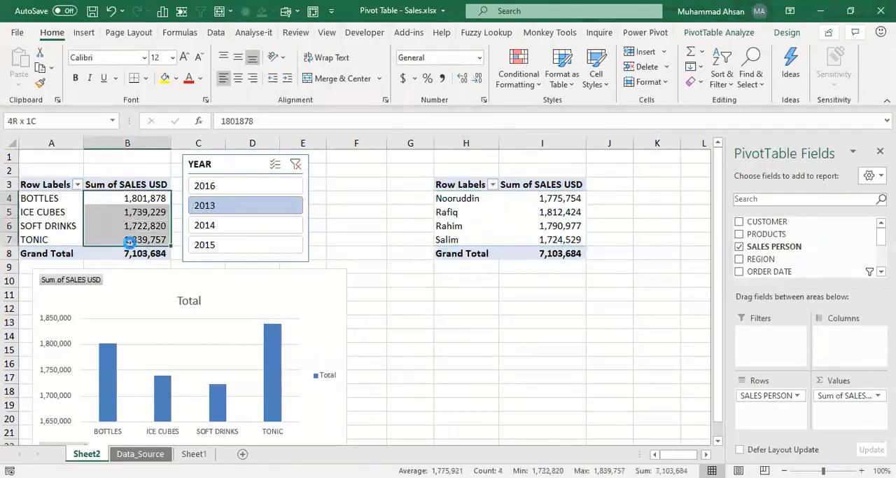
{"action": "left_click_drag", "start_coordinate": [562, 194], "coordinate": [562, 247]}
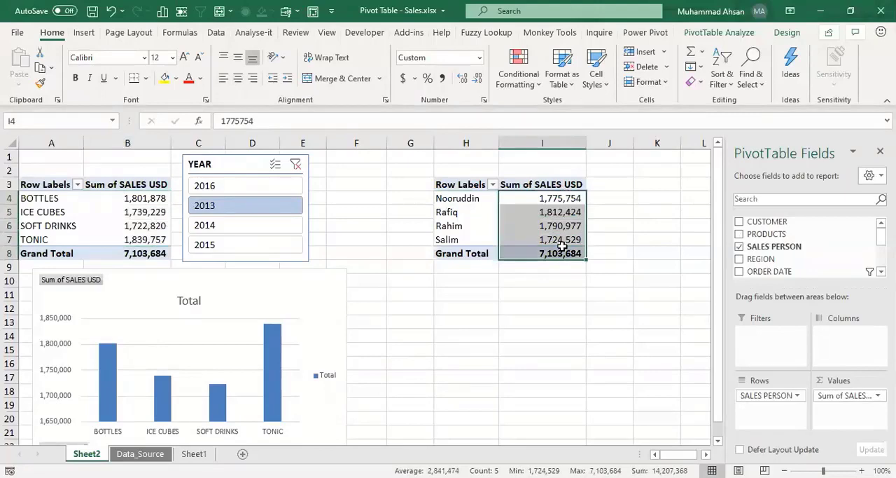
{"action": "left_click", "coordinate": [562, 245]}
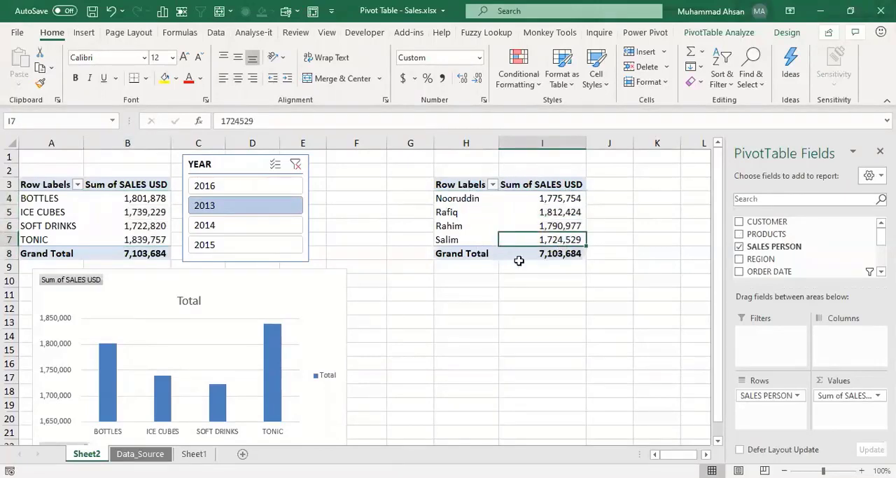
Step: Close the field list, insert a MONTH slicer for the salesperson pivot table and place it just beside that table
{"action": "left_click", "coordinate": [880, 152]}
{"action": "left_click", "coordinate": [569, 198]}
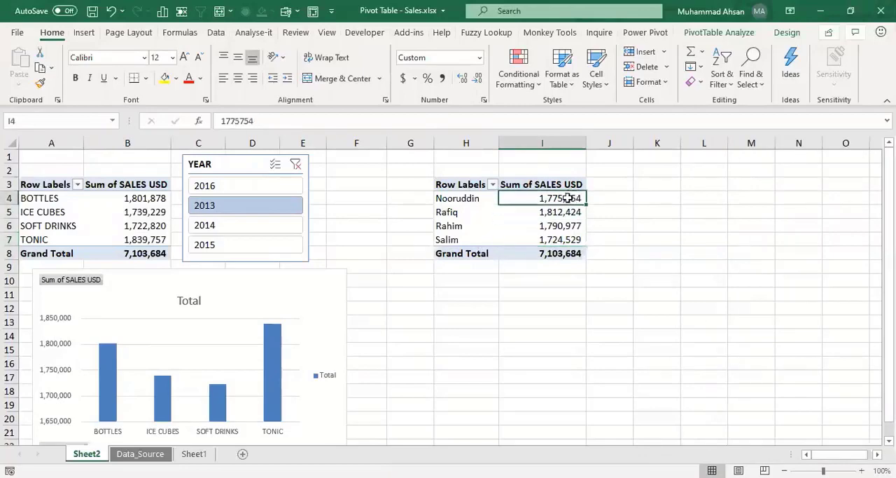
{"action": "mouse_move", "coordinate": [549, 239]}
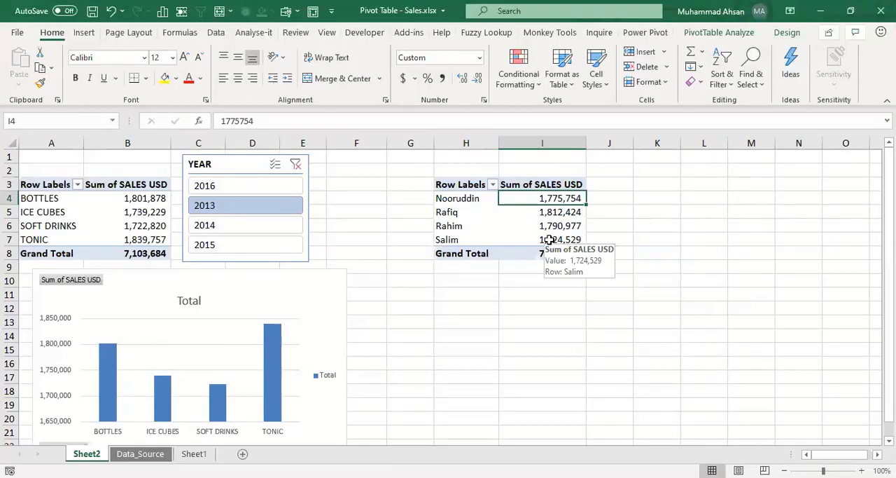
{"action": "left_click", "coordinate": [706, 33]}
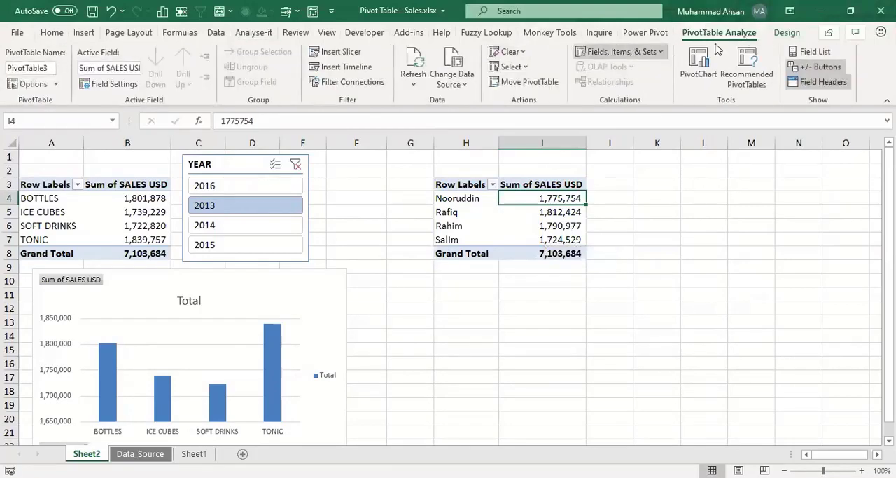
{"action": "left_click", "coordinate": [341, 53]}
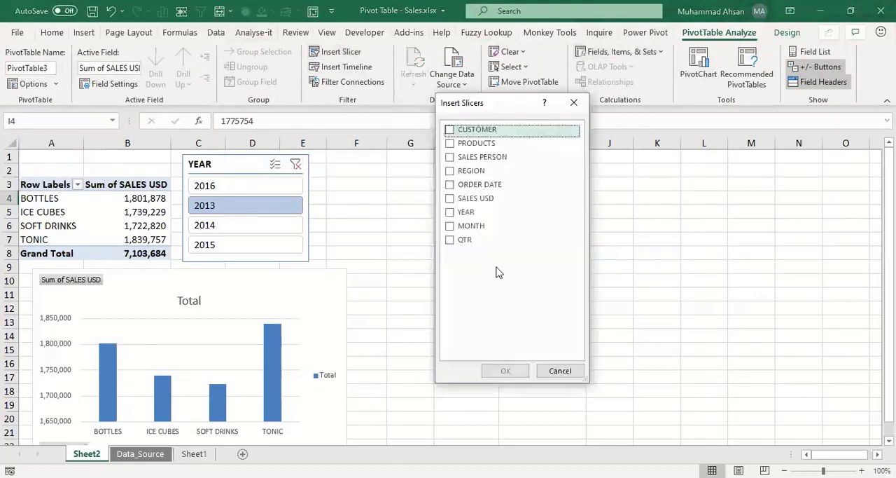
{"action": "left_click", "coordinate": [449, 226]}
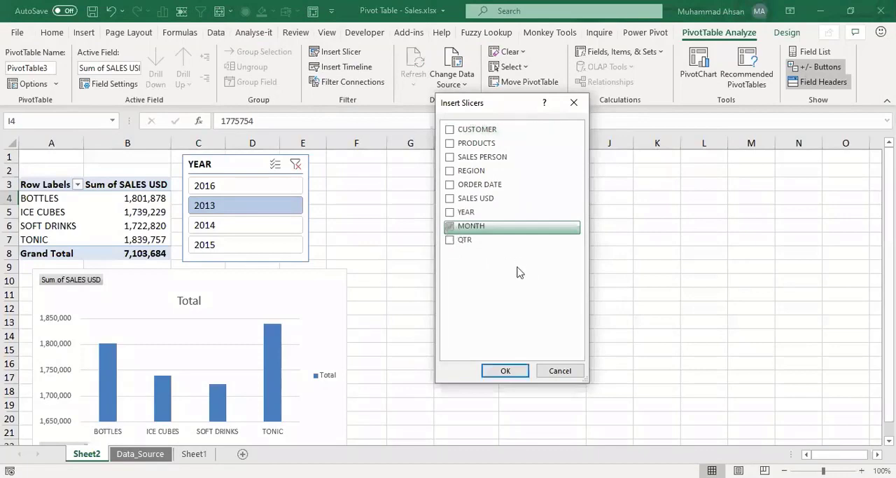
{"action": "left_click", "coordinate": [505, 372]}
{"action": "left_click_drag", "start_coordinate": [430, 223], "coordinate": [620, 166]}
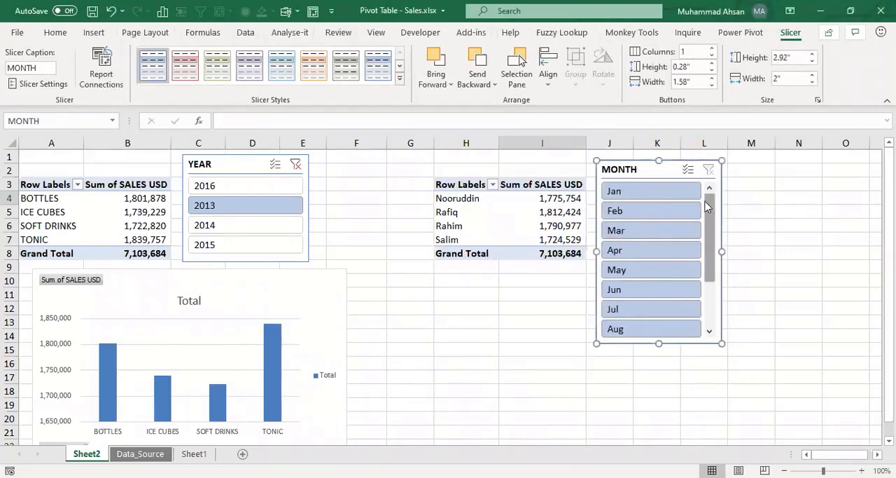
Step: Filter the salesperson pivot table with the MONTH slicer to Sep, Jul, Jun, Nov, Jul and finally Aug
{"action": "left_click_drag", "start_coordinate": [706, 204], "coordinate": [717, 250]}
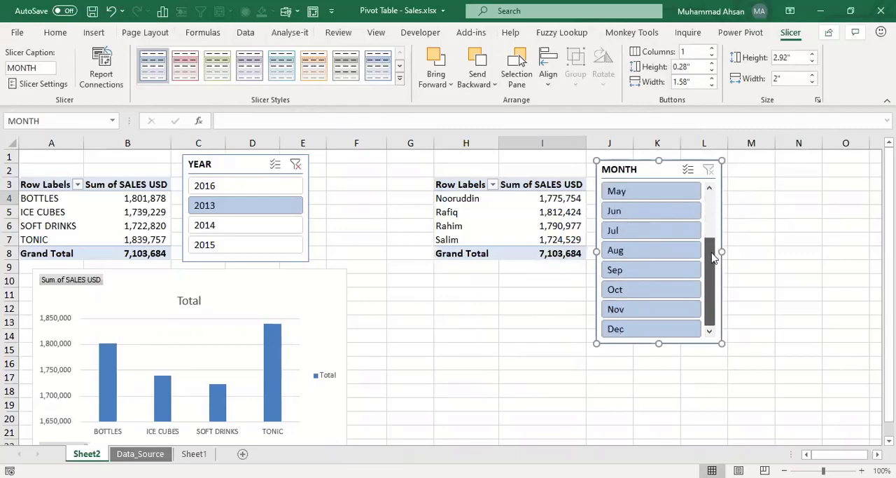
{"action": "left_click", "coordinate": [773, 266]}
{"action": "left_click", "coordinate": [628, 269]}
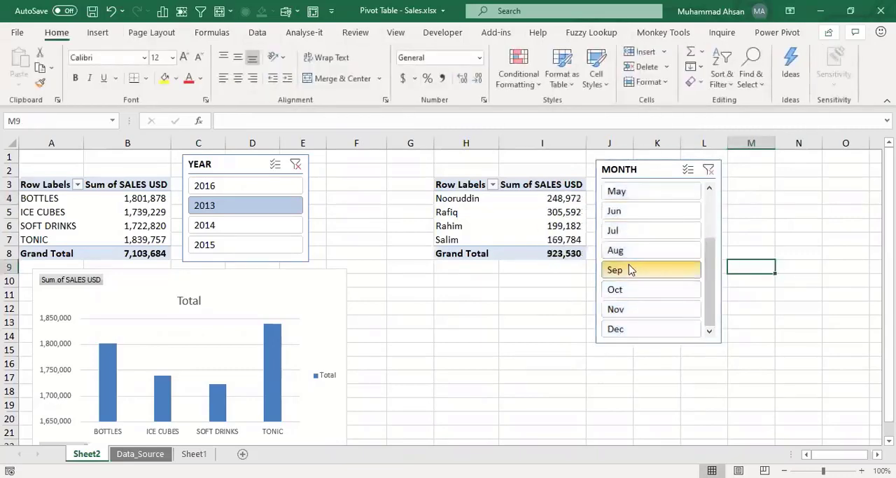
{"action": "left_click", "coordinate": [633, 232]}
{"action": "left_click", "coordinate": [638, 213]}
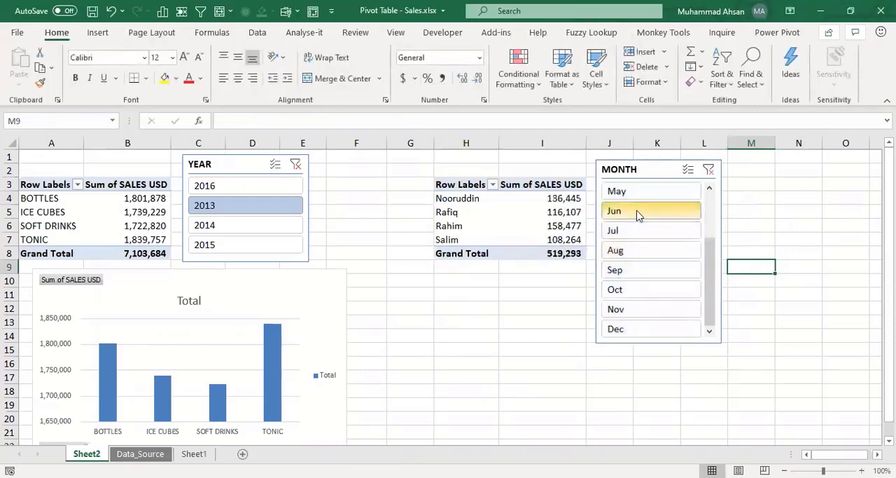
{"action": "left_click", "coordinate": [642, 313]}
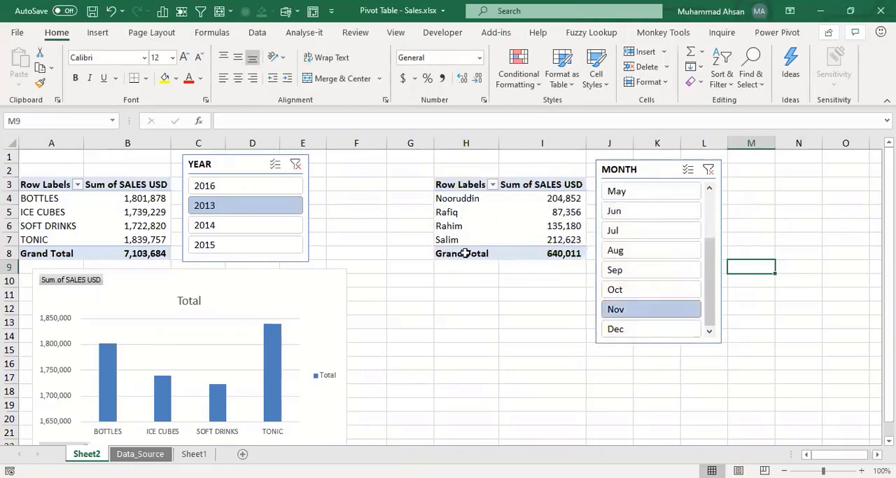
{"action": "left_click", "coordinate": [628, 236]}
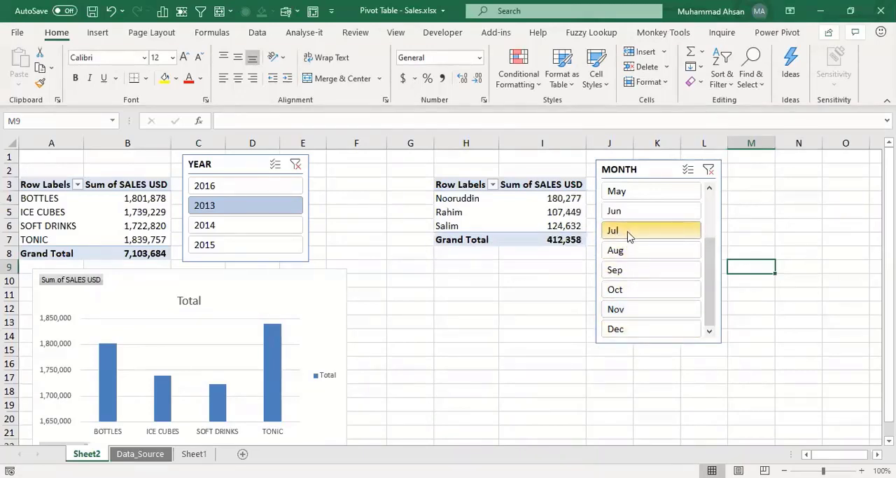
{"action": "left_click", "coordinate": [629, 254]}
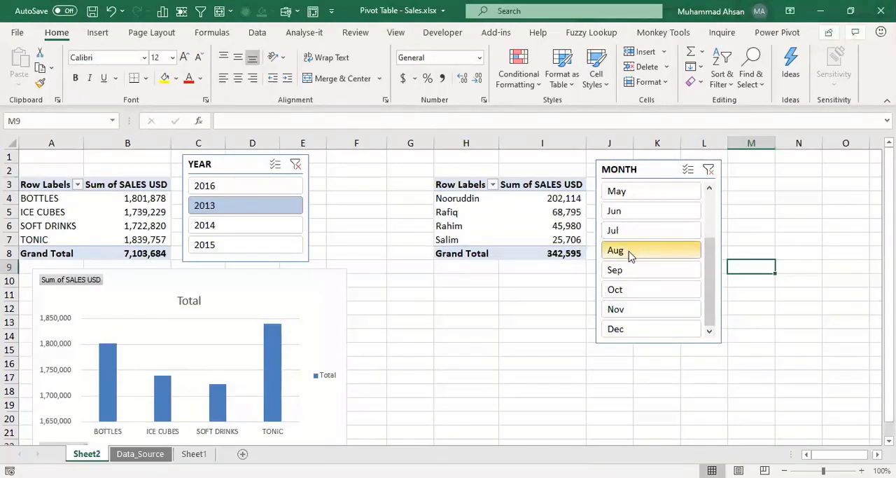
Step: Arrange the MONTH slicer's buttons in 3 columns and resize the slicer to about 1.73" high and 2.29" wide
{"action": "left_click", "coordinate": [659, 163]}
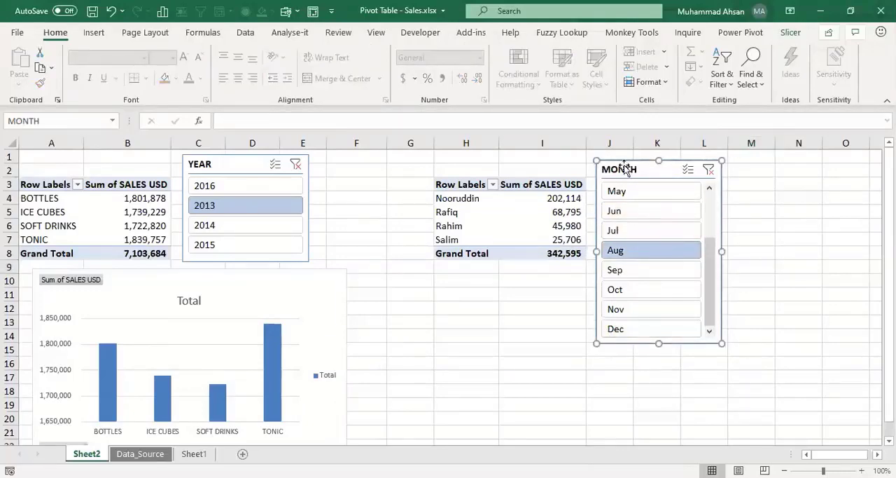
{"action": "left_click", "coordinate": [711, 204]}
{"action": "mouse_move", "coordinate": [710, 204]}
{"action": "left_mouse_down"}
{"action": "mouse_move", "coordinate": [710, 303]}
{"action": "mouse_move", "coordinate": [712, 191]}
{"action": "left_mouse_up"}
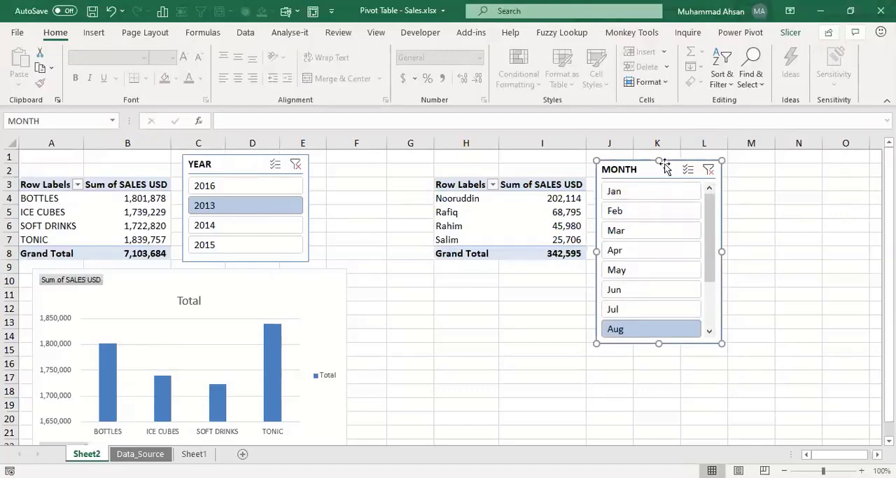
{"action": "left_click", "coordinate": [790, 33]}
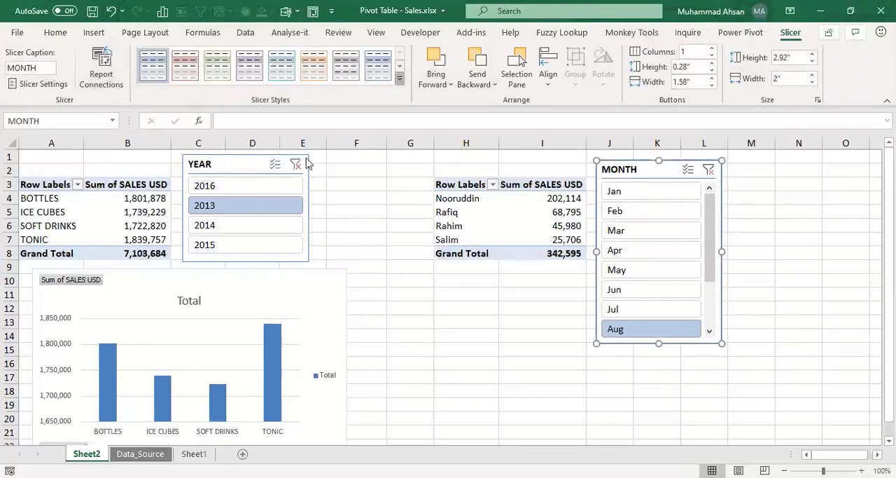
{"action": "left_click", "coordinate": [400, 80]}
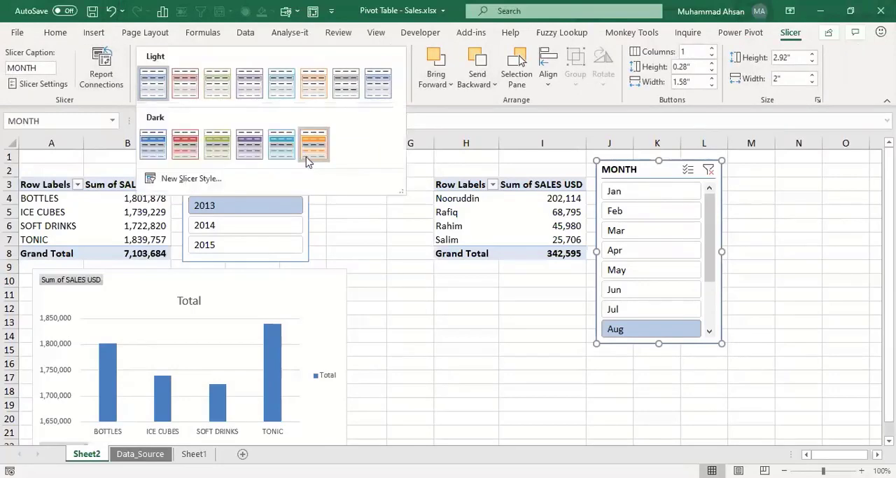
{"action": "left_click", "coordinate": [465, 100]}
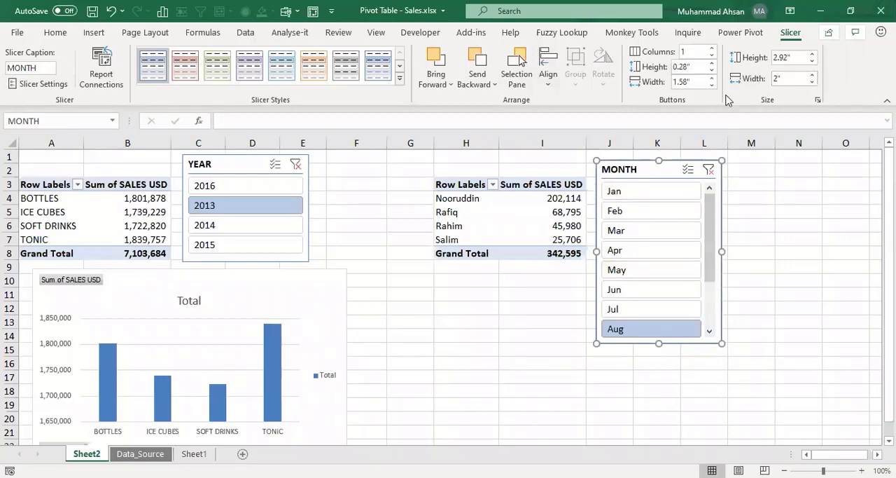
{"action": "left_click", "coordinate": [712, 50]}
{"action": "left_click", "coordinate": [712, 50]}
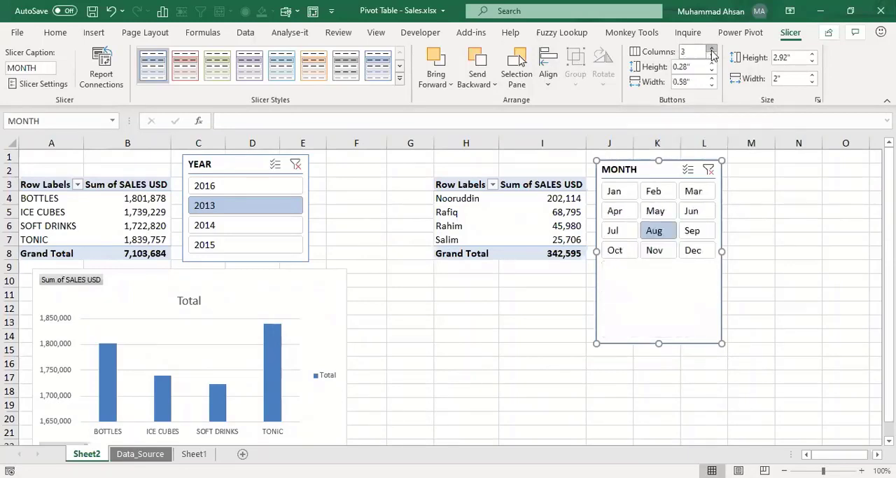
{"action": "left_click_drag", "start_coordinate": [723, 342], "coordinate": [740, 267]}
{"action": "left_click", "coordinate": [777, 253]}
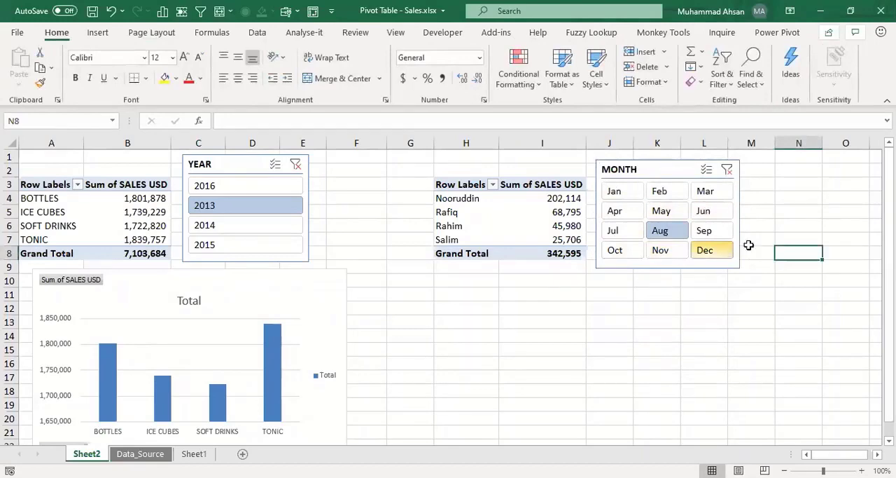
Step: Apply the red style from the Dark slicer styles to the MONTH slicer
{"action": "left_click", "coordinate": [657, 166]}
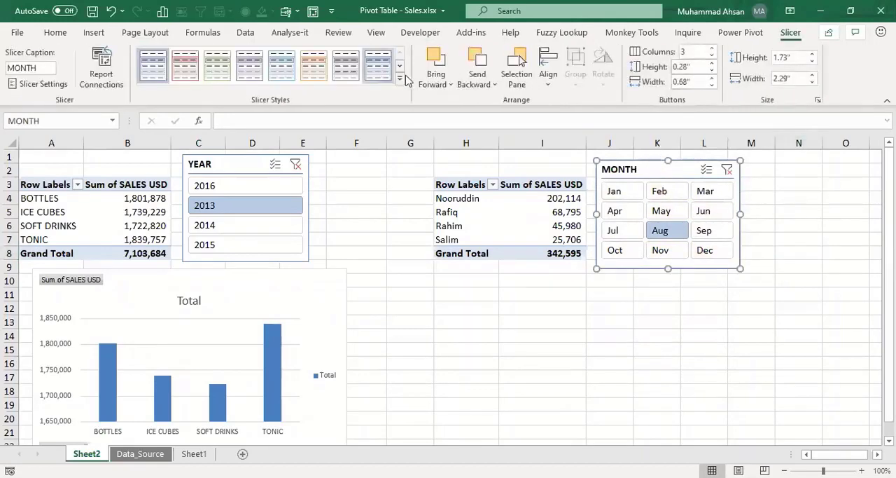
{"action": "left_click", "coordinate": [402, 79]}
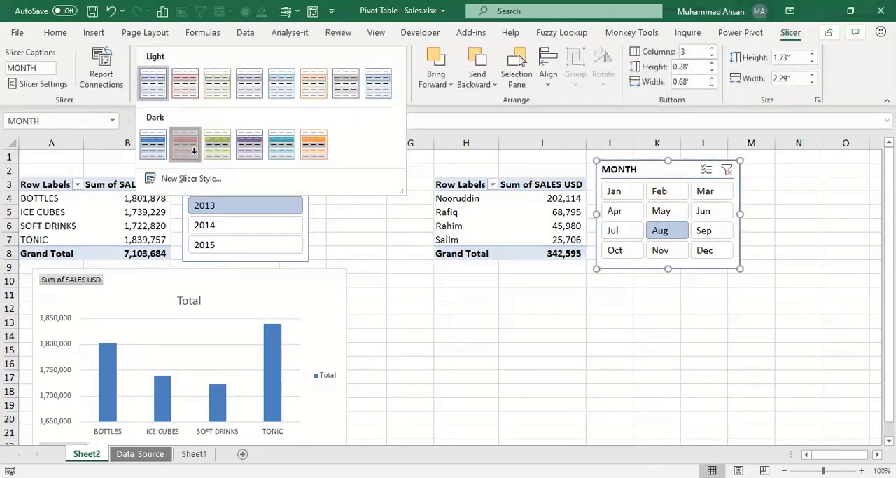
{"action": "left_click", "coordinate": [193, 151]}
Step: Filter the salesperson pivot table with the restyled MONTH slicer to Apr, Jun and finally Aug
{"action": "left_click", "coordinate": [639, 215]}
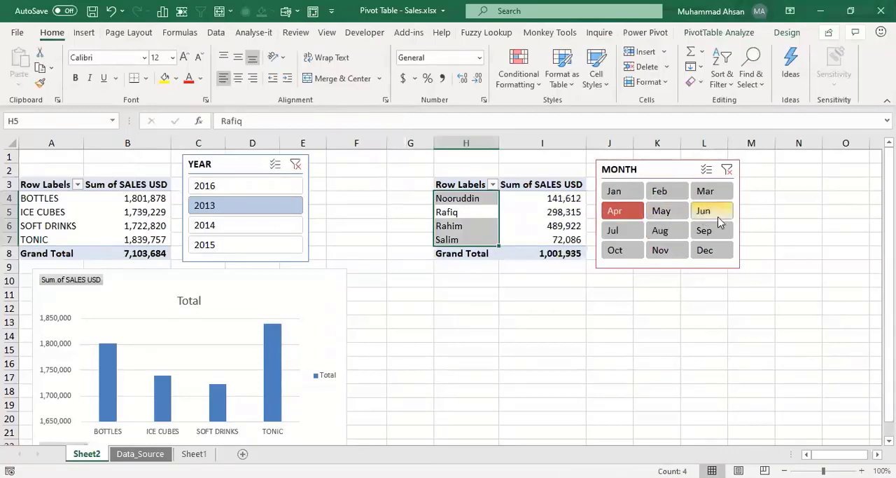
{"action": "left_click", "coordinate": [704, 211]}
{"action": "left_click", "coordinate": [672, 233]}
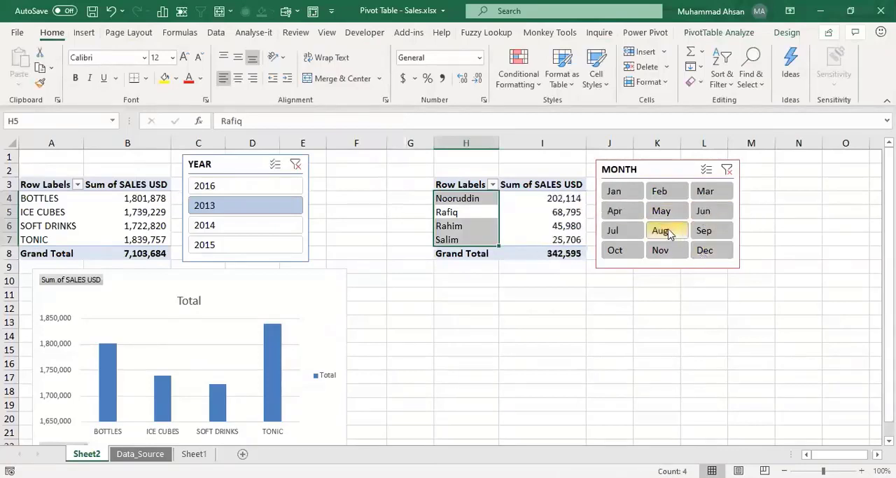
Step: Insert a Clustered Column PivotChart for the salesperson pivot table and place it directly below that table and the MONTH slicer
{"action": "left_click", "coordinate": [549, 226]}
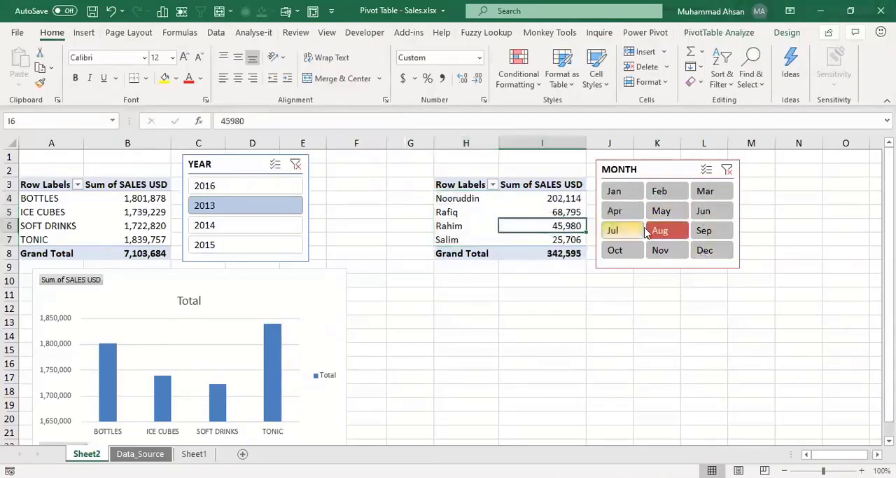
{"action": "left_click", "coordinate": [561, 200]}
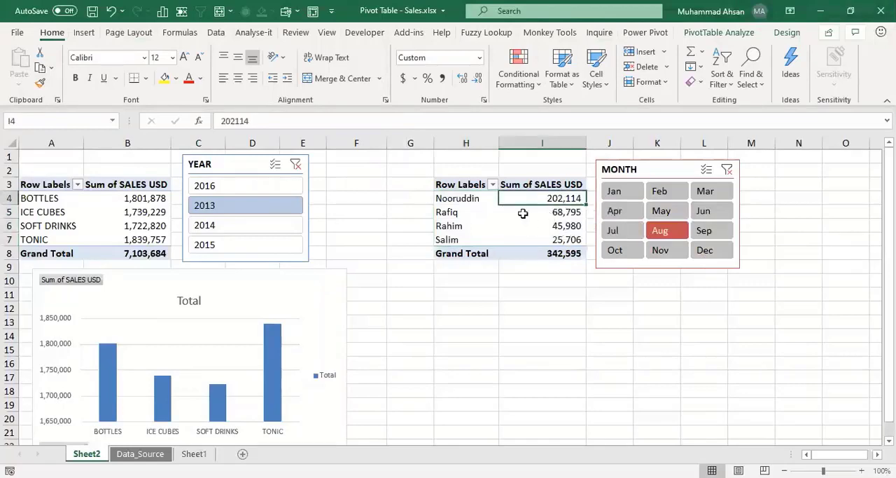
{"action": "left_click", "coordinate": [711, 35]}
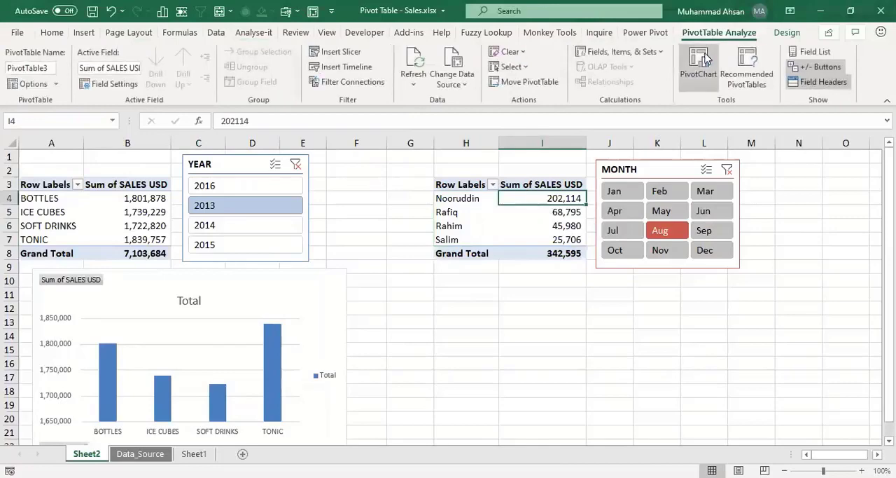
{"action": "left_click", "coordinate": [697, 74]}
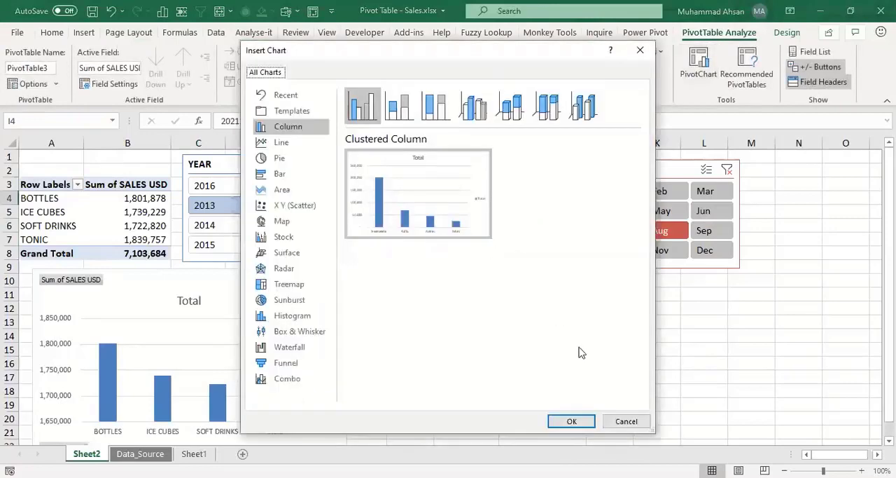
{"action": "left_click", "coordinate": [573, 421]}
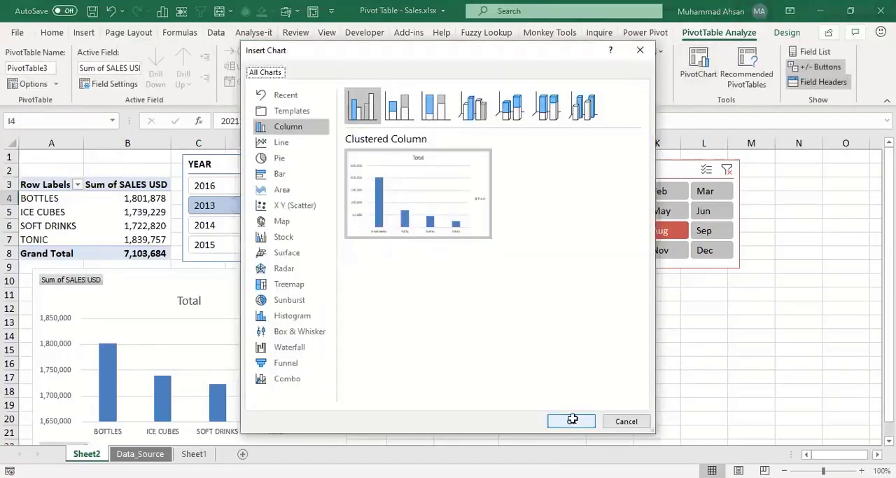
{"action": "left_click_drag", "start_coordinate": [420, 213], "coordinate": [568, 282]}
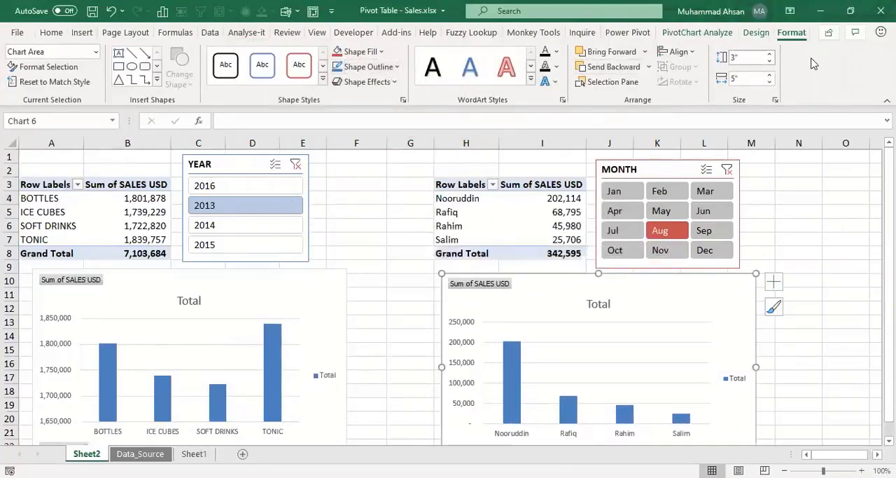
Step: Recolour the salesperson PivotChart with the red Monochromatic colour palette
{"action": "left_click", "coordinate": [757, 34]}
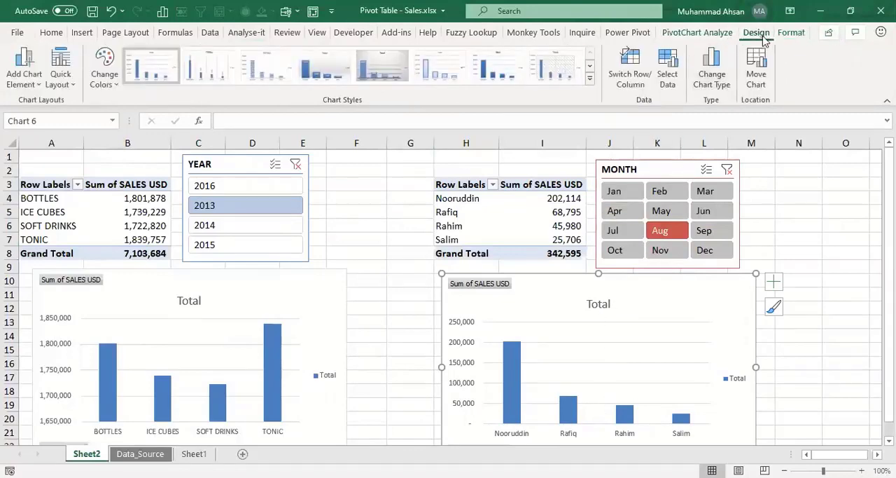
{"action": "left_click", "coordinate": [104, 83]}
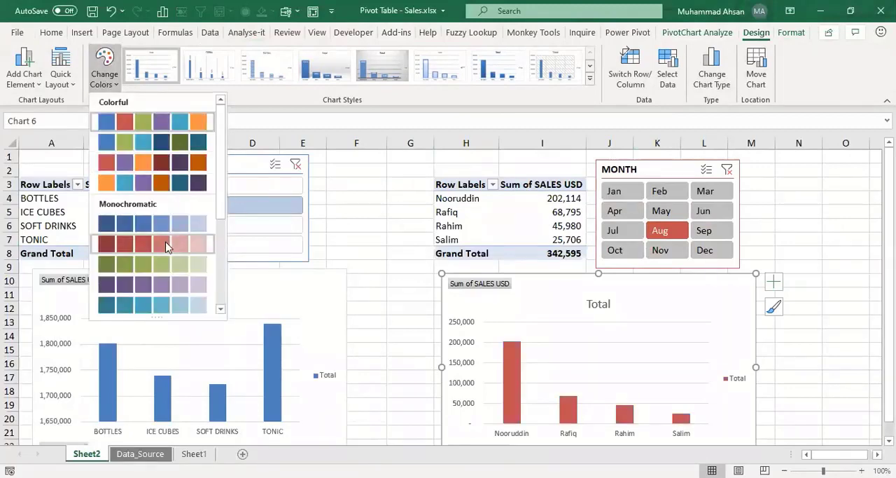
{"action": "left_click", "coordinate": [166, 246]}
Step: Apply the red PivotTable style with a solid dark red header row to the salesperson pivot table
{"action": "left_click", "coordinate": [529, 227]}
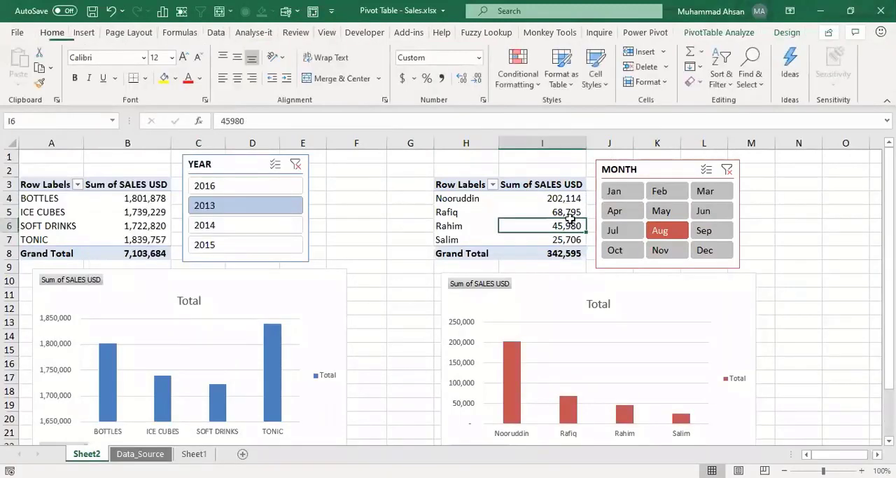
{"action": "left_click", "coordinate": [776, 32]}
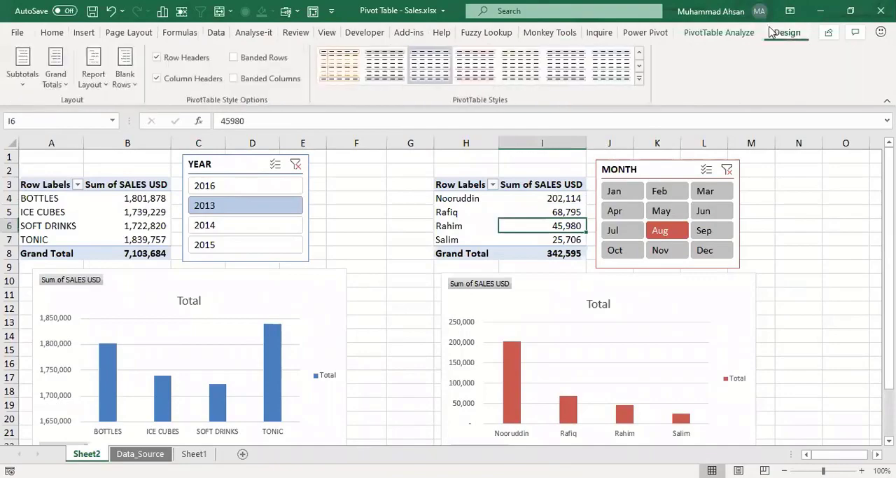
{"action": "left_click", "coordinate": [639, 79]}
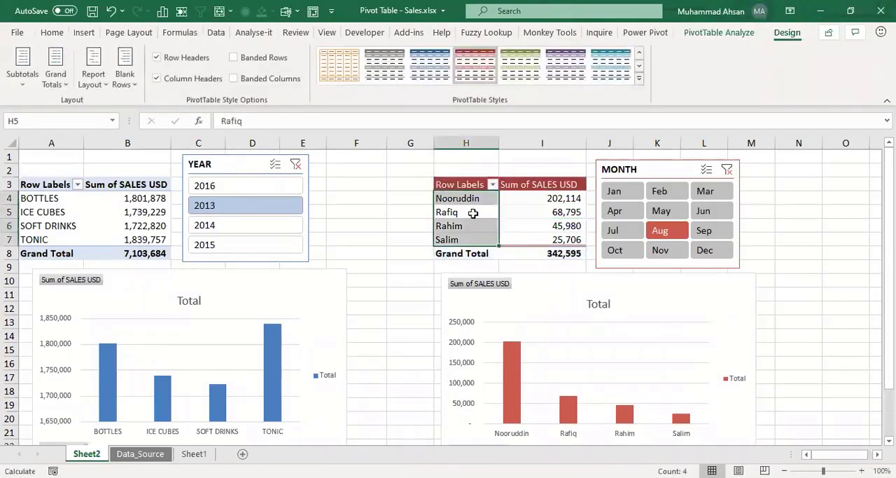
{"action": "left_click", "coordinate": [785, 472]}
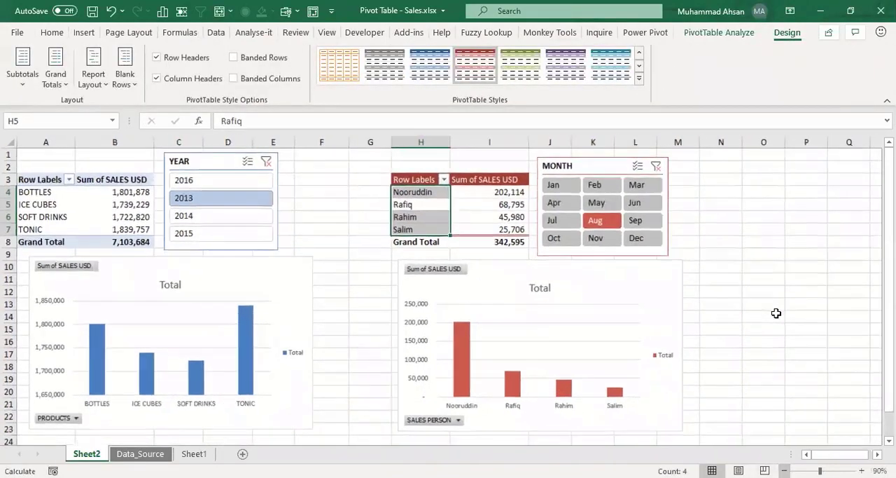
{"action": "left_click", "coordinate": [776, 315]}
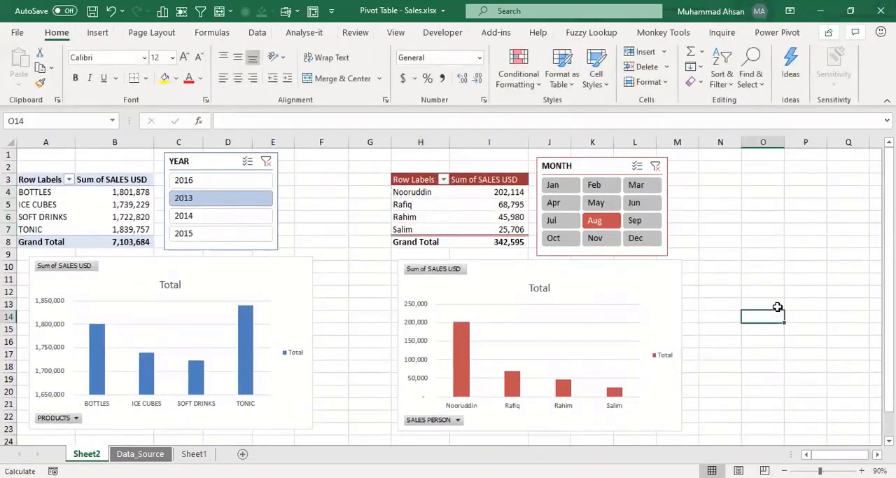
Step: Review the product pivot table with its YEAR slicer and chart, and the salesperson pivot table with its MONTH slicer and chart
{"action": "left_click", "coordinate": [135, 204]}
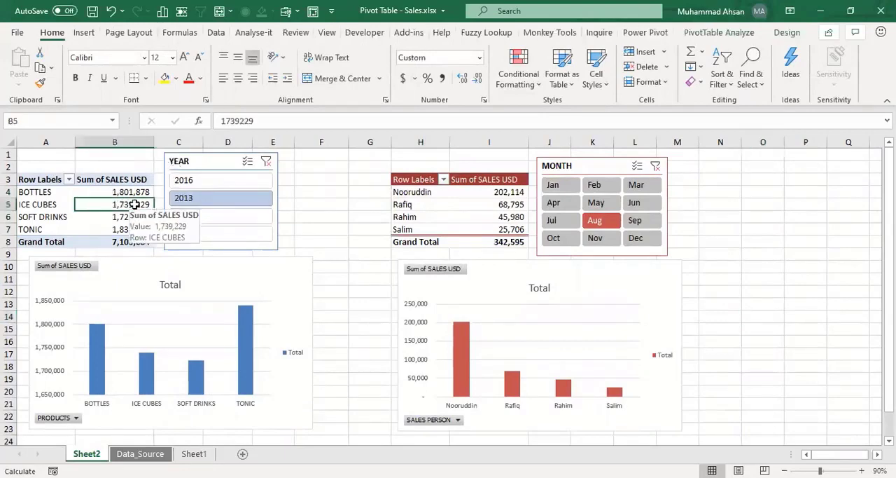
{"action": "left_click", "coordinate": [202, 155]}
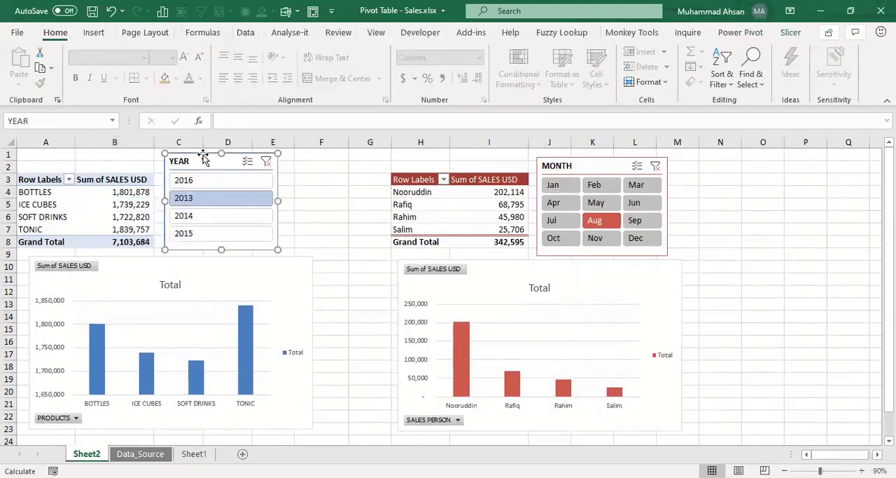
{"action": "left_click", "coordinate": [288, 284]}
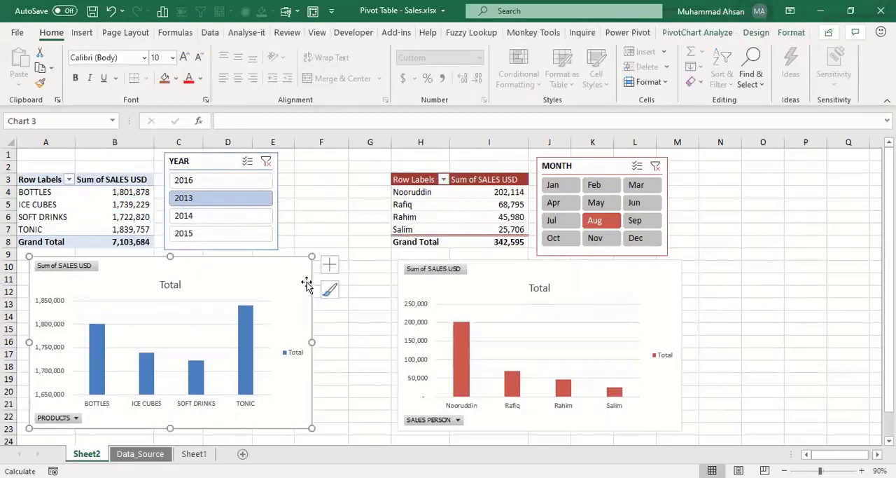
{"action": "left_click", "coordinate": [321, 217]}
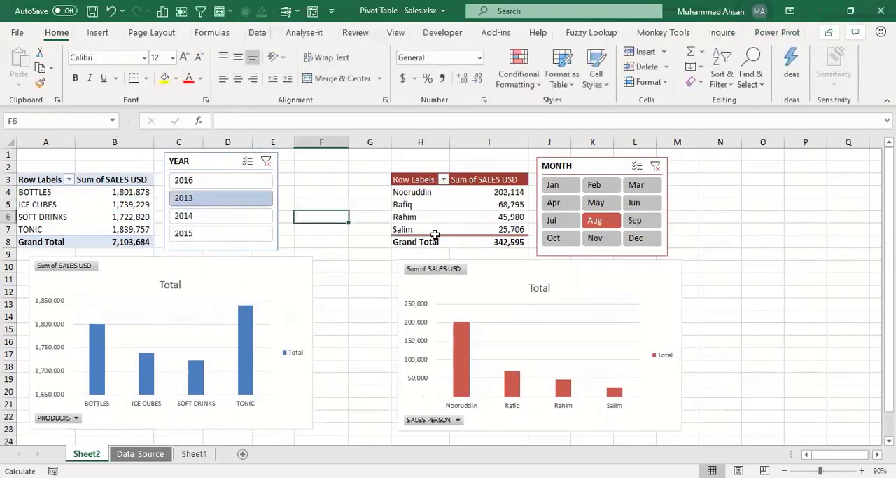
{"action": "left_click", "coordinate": [492, 203]}
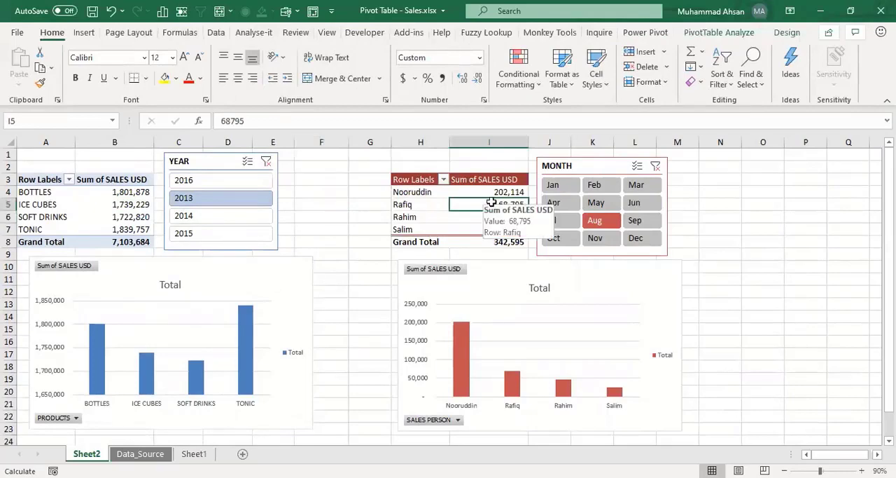
{"action": "left_click", "coordinate": [558, 161]}
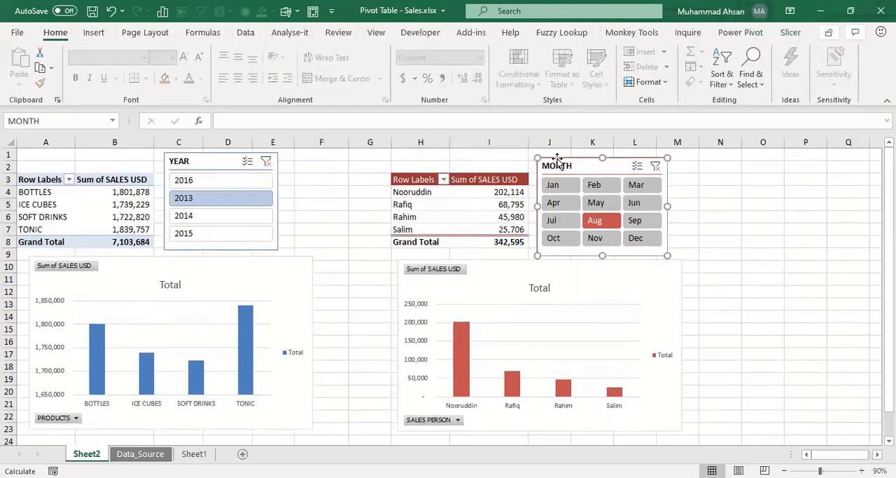
{"action": "left_click", "coordinate": [499, 268]}
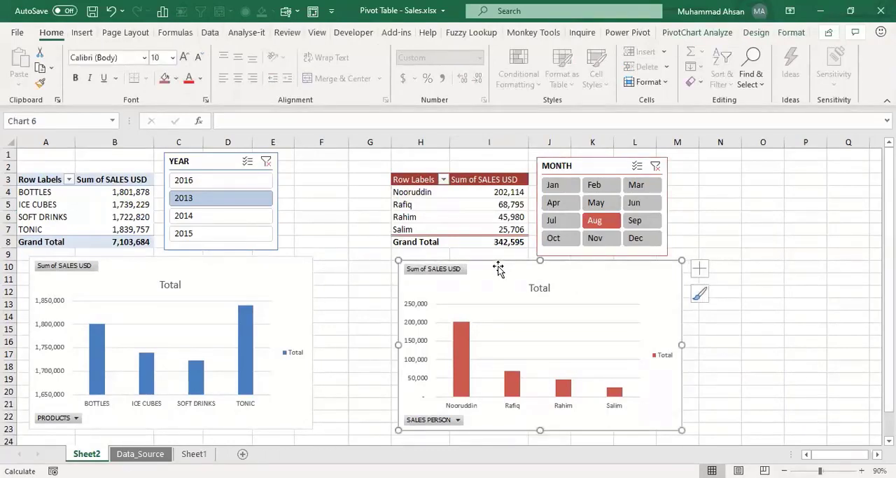
Step: Filter the salesperson pivot table and its chart with the MONTH slicer to Feb, May and finally Apr
{"action": "left_click", "coordinate": [478, 219]}
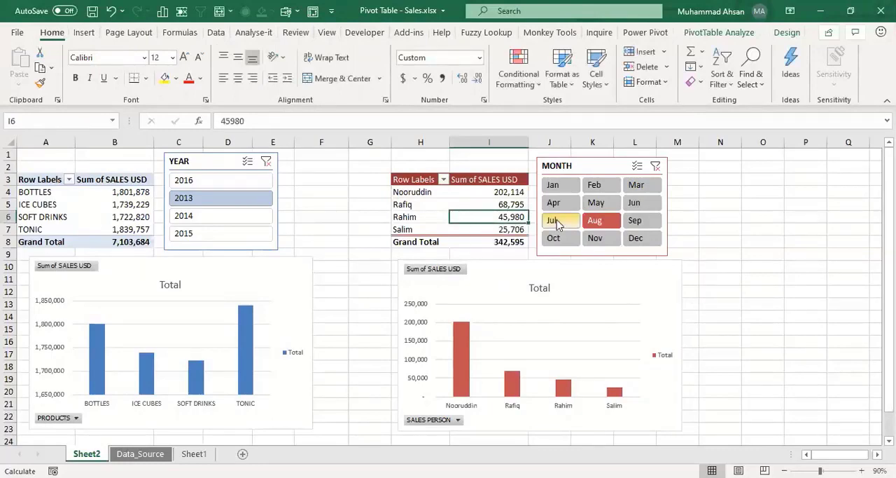
{"action": "left_click", "coordinate": [599, 186]}
{"action": "left_click", "coordinate": [590, 203]}
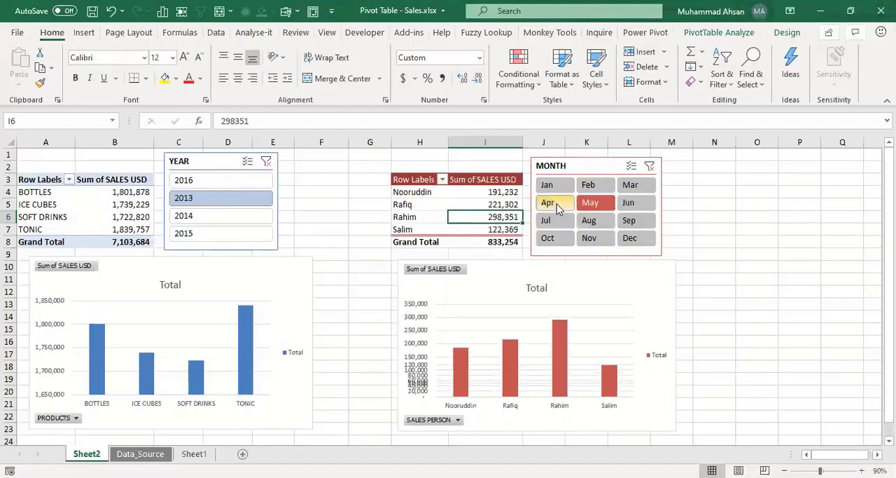
{"action": "left_click", "coordinate": [558, 206]}
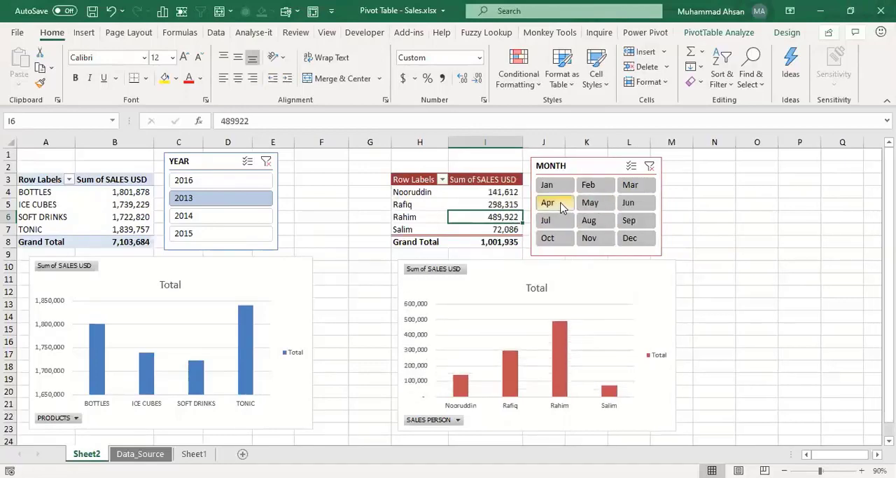
Step: Filter both pivot tables with the YEAR slicer to 2016, 2013, 2014, 2013, 2016, 2013, 2014, 2015 and finally 2016
{"action": "left_click", "coordinate": [122, 203]}
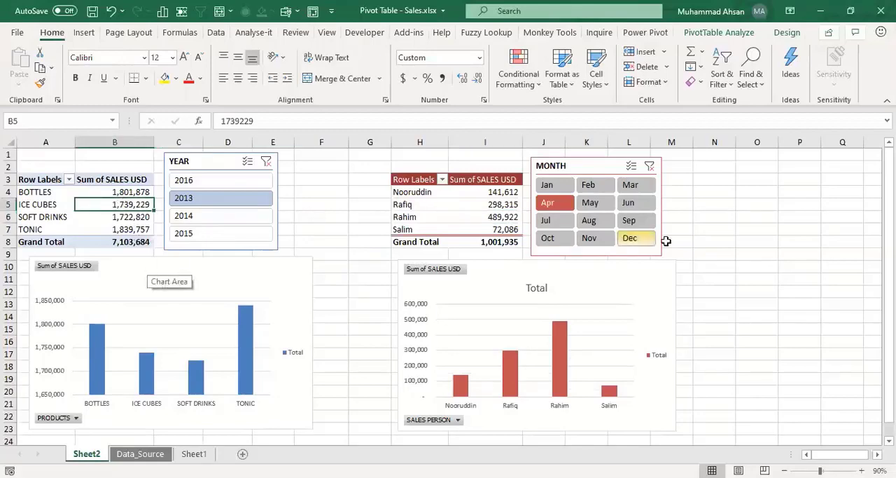
{"action": "left_click", "coordinate": [492, 215]}
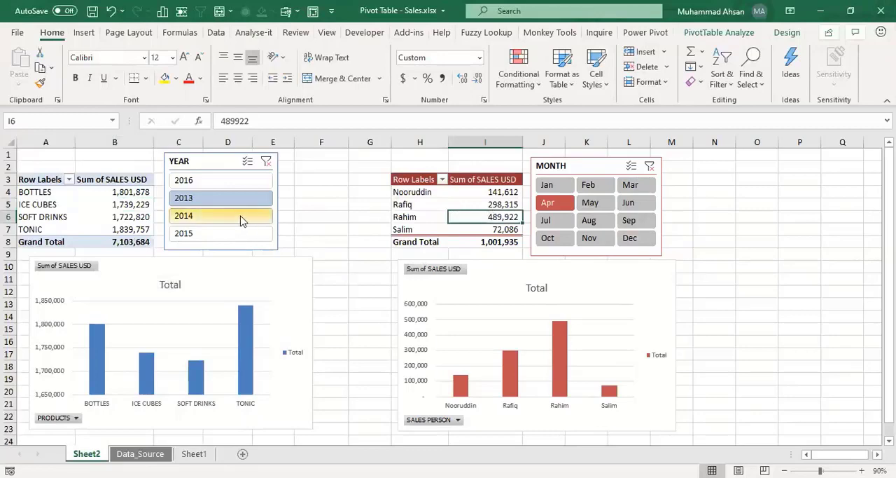
{"action": "left_click", "coordinate": [203, 182]}
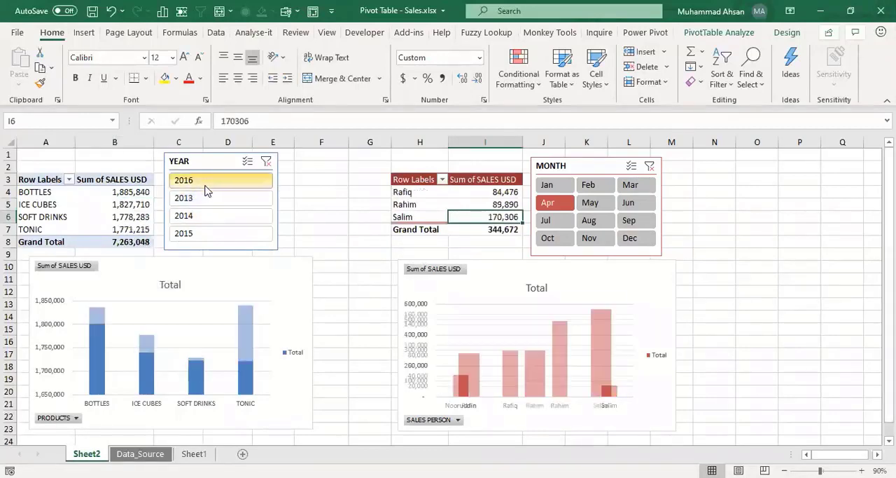
{"action": "left_click", "coordinate": [203, 198]}
{"action": "left_click", "coordinate": [198, 215]}
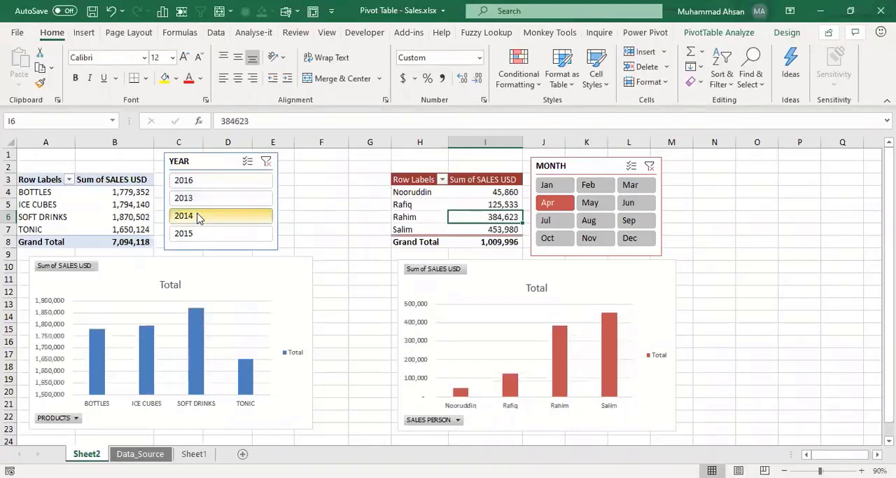
{"action": "left_click", "coordinate": [206, 199]}
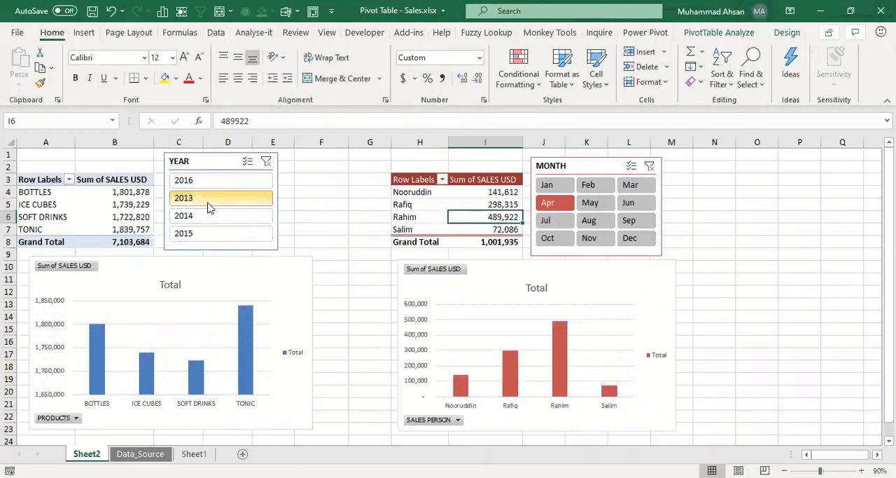
{"action": "left_click", "coordinate": [206, 183]}
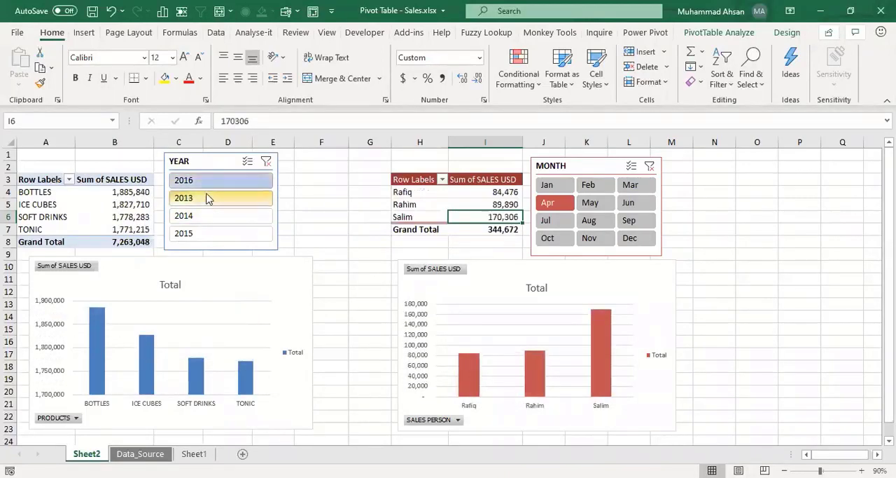
{"action": "left_click", "coordinate": [207, 199]}
{"action": "left_click", "coordinate": [207, 218]}
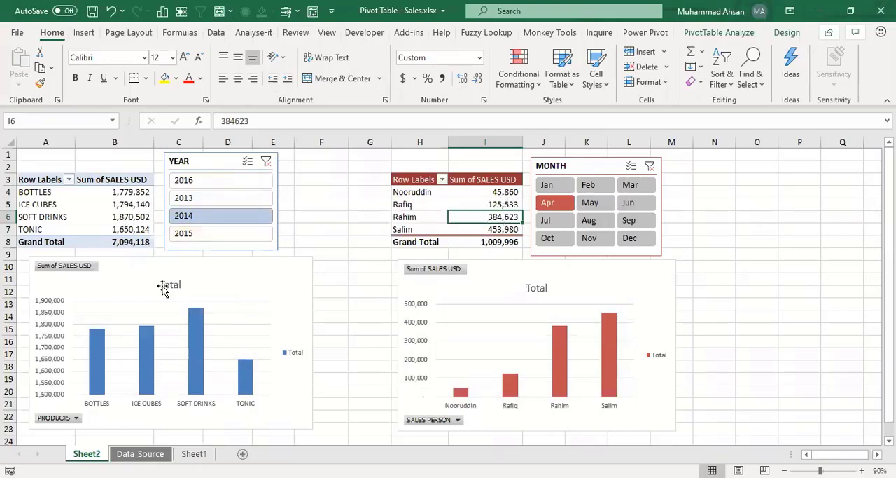
{"action": "left_click", "coordinate": [210, 234]}
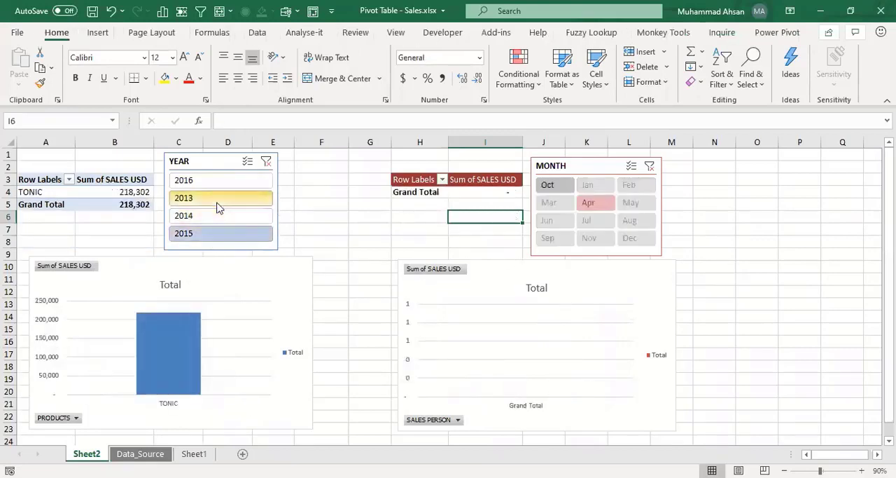
{"action": "left_click", "coordinate": [219, 182]}
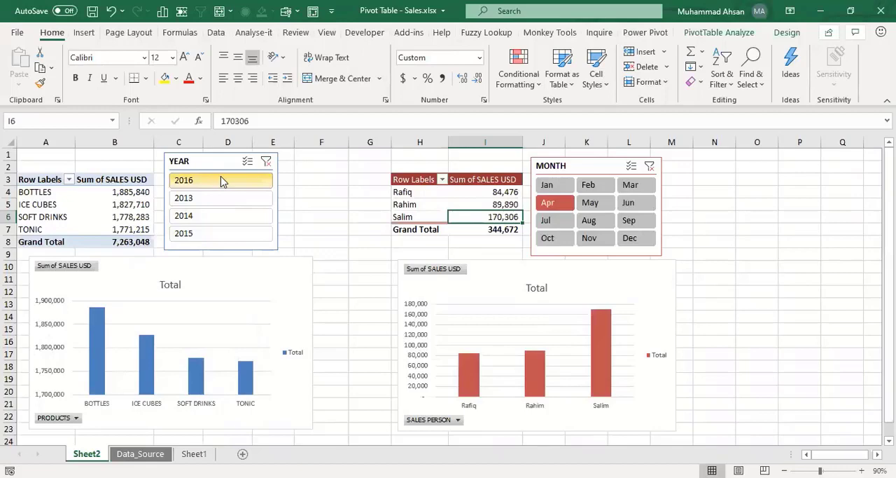
Step: Compare the Sum of SALES USD columns of both pivot tables and select the YEAR slicer
{"action": "left_click", "coordinate": [116, 179]}
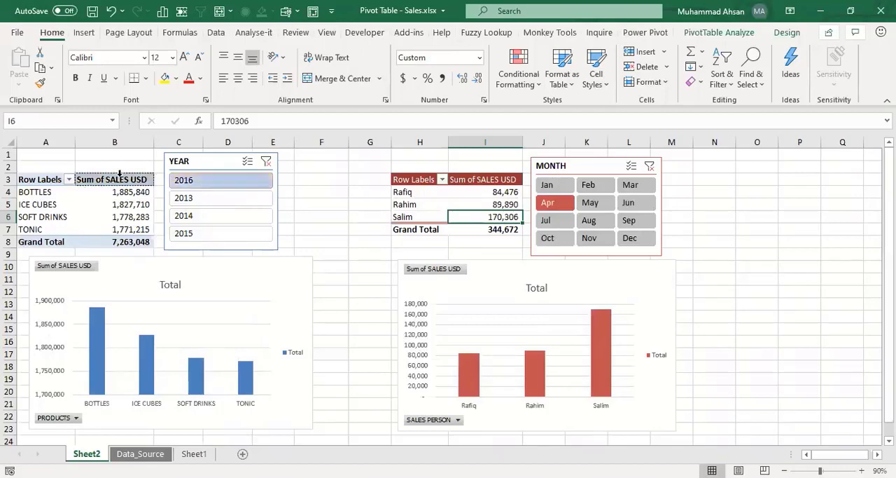
{"action": "left_click", "coordinate": [483, 180]}
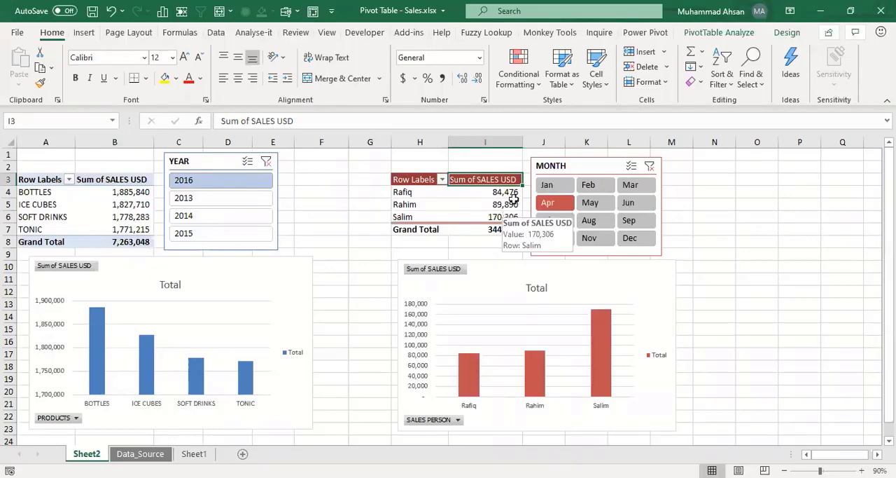
{"action": "left_click", "coordinate": [212, 160]}
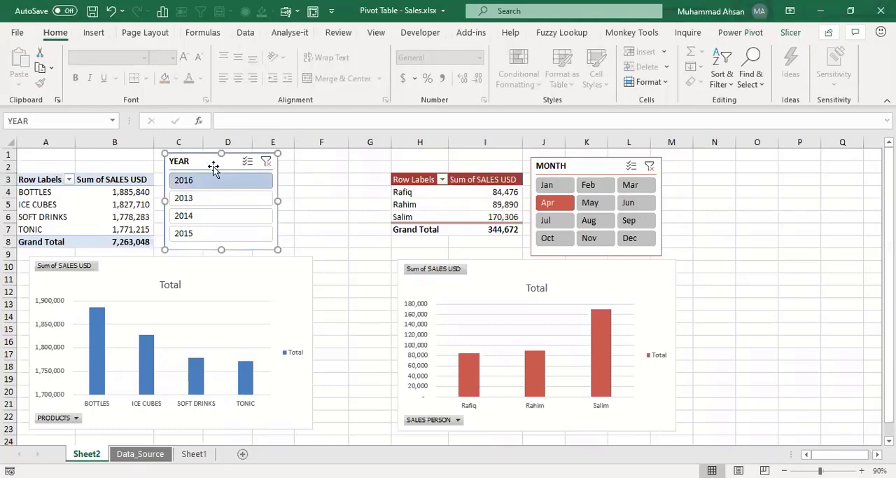
{"action": "left_click", "coordinate": [571, 171]}
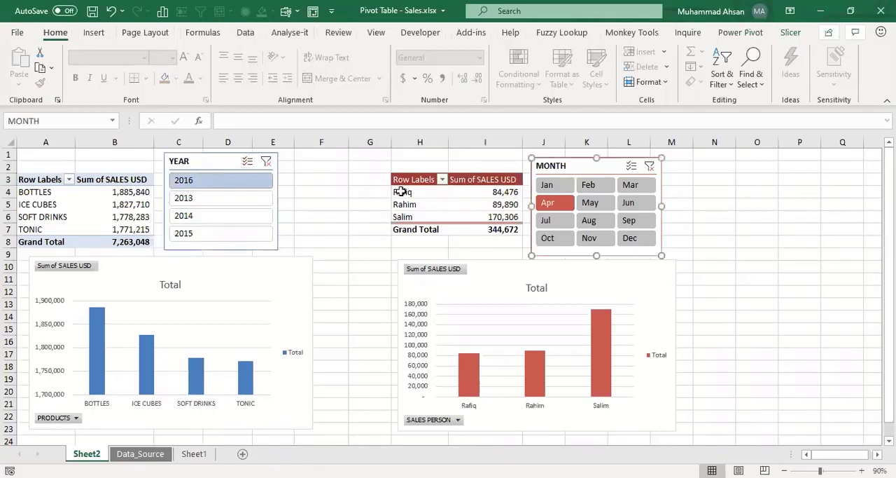
{"action": "left_click", "coordinate": [340, 212]}
{"action": "left_click", "coordinate": [706, 207]}
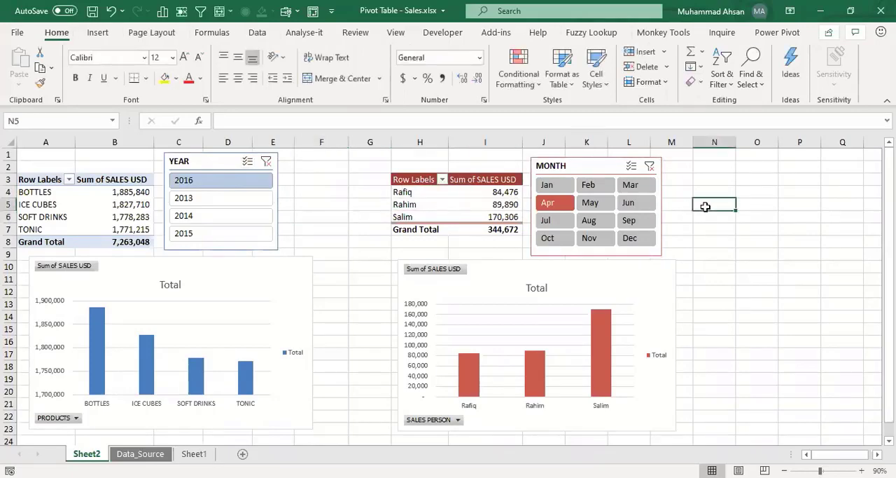
{"action": "left_click", "coordinate": [198, 161]}
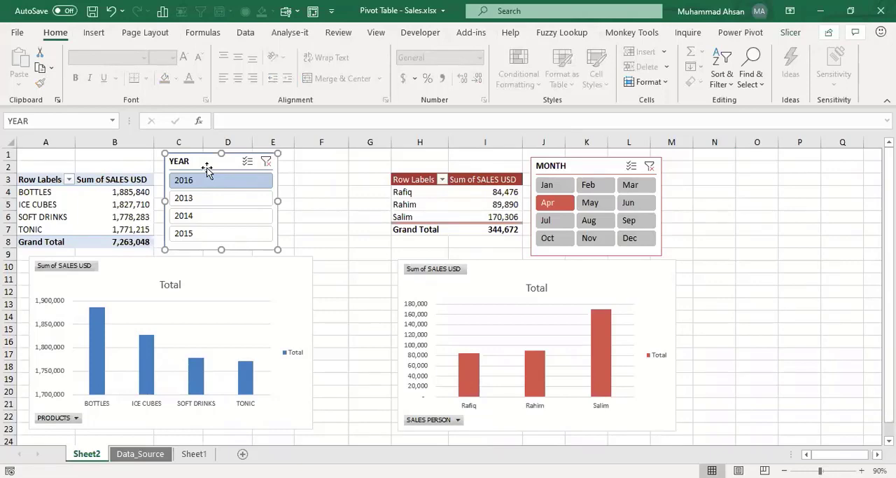
{"action": "left_click", "coordinate": [297, 168]}
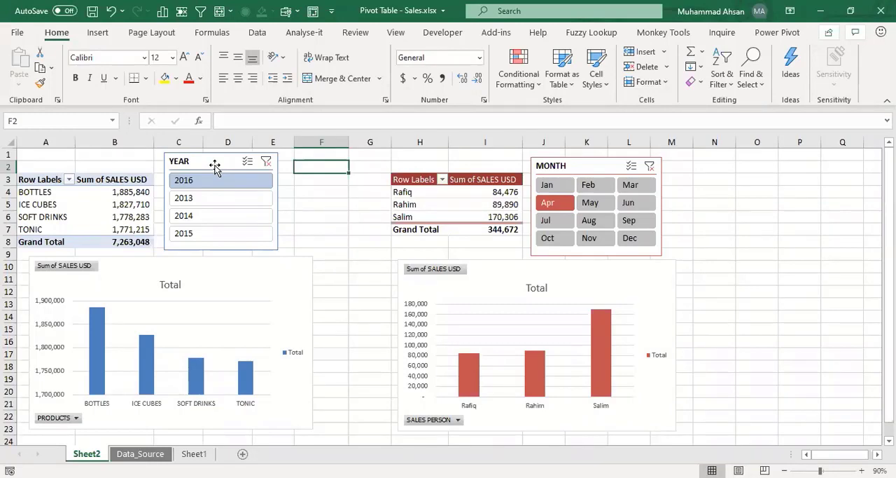
Step: Select the YEAR slicer beside the product pivot table and display its available commands
{"action": "left_click", "coordinate": [213, 165]}
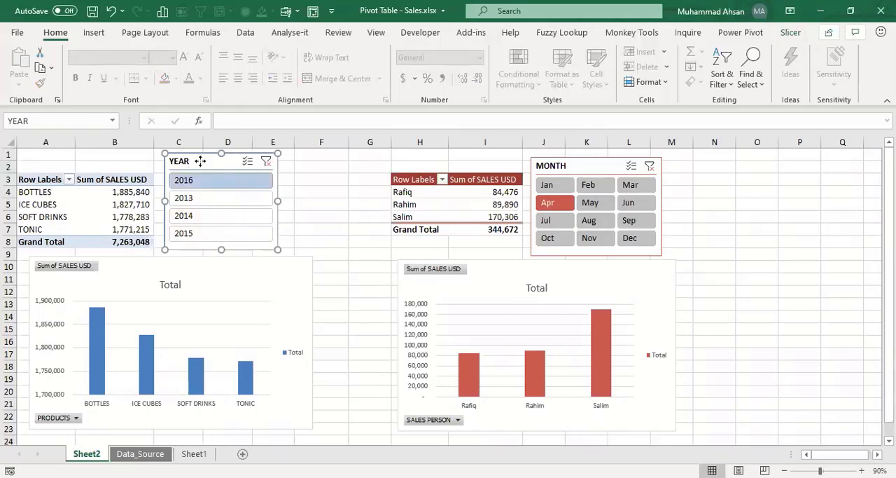
{"action": "right_click", "coordinate": [200, 161]}
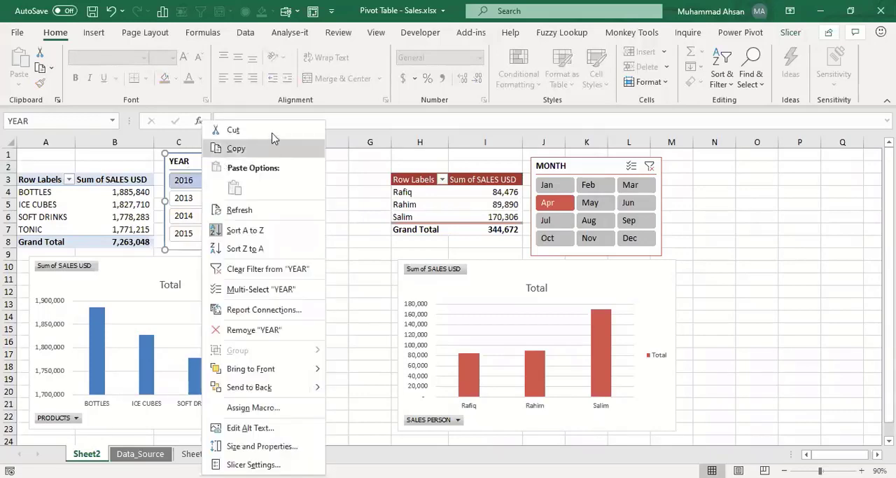
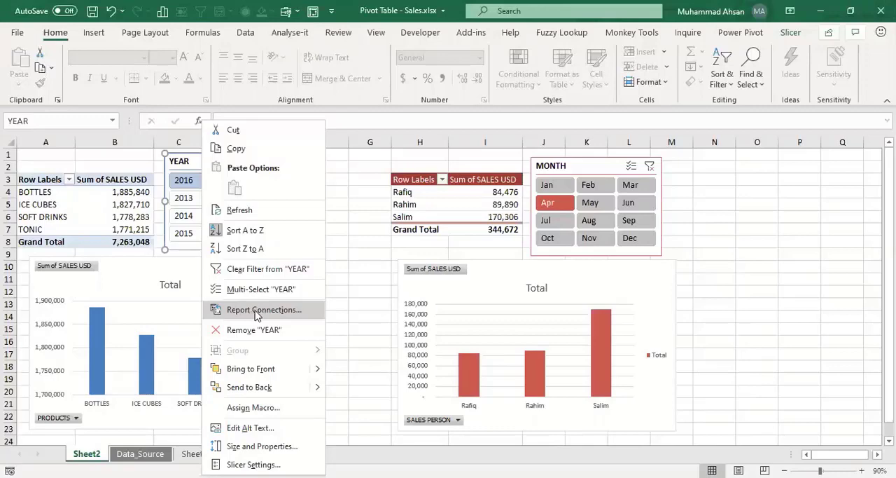
Step: Review the YEAR slicer's report connections to the pivot tables and accept them as they are
{"action": "left_click", "coordinate": [257, 316]}
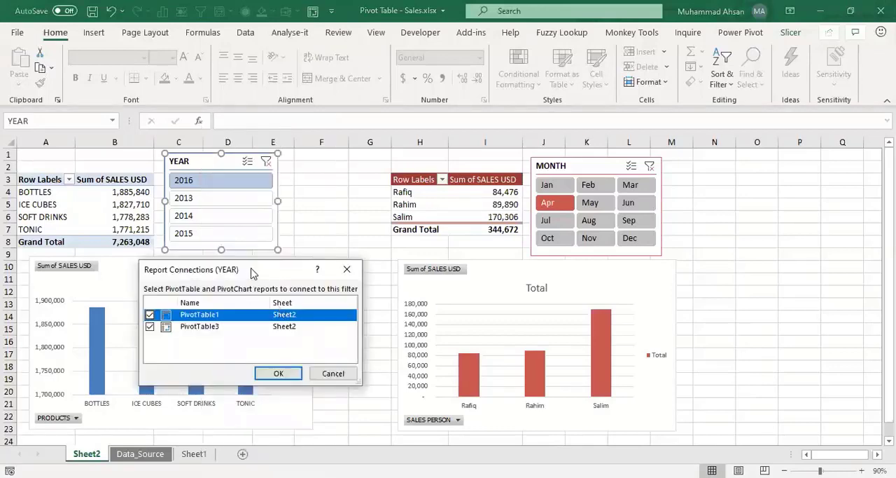
{"action": "left_click_drag", "start_coordinate": [251, 269], "coordinate": [347, 191]}
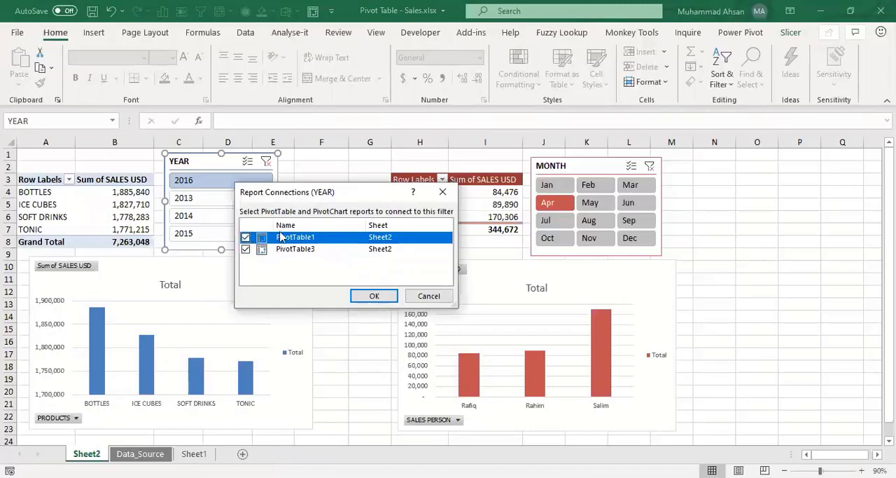
{"action": "left_click", "coordinate": [379, 296]}
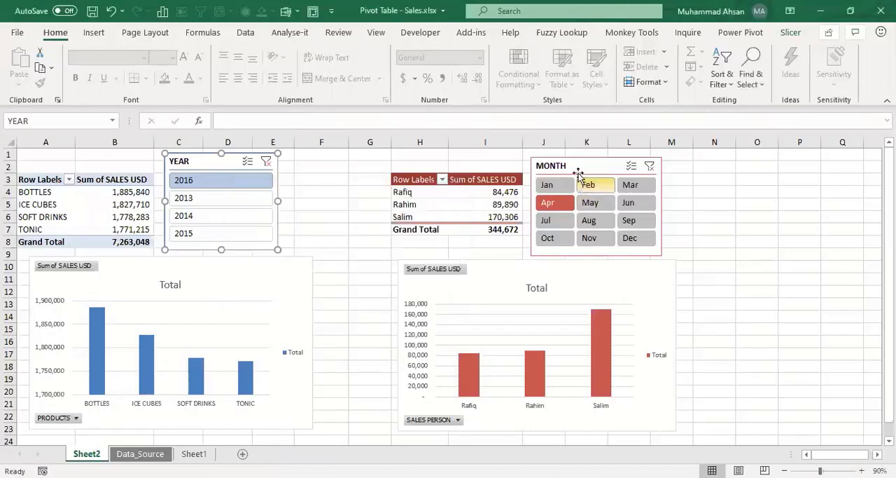
Step: Connect the MONTH slicer to PivotTable1 as well through its report connections
{"action": "left_click", "coordinate": [580, 171]}
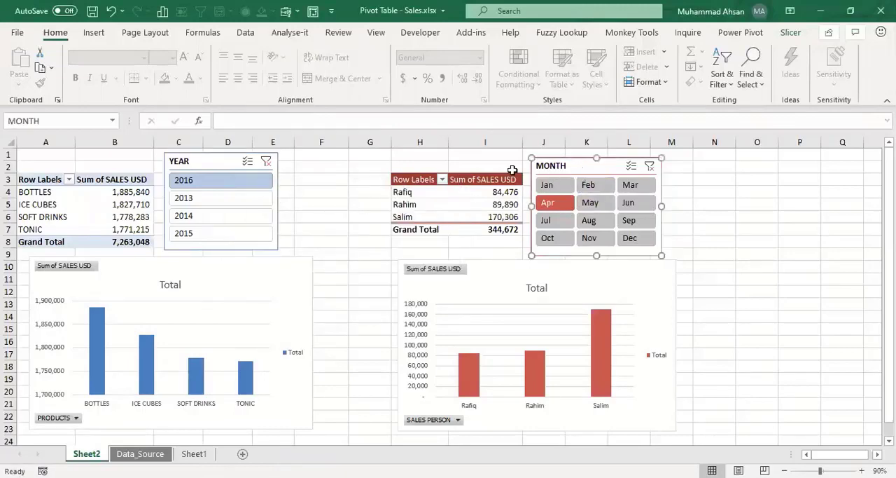
{"action": "left_click", "coordinate": [483, 193]}
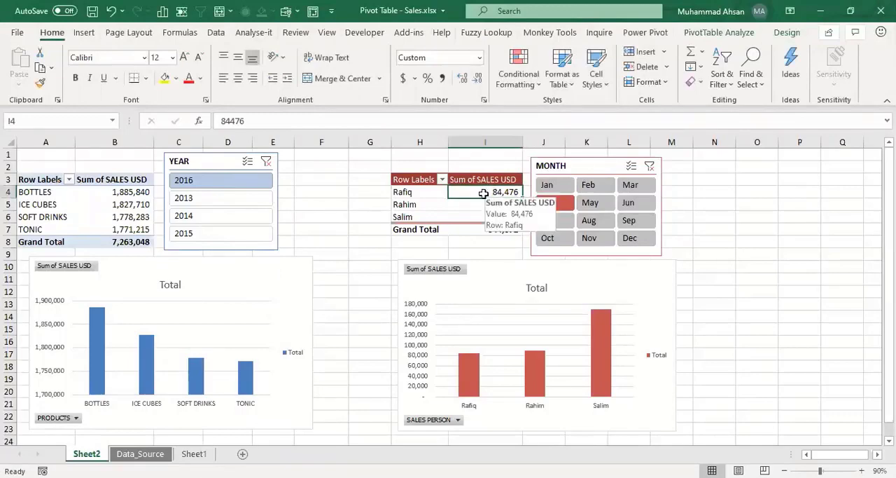
{"action": "left_click", "coordinate": [586, 167]}
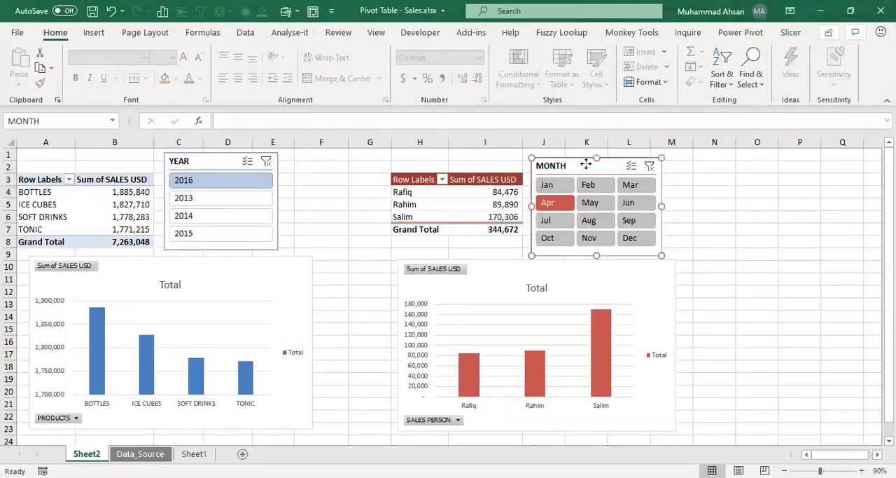
{"action": "right_click", "coordinate": [586, 166]}
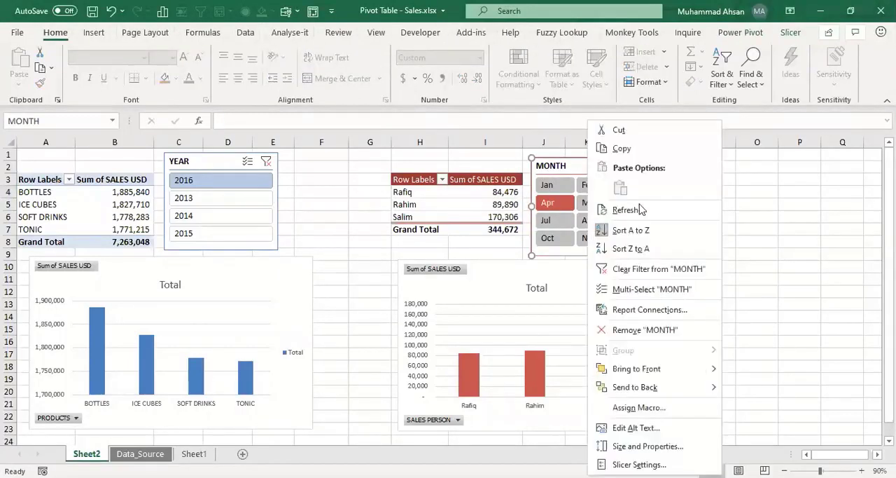
{"action": "left_click", "coordinate": [625, 310]}
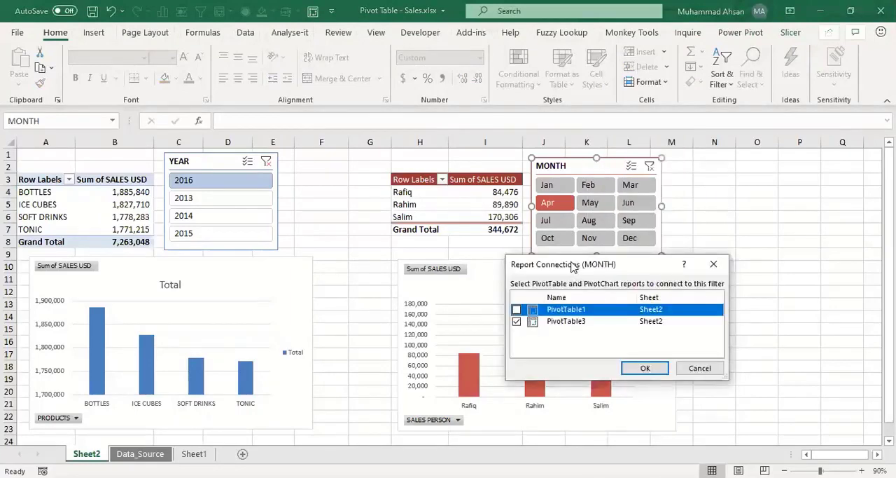
{"action": "left_click_drag", "start_coordinate": [573, 267], "coordinate": [496, 197]}
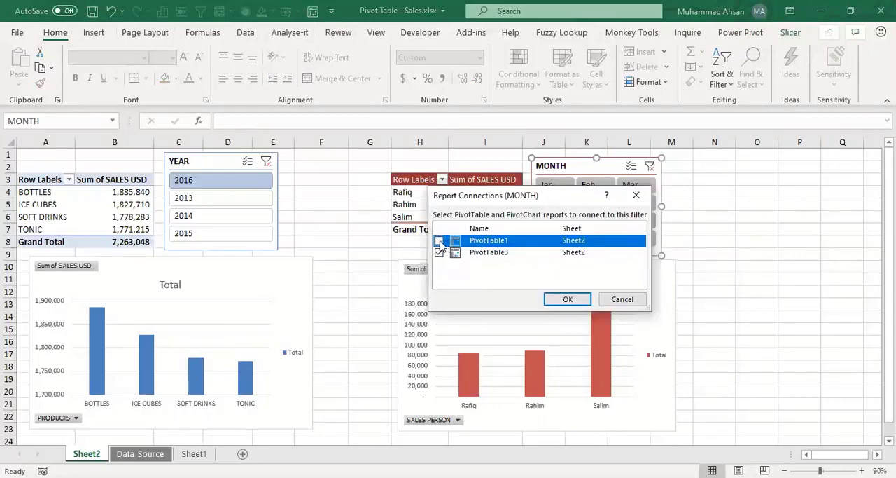
{"action": "left_click", "coordinate": [439, 241]}
{"action": "left_click", "coordinate": [568, 299]}
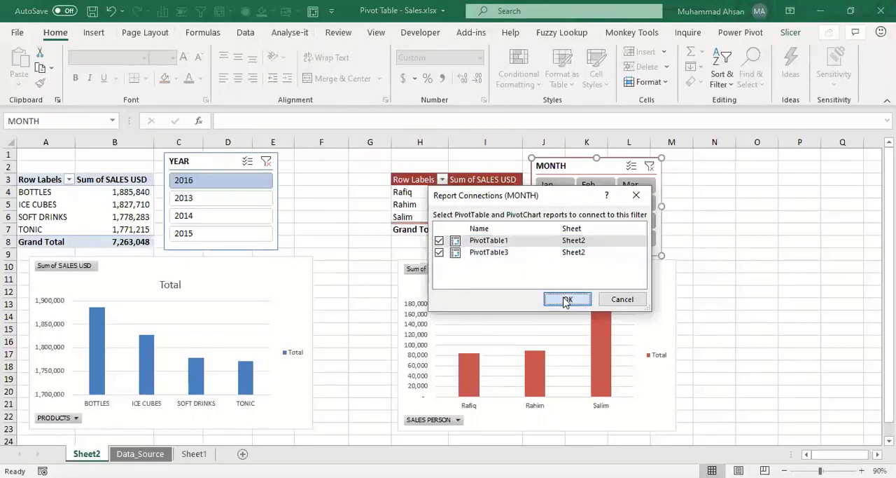
{"action": "left_click", "coordinate": [382, 252]}
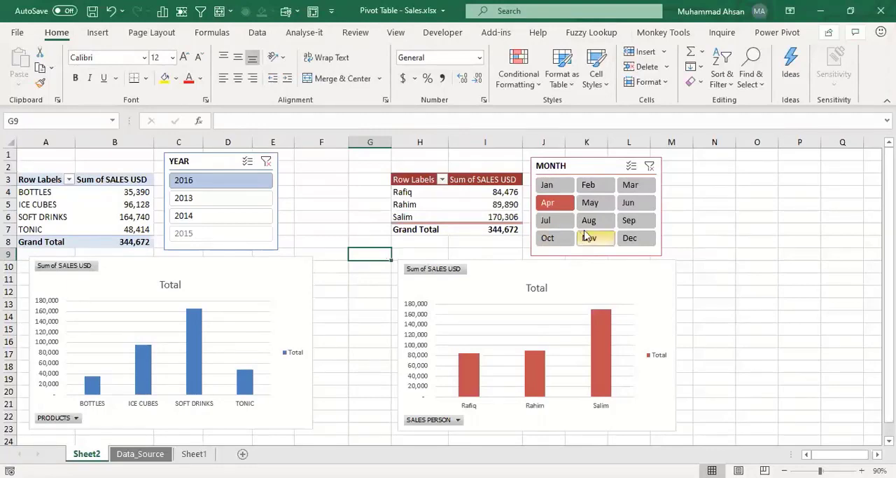
Step: Filter both pivot tables with the MONTH slicer to May, Aug, Jul, Apr, Feb and finally May
{"action": "left_click", "coordinate": [590, 202]}
{"action": "left_click", "coordinate": [590, 221]}
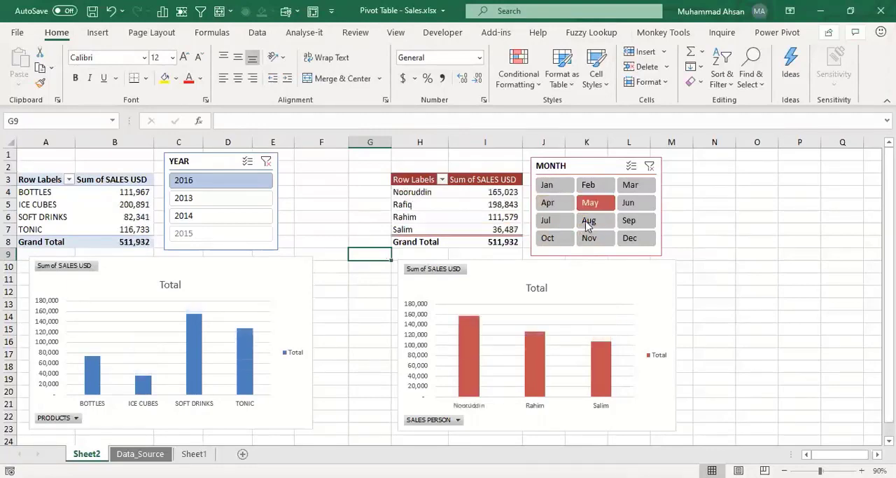
{"action": "left_click", "coordinate": [559, 221]}
{"action": "left_click", "coordinate": [560, 205]}
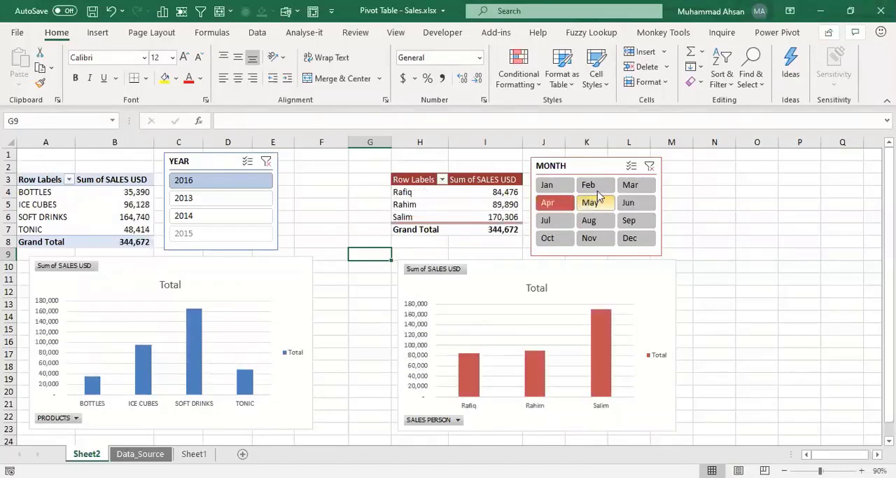
{"action": "left_click", "coordinate": [589, 184]}
{"action": "left_click", "coordinate": [591, 203]}
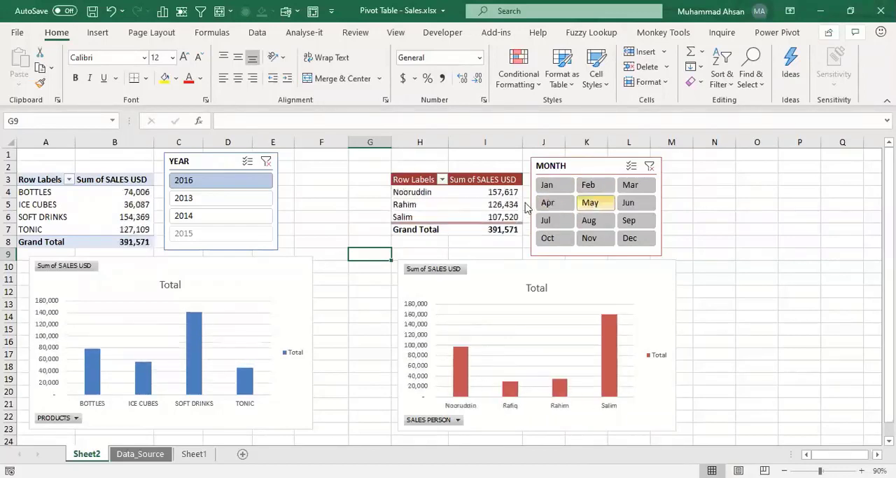
Step: Filter both pivot tables with the YEAR slicer to 2013, 2014, 2013 and finally 2016
{"action": "left_click", "coordinate": [203, 198]}
{"action": "left_click", "coordinate": [203, 215]}
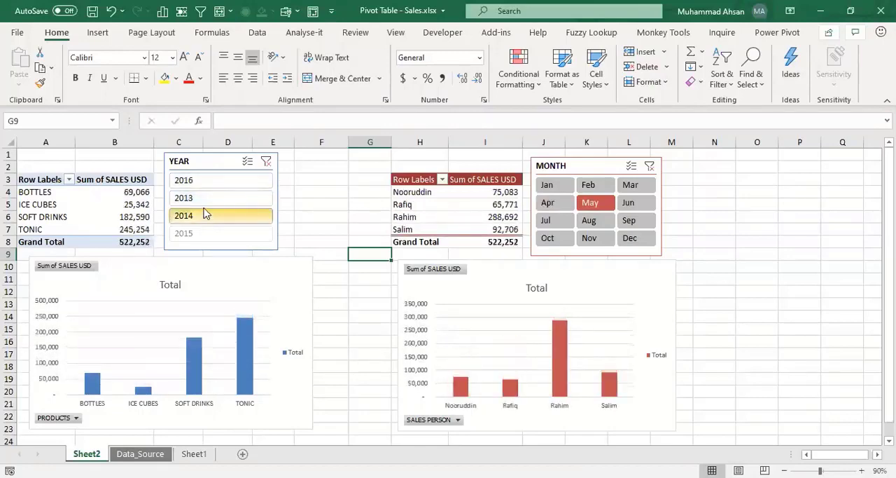
{"action": "left_click", "coordinate": [200, 198]}
{"action": "left_click", "coordinate": [216, 184]}
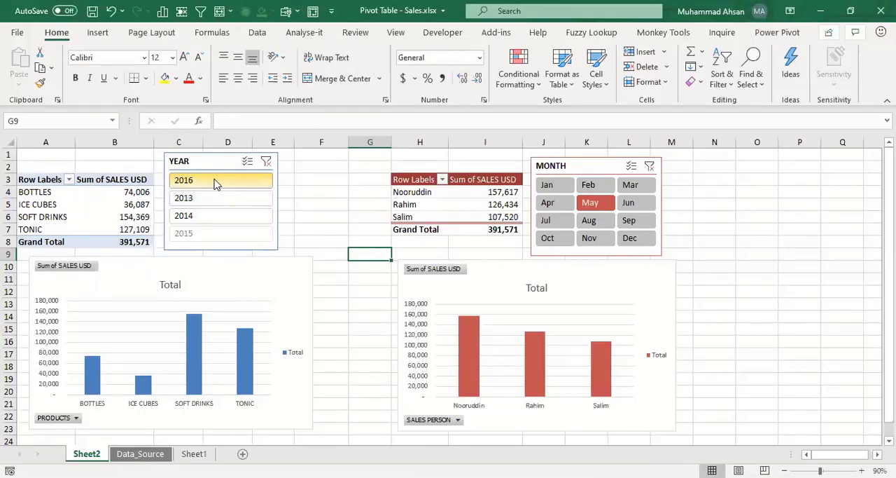
Step: Filter both pivot tables to the months Jan through Mar and the year 2013, and inspect their sales values
{"action": "left_click_drag", "start_coordinate": [547, 185], "coordinate": [636, 188]}
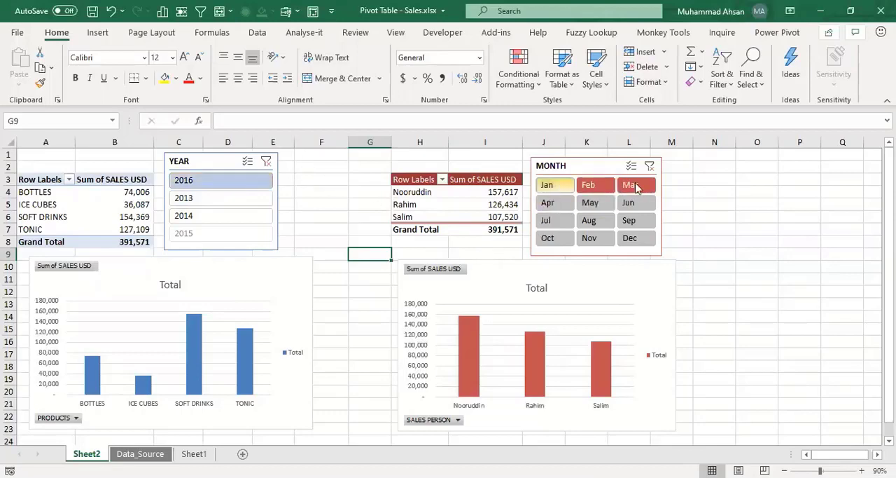
{"action": "left_click", "coordinate": [189, 202]}
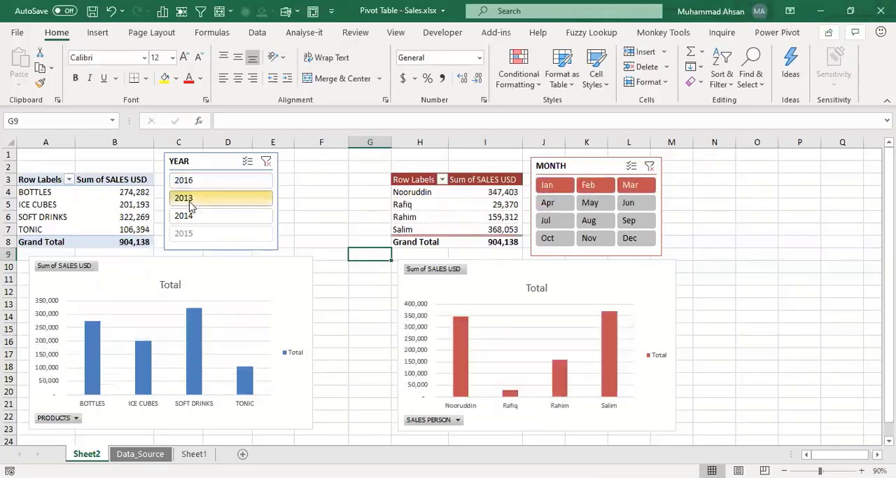
{"action": "left_click", "coordinate": [138, 216]}
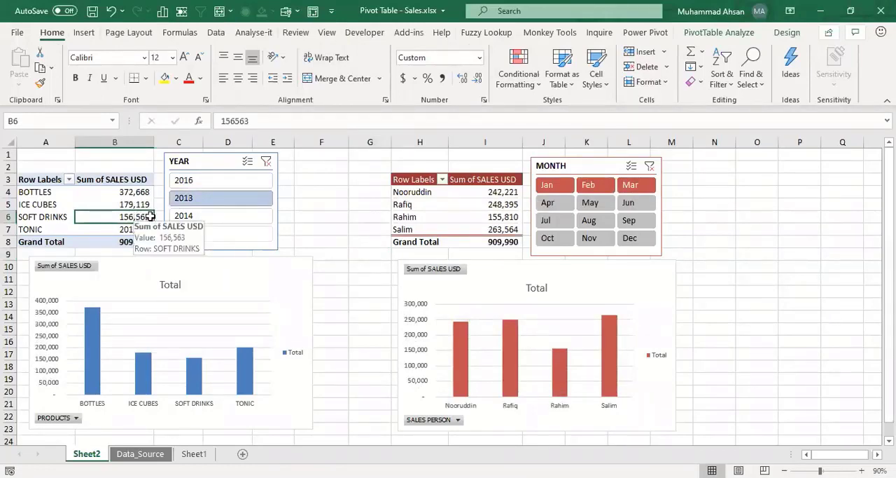
{"action": "left_click", "coordinate": [427, 204]}
{"action": "left_click", "coordinate": [476, 204]}
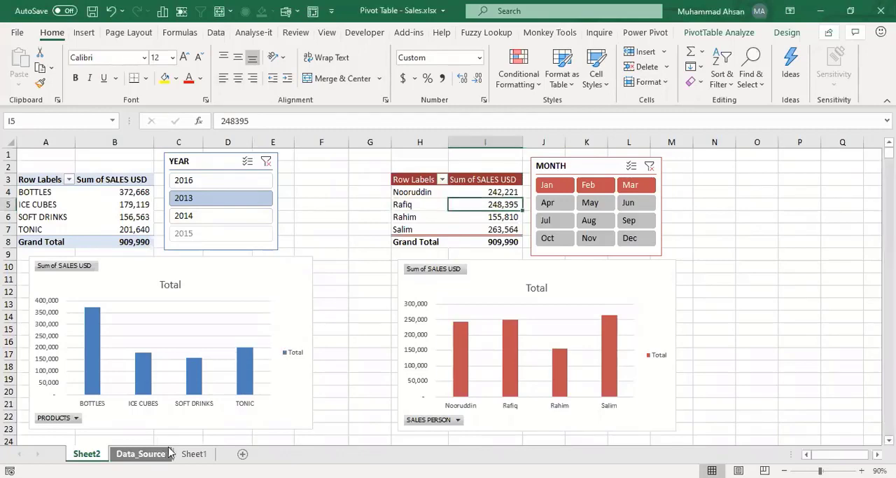
Step: Insert an empty pivot table on a new worksheet from the complete data range of the Data_Source sheet
{"action": "left_click", "coordinate": [140, 453]}
{"action": "left_click", "coordinate": [194, 289]}
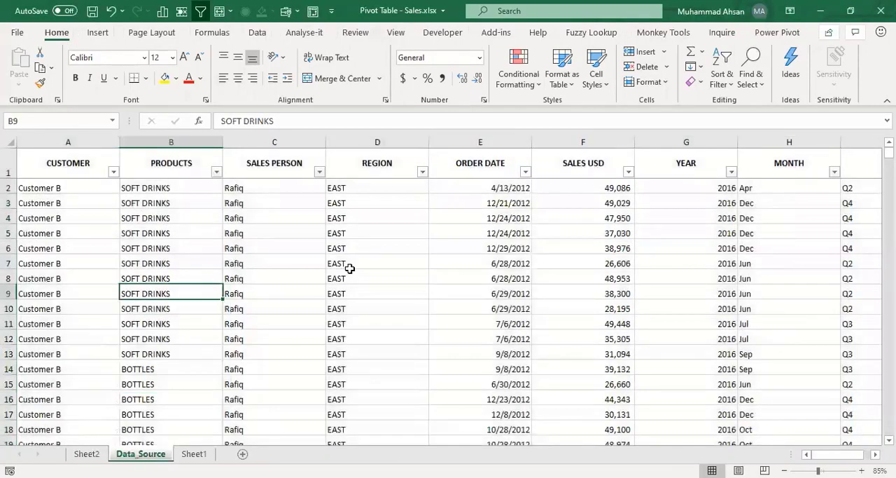
{"action": "key", "text": "ctrl+Home"}
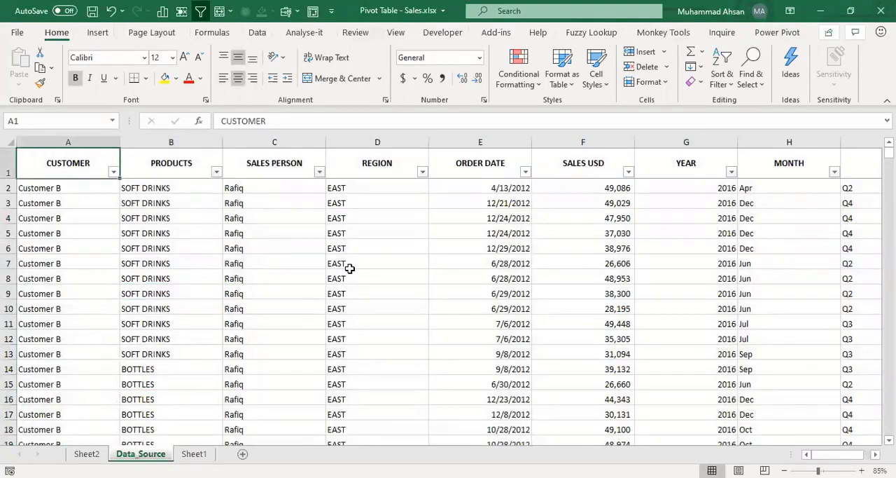
{"action": "key", "text": "ctrl+shift+End"}
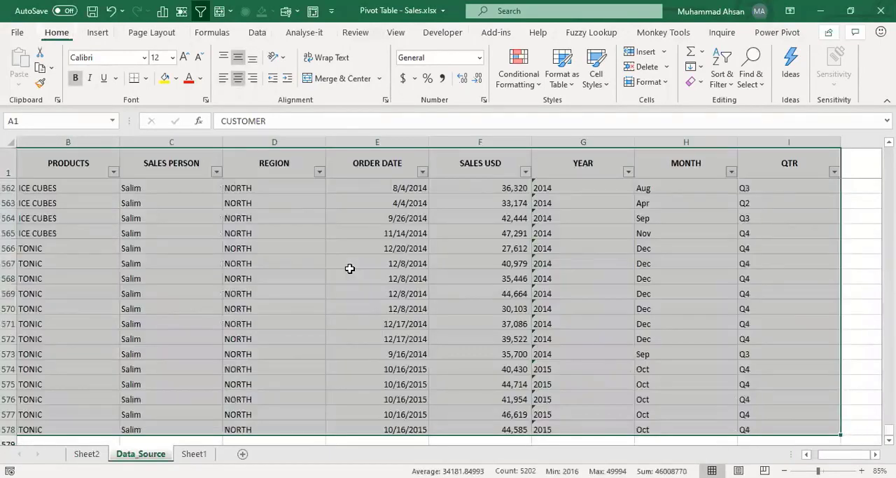
{"action": "key", "text": "alt+n"}
{"action": "key", "text": "v"}
{"action": "key", "text": "Return"}
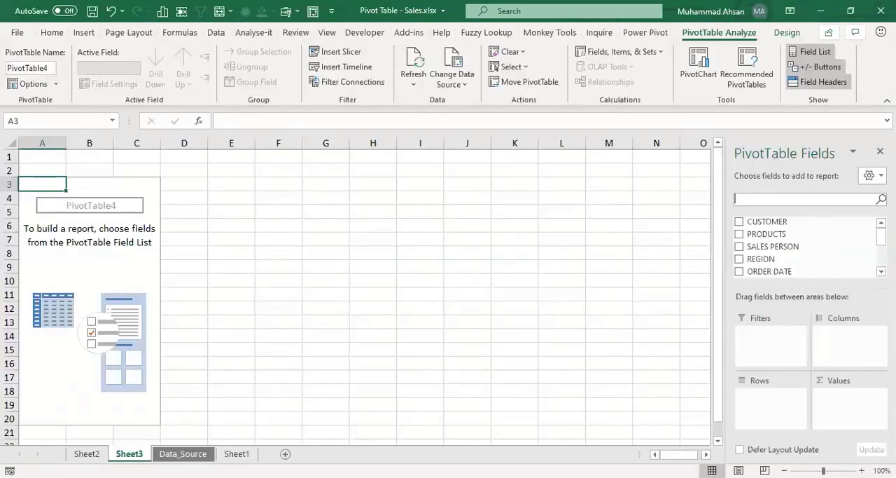
Step: Build the new pivot table with MONTH in Rows and SALES USD summed in Values
{"action": "left_click_drag", "start_coordinate": [882, 237], "coordinate": [882, 237]}
{"action": "scroll", "coordinate": [805, 246], "scroll_direction": "down", "scroll_amount": 2}
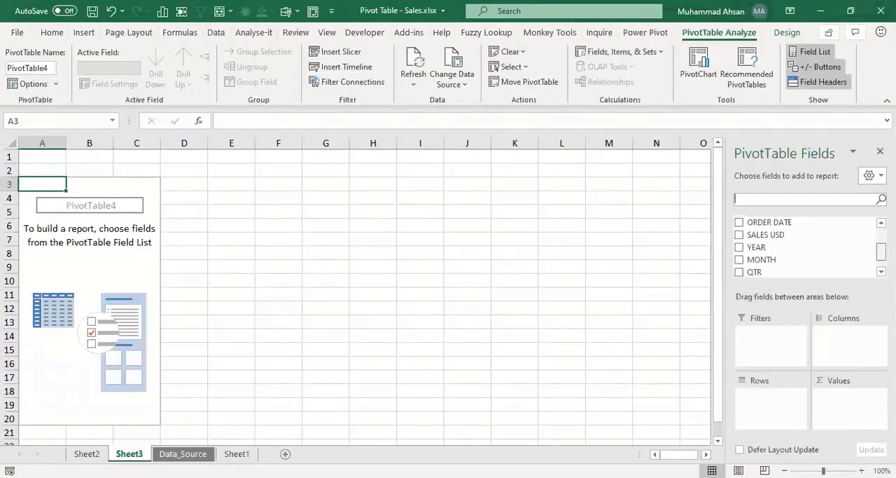
{"action": "left_click_drag", "start_coordinate": [778, 258], "coordinate": [777, 409]}
{"action": "left_click_drag", "start_coordinate": [779, 226], "coordinate": [855, 410]}
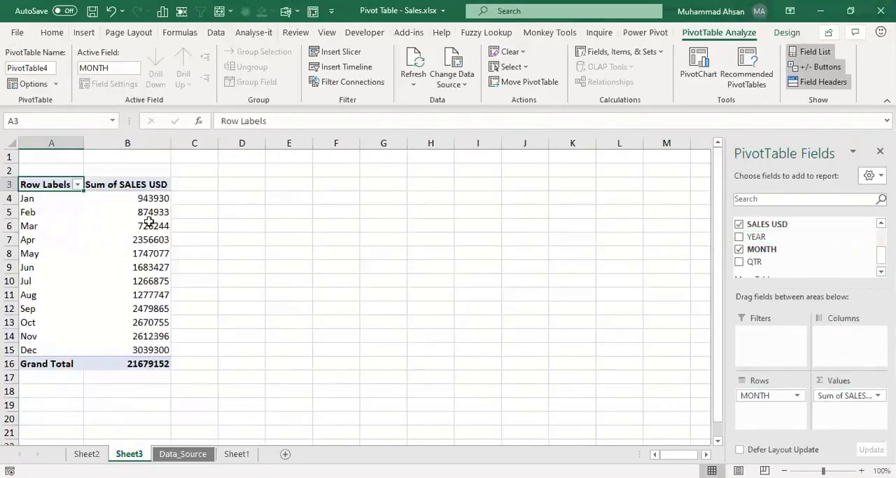
Step: Format all Sum of SALES USD values, including the grand total, with comma separators and no decimals
{"action": "mouse_move", "coordinate": [145, 203]}
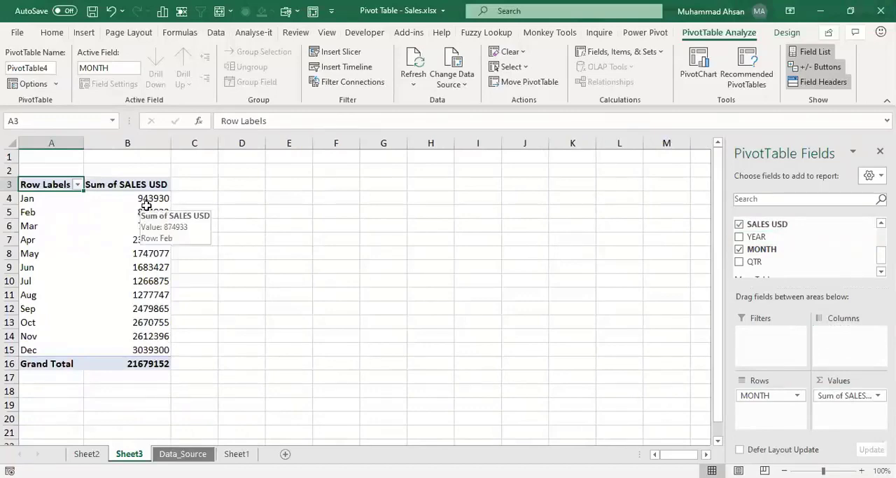
{"action": "left_click_drag", "start_coordinate": [143, 199], "coordinate": [144, 359]}
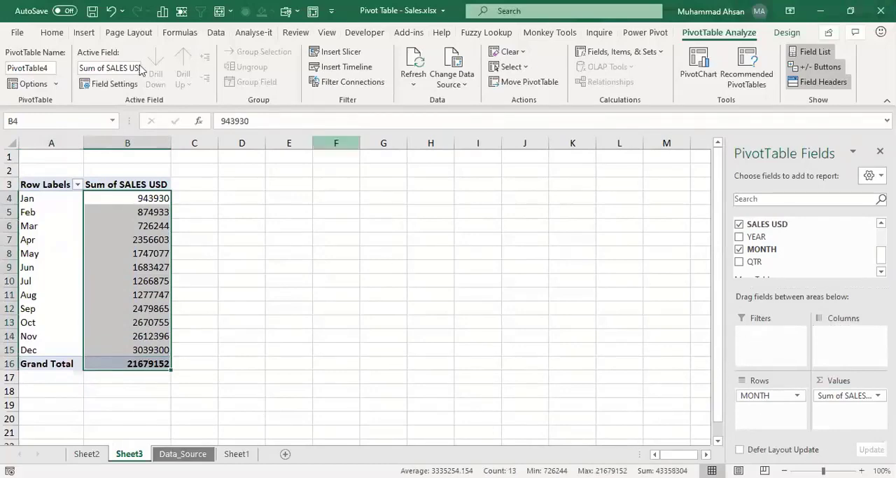
{"action": "left_click", "coordinate": [53, 33]}
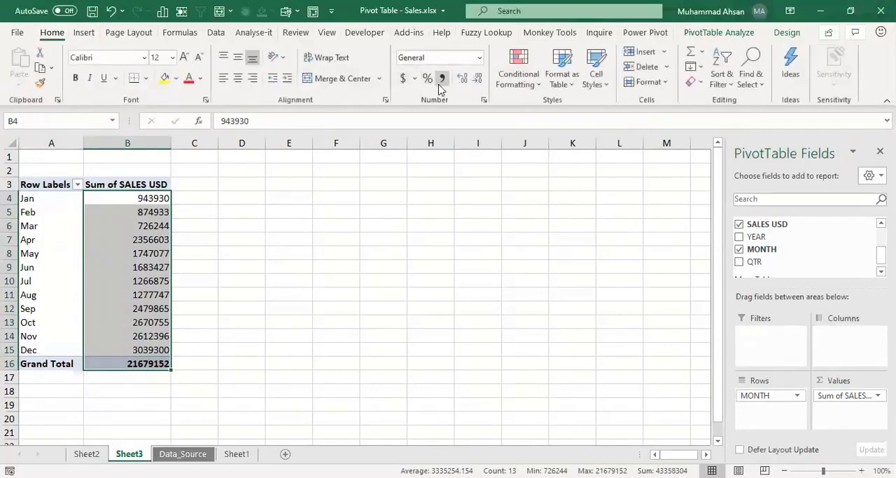
{"action": "left_click", "coordinate": [403, 79]}
{"action": "double_click", "coordinate": [477, 77]}
{"action": "left_click", "coordinate": [143, 202]}
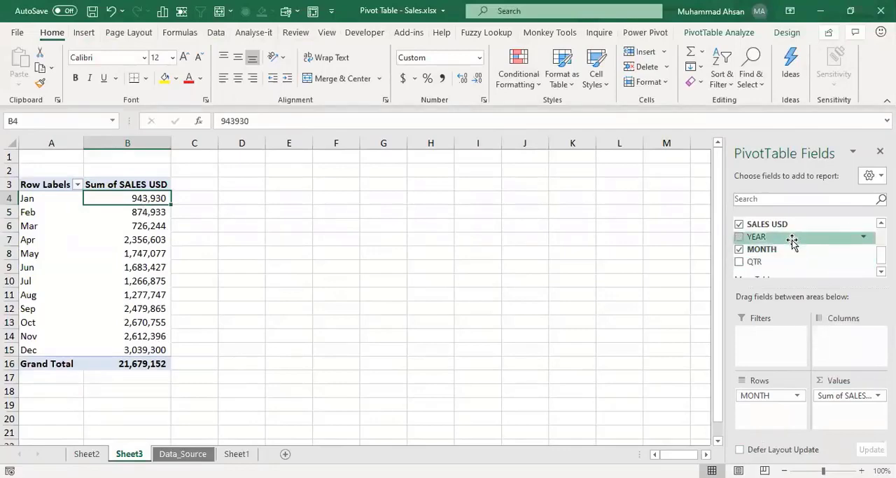
Step: Add SALES USD to Values two more times and go through the first monthly values of the second column
{"action": "left_click_drag", "start_coordinate": [778, 225], "coordinate": [842, 427]}
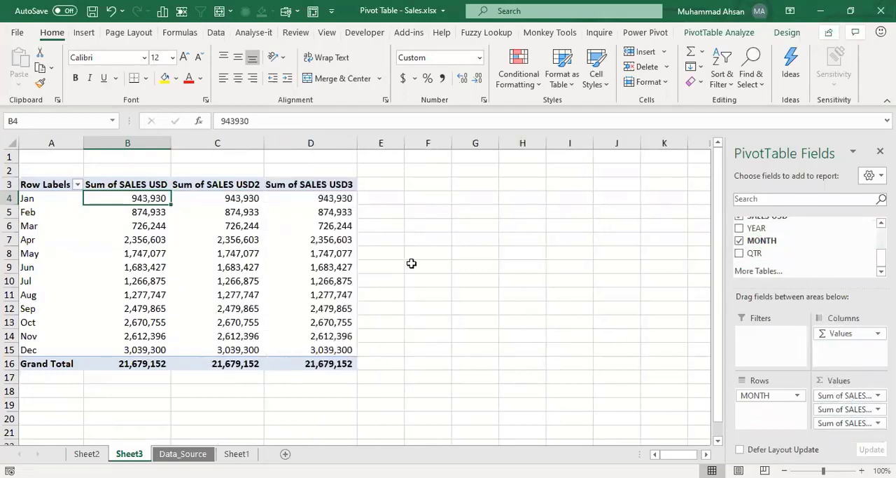
{"action": "left_click", "coordinate": [235, 211]}
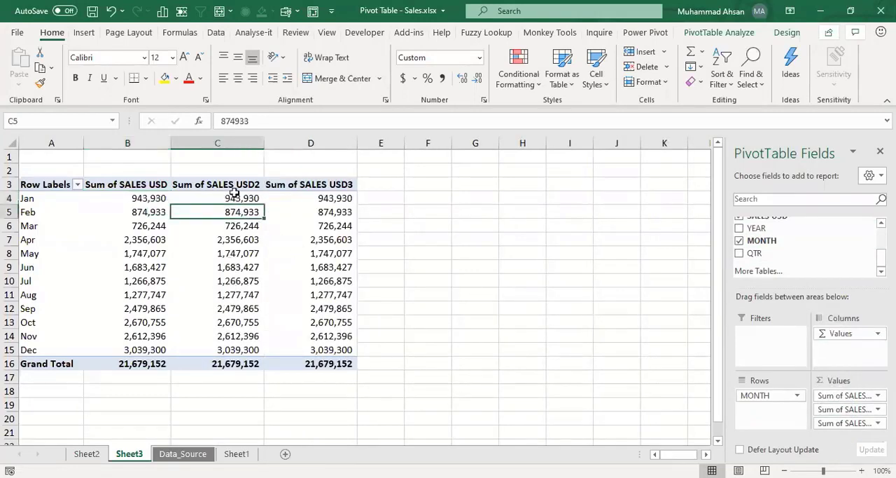
{"action": "left_click", "coordinate": [235, 198]}
{"action": "key", "text": "Down"}
{"action": "key", "text": "Down"}
{"action": "key", "text": "Down"}
{"action": "key", "text": "Down"}
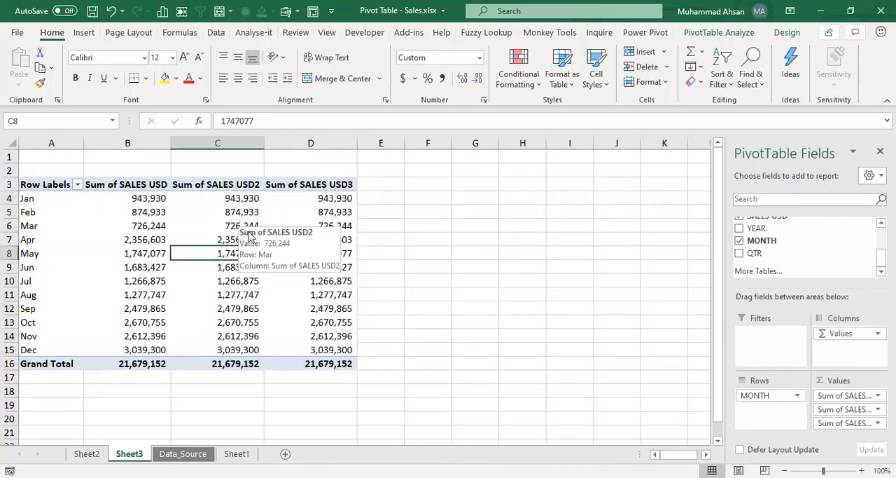
Step: Summarize the second SALES USD value column by Average and go through its monthly values down to December
{"action": "left_click", "coordinate": [228, 225]}
{"action": "right_click", "coordinate": [229, 226]}
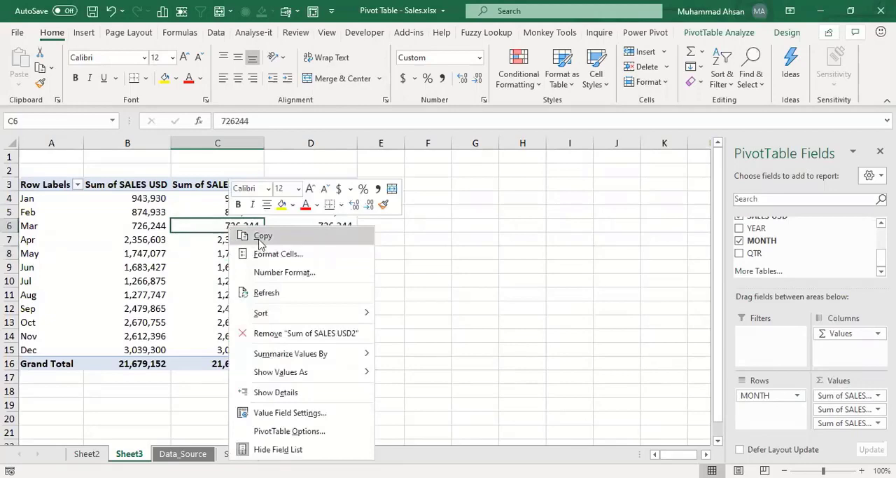
{"action": "left_click", "coordinate": [306, 412]}
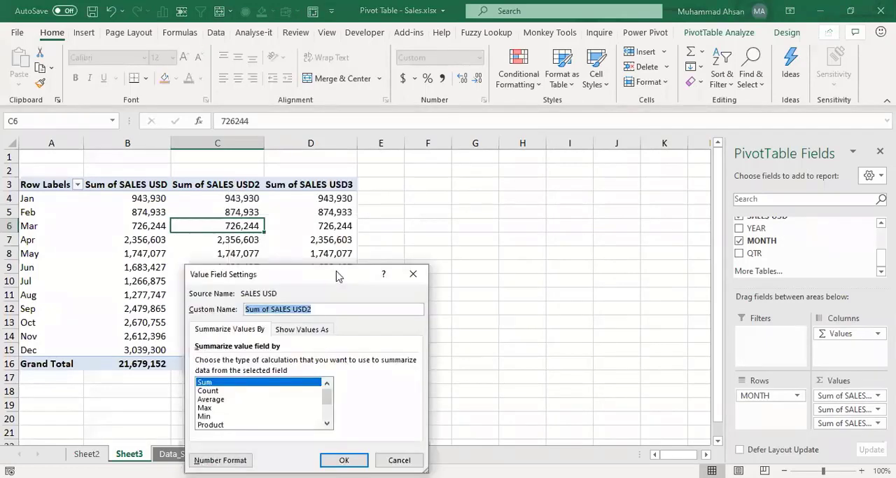
{"action": "left_click_drag", "start_coordinate": [336, 276], "coordinate": [524, 158]}
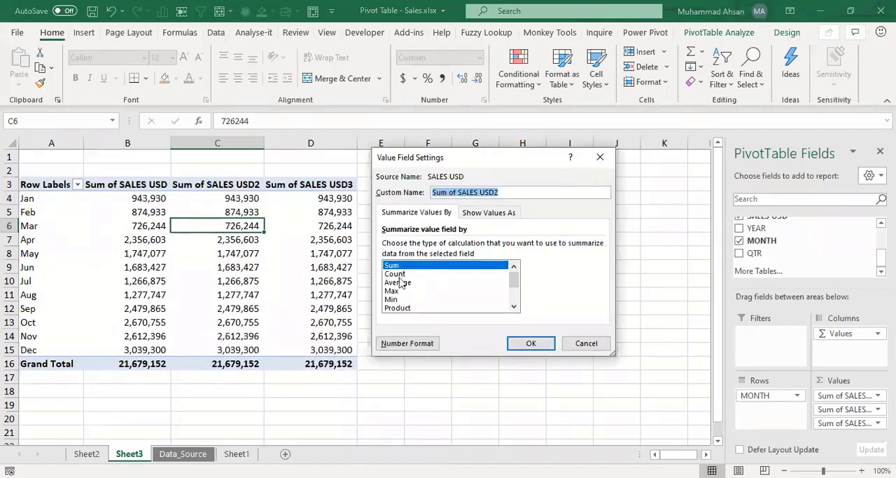
{"action": "left_click", "coordinate": [399, 283]}
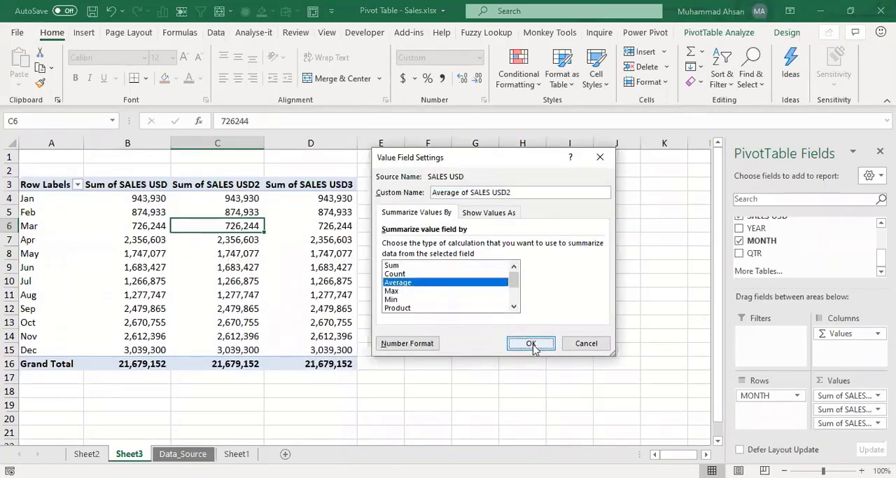
{"action": "double_click", "coordinate": [411, 283]}
{"action": "left_click", "coordinate": [257, 203]}
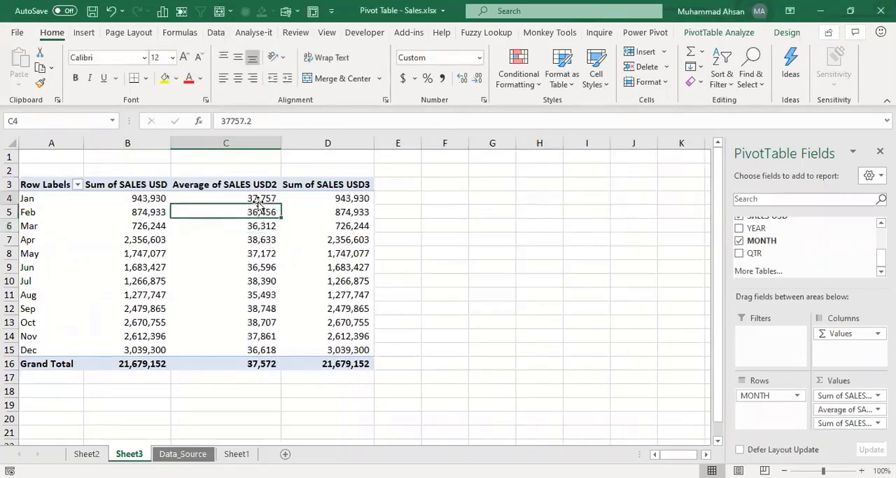
{"action": "left_click", "coordinate": [244, 214]}
{"action": "left_click", "coordinate": [242, 281]}
{"action": "left_click", "coordinate": [252, 336]}
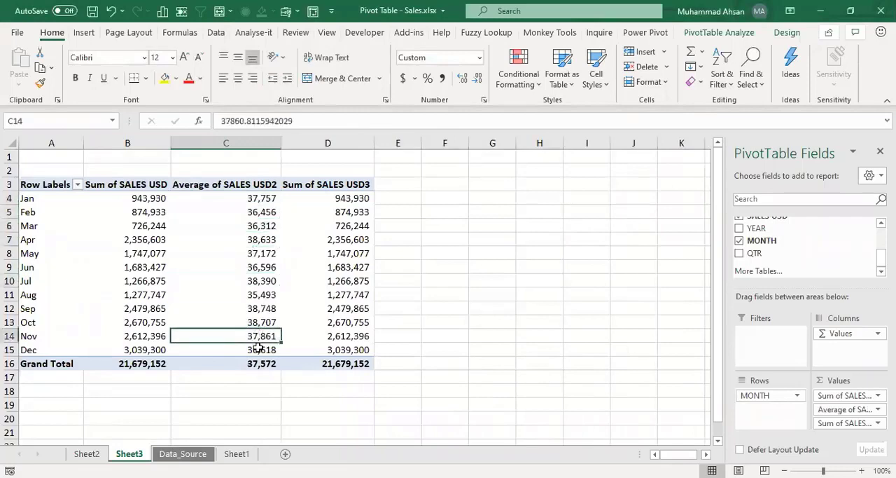
{"action": "left_click", "coordinate": [260, 355]}
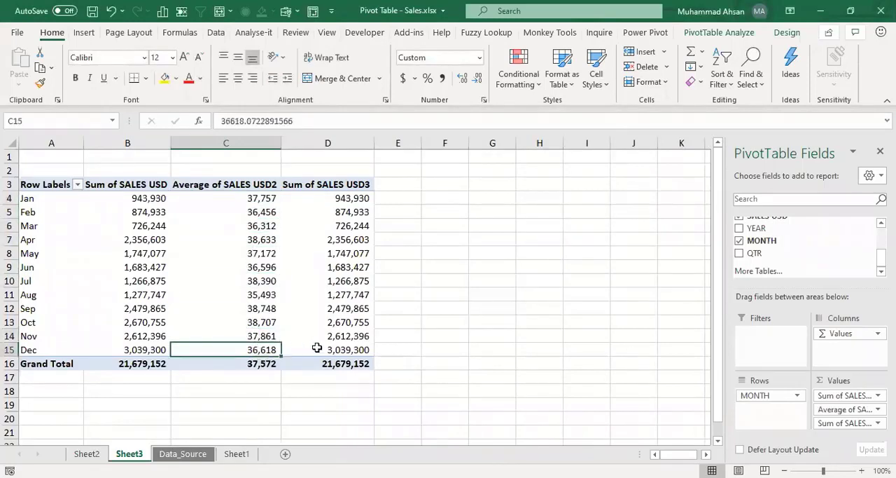
Step: Summarize the third SALES USD value column by Count
{"action": "left_click", "coordinate": [342, 215]}
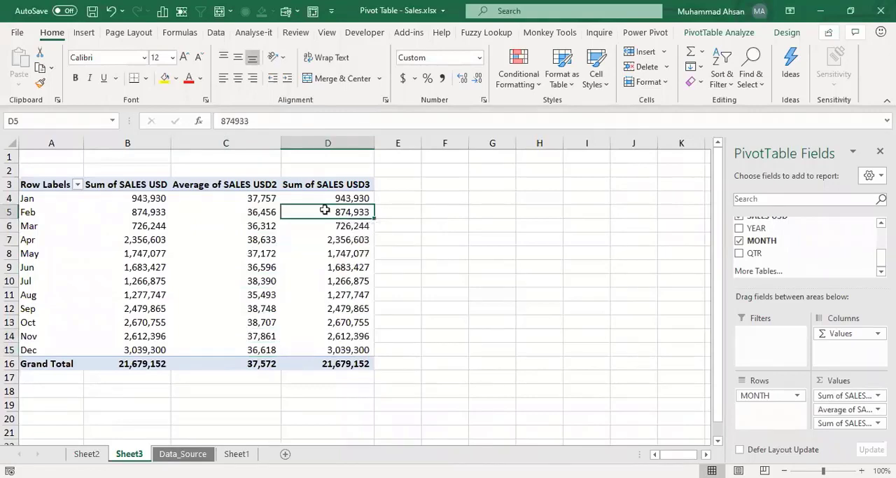
{"action": "right_click", "coordinate": [325, 210]}
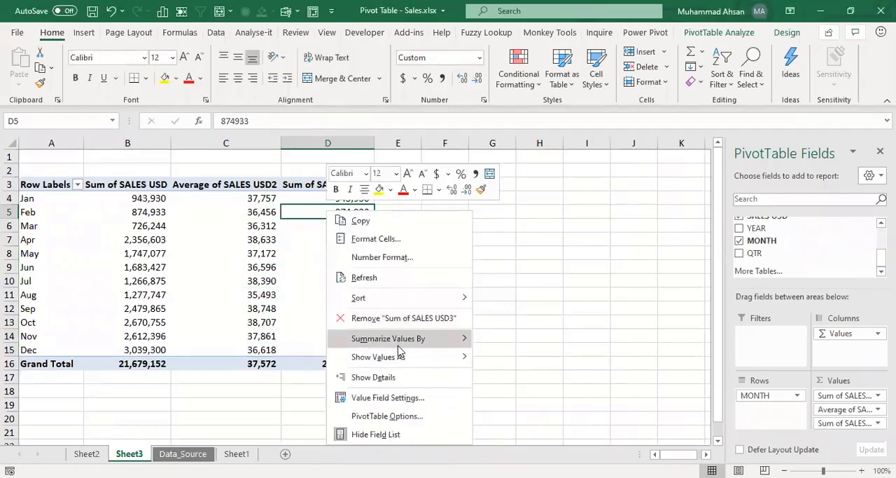
{"action": "left_click", "coordinate": [388, 397]}
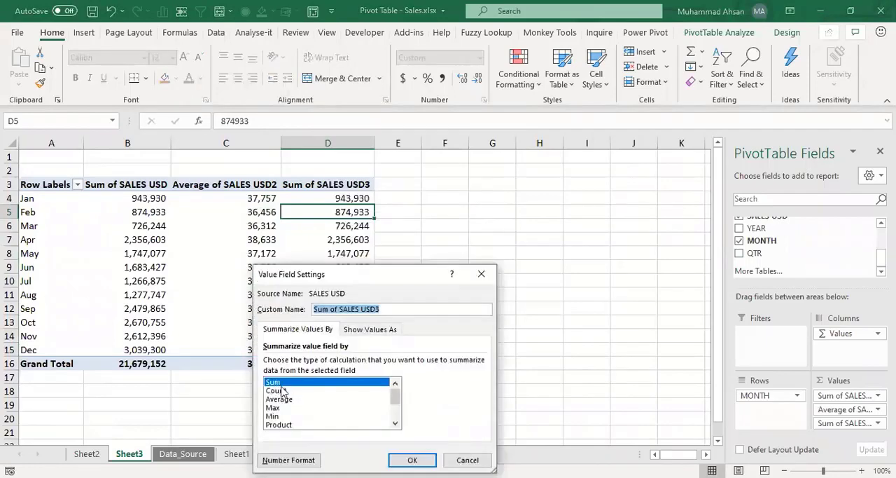
{"action": "left_click", "coordinate": [276, 390]}
{"action": "key", "text": "Return"}
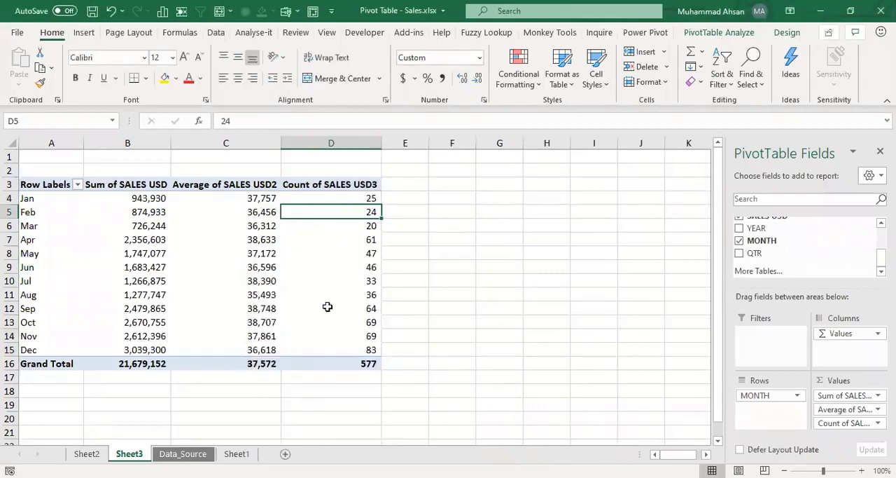
Step: Compare the January sum, average and count across the three value columns of the pivot table
{"action": "left_click", "coordinate": [327, 307]}
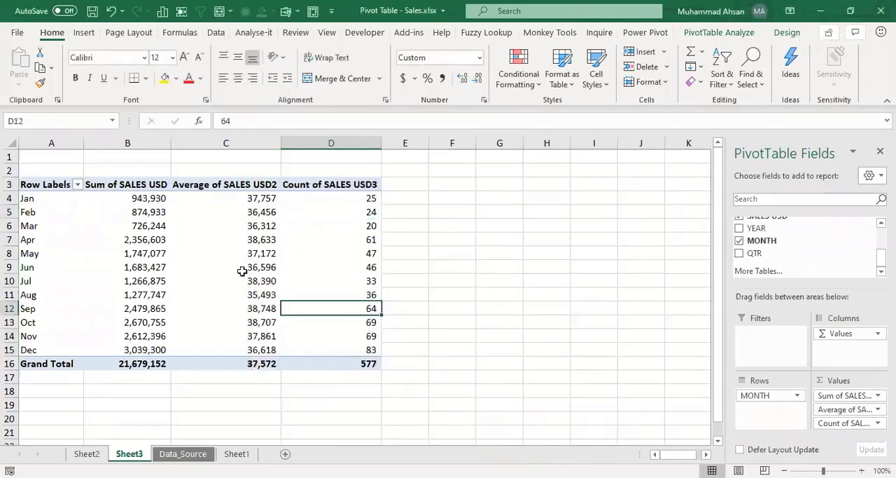
{"action": "left_click", "coordinate": [158, 201]}
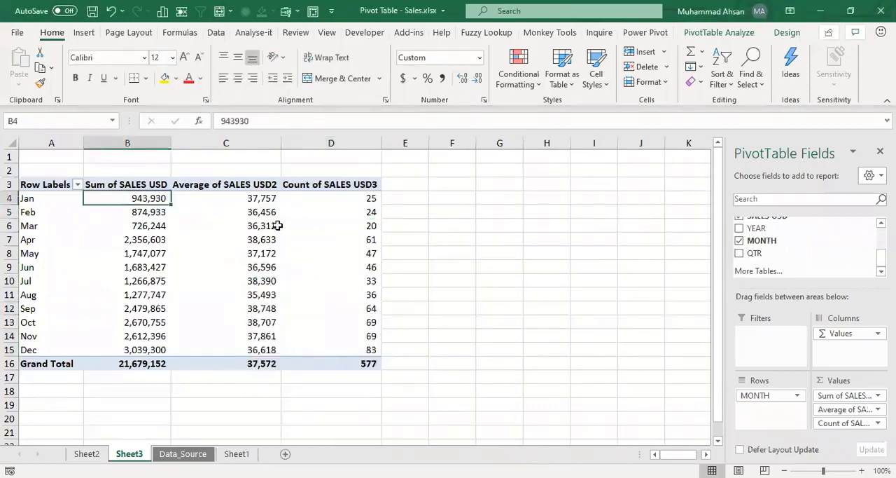
{"action": "mouse_move", "coordinate": [278, 225]}
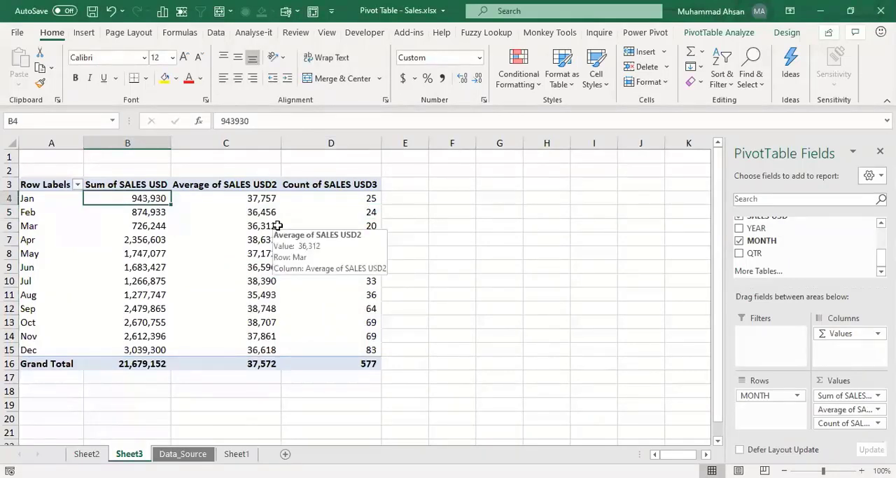
{"action": "key", "text": "Right"}
{"action": "key", "text": "Right"}
{"action": "key", "text": "Left"}
{"action": "key", "text": "Left"}
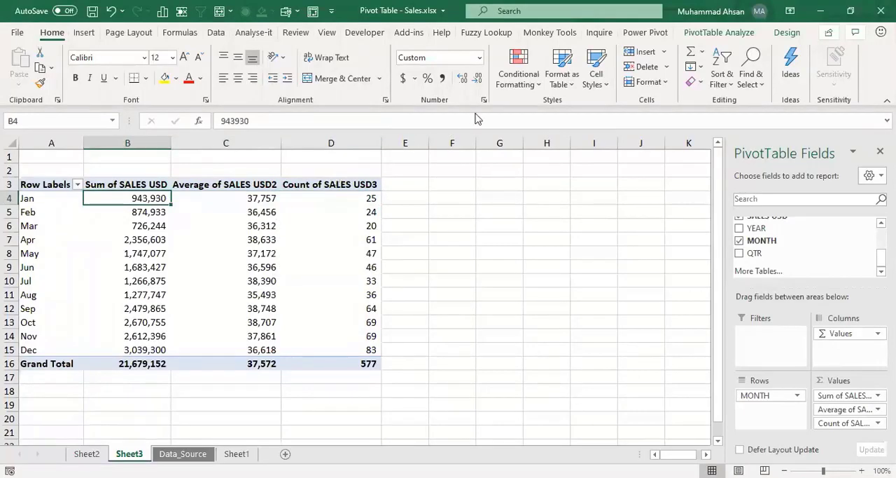
{"action": "left_click", "coordinate": [244, 199]}
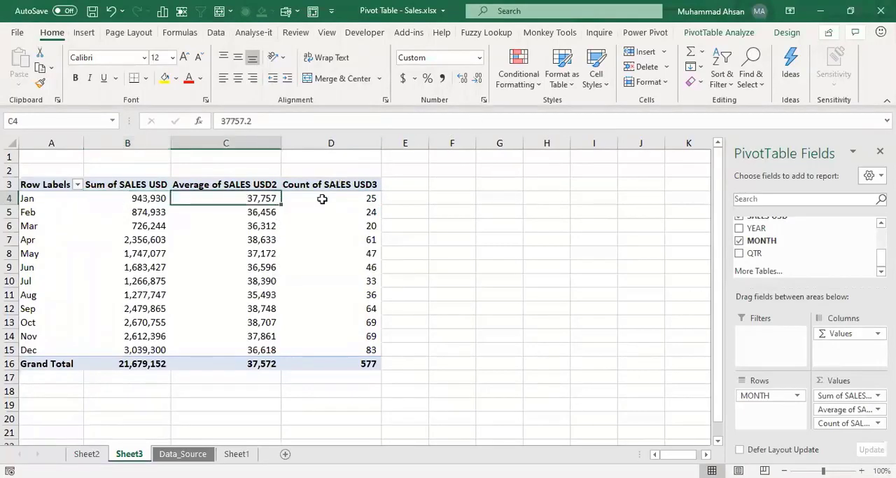
{"action": "left_click", "coordinate": [350, 199]}
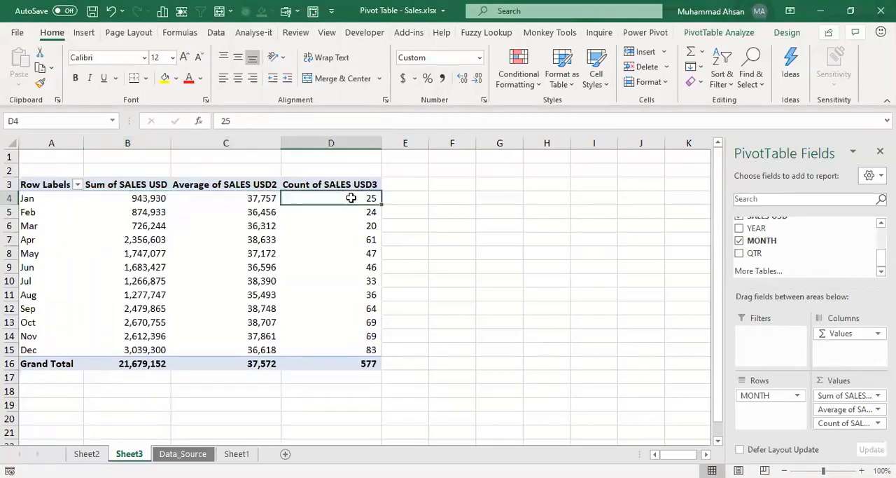
Step: Rename the Average of SALES USD2 column header as Average
{"action": "left_click", "coordinate": [215, 186]}
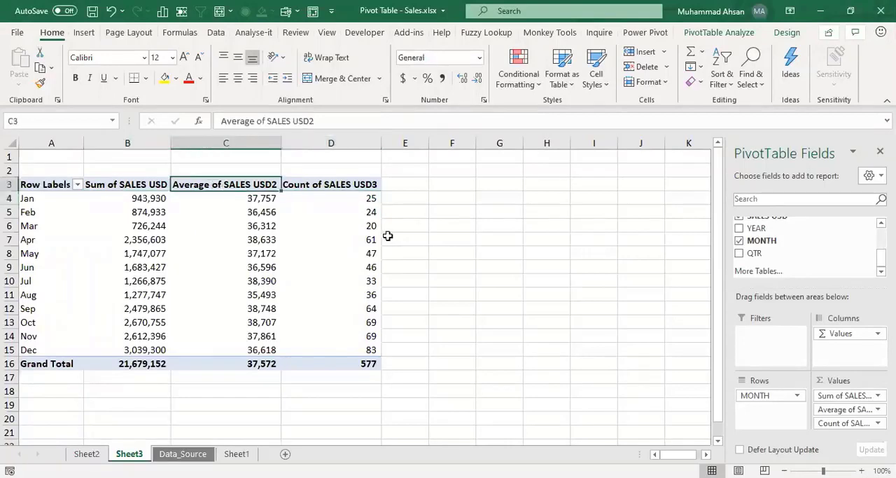
{"action": "key", "text": "Right"}
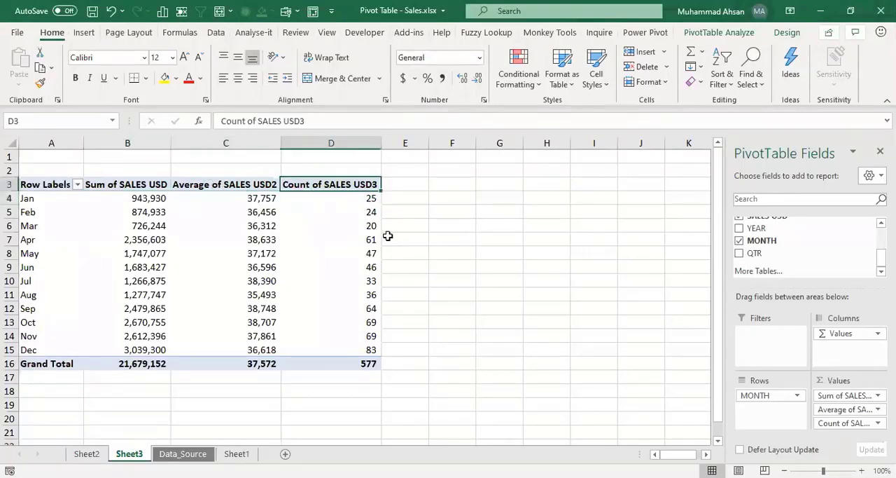
{"action": "key", "text": "Left"}
{"action": "key", "text": "Left"}
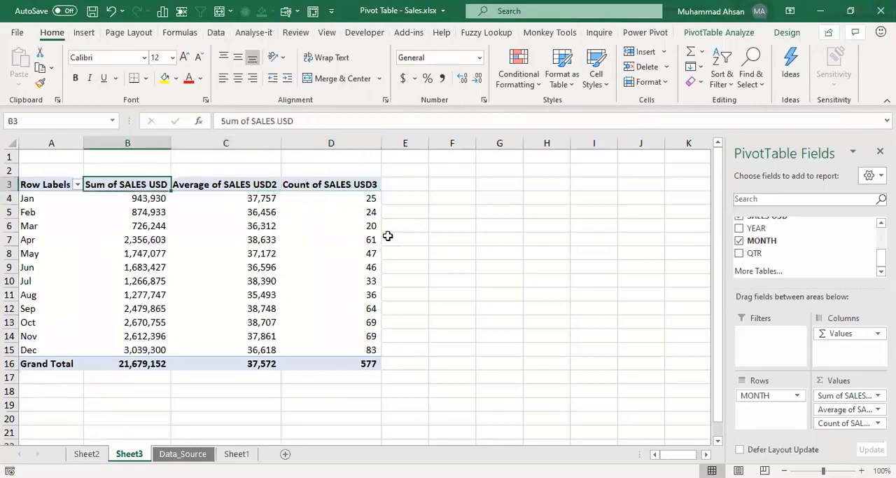
{"action": "key", "text": "Right"}
{"action": "key", "text": "Right"}
{"action": "key", "text": "Left"}
{"action": "type", "text": "aVERAGE"}
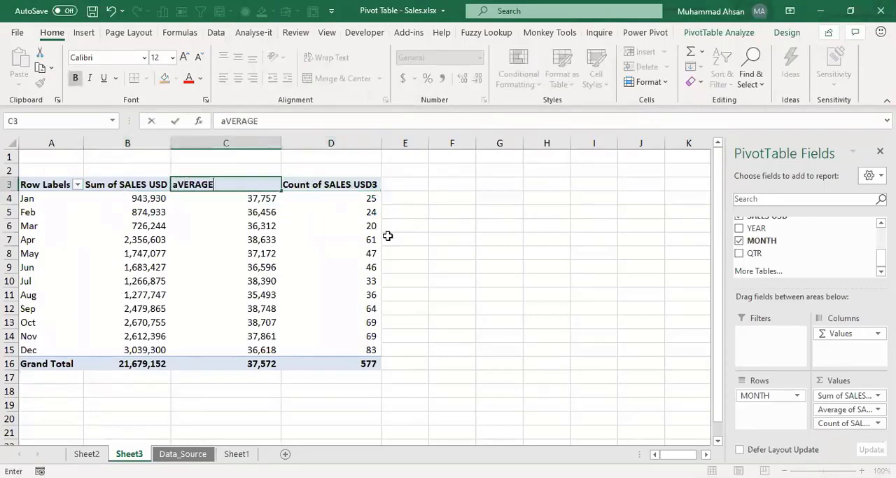
{"action": "key", "text": "Tab"}
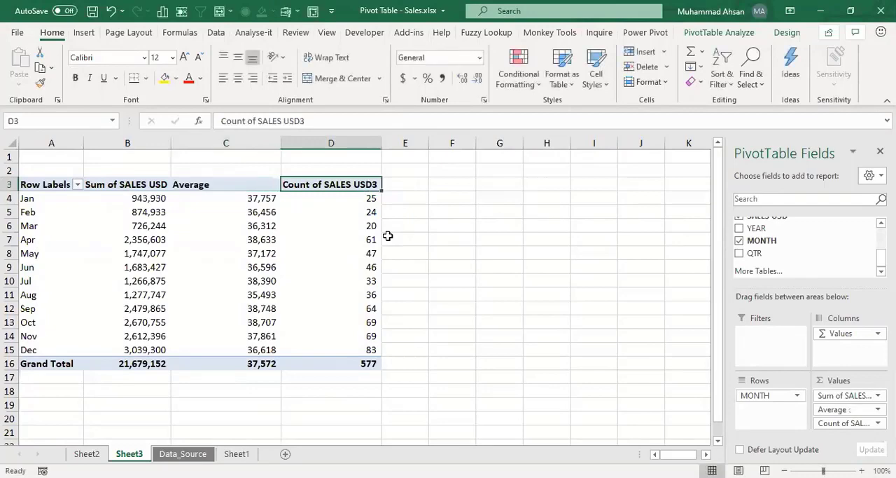
Step: Rename the Count of SALES USD3 column header as count
{"action": "type", "text": "count"}
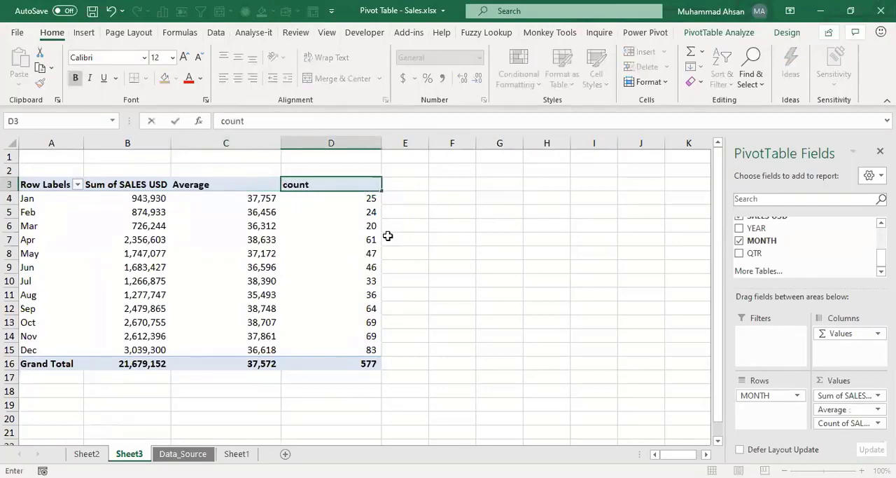
{"action": "key", "text": "Return"}
{"action": "key", "text": "Left"}
Step: Rename the third value column's header as Transactions
{"action": "type", "text": "T"}
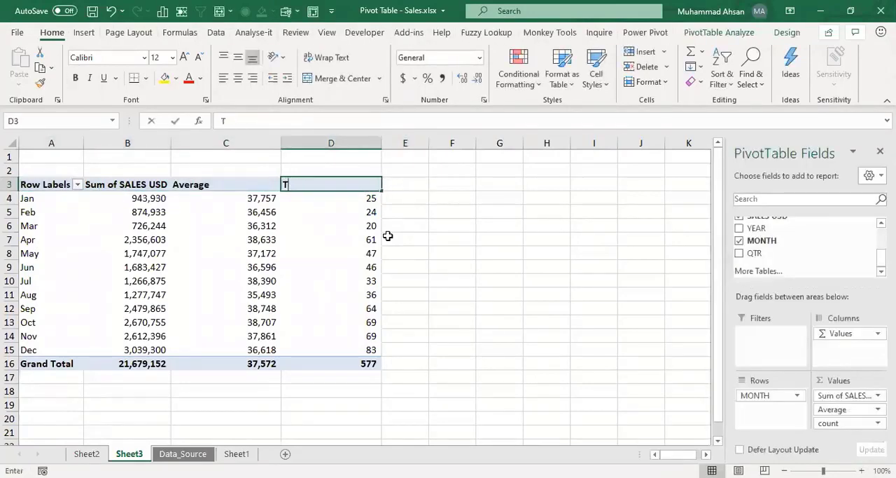
{"action": "type", "text": "ransactions"}
{"action": "key", "text": "Return"}
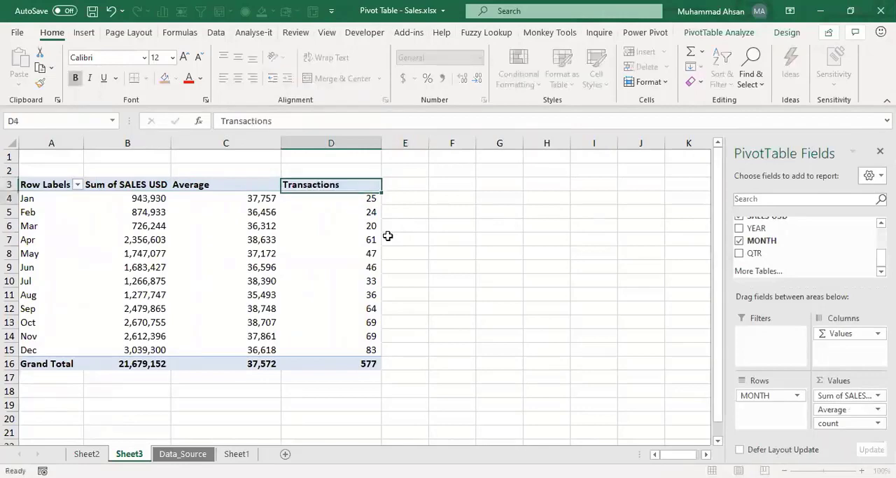
Step: Rename the Sum of SALES USD column header as Total
{"action": "key", "text": "Left"}
{"action": "key", "text": "Left"}
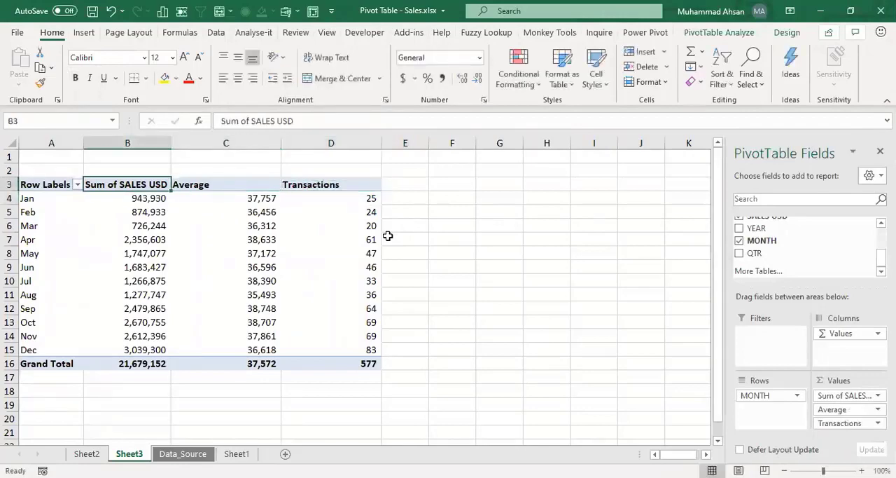
{"action": "type", "text": "Total"}
{"action": "key", "text": "Right"}
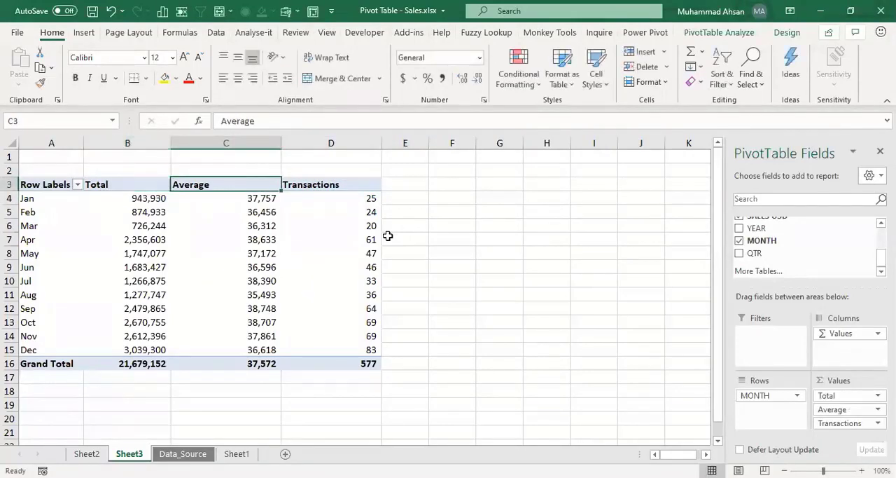
{"action": "key", "text": "Right"}
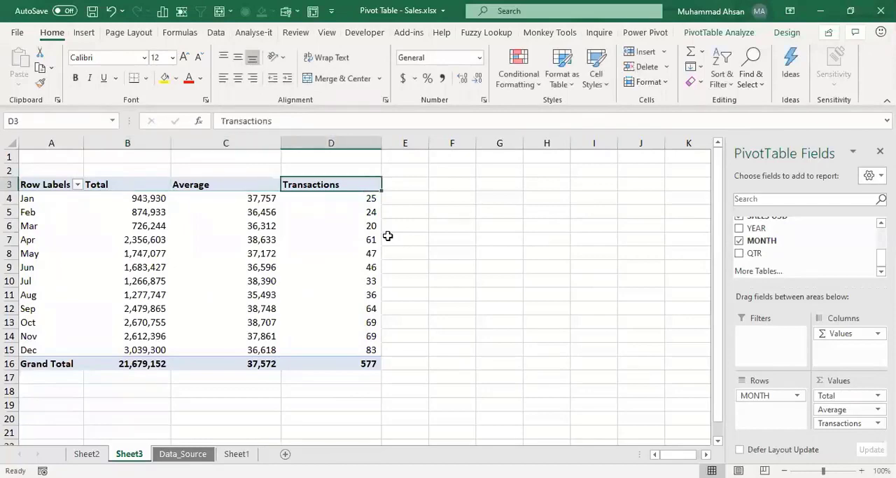
Step: Try to rename the Transactions header as Customer, the name of an existing source field, and discard the edit
{"action": "scroll", "coordinate": [876, 255], "scroll_direction": "up", "scroll_amount": 5}
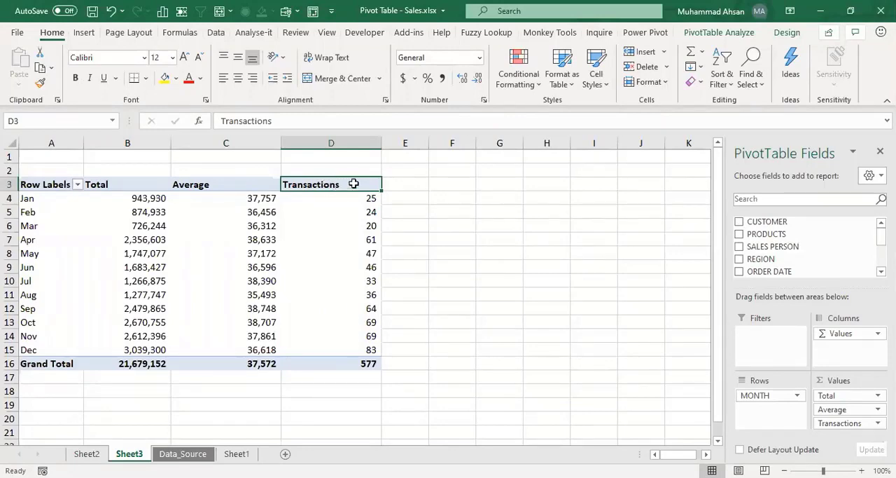
{"action": "type", "text": "Cu"}
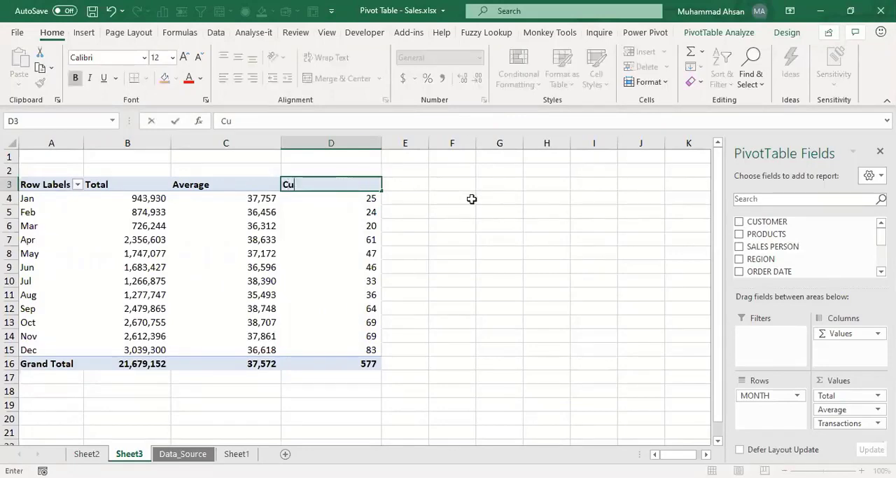
{"action": "type", "text": "stomer"}
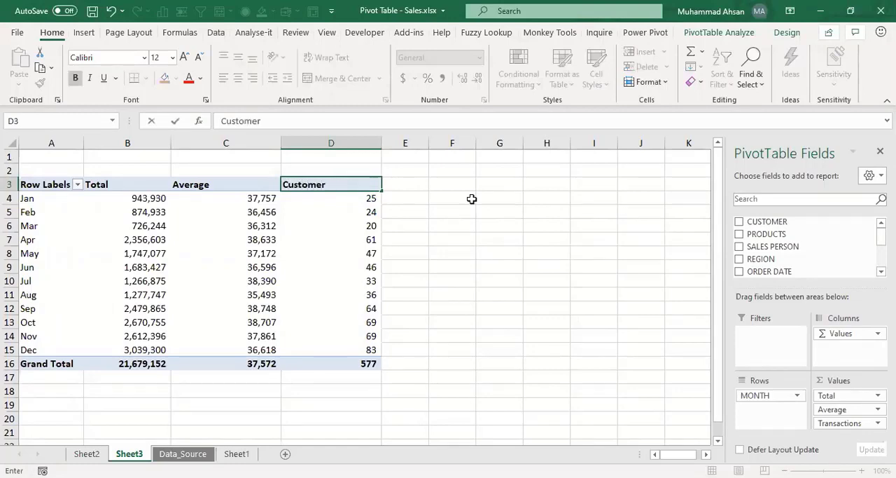
{"action": "key", "text": "Return"}
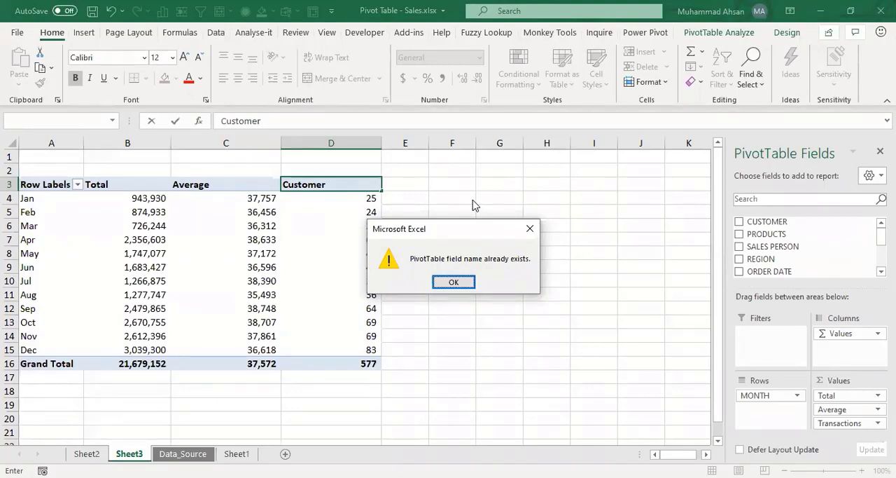
{"action": "left_click", "coordinate": [454, 281]}
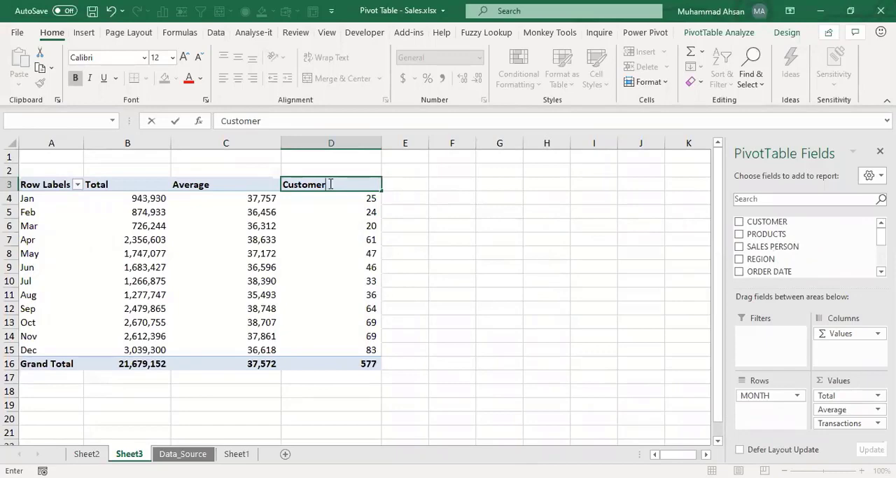
{"action": "key", "text": "Escape"}
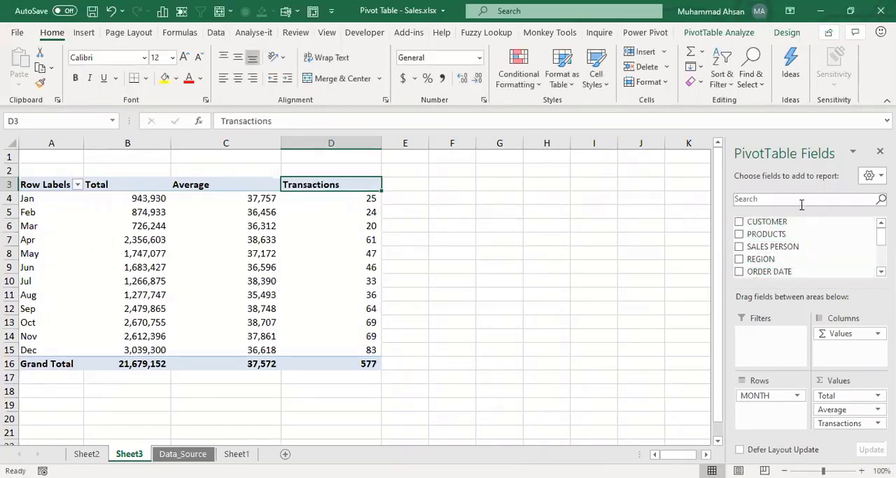
{"action": "scroll", "coordinate": [805, 245], "scroll_direction": "down", "scroll_amount": 3}
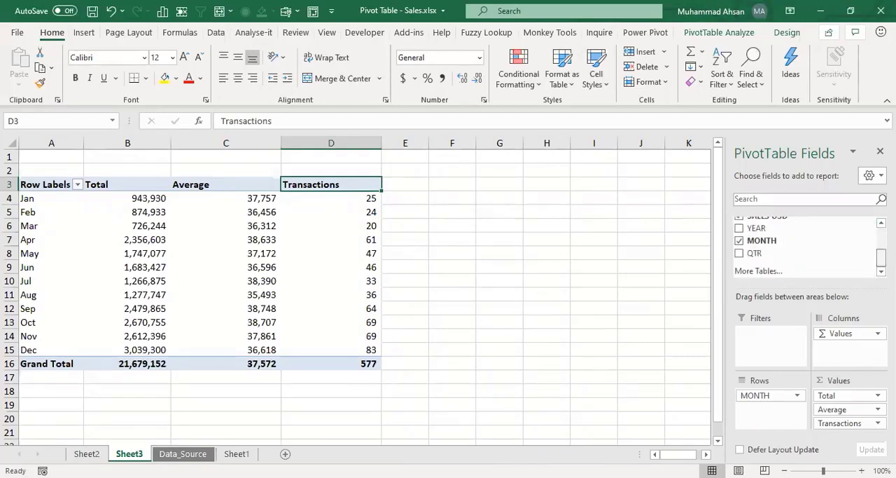
Step: Rename the Transactions value column header as Customer
{"action": "scroll", "coordinate": [805, 245], "scroll_direction": "up", "scroll_amount": 3}
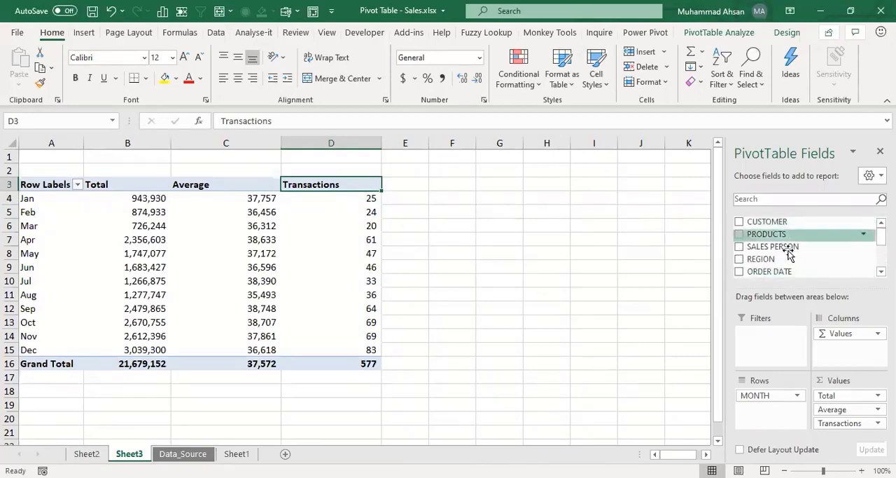
{"action": "left_click", "coordinate": [238, 184]}
{"action": "left_click", "coordinate": [143, 184]}
{"action": "left_click", "coordinate": [206, 184]}
{"action": "left_click", "coordinate": [354, 185]}
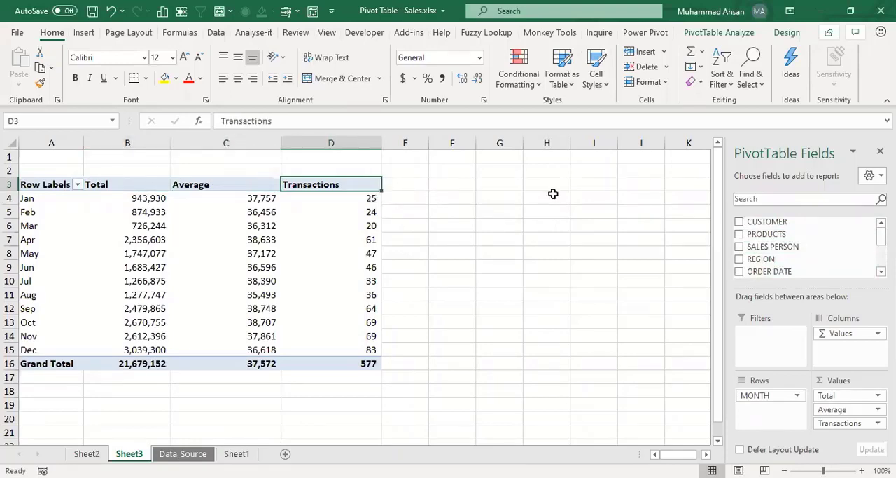
{"action": "type", "text": "Customer"}
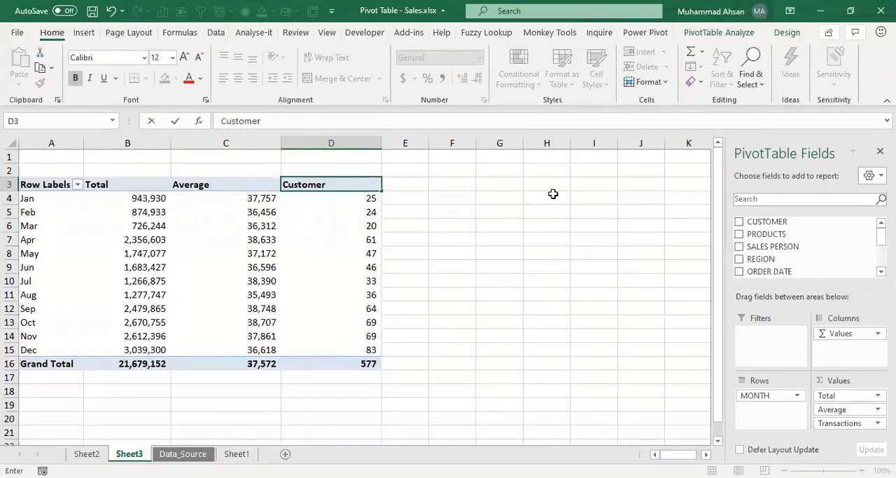
{"action": "key", "text": "Return"}
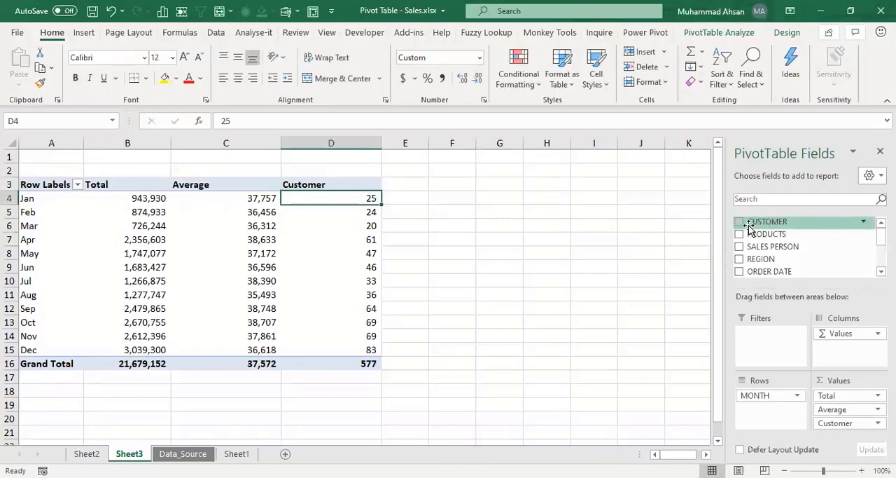
Step: Undo the last rename of the third value column's header
{"action": "left_click", "coordinate": [304, 186]}
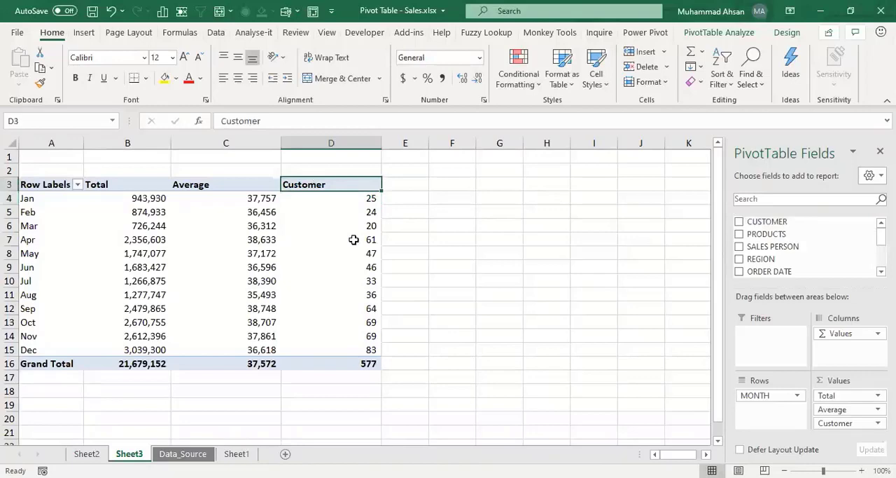
{"action": "mouse_move", "coordinate": [354, 240]}
{"action": "key", "text": "ctrl+z"}
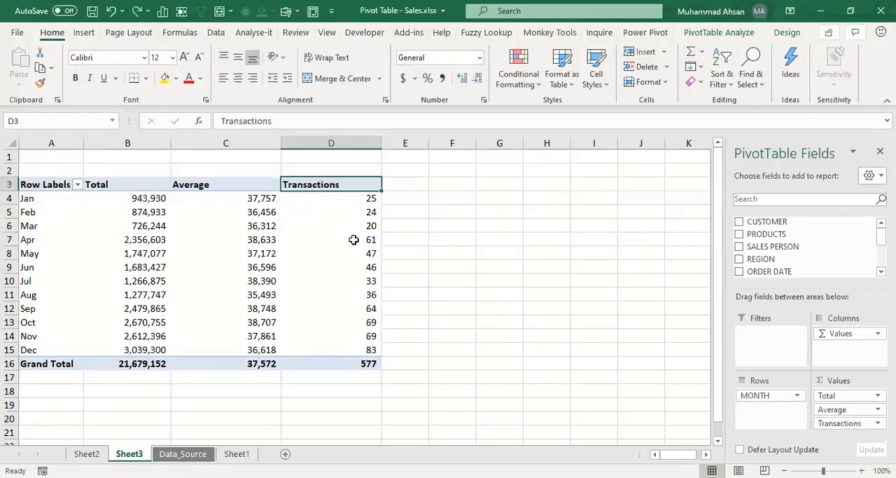
Step: Create a pivot table from the Data_Source data on a new sheet, with ORDER DATE in rows and the sum of SALES USD as values
{"action": "left_click", "coordinate": [199, 453]}
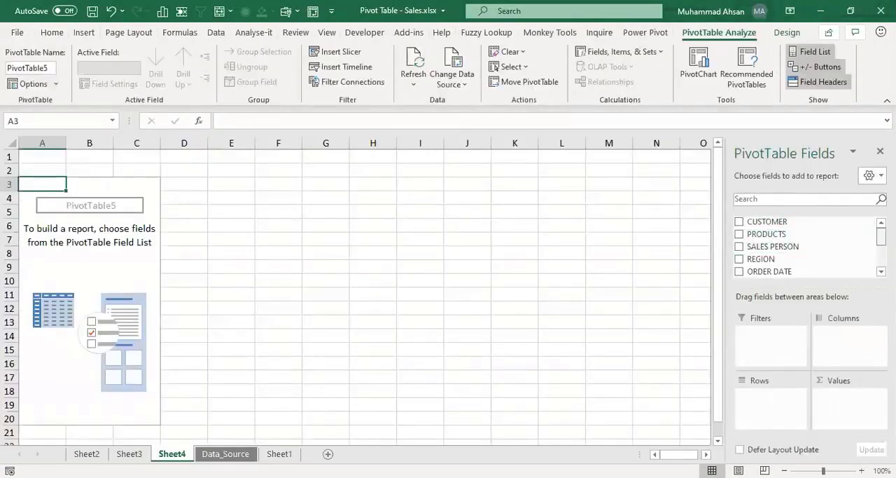
{"action": "scroll", "coordinate": [775, 242], "scroll_direction": "down", "scroll_amount": 3}
{"action": "left_click_drag", "start_coordinate": [775, 242], "coordinate": [770, 394]}
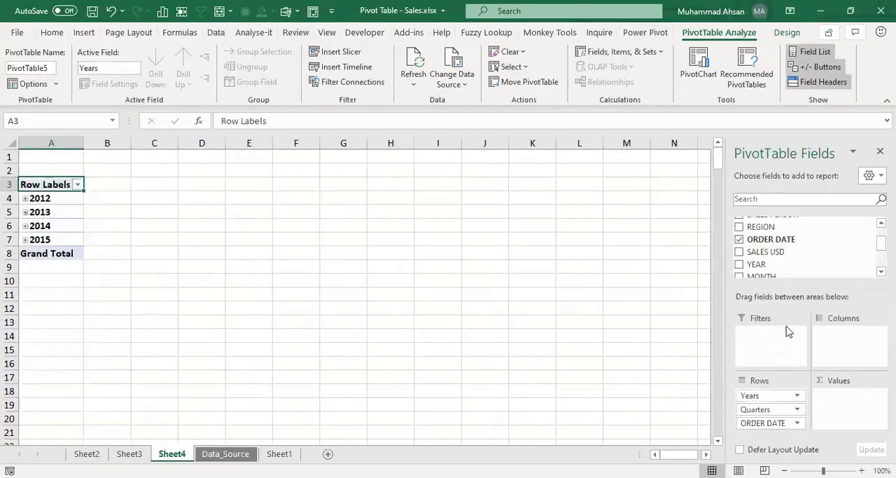
{"action": "left_click_drag", "start_coordinate": [773, 256], "coordinate": [861, 413]}
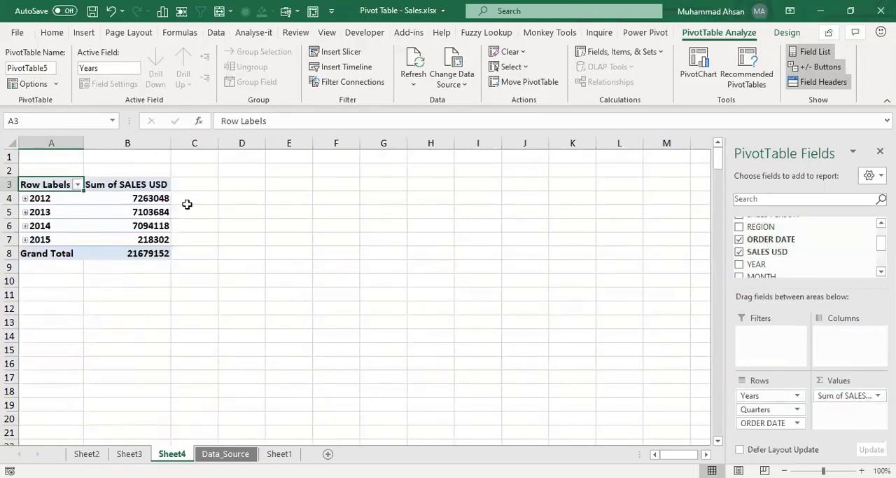
Step: Ungroup the automatic date grouping in the pivot table's rows to list individual order dates
{"action": "left_click", "coordinate": [147, 202]}
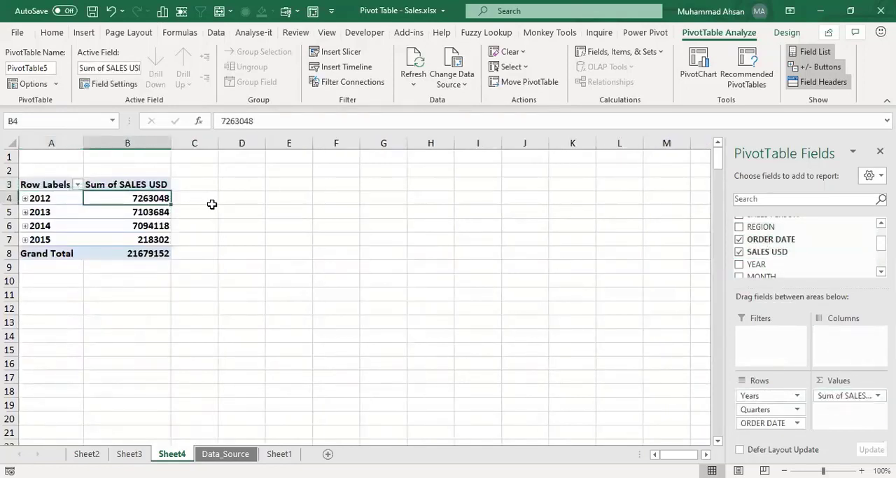
{"action": "key", "text": "Left"}
{"action": "key", "text": "Down"}
{"action": "key", "text": "Down"}
{"action": "key", "text": "Down"}
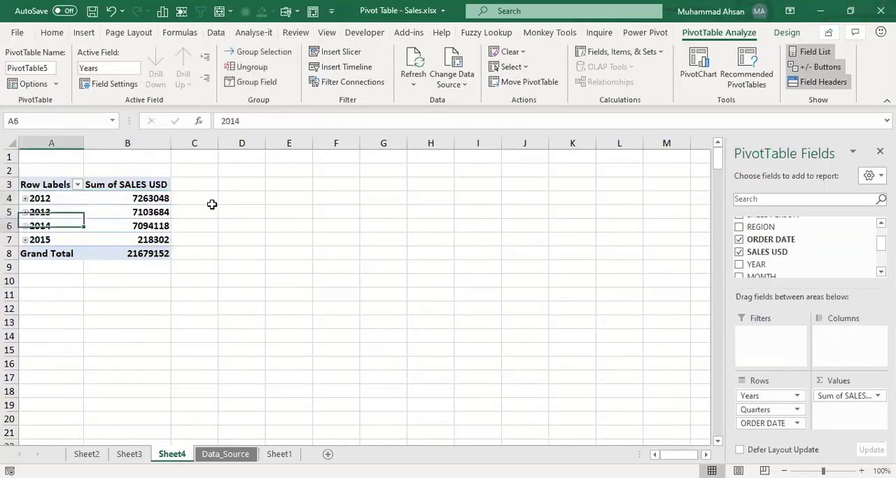
{"action": "key", "text": "Up"}
{"action": "key", "text": "Up"}
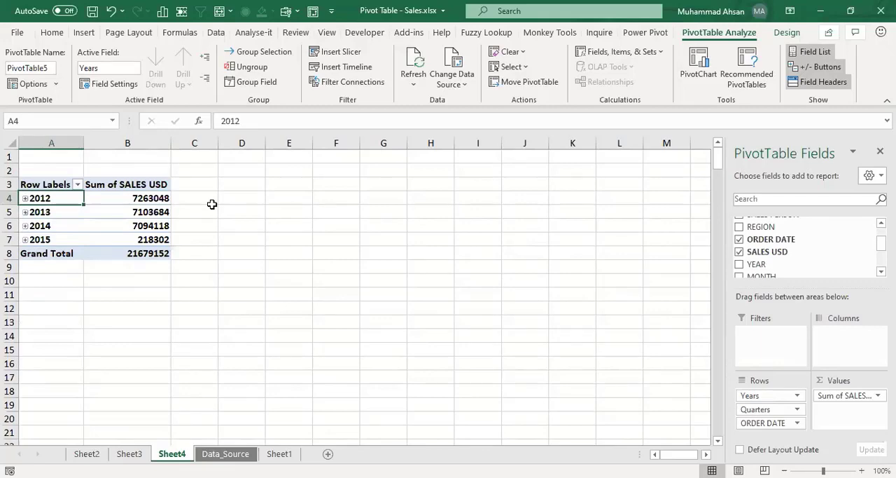
{"action": "left_click_drag", "start_coordinate": [30, 206], "coordinate": [30, 210]}
{"action": "right_click", "coordinate": [31, 210]}
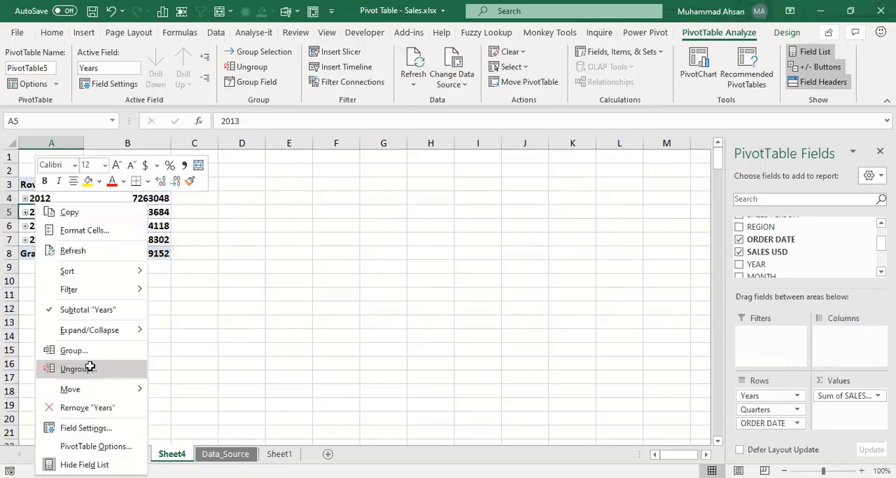
{"action": "left_click", "coordinate": [88, 369]}
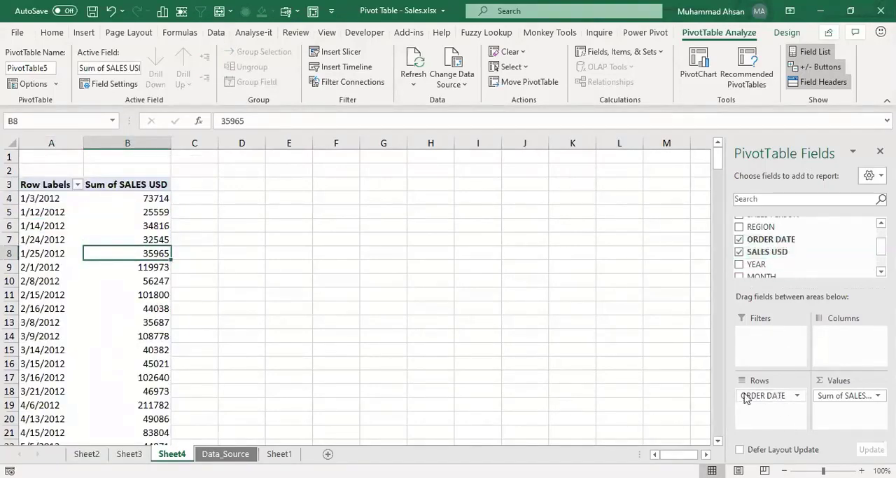
Step: Format all Sum of SALES USD values in the pivot table with thousands separators and no decimal places
{"action": "left_click", "coordinate": [862, 470]}
{"action": "left_click", "coordinate": [862, 470]}
{"action": "left_click", "coordinate": [862, 470]}
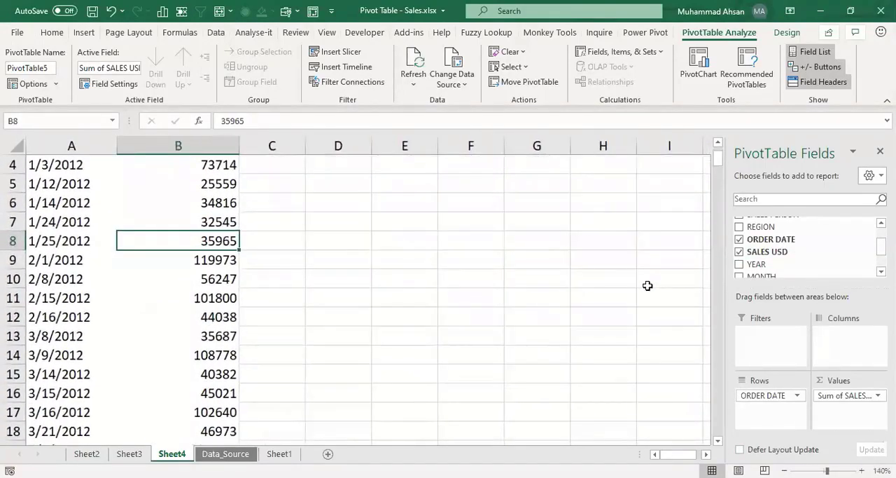
{"action": "key", "text": "ctrl+Up"}
{"action": "key", "text": "ctrl+Up"}
{"action": "key", "text": "Left"}
{"action": "key", "text": "Down"}
{"action": "key", "text": "Down"}
{"action": "key", "text": "Down"}
{"action": "key", "text": "Right"}
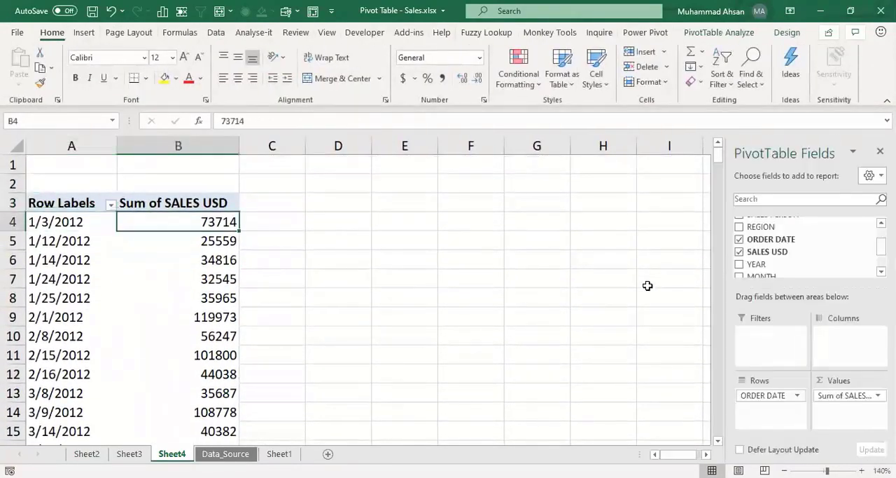
{"action": "key", "text": "ctrl+shift+Down"}
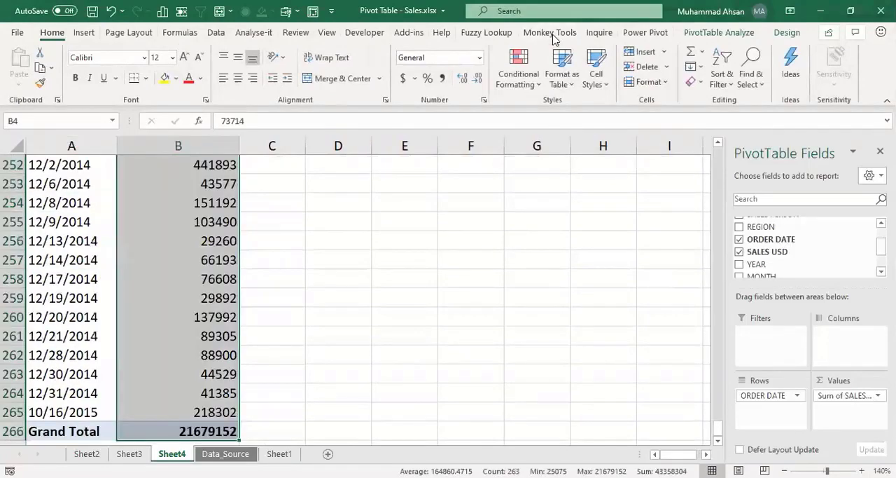
{"action": "left_click", "coordinate": [442, 78]}
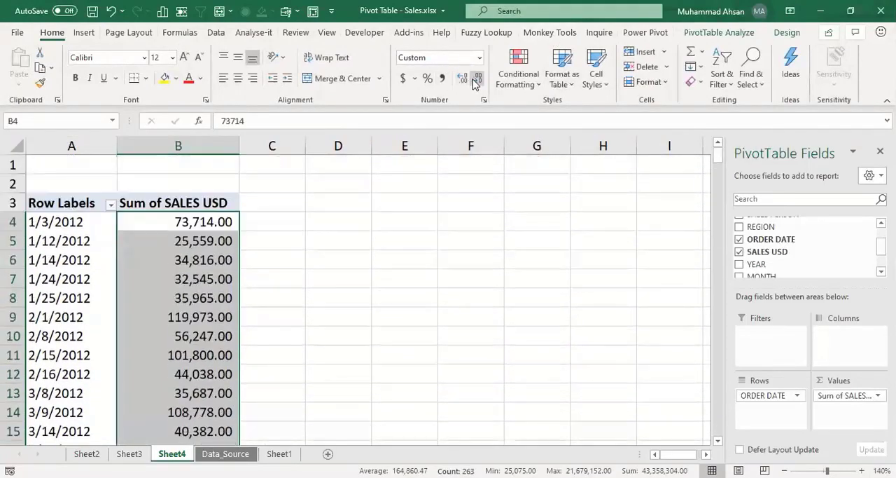
{"action": "left_click", "coordinate": [477, 78]}
{"action": "left_click", "coordinate": [477, 78]}
{"action": "left_click", "coordinate": [203, 241]}
Step: Group the pivot table's order dates by Months and Quarters
{"action": "left_click", "coordinate": [88, 223]}
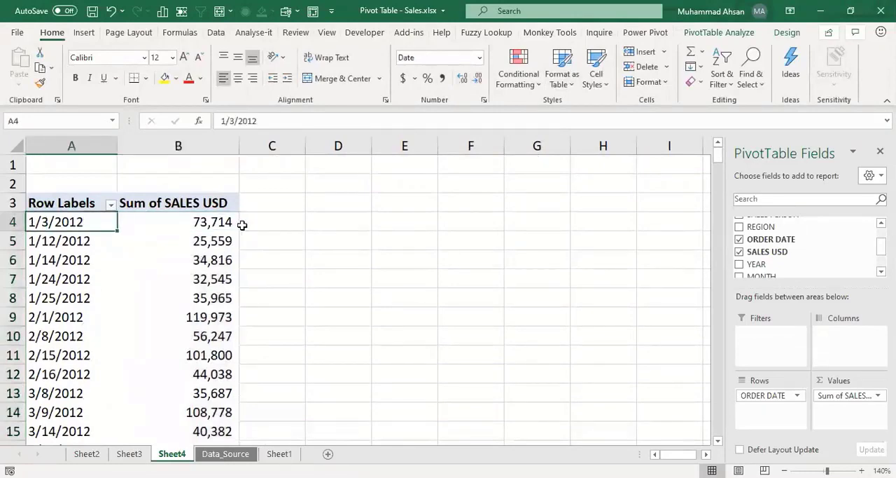
{"action": "key", "text": "Down"}
{"action": "key", "text": "Down"}
{"action": "key", "text": "Down"}
{"action": "key", "text": "Down"}
{"action": "key", "text": "Down"}
{"action": "key", "text": "Down"}
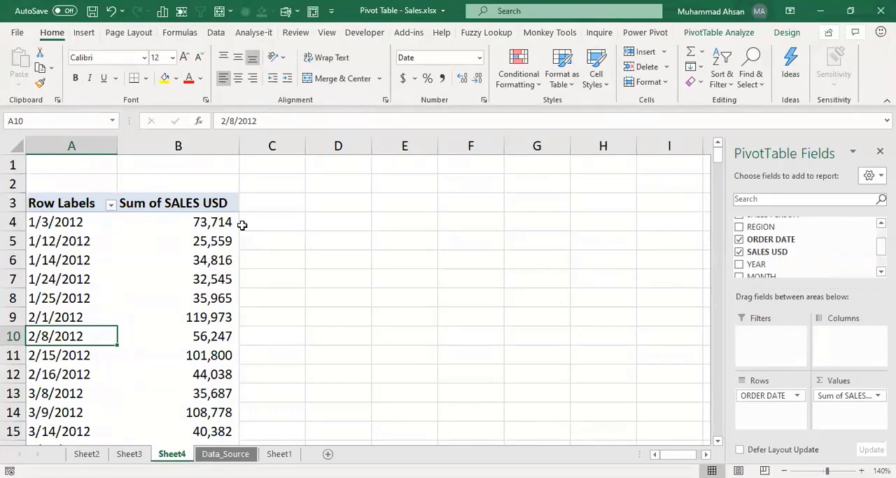
{"action": "right_click", "coordinate": [53, 245]}
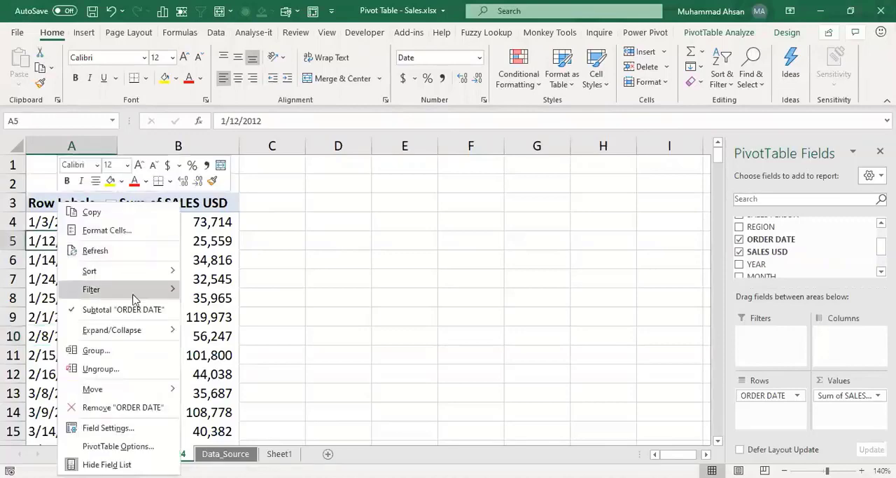
{"action": "left_click", "coordinate": [109, 354]}
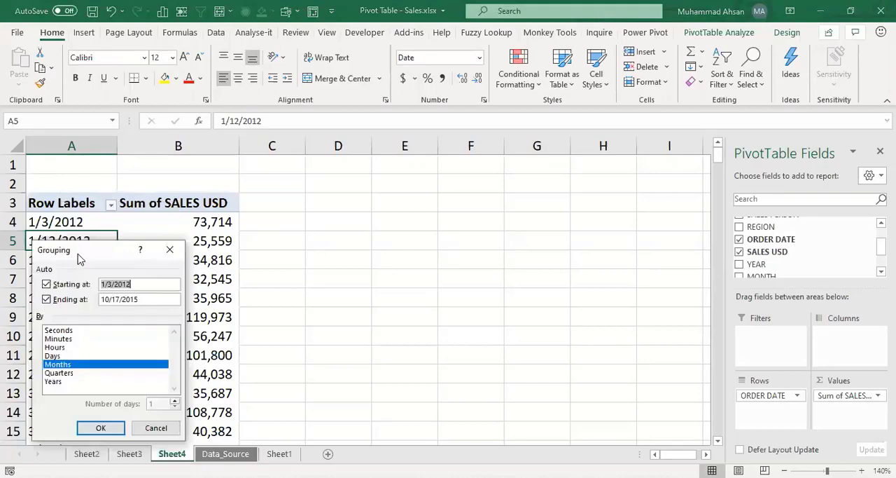
{"action": "left_click_drag", "start_coordinate": [77, 256], "coordinate": [362, 186]}
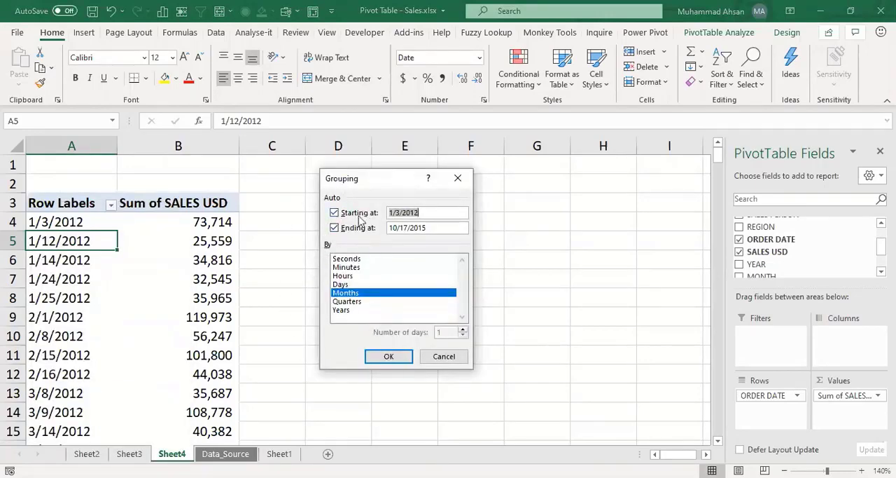
{"action": "left_click", "coordinate": [435, 227]}
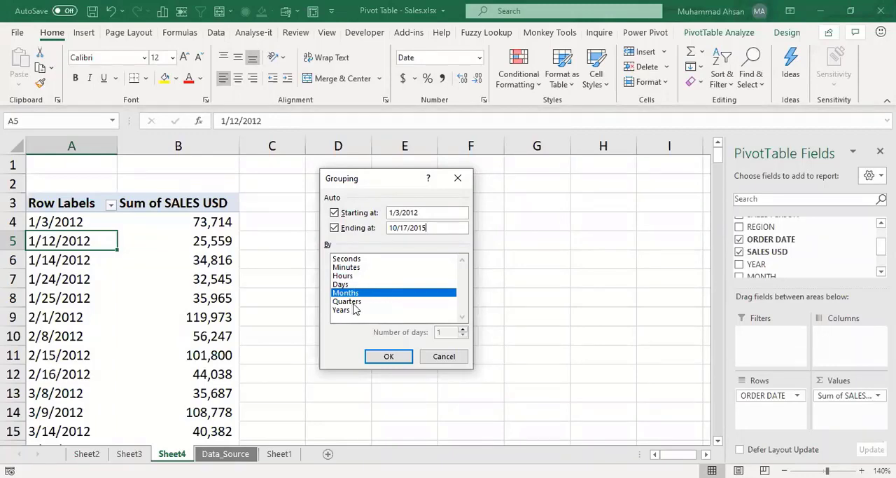
{"action": "left_click", "coordinate": [352, 303]}
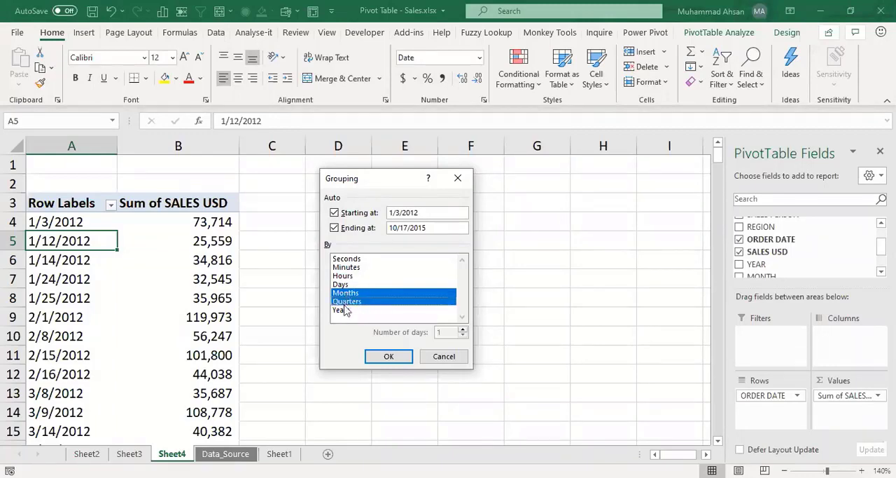
{"action": "left_click", "coordinate": [388, 356]}
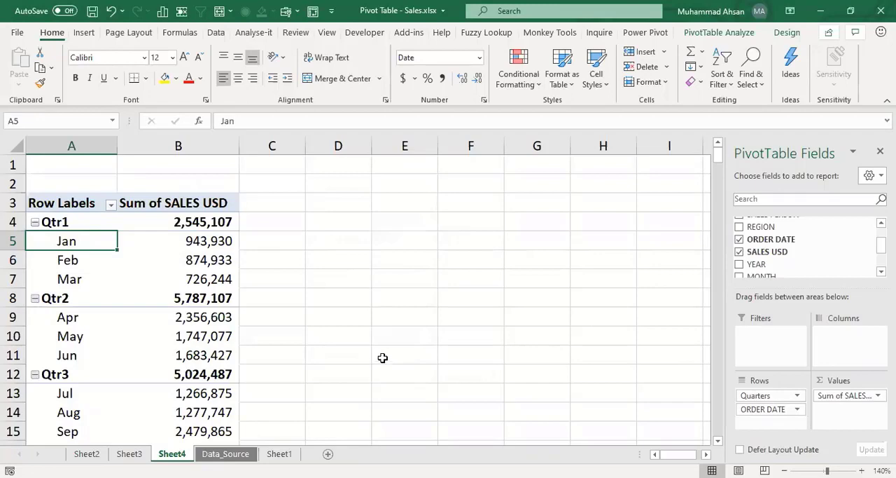
Step: Check the Qtr1 subtotal against its months, and regroup the order dates by Quarters and Years without Months
{"action": "left_click", "coordinate": [180, 222]}
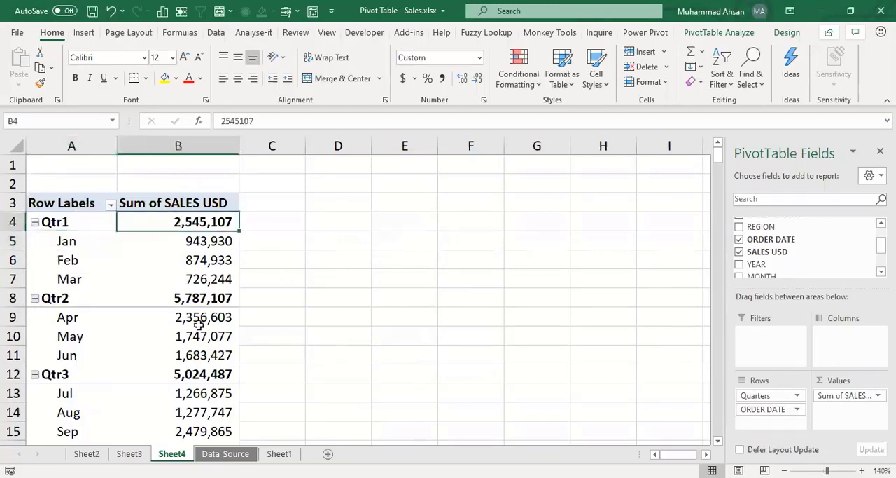
{"action": "left_click_drag", "start_coordinate": [200, 245], "coordinate": [231, 278]}
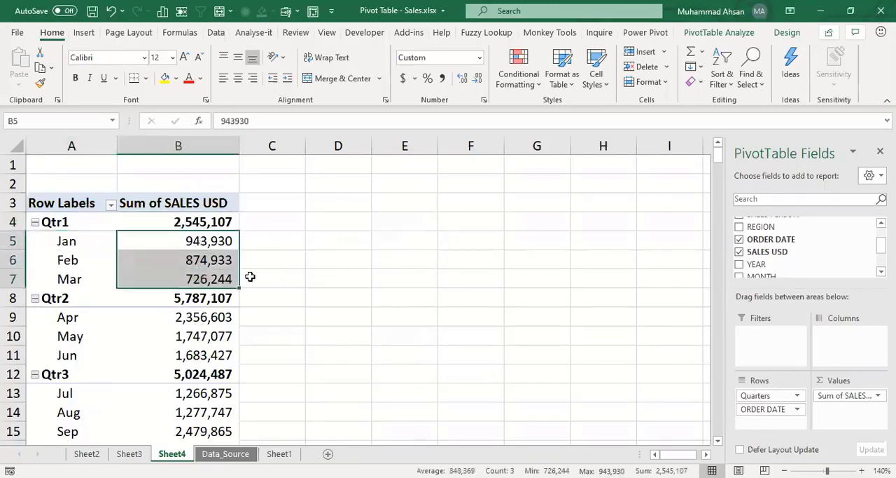
{"action": "left_click", "coordinate": [203, 253]}
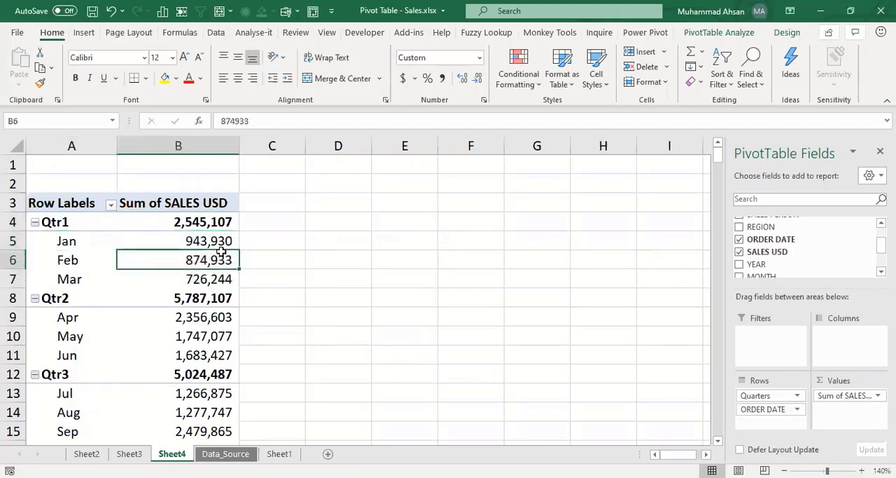
{"action": "right_click", "coordinate": [63, 259]}
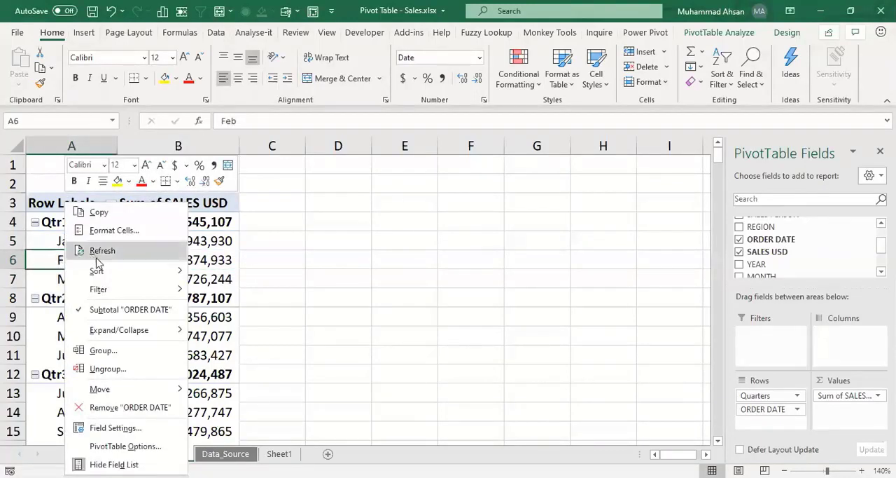
{"action": "left_click", "coordinate": [117, 351]}
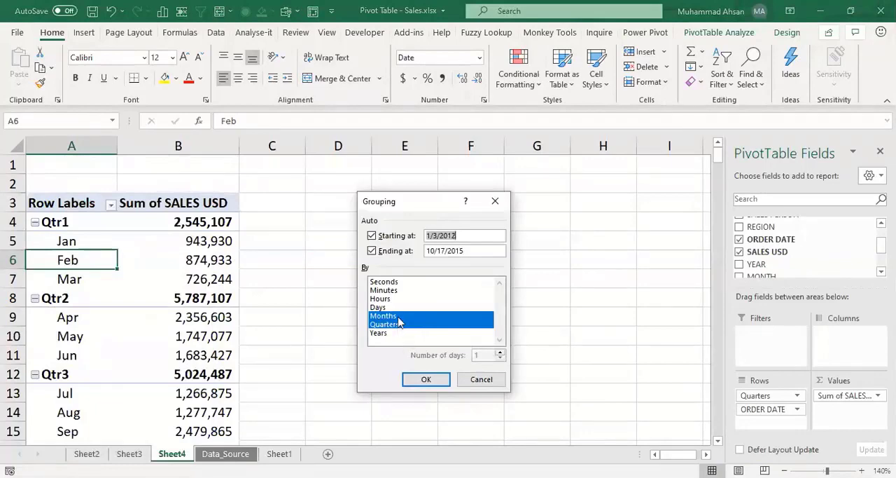
{"action": "left_click", "coordinate": [398, 317]}
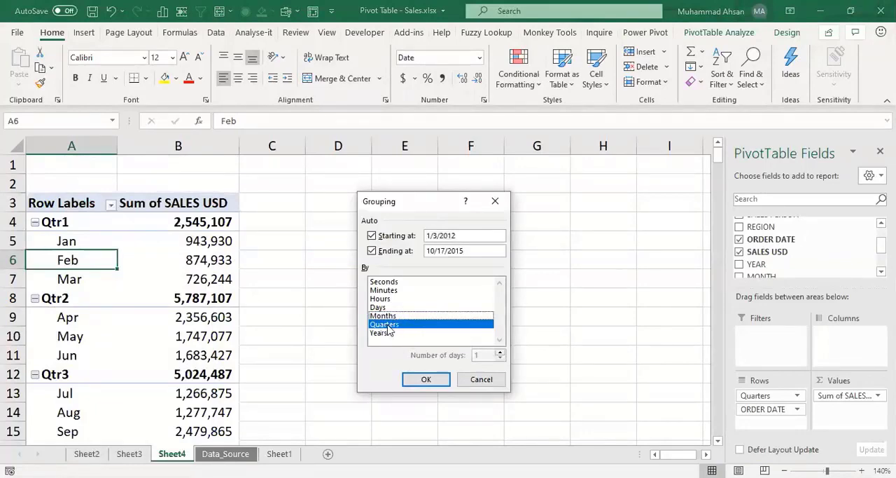
{"action": "left_click", "coordinate": [382, 333]}
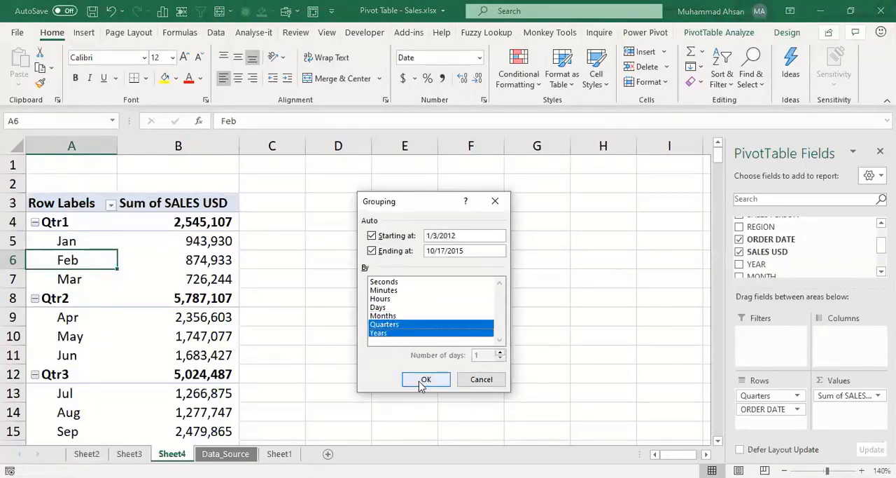
{"action": "left_click", "coordinate": [423, 382]}
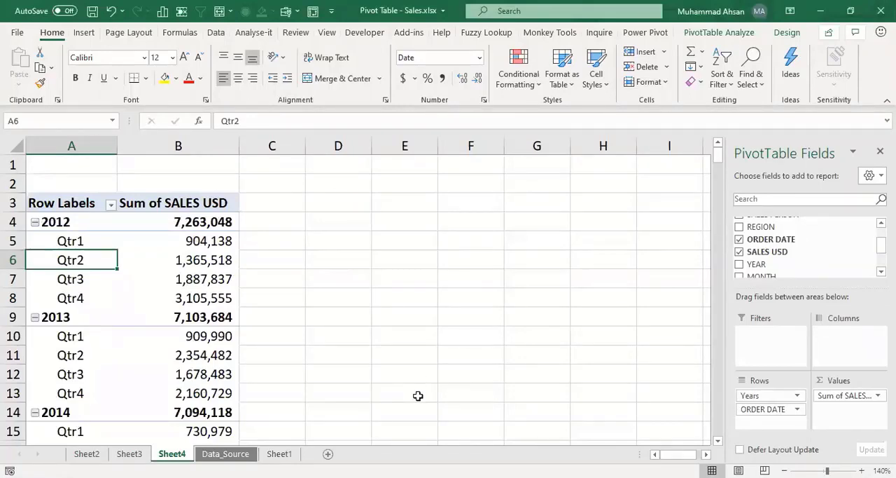
Step: Review the sales totals of the 2012 and 2013 year rows and their quarters
{"action": "key", "text": "Up"}
{"action": "key", "text": "Up"}
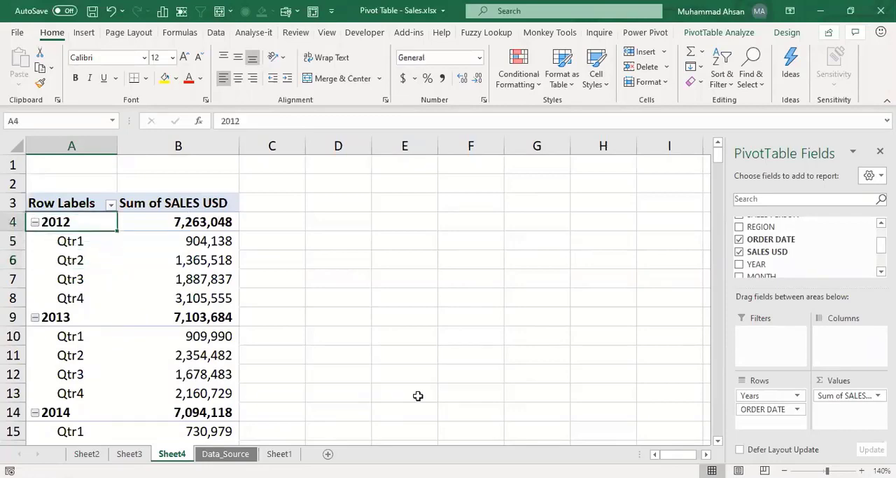
{"action": "key", "text": "Right"}
{"action": "key", "text": "Down"}
{"action": "key", "text": "Down"}
{"action": "key", "text": "Down"}
{"action": "key", "text": "Down"}
{"action": "key", "text": "Down"}
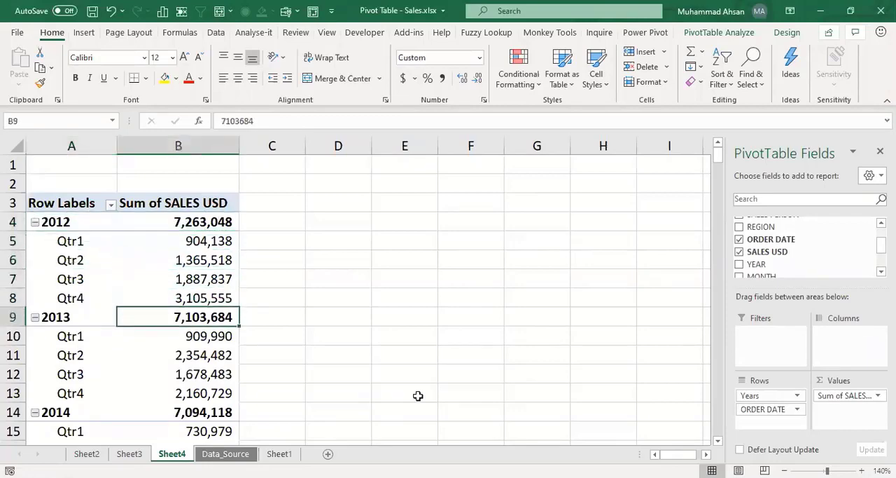
{"action": "left_click", "coordinate": [59, 261]}
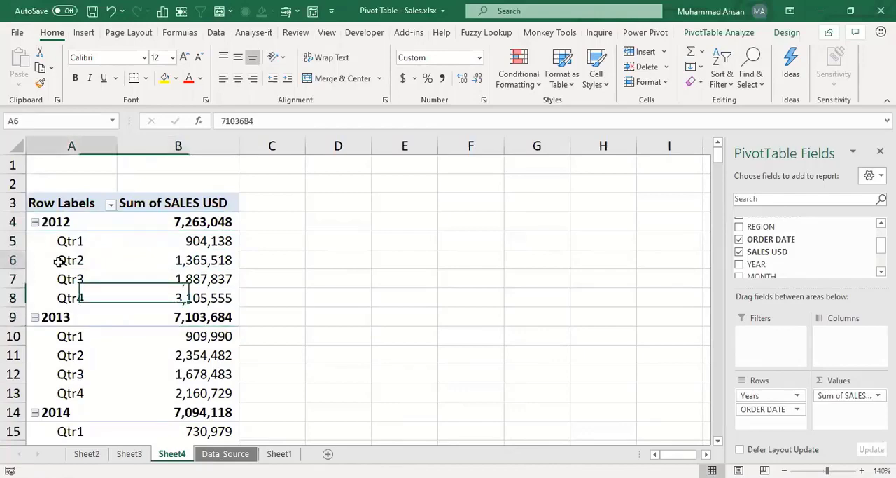
Step: Regroup the pivot table's order dates by Days with an interval of 7 days, without Quarters and Years
{"action": "key", "text": "alt+shift+Right"}
{"action": "left_click_drag", "start_coordinate": [119, 246], "coordinate": [418, 209]}
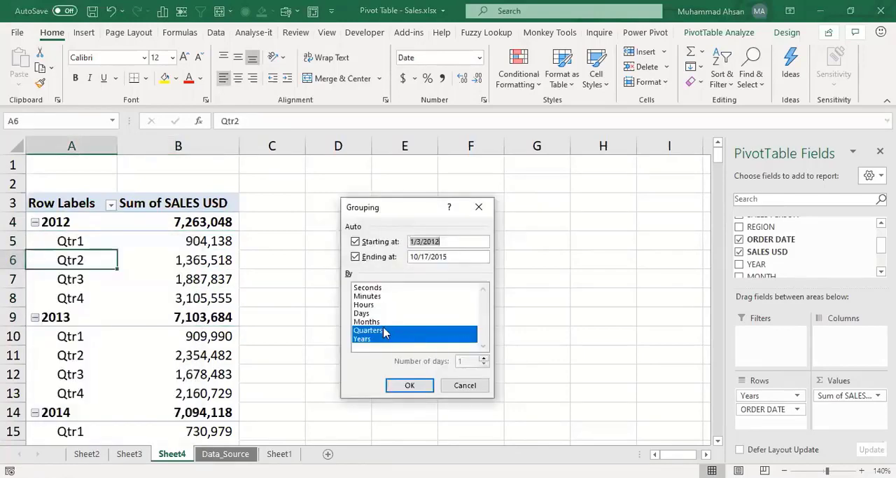
{"action": "left_click", "coordinate": [385, 329]}
{"action": "left_click", "coordinate": [378, 336]}
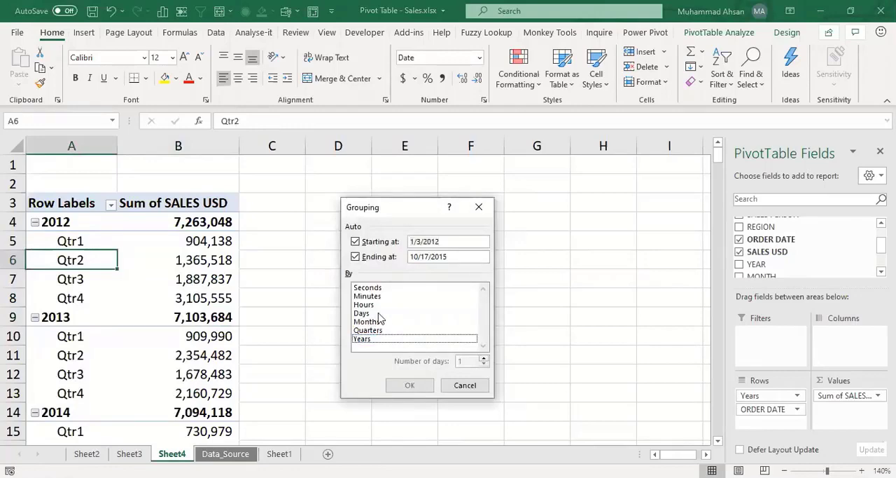
{"action": "left_click", "coordinate": [378, 315]}
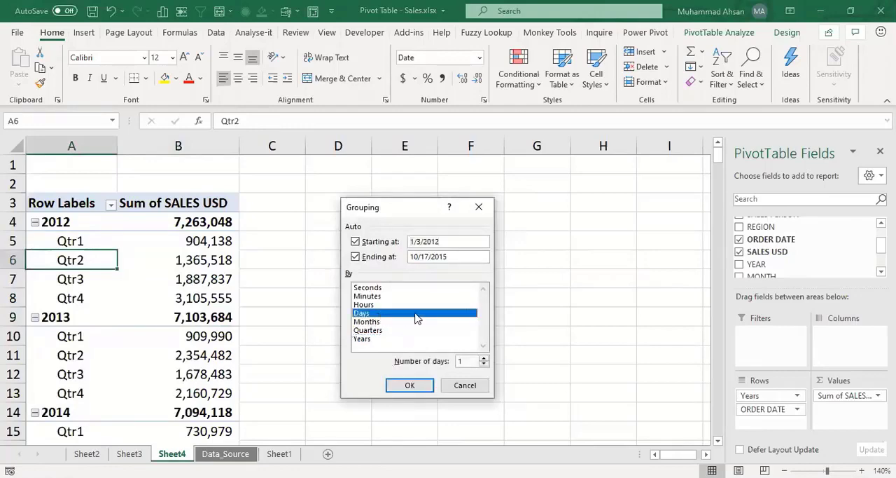
{"action": "left_click", "coordinate": [380, 313]}
{"action": "left_click", "coordinate": [382, 304]}
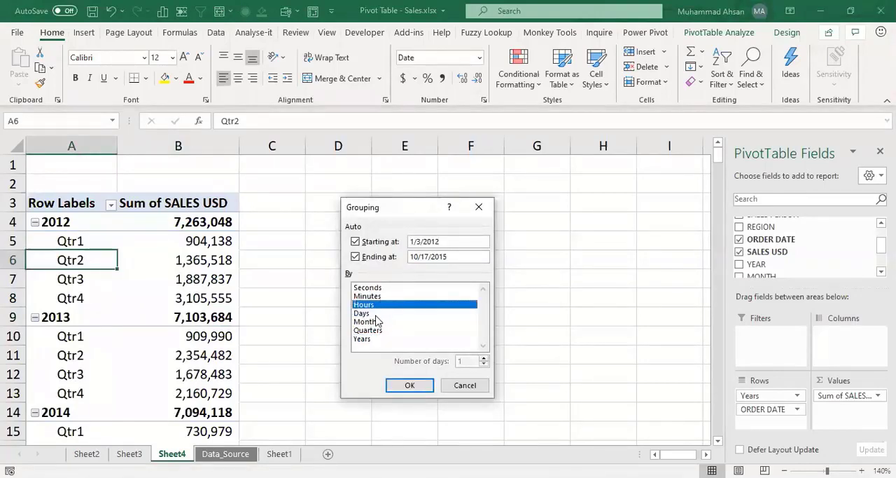
{"action": "left_click", "coordinate": [378, 323]}
{"action": "left_click", "coordinate": [419, 327]}
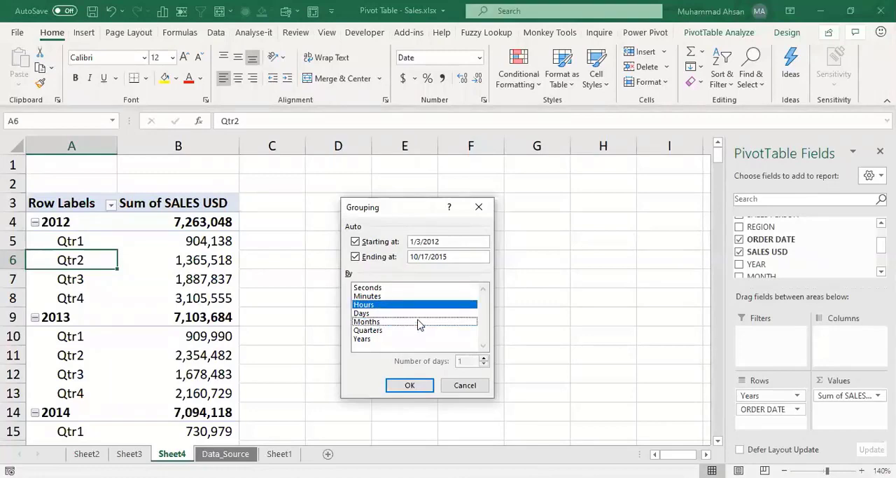
{"action": "left_click", "coordinate": [417, 305]}
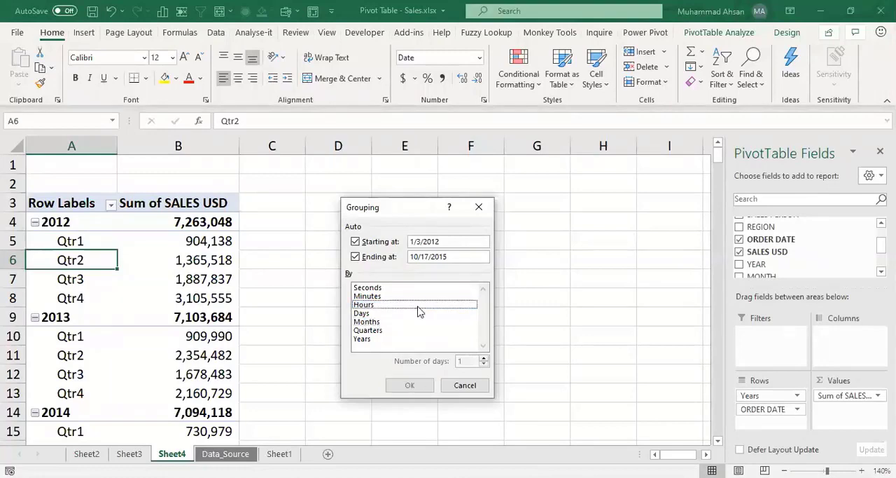
{"action": "left_click", "coordinate": [367, 315]}
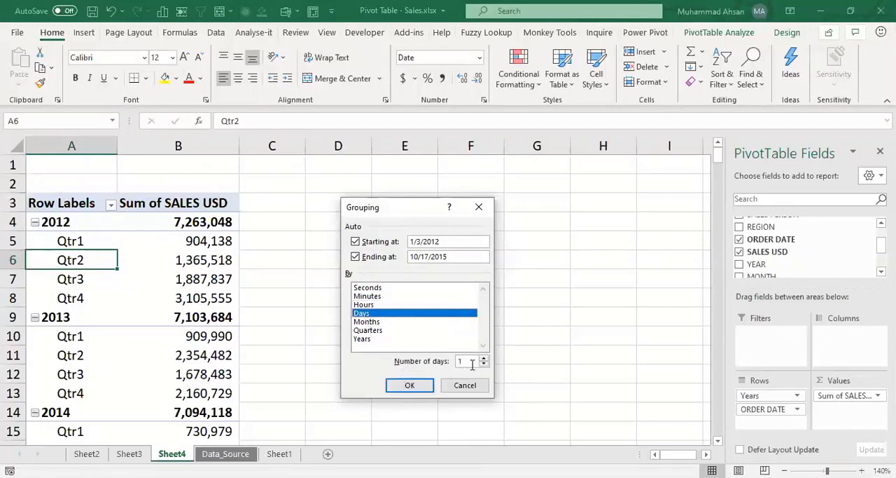
{"action": "left_click_drag", "start_coordinate": [470, 363], "coordinate": [441, 363]}
{"action": "type", "text": "7"}
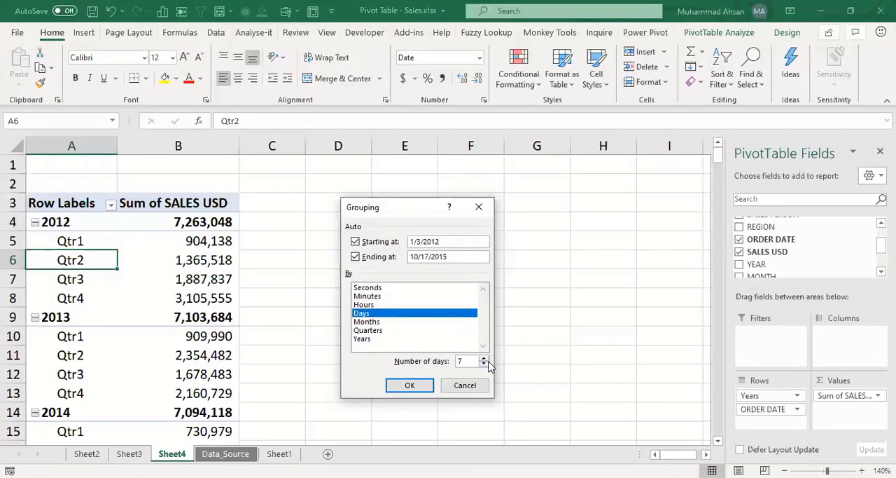
{"action": "left_click", "coordinate": [410, 386]}
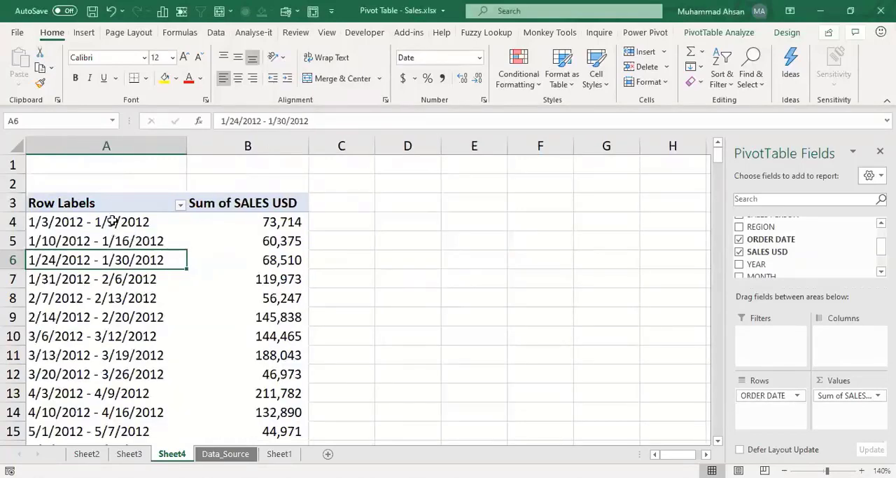
Step: Review the weekly date ranges in the row labels and their Sum of SALES USD values
{"action": "left_click", "coordinate": [114, 221]}
{"action": "left_click", "coordinate": [119, 240]}
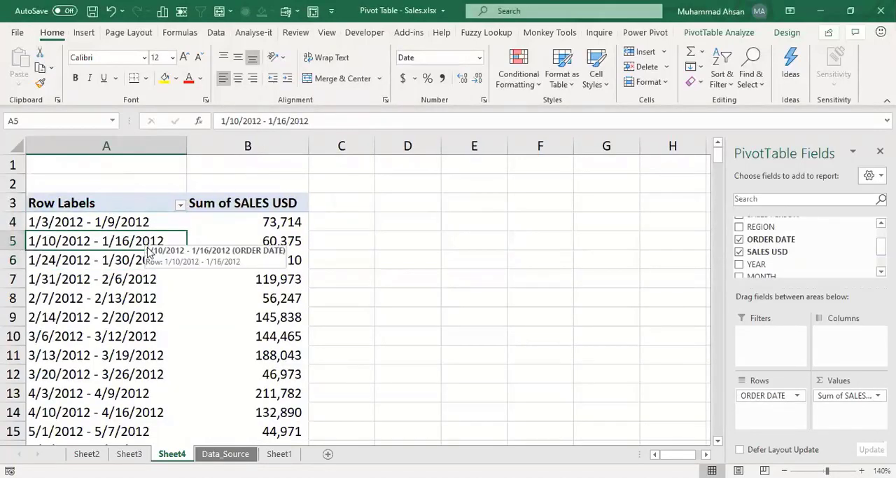
{"action": "left_click", "coordinate": [144, 258]}
{"action": "left_click", "coordinate": [145, 271]}
{"action": "left_click", "coordinate": [261, 257]}
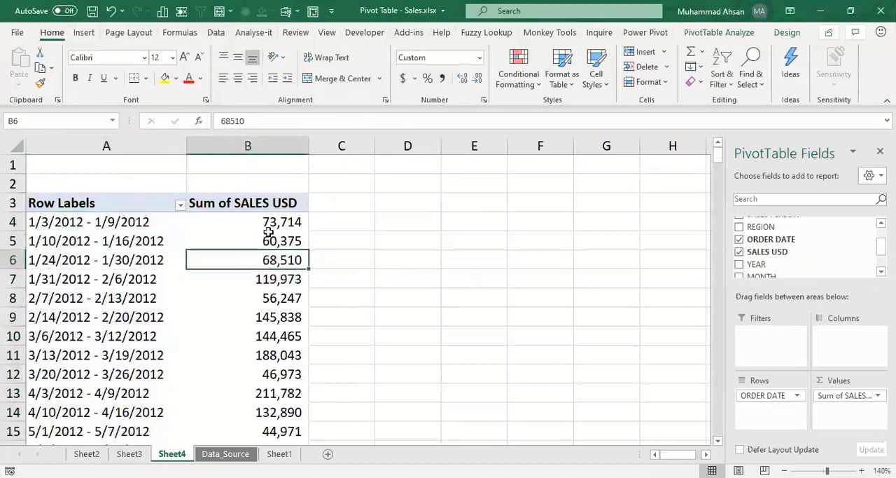
{"action": "left_click_drag", "start_coordinate": [267, 223], "coordinate": [269, 389]}
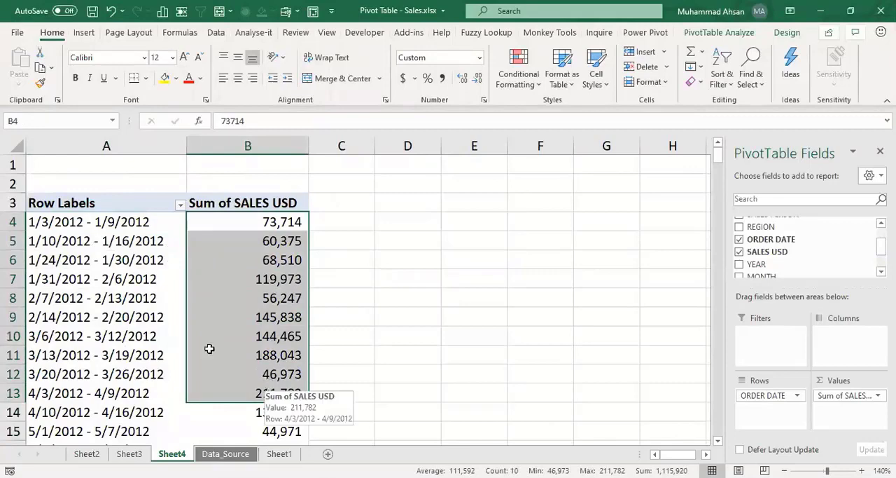
Step: Regroup the order dates by Months only, removing the Days grouping
{"action": "left_click", "coordinate": [134, 279]}
{"action": "right_click", "coordinate": [138, 279]}
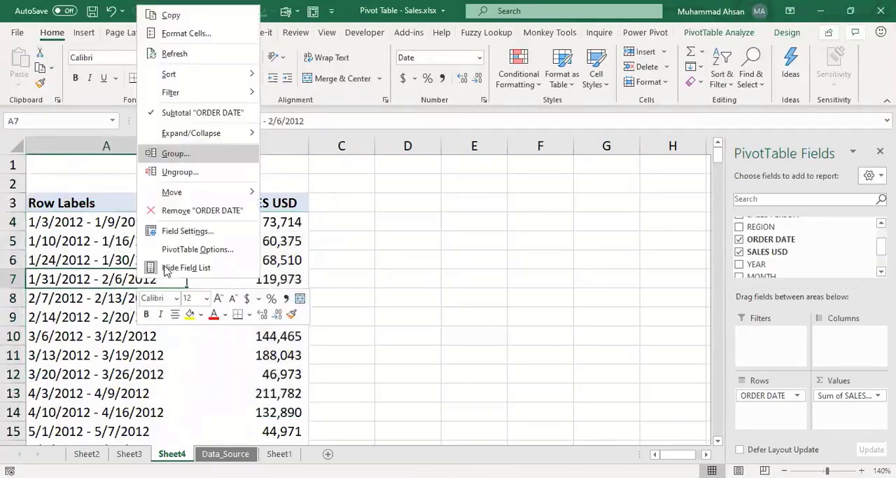
{"action": "left_click", "coordinate": [175, 154]}
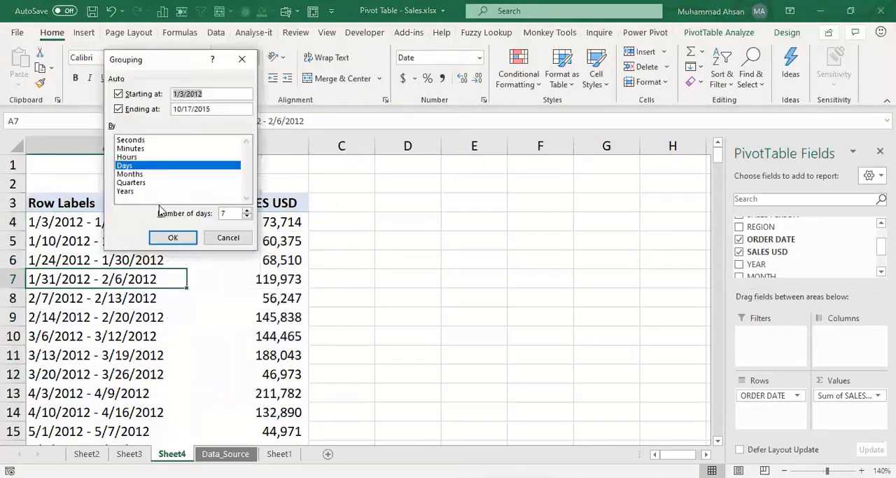
{"action": "left_click", "coordinate": [138, 174]}
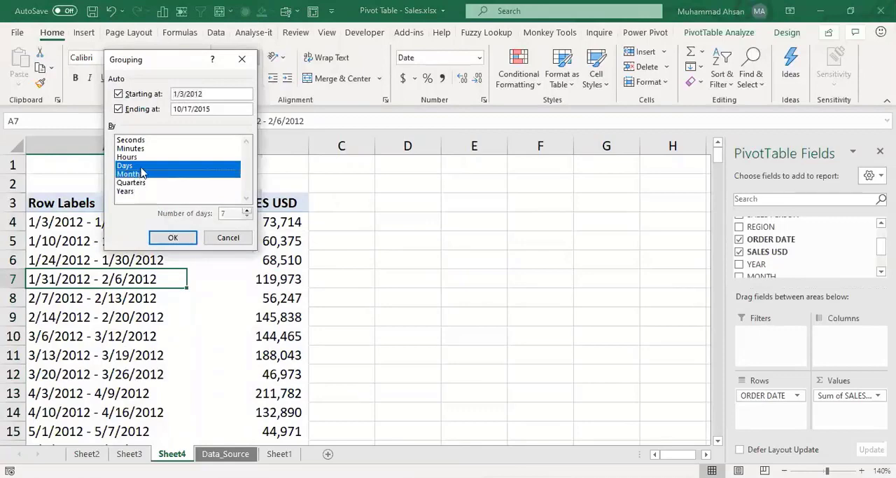
{"action": "left_click", "coordinate": [145, 166]}
{"action": "left_click", "coordinate": [170, 238]}
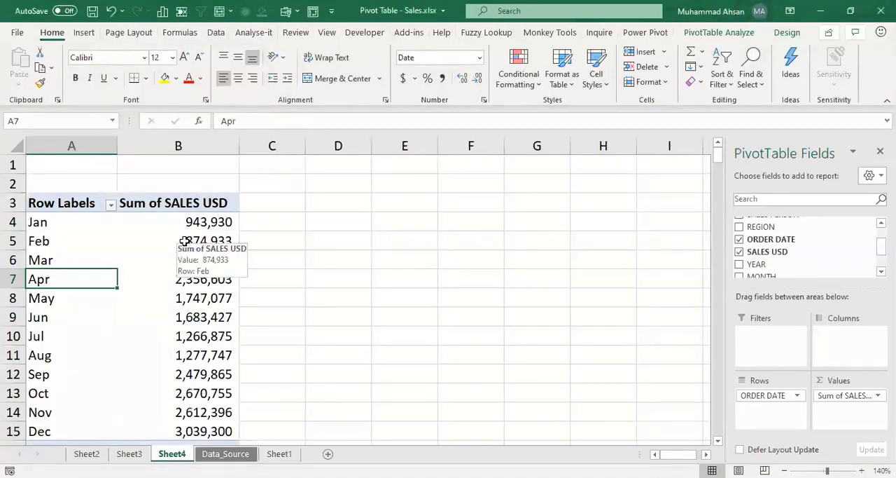
Step: Create a blank pivot table on a new sheet from the Data_Source sheet's sales data
{"action": "left_click", "coordinate": [219, 454]}
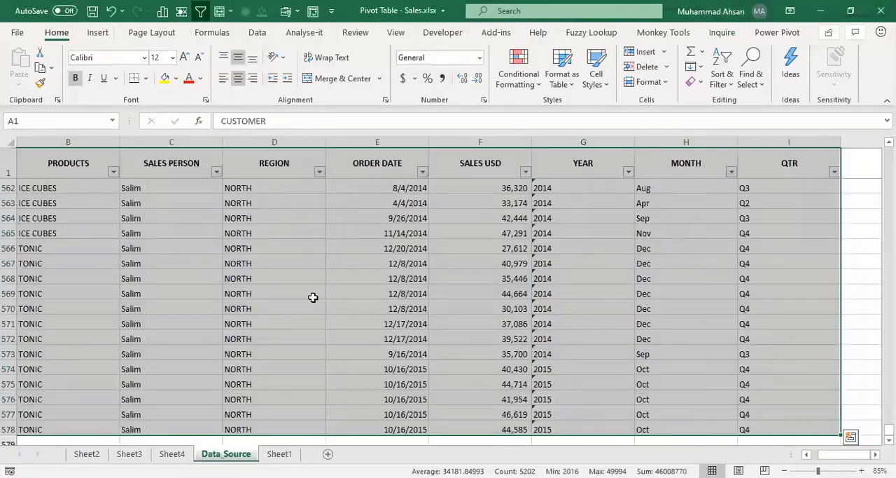
{"action": "key", "text": "ctrl+Up"}
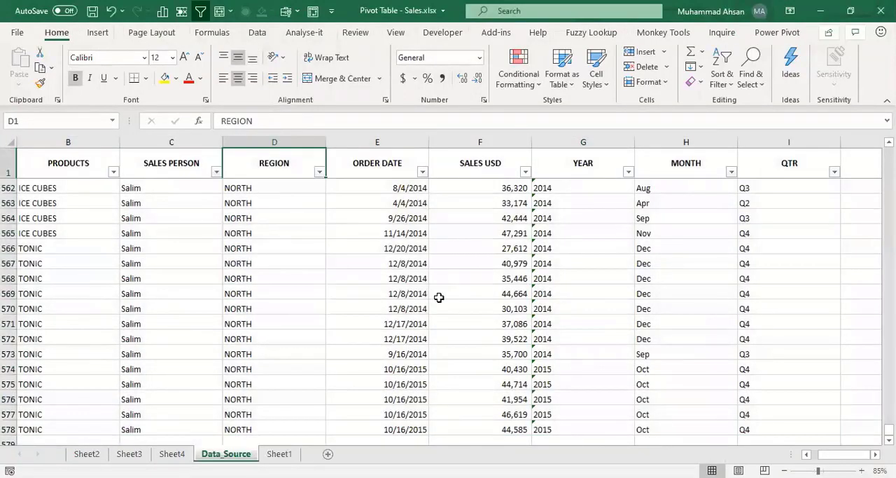
{"action": "key", "text": "Down"}
{"action": "key", "text": "ctrl+Left"}
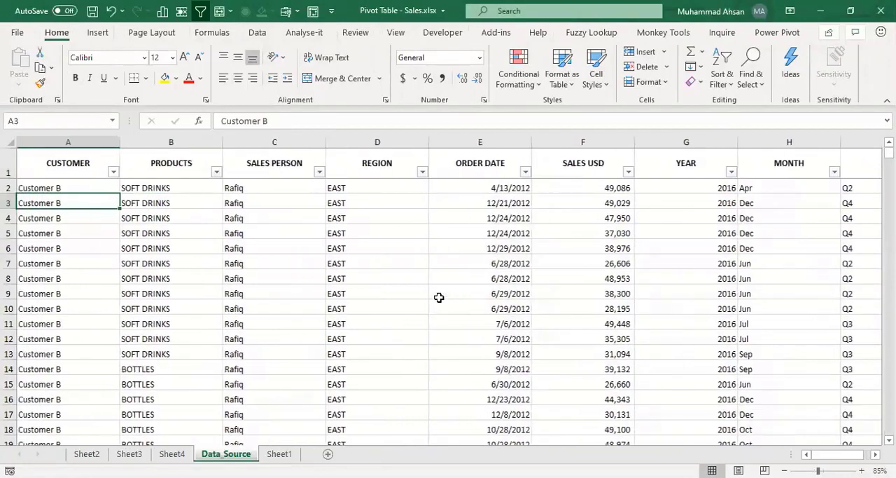
{"action": "key", "text": "Up"}
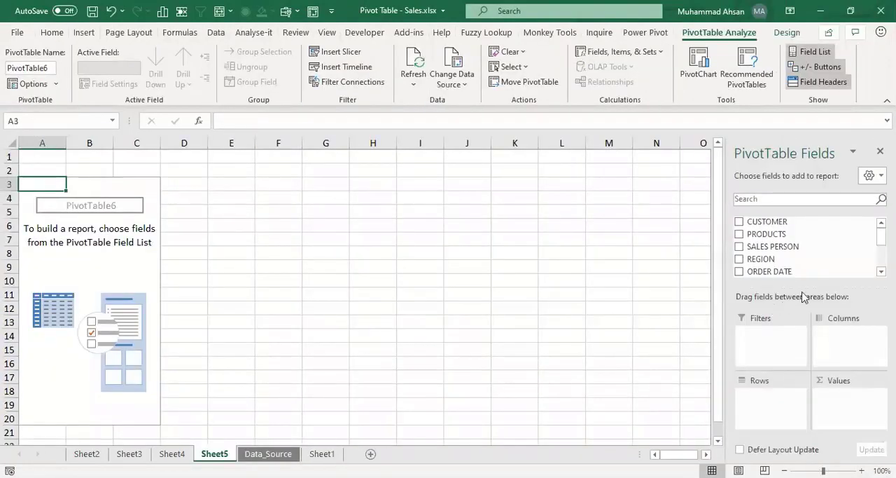
Step: Add MONTH as the row field and SALES USD as a summed value field in the blank pivot table
{"action": "scroll", "coordinate": [806, 246], "scroll_direction": "down", "scroll_amount": 3}
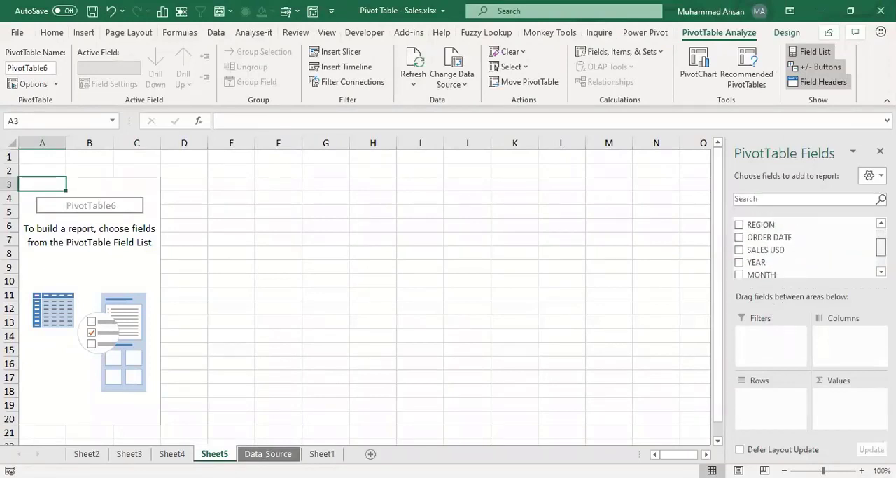
{"action": "scroll", "coordinate": [806, 246], "scroll_direction": "up", "scroll_amount": 1}
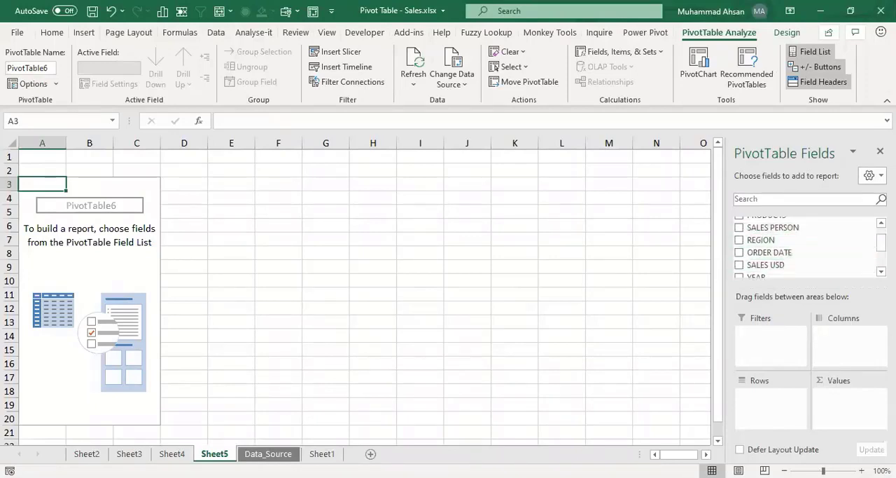
{"action": "scroll", "coordinate": [777, 251], "scroll_direction": "down", "scroll_amount": 3}
{"action": "left_click_drag", "start_coordinate": [778, 251], "coordinate": [773, 409]}
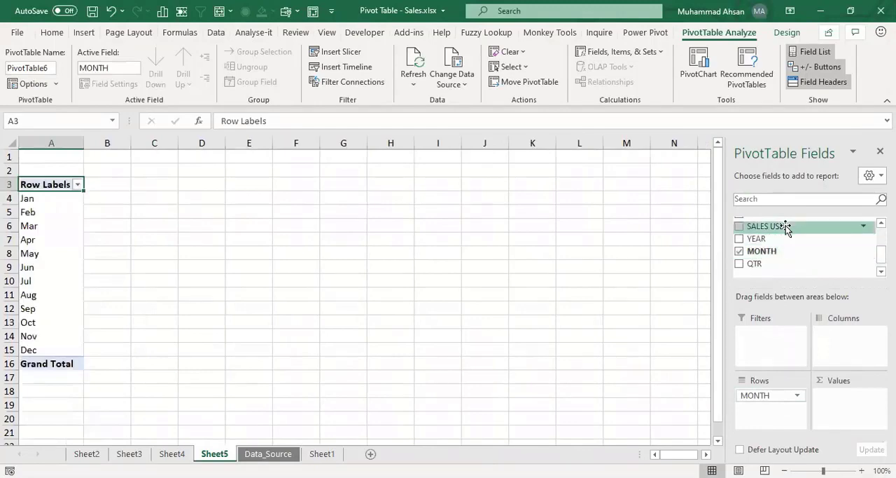
{"action": "left_click_drag", "start_coordinate": [786, 226], "coordinate": [847, 407]}
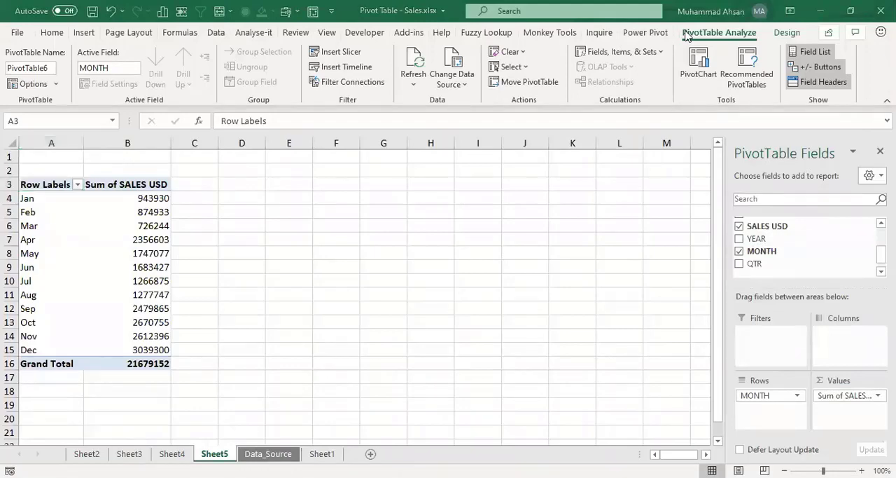
Step: Add SALES USD to the pivot table's values two more times to give three identical sales columns
{"action": "left_click", "coordinate": [145, 225]}
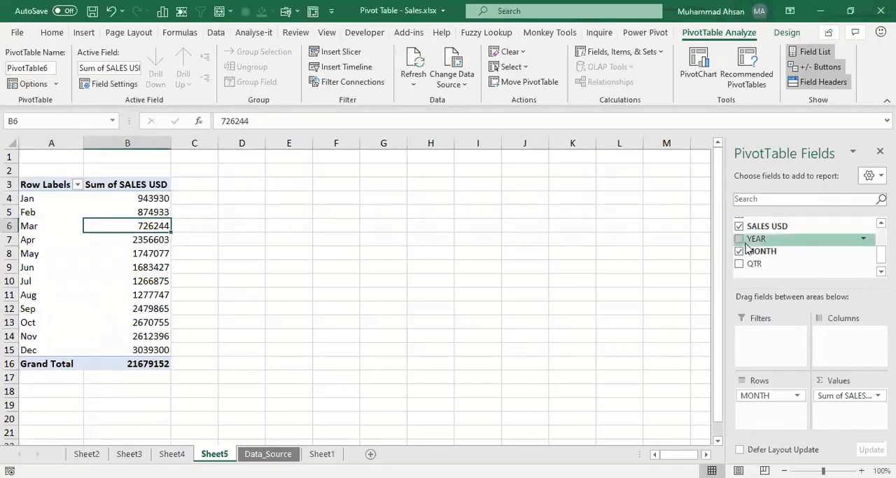
{"action": "left_click_drag", "start_coordinate": [763, 225], "coordinate": [855, 421]}
{"action": "left_click_drag", "start_coordinate": [815, 290], "coordinate": [844, 422]}
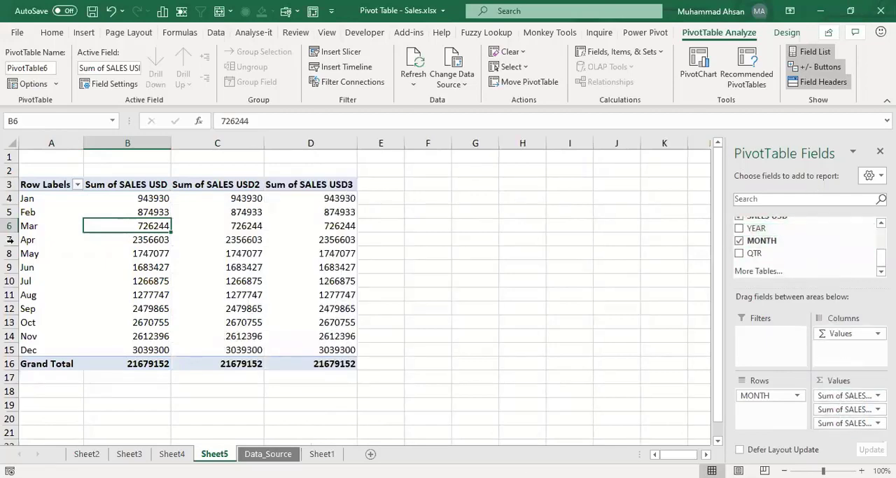
Step: Compare the monthly values in the Sum of SALES USD2 and Sum of SALES USD3 columns
{"action": "left_click_drag", "start_coordinate": [242, 198], "coordinate": [236, 362]}
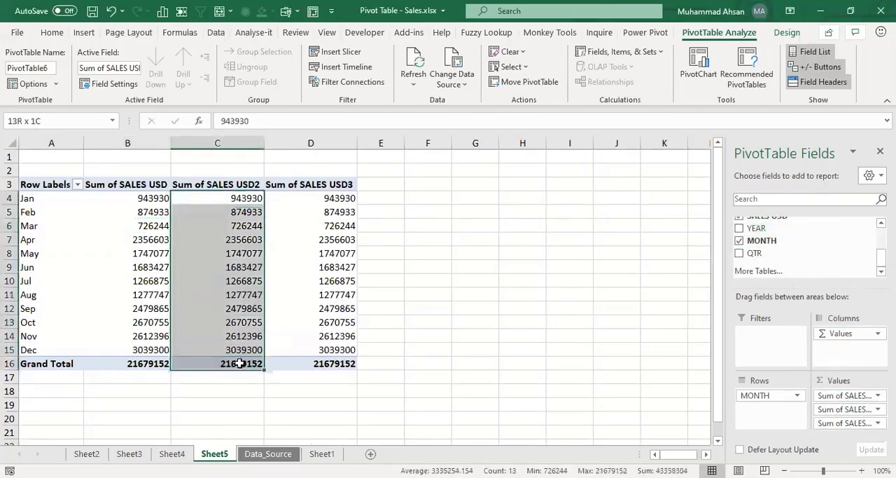
{"action": "left_click_drag", "start_coordinate": [340, 199], "coordinate": [344, 364]}
{"action": "left_click", "coordinate": [217, 223]}
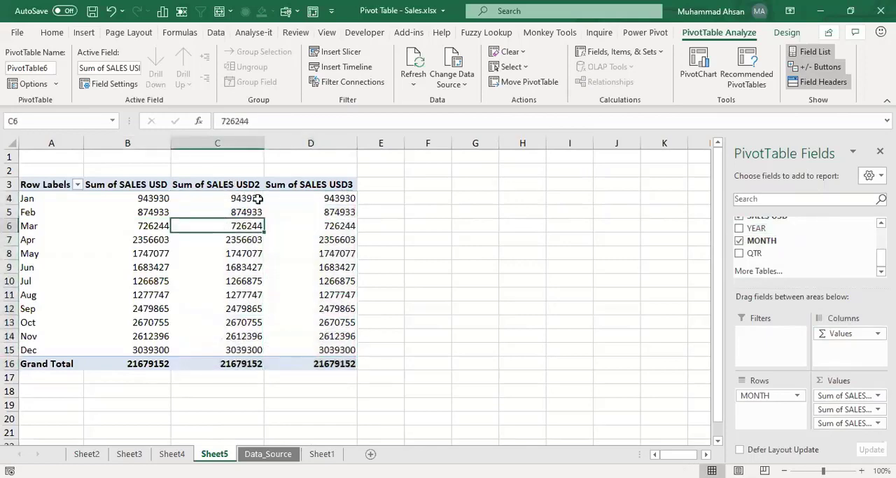
{"action": "left_click", "coordinate": [241, 200]}
{"action": "left_click", "coordinate": [316, 208]}
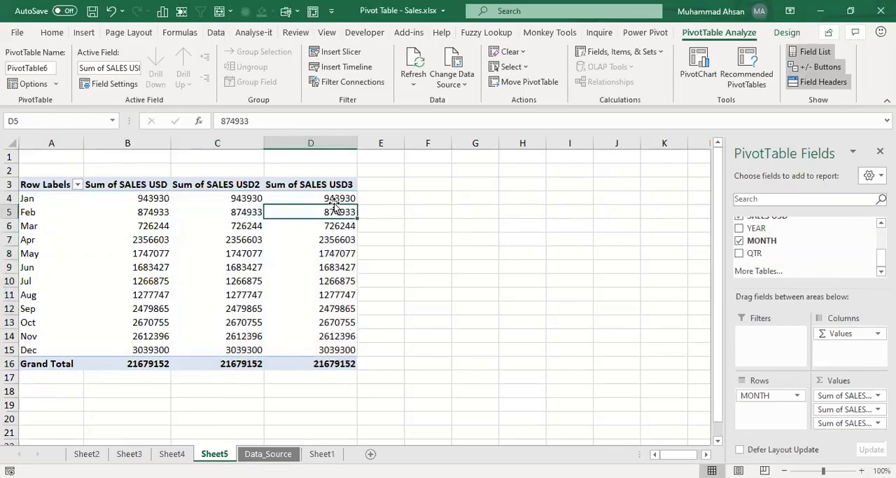
{"action": "left_click", "coordinate": [256, 210]}
{"action": "mouse_move", "coordinate": [257, 210]}
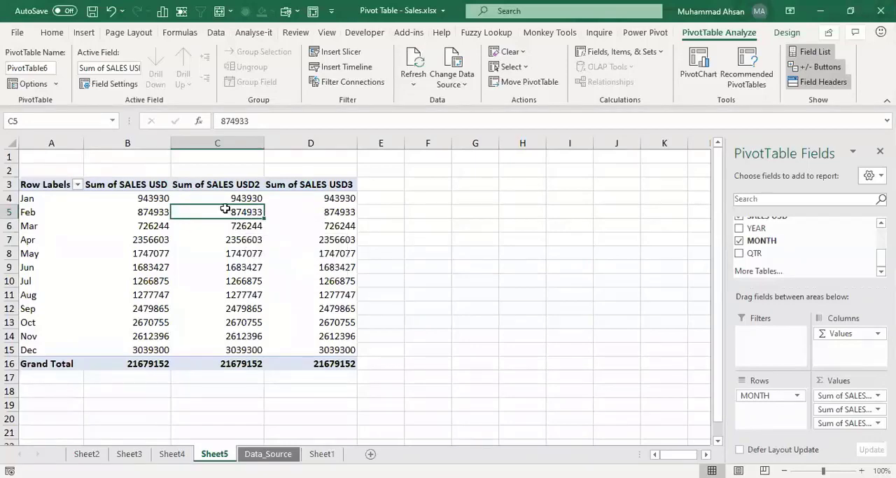
Step: Show the Sum of SALES USD2 values as Difference From, with MONTH as the base field
{"action": "right_click", "coordinate": [226, 212]}
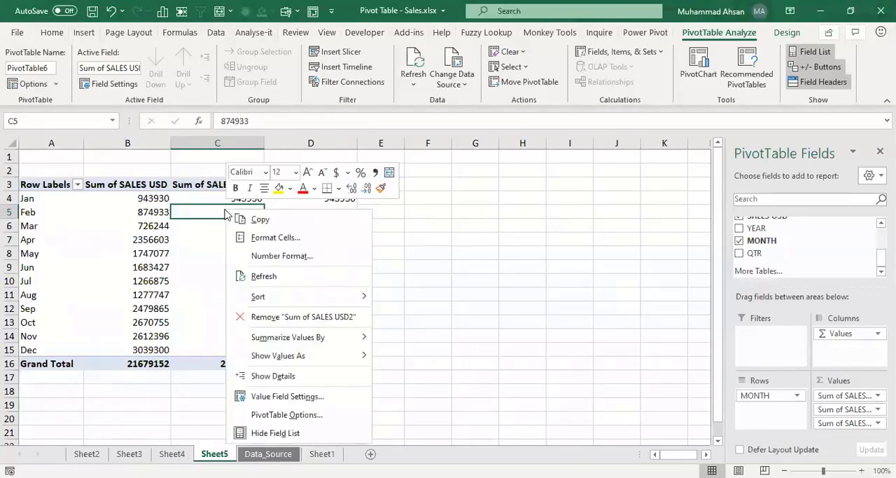
{"action": "left_click", "coordinate": [317, 397]}
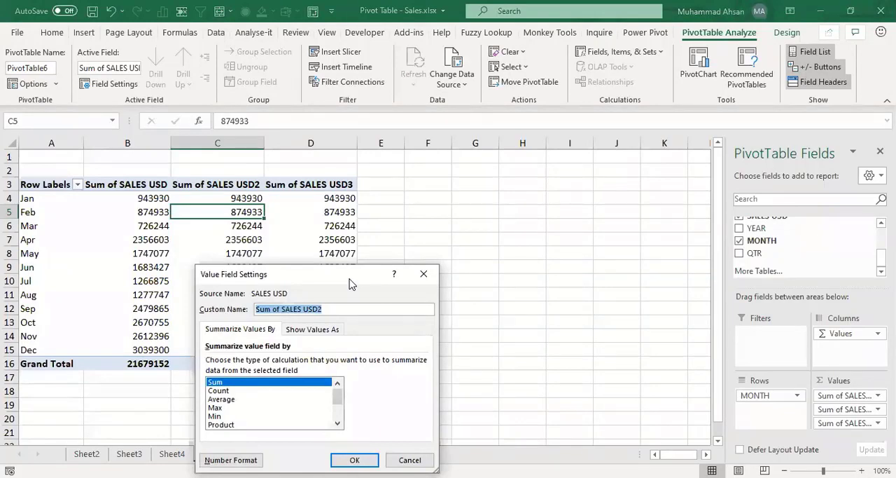
{"action": "left_click_drag", "start_coordinate": [352, 284], "coordinate": [527, 180]}
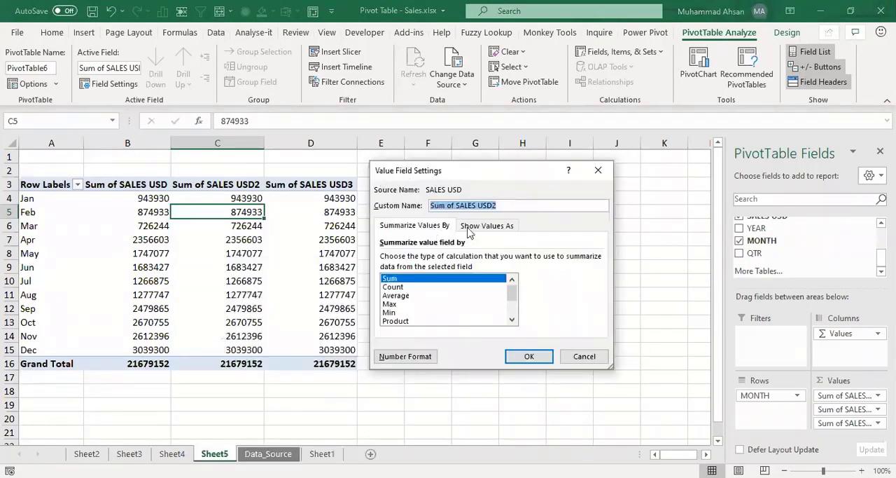
{"action": "left_click", "coordinate": [481, 229]}
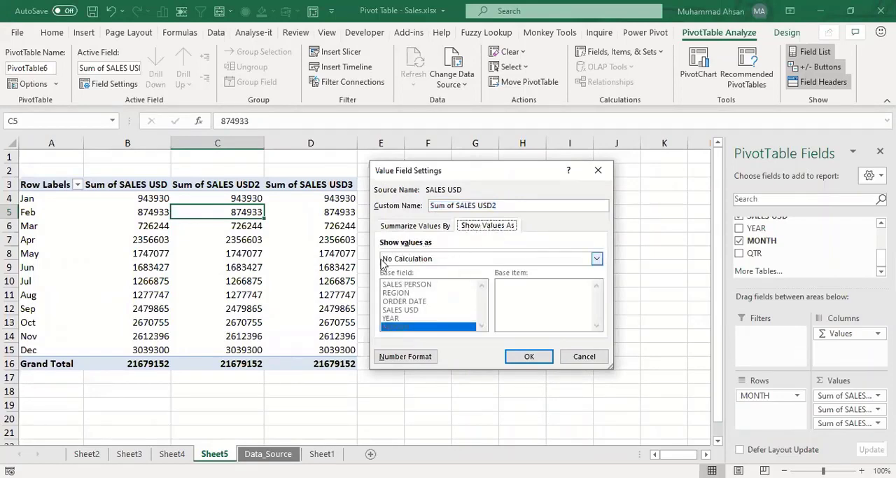
{"action": "left_click", "coordinate": [597, 259]}
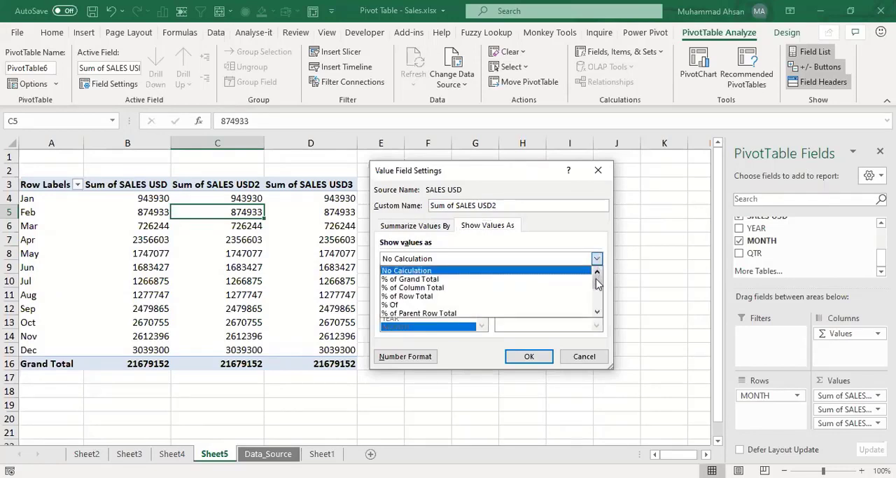
{"action": "left_click_drag", "start_coordinate": [597, 288], "coordinate": [597, 299]}
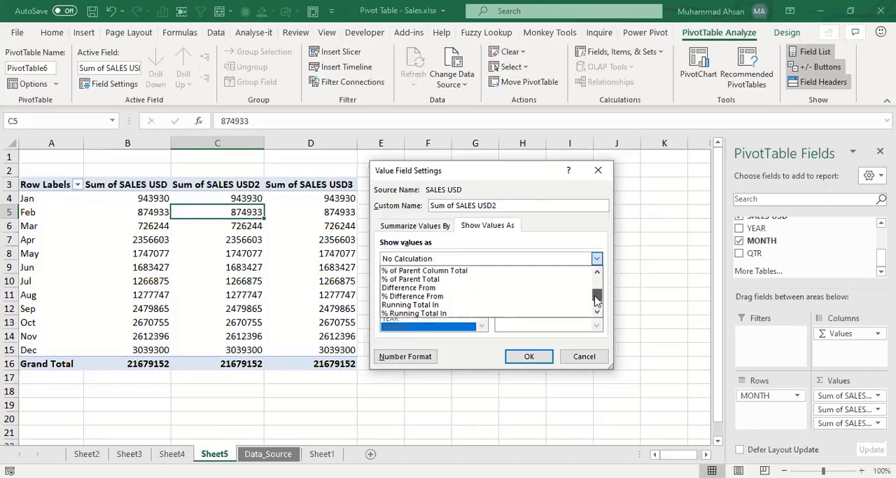
{"action": "left_click", "coordinate": [399, 287]}
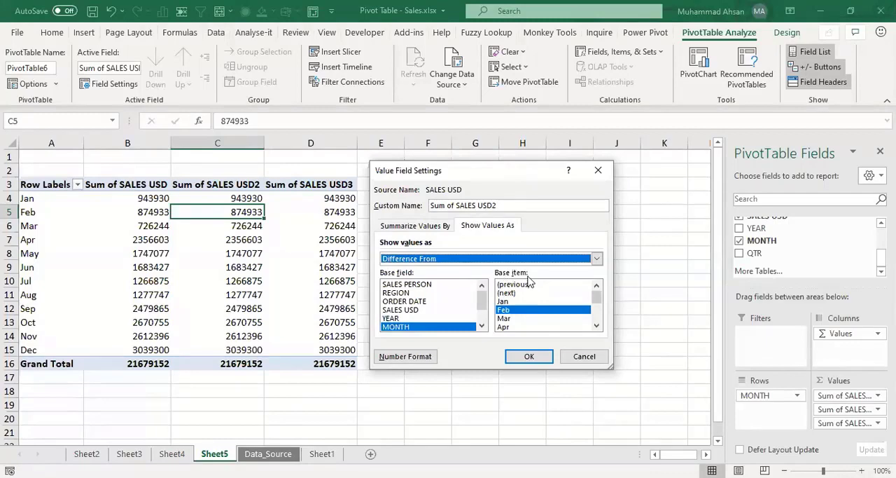
Step: Choose (previous) as the base item for the Difference From calculation and apply it to Sum of SALES USD2
{"action": "left_click", "coordinate": [514, 284]}
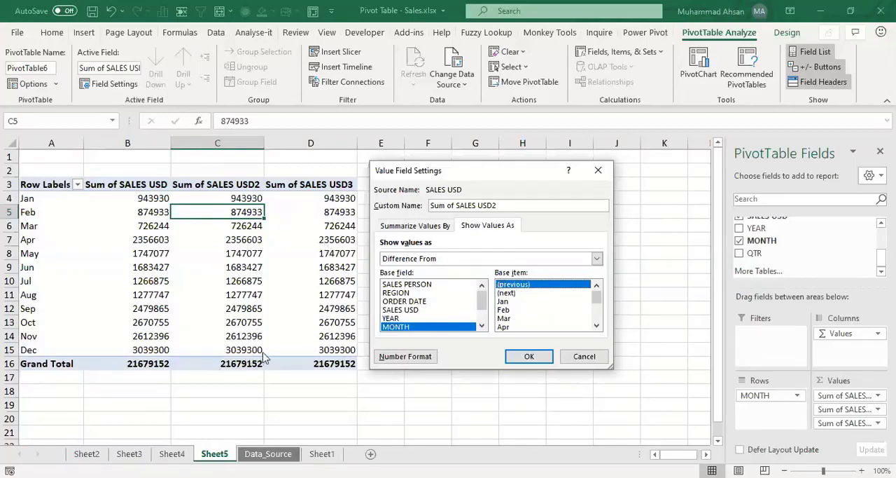
{"action": "scroll", "coordinate": [596, 313], "scroll_direction": "down", "scroll_amount": 3}
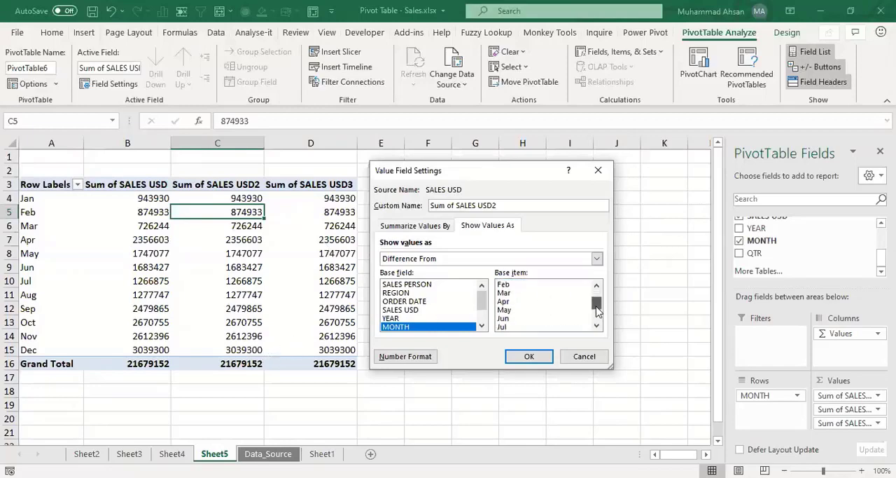
{"action": "left_click", "coordinate": [533, 311]}
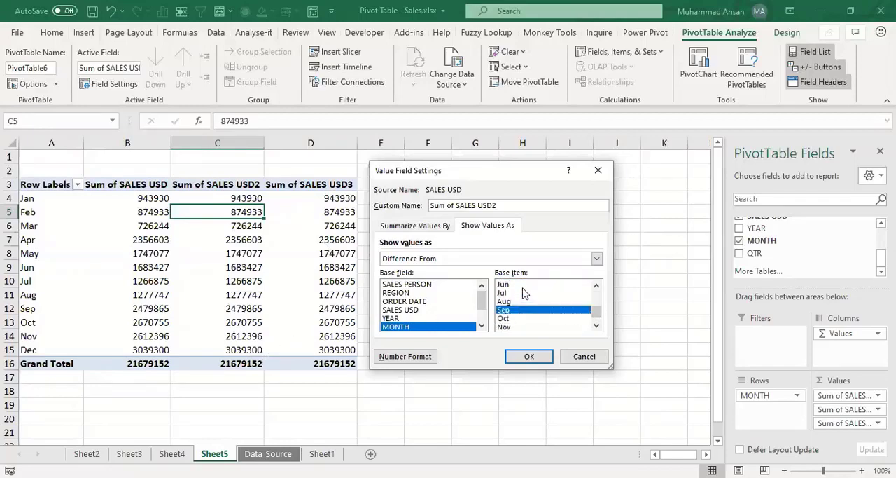
{"action": "left_click", "coordinate": [518, 294]}
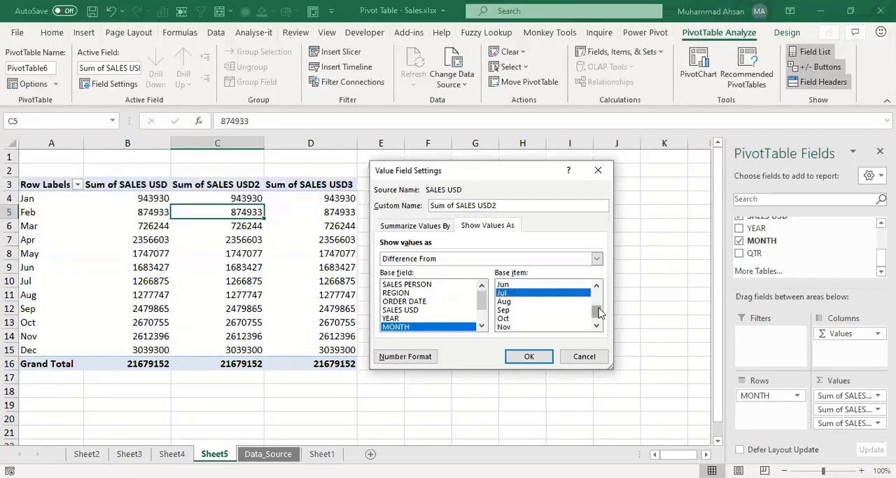
{"action": "left_click_drag", "start_coordinate": [599, 313], "coordinate": [597, 289]}
{"action": "left_click", "coordinate": [526, 284]}
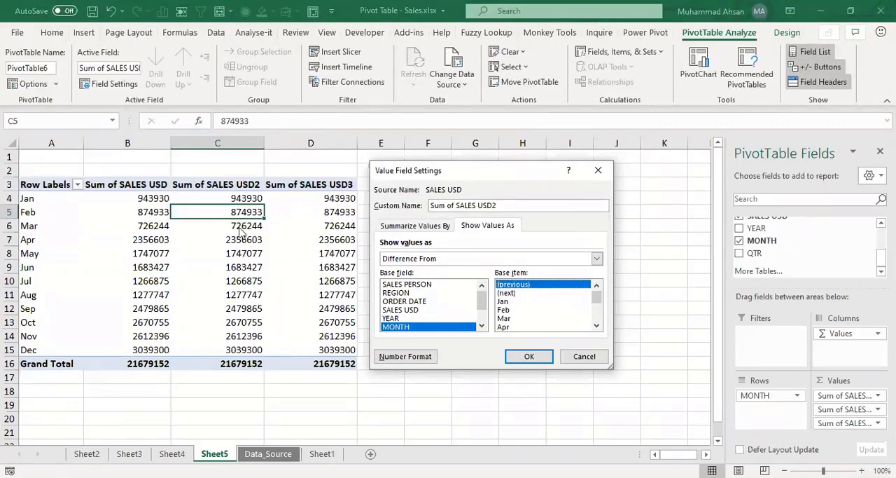
{"action": "left_click", "coordinate": [529, 356]}
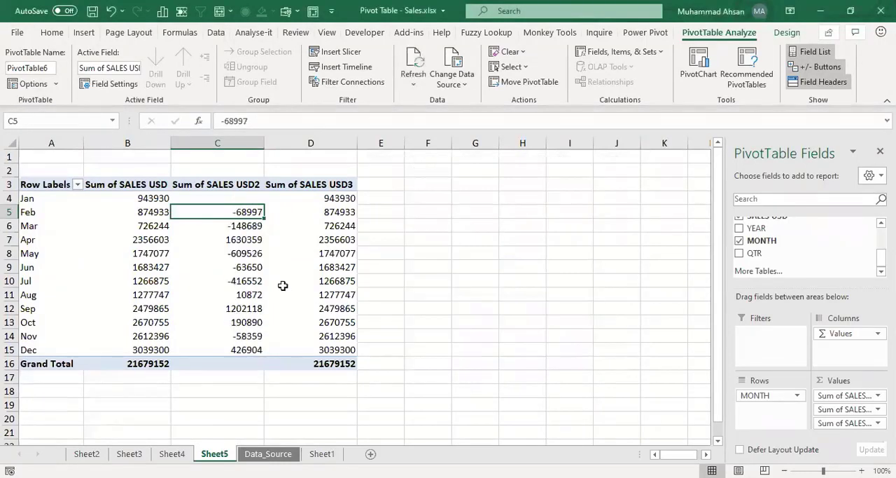
{"action": "left_click", "coordinate": [223, 238]}
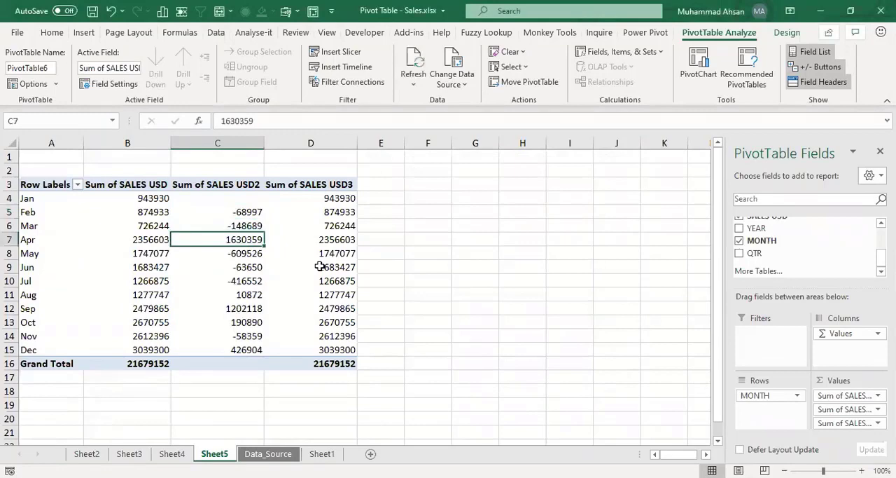
Step: Choose the Number category as the number format in the value field settings of Sum of SALES USD2
{"action": "mouse_move", "coordinate": [320, 266]}
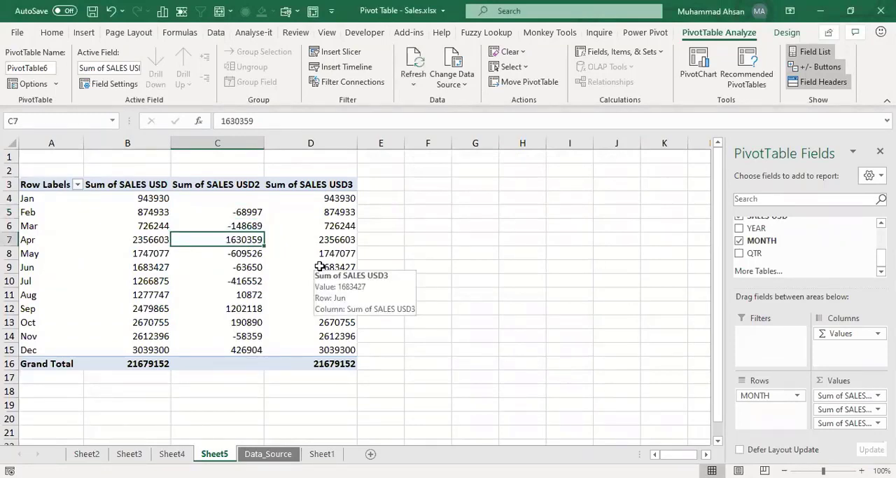
{"action": "left_click", "coordinate": [259, 213]}
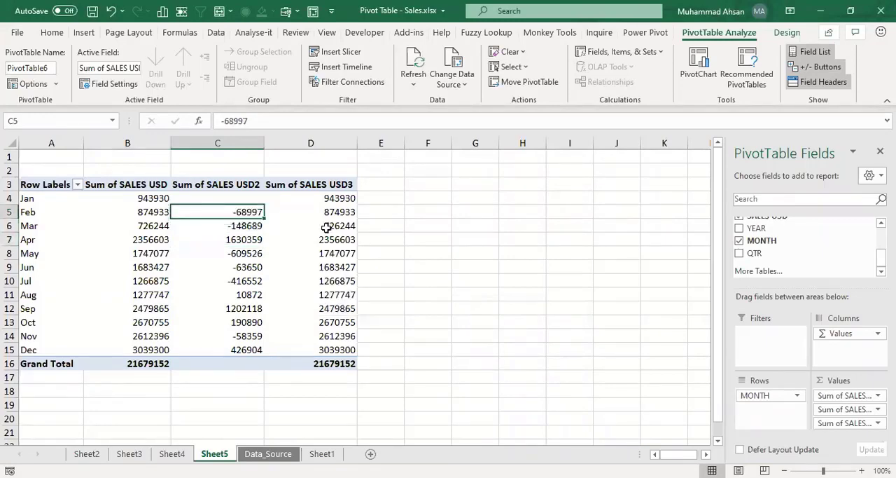
{"action": "mouse_move", "coordinate": [326, 227]}
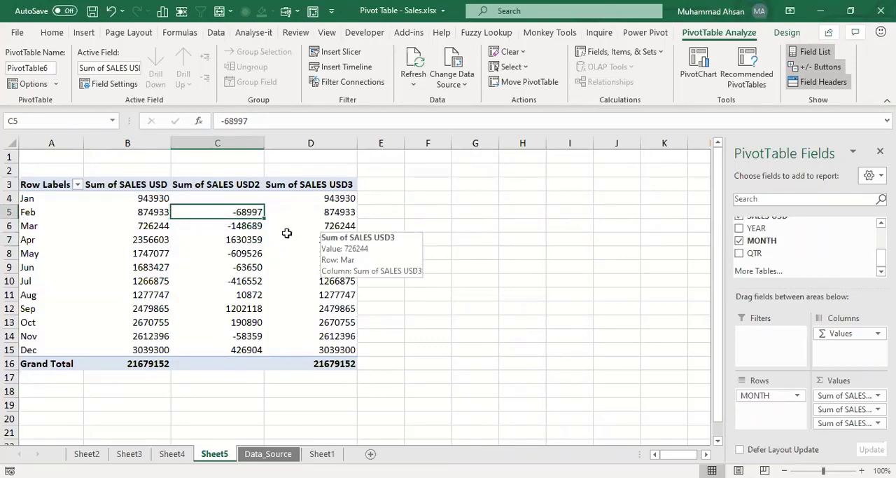
{"action": "right_click", "coordinate": [226, 210]}
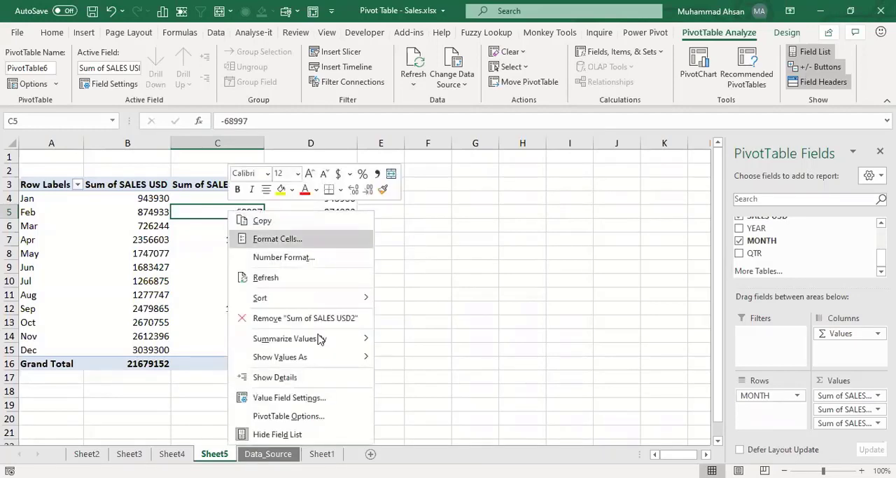
{"action": "left_click", "coordinate": [313, 399]}
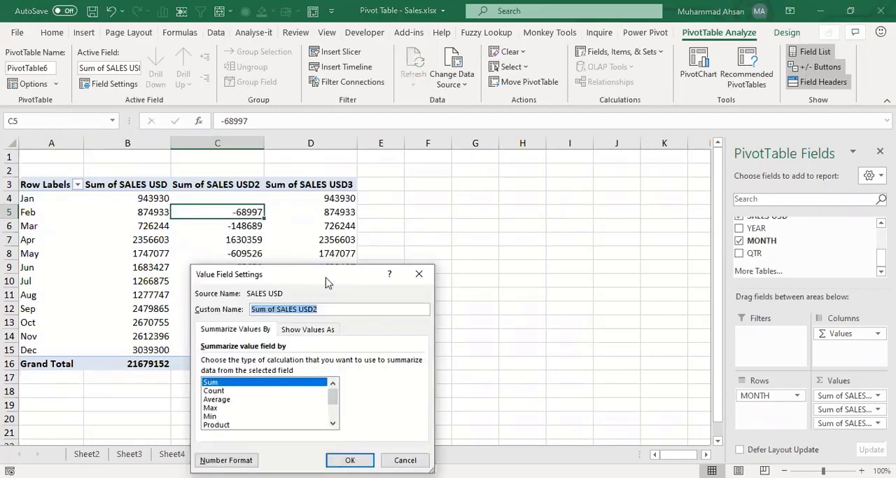
{"action": "left_click_drag", "start_coordinate": [326, 280], "coordinate": [491, 162]}
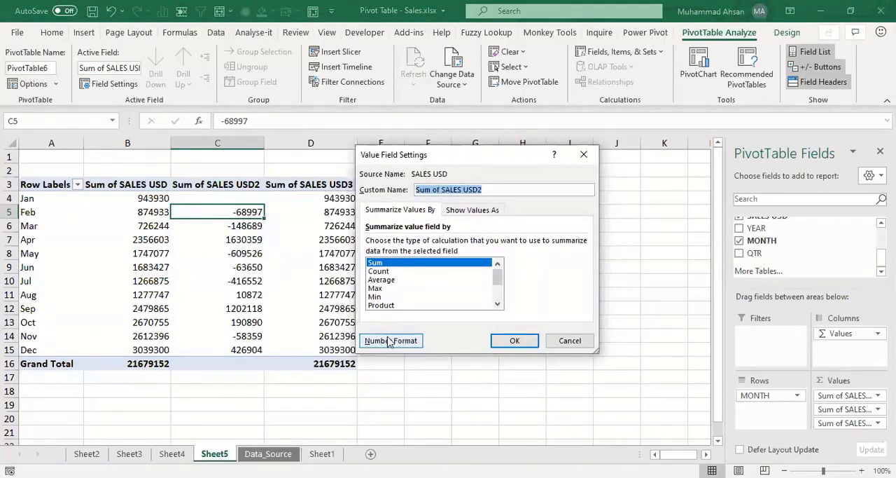
{"action": "left_click", "coordinate": [390, 341]}
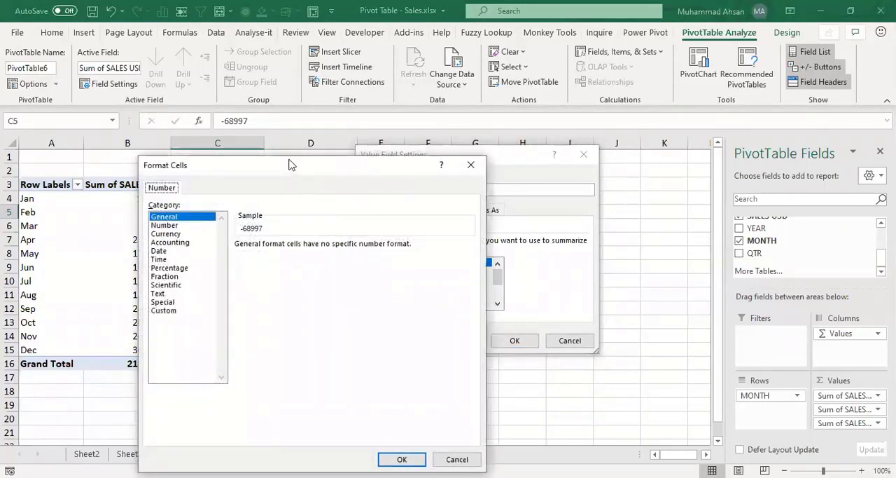
{"action": "left_click_drag", "start_coordinate": [291, 164], "coordinate": [317, 101]}
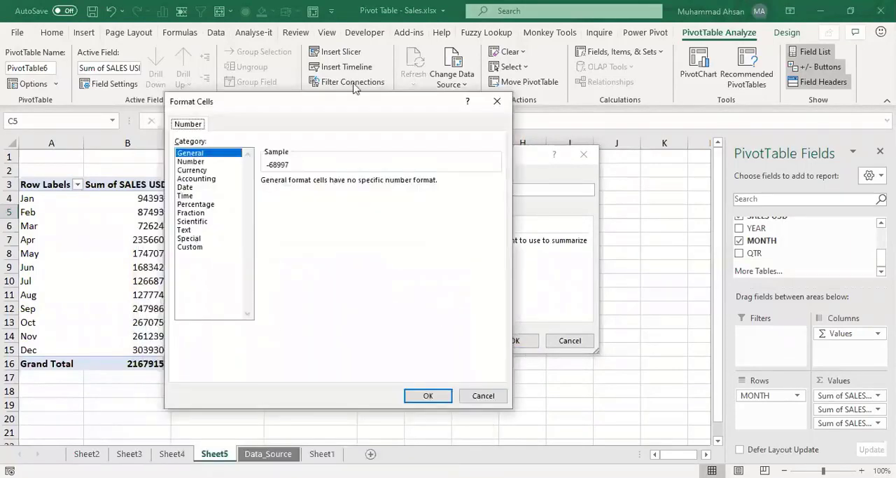
{"action": "left_click", "coordinate": [203, 163]}
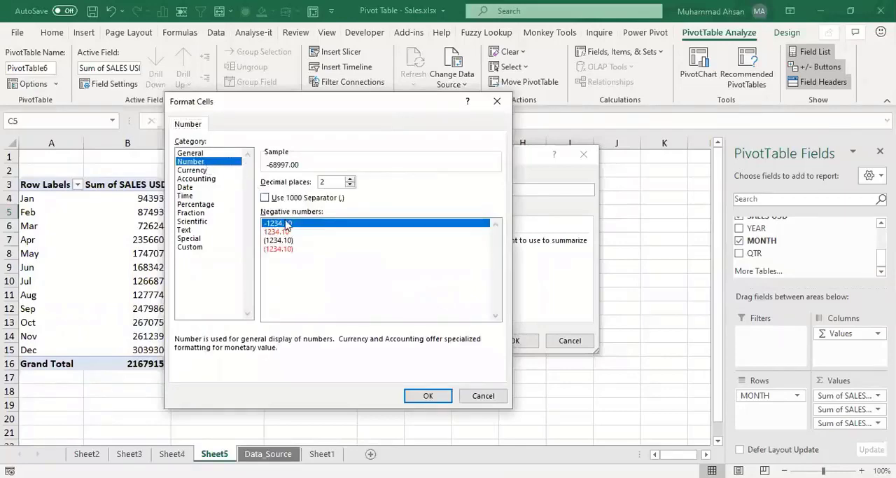
Step: Format the differences with a thousands separator, 0 decimal places and negatives in red parentheses, and apply the settings
{"action": "left_click", "coordinate": [289, 249]}
{"action": "left_click", "coordinate": [266, 197]}
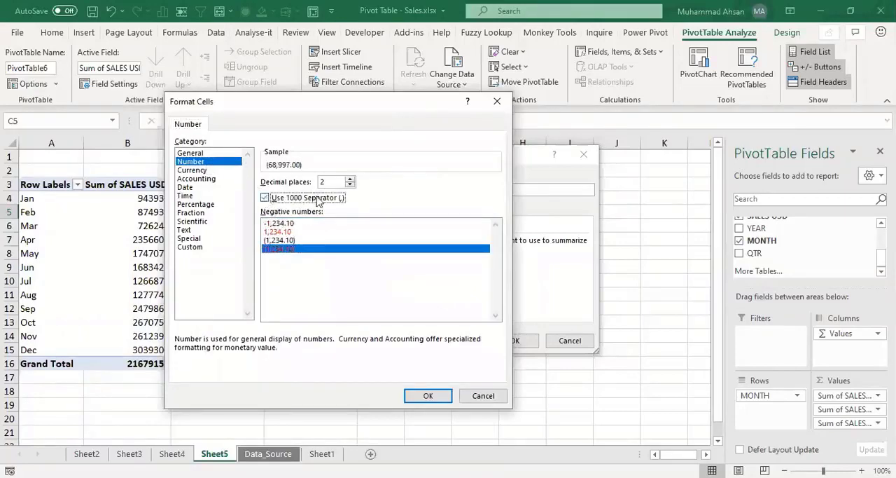
{"action": "double_click", "coordinate": [350, 186]}
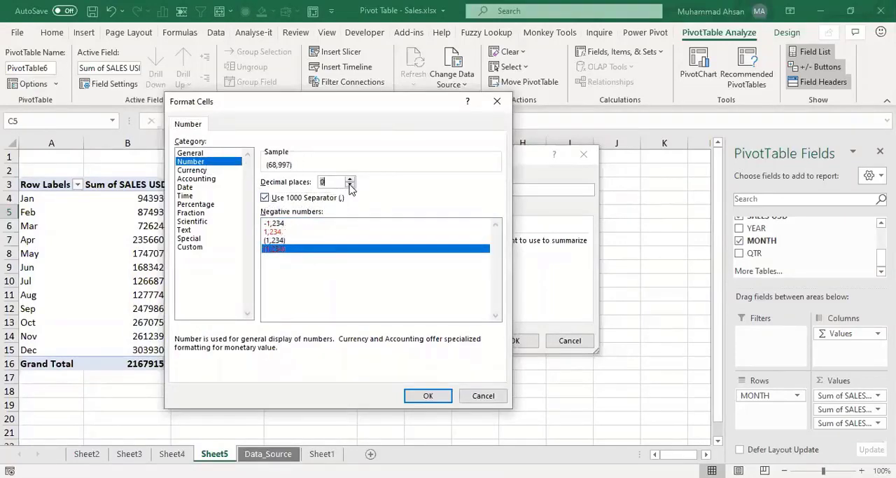
{"action": "left_click", "coordinate": [277, 254]}
{"action": "left_click", "coordinate": [427, 397]}
{"action": "left_click", "coordinate": [516, 341]}
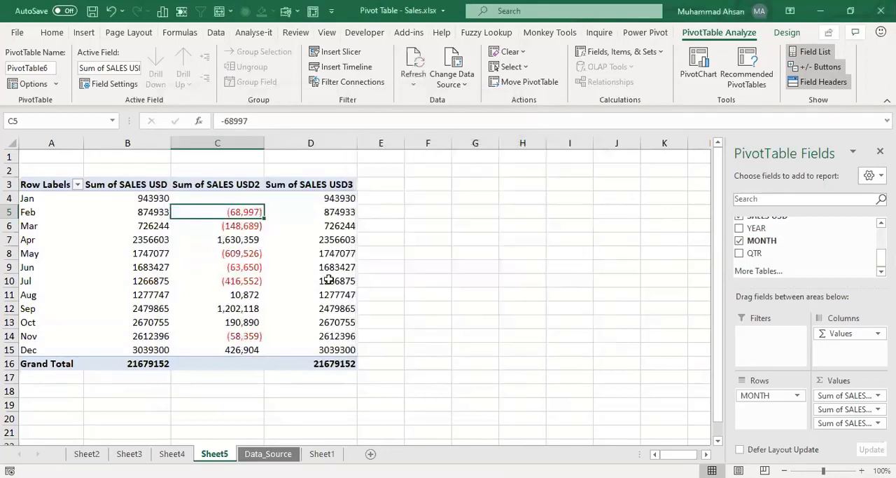
Step: Rename the Sum of SALES USD2 column header to Difference
{"action": "left_click", "coordinate": [255, 241]}
{"action": "left_click", "coordinate": [224, 185]}
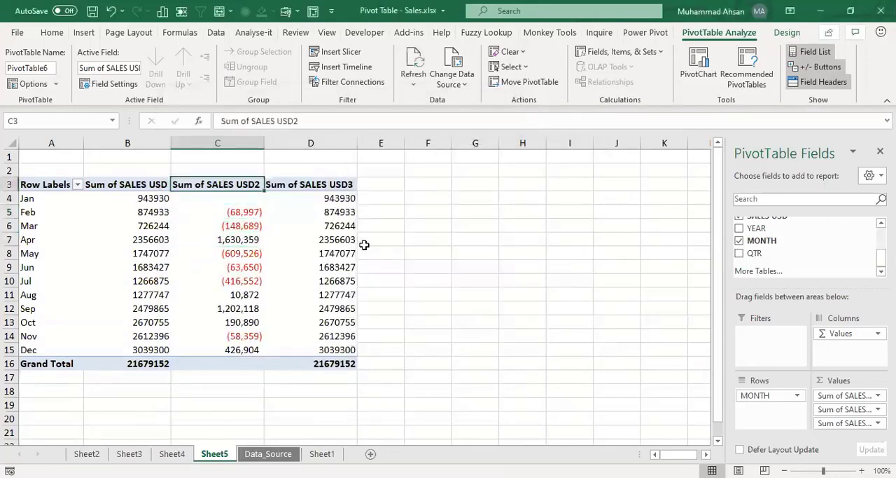
{"action": "type", "text": "Difference"}
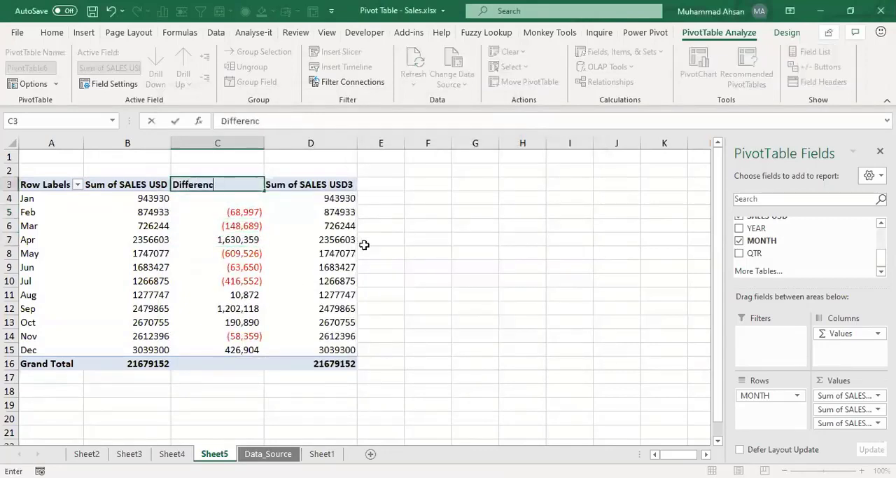
{"action": "key", "text": "Return"}
{"action": "key", "text": "Down"}
{"action": "key", "text": "Down"}
{"action": "key", "text": "Down"}
{"action": "key", "text": "Down"}
{"action": "key", "text": "Down"}
{"action": "key", "text": "Down"}
{"action": "key", "text": "Down"}
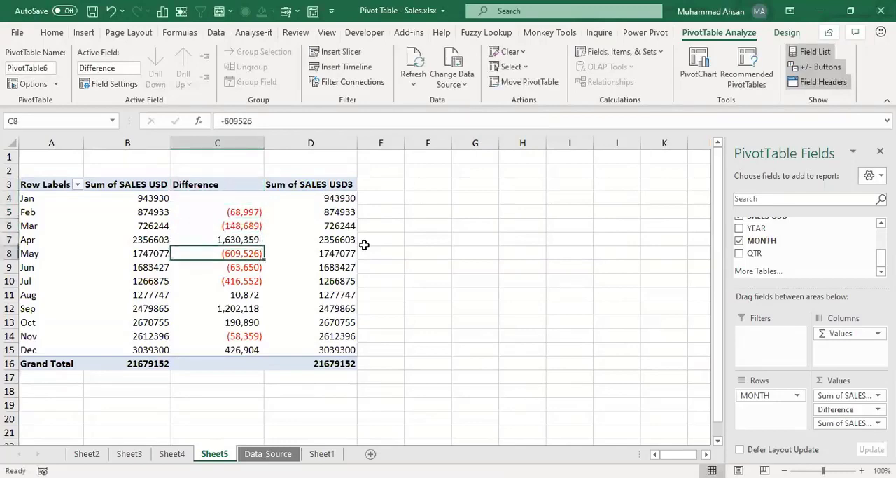
{"action": "key", "text": "Down"}
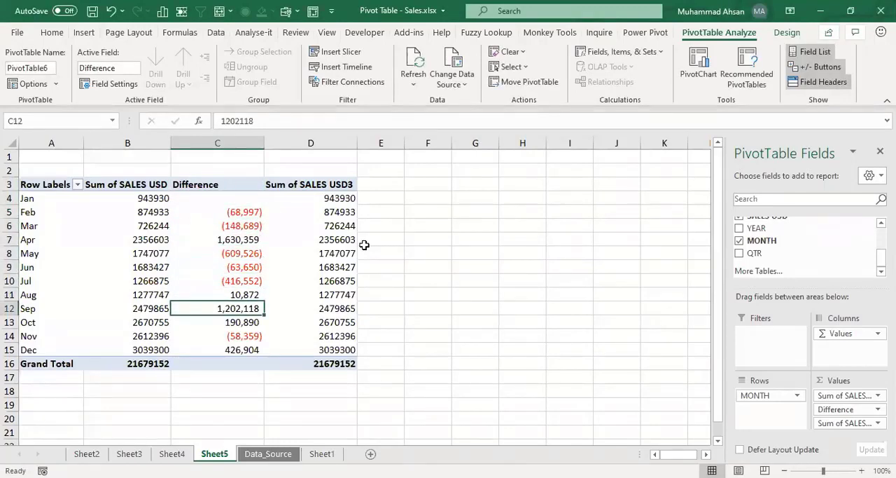
Step: Show the Sum of SALES USD3 values as Running Total In, with MONTH as the base field
{"action": "left_click", "coordinate": [322, 198]}
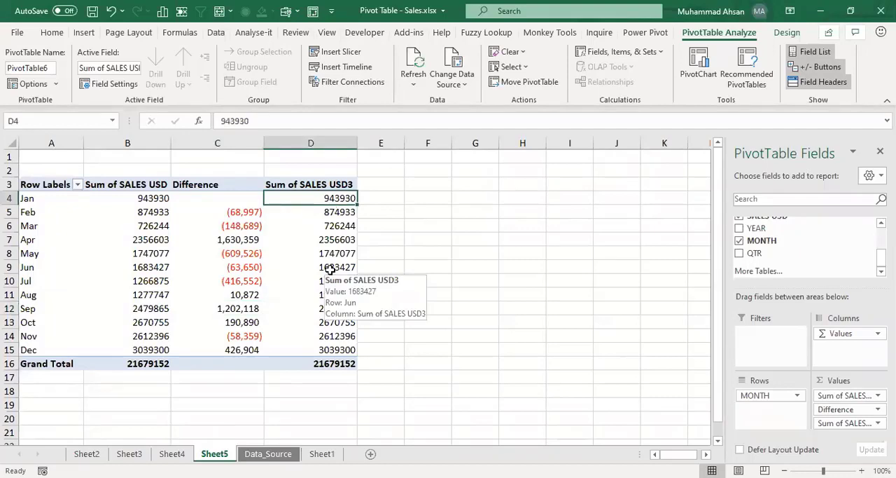
{"action": "key", "text": "Down"}
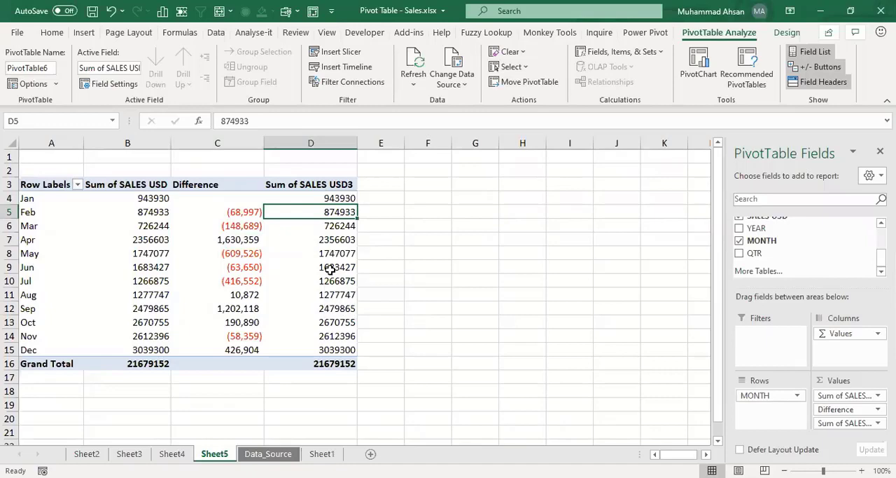
{"action": "key", "text": "Down"}
{"action": "key", "text": "Down"}
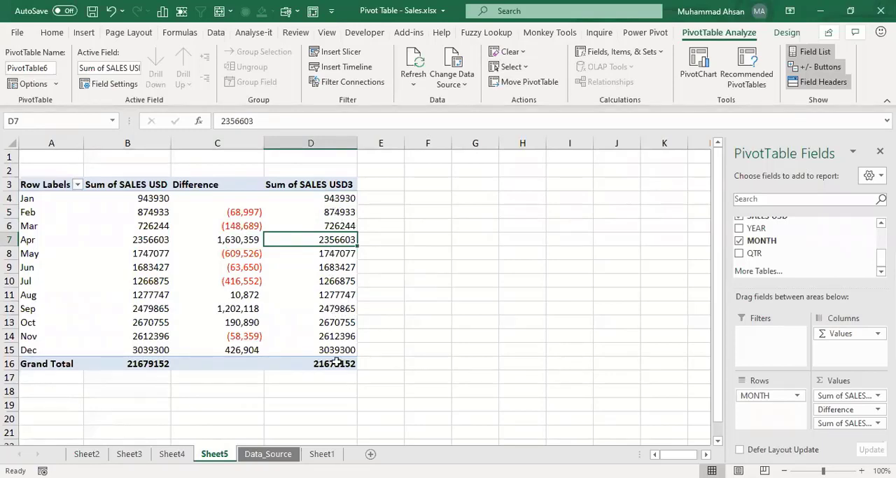
{"action": "right_click", "coordinate": [326, 225]}
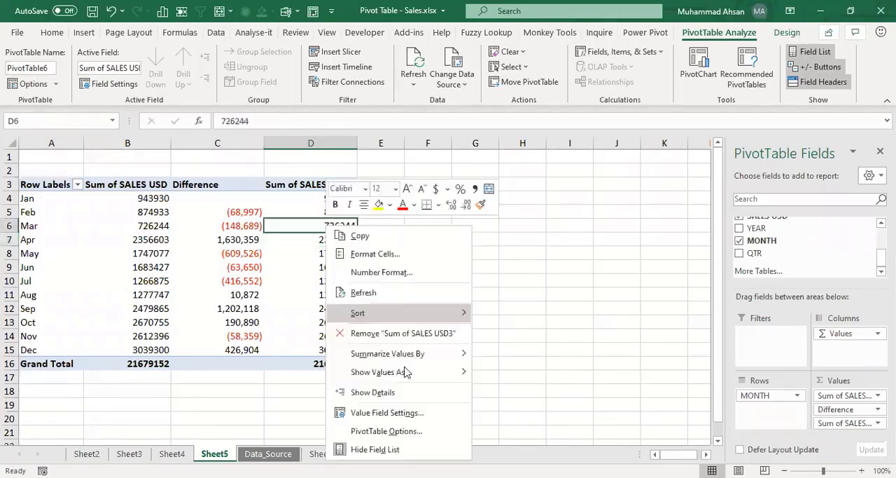
{"action": "left_click", "coordinate": [377, 413]}
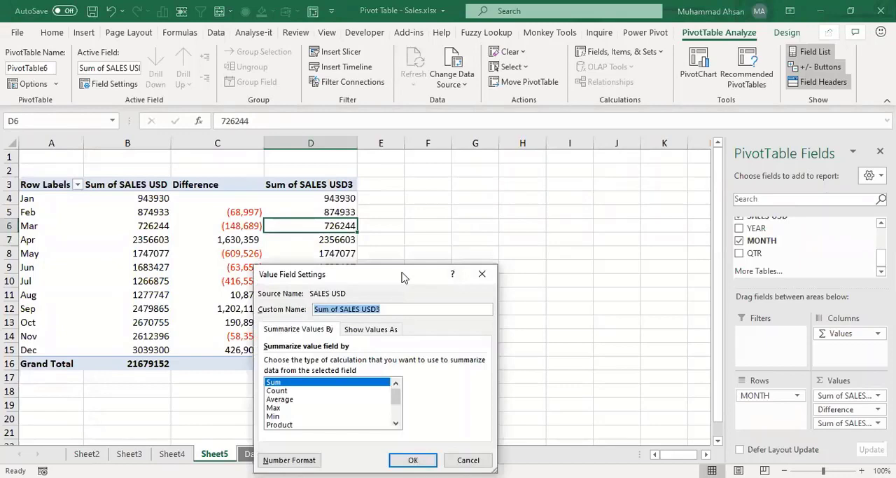
{"action": "left_click_drag", "start_coordinate": [430, 271], "coordinate": [474, 187]}
{"action": "left_click", "coordinate": [411, 244]}
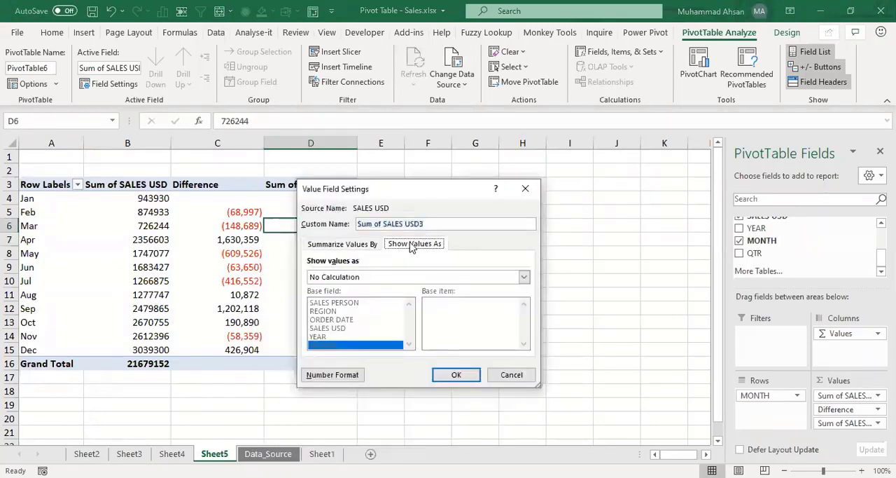
{"action": "left_click", "coordinate": [524, 278]}
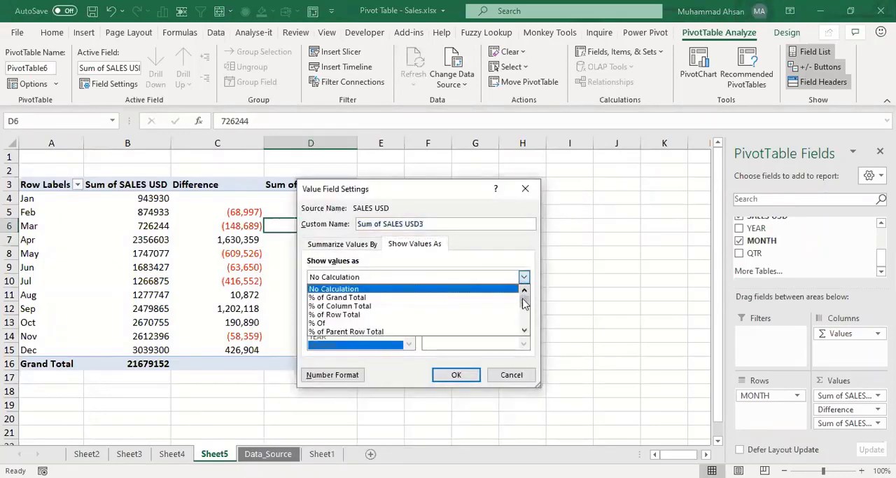
{"action": "left_click_drag", "start_coordinate": [524, 302], "coordinate": [523, 315]}
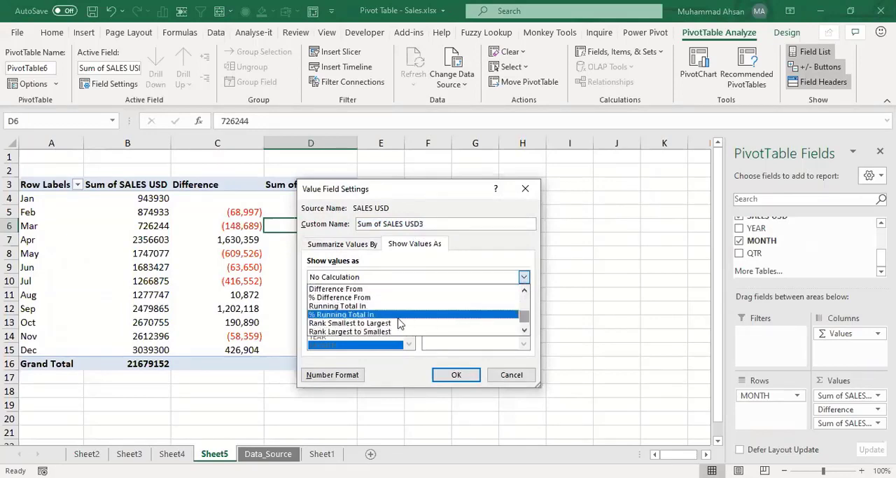
{"action": "left_click", "coordinate": [342, 306]}
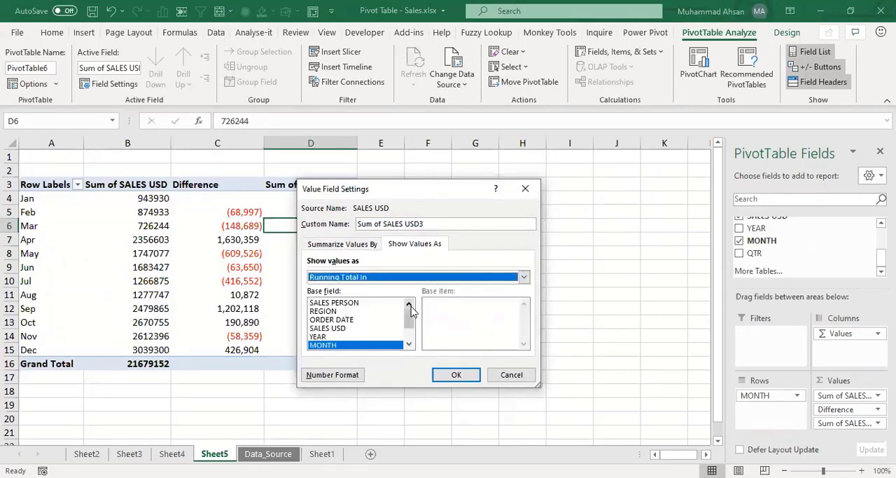
{"action": "left_click", "coordinate": [457, 376]}
Step: Format the January to December running totals with a thousands separator and no decimal places
{"action": "left_click_drag", "start_coordinate": [298, 198], "coordinate": [294, 349]}
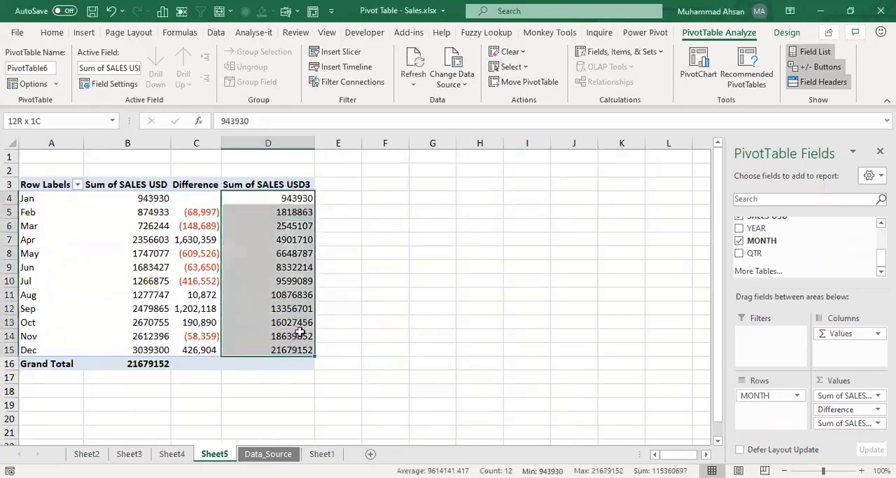
{"action": "left_click", "coordinate": [52, 32]}
{"action": "left_click", "coordinate": [442, 77]}
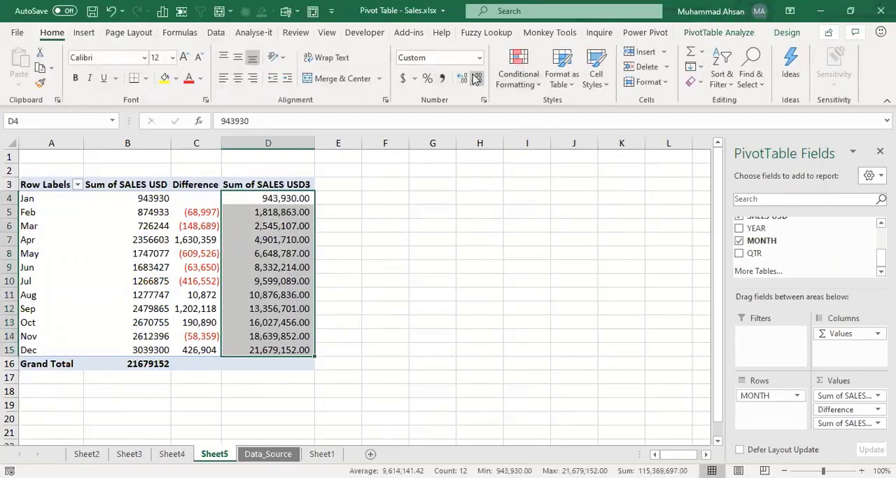
{"action": "left_click", "coordinate": [477, 77]}
{"action": "left_click", "coordinate": [477, 78]}
{"action": "left_click", "coordinate": [277, 319]}
Step: Fill the December running total and the Sum of SALES USD grand total yellow, and make the December running total bold
{"action": "left_click", "coordinate": [268, 350]}
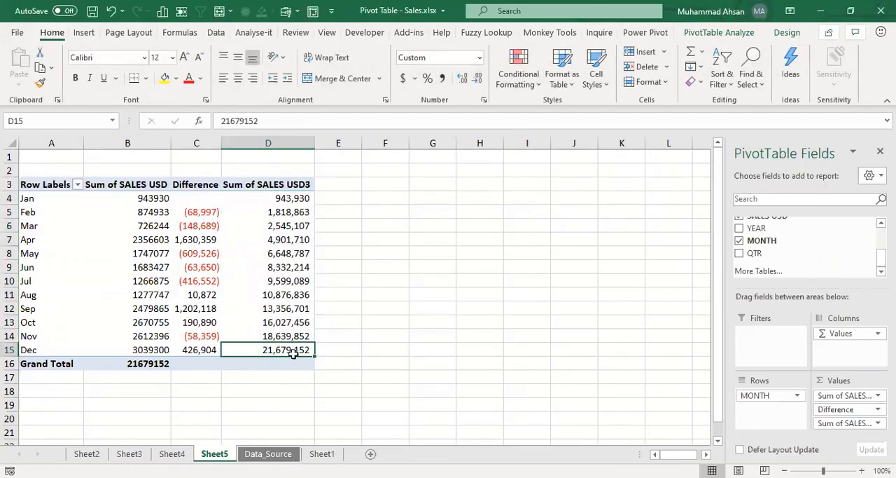
{"action": "left_click", "coordinate": [165, 79]}
{"action": "left_click", "coordinate": [129, 363]}
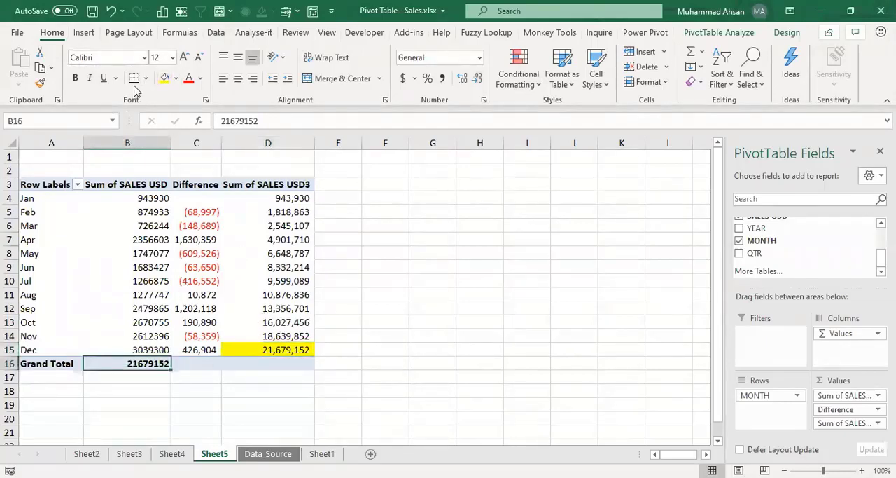
{"action": "left_click", "coordinate": [165, 79]}
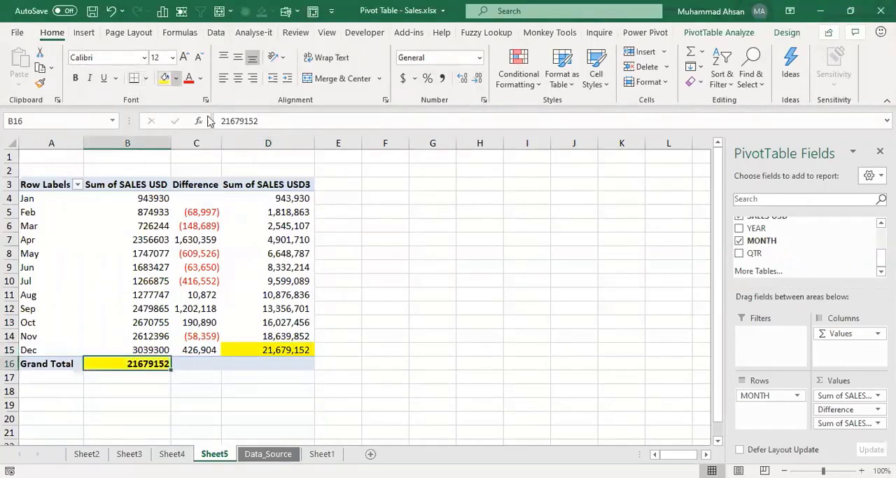
{"action": "left_click", "coordinate": [280, 352]}
{"action": "key", "text": "ctrl+b"}
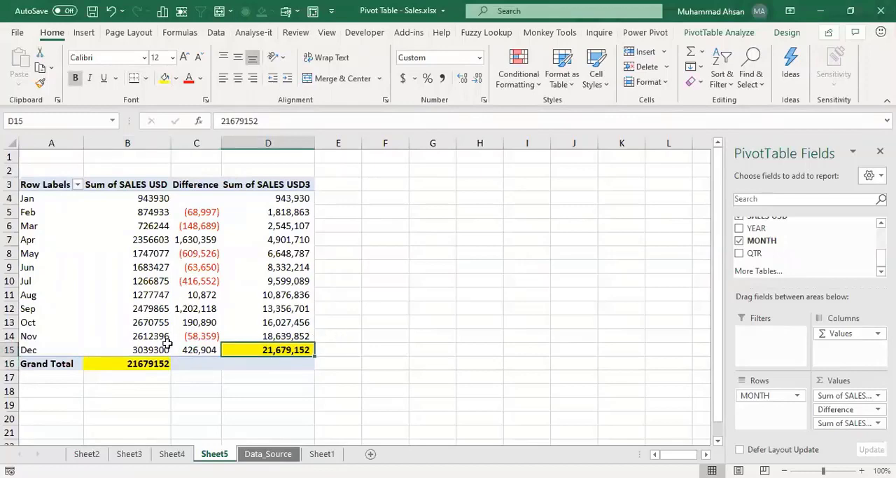
{"action": "left_click", "coordinate": [140, 375]}
{"action": "left_click_drag", "start_coordinate": [280, 202], "coordinate": [280, 336]}
{"action": "left_click", "coordinate": [280, 278]}
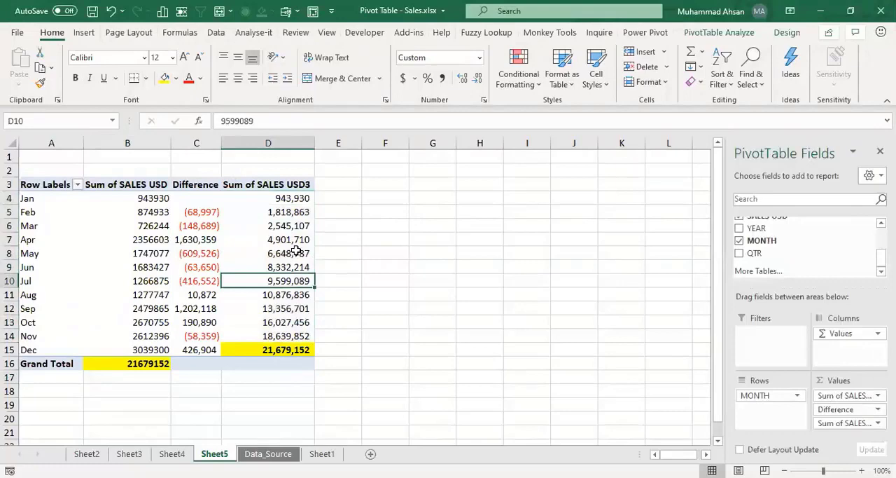
Step: Rename the Sum of SALES USD3 column header to Running Total and widen the Difference column
{"action": "left_click", "coordinate": [288, 186]}
{"action": "type", "text": "Ru"}
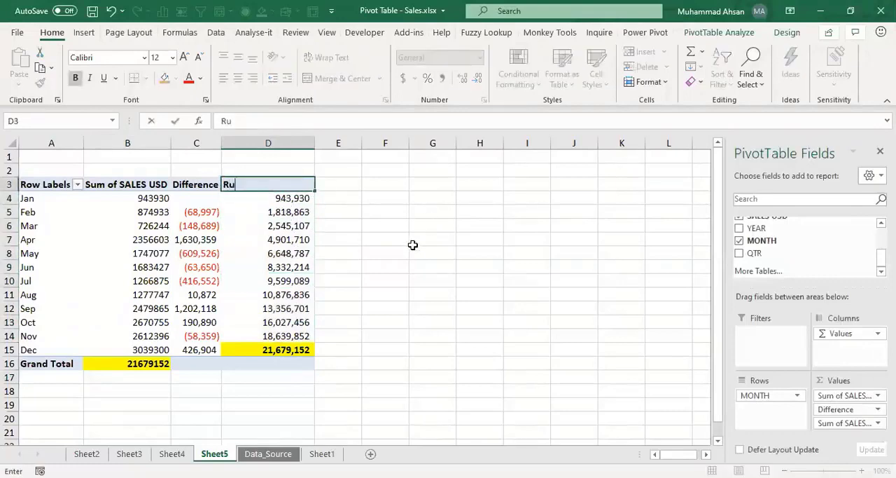
{"action": "type", "text": "nning Total"}
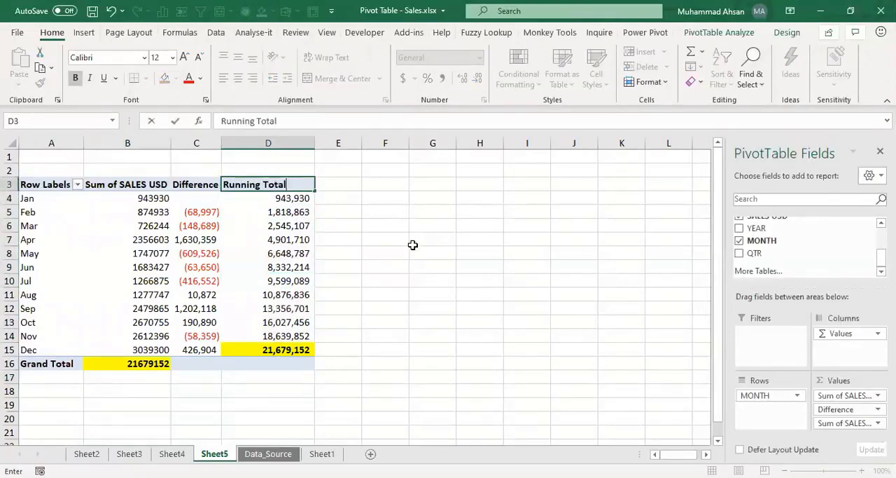
{"action": "key", "text": "Return"}
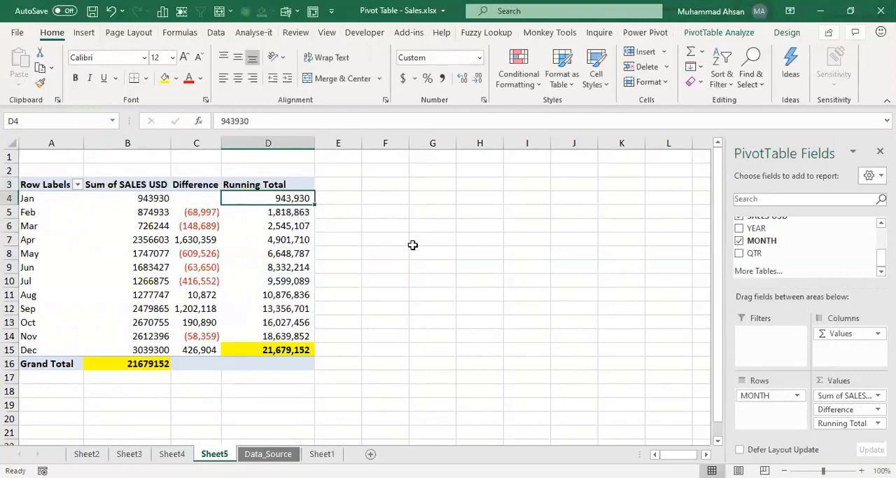
{"action": "double_click", "coordinate": [222, 142]}
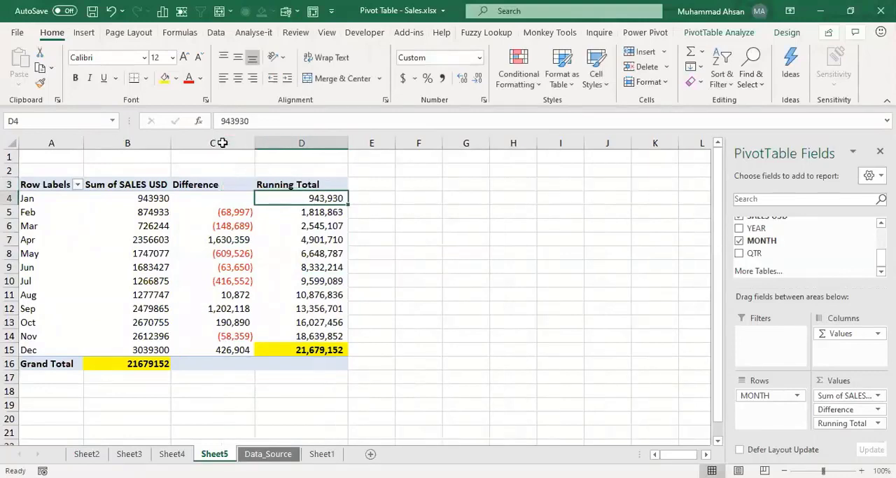
Step: Look through the Show Values As calculations offered for the Running Total field without changing the setting
{"action": "left_click", "coordinate": [304, 242]}
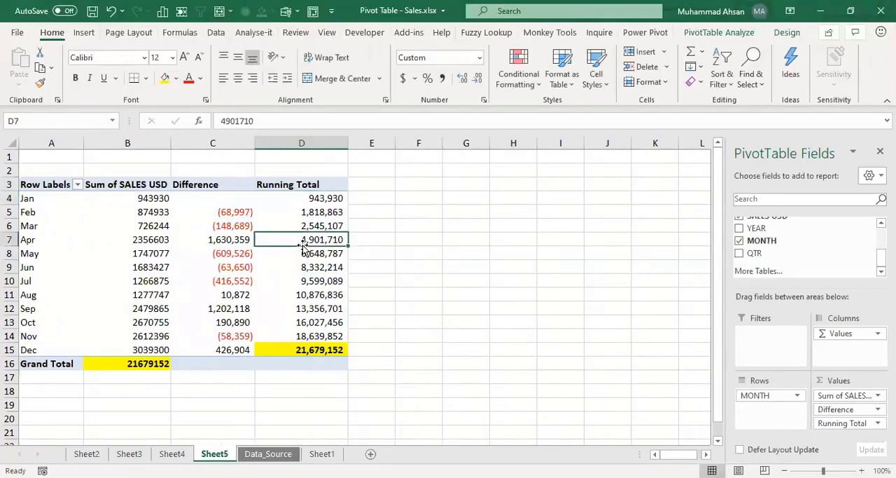
{"action": "left_click_drag", "start_coordinate": [304, 246], "coordinate": [309, 222]}
{"action": "right_click", "coordinate": [310, 224]}
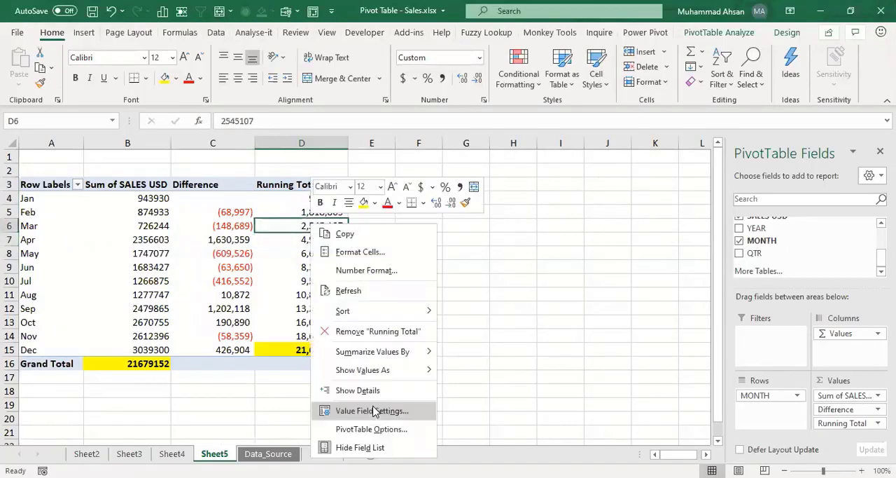
{"action": "left_click", "coordinate": [373, 411]}
{"action": "left_click", "coordinate": [396, 274]}
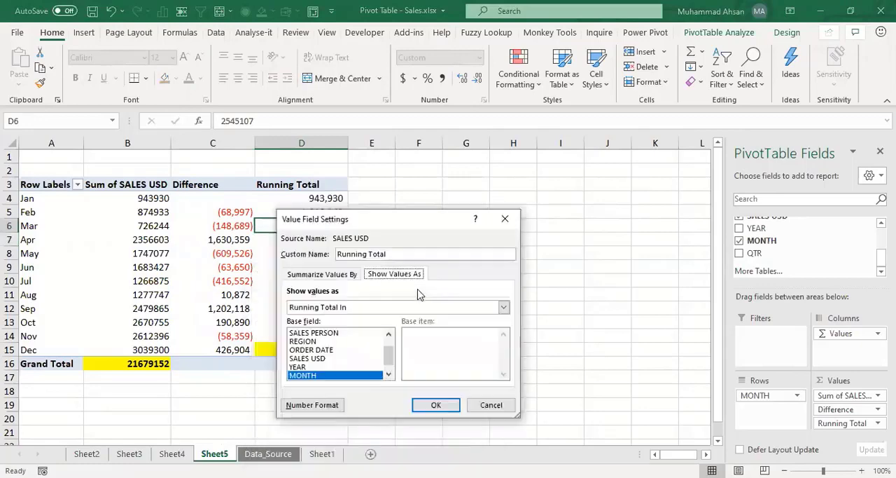
{"action": "left_click", "coordinate": [440, 308]}
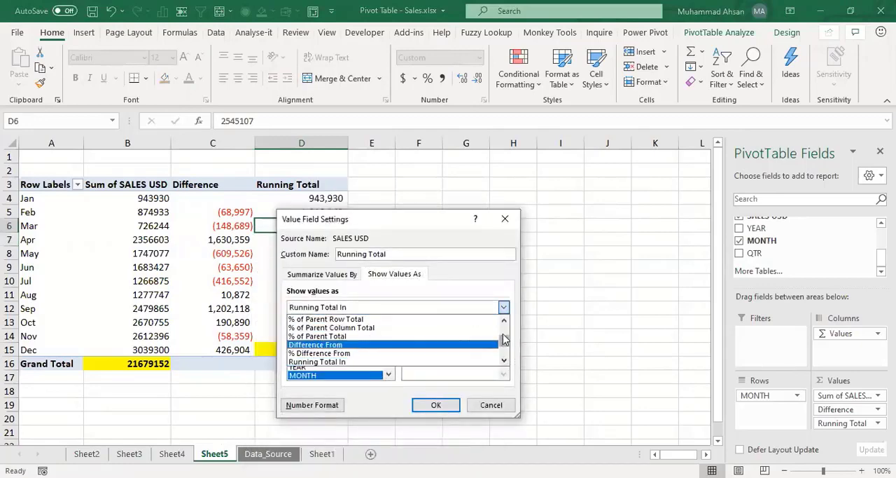
{"action": "left_click_drag", "start_coordinate": [504, 345], "coordinate": [504, 329]}
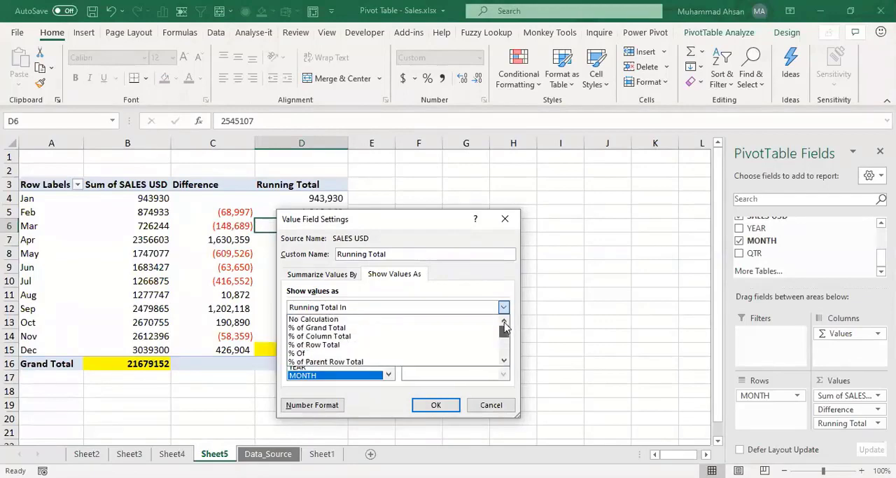
{"action": "left_click", "coordinate": [491, 405]}
{"action": "left_click", "coordinate": [491, 404]}
{"action": "key", "text": "Down"}
{"action": "key", "text": "Down"}
{"action": "key", "text": "Down"}
{"action": "key", "text": "Down"}
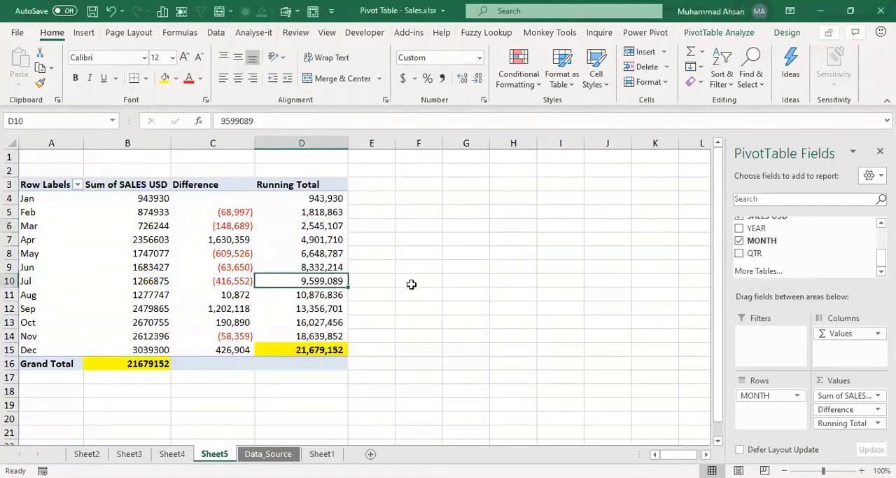
Step: Copy PRODUCTS through SALES USD, range B1:F8 of the Data_Source sheet, and paste it at A1 of a new worksheet
{"action": "key", "text": "ctrl+Page_Down"}
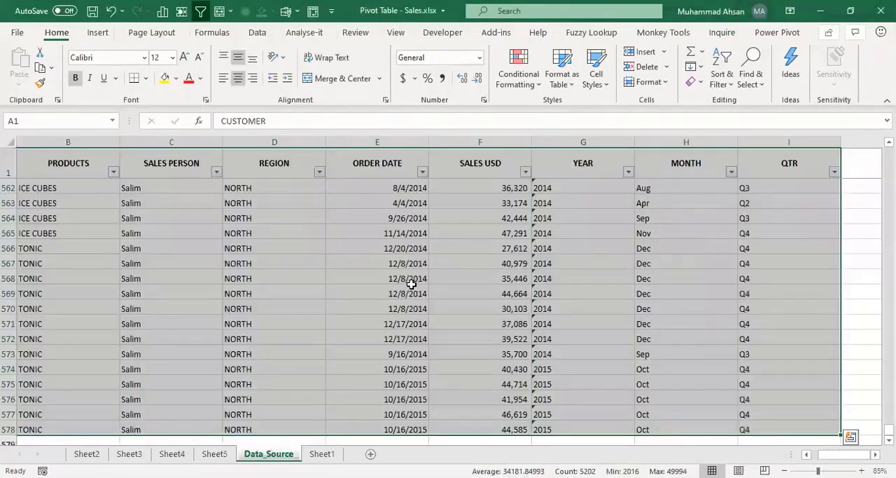
{"action": "key", "text": "Down"}
{"action": "key", "text": "Up"}
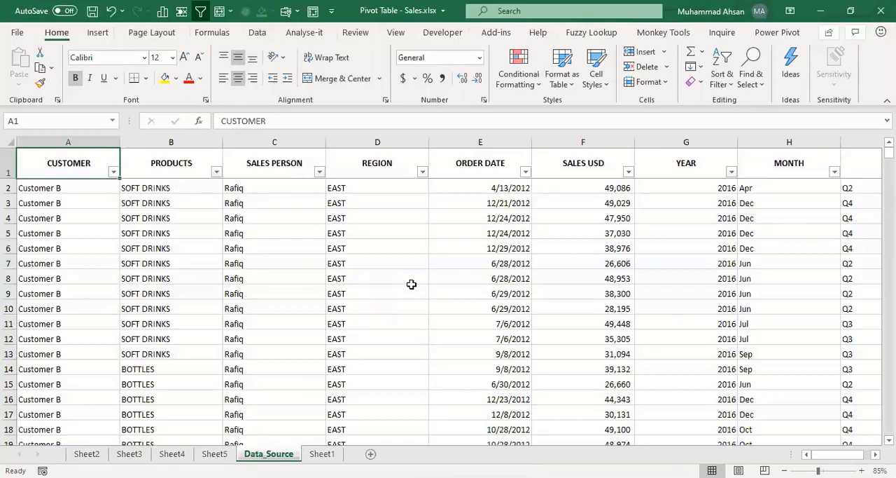
{"action": "key", "text": "Right"}
{"action": "key", "text": "Right"}
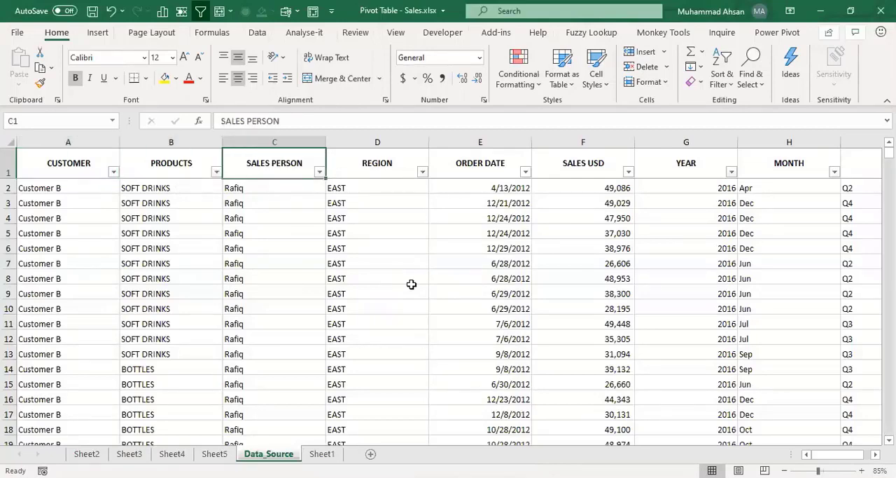
{"action": "key", "text": "Left"}
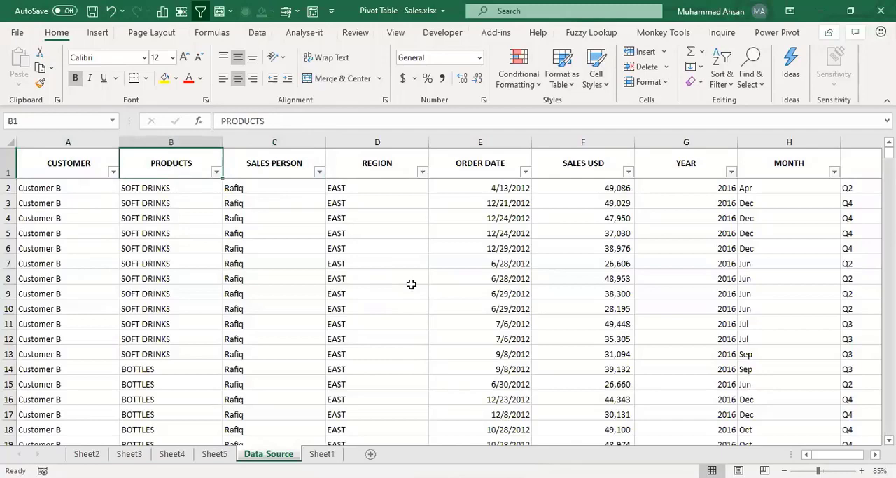
{"action": "key", "text": "shift+Right"}
{"action": "key", "text": "shift+Right"}
{"action": "key", "text": "shift+Right"}
{"action": "key", "text": "shift+Right"}
{"action": "key", "text": "shift+Down"}
{"action": "key", "text": "shift+Down"}
{"action": "key", "text": "shift+Down"}
{"action": "key", "text": "shift+Down"}
{"action": "key", "text": "shift+Down"}
{"action": "key", "text": "shift+Down"}
{"action": "key", "text": "shift+Down"}
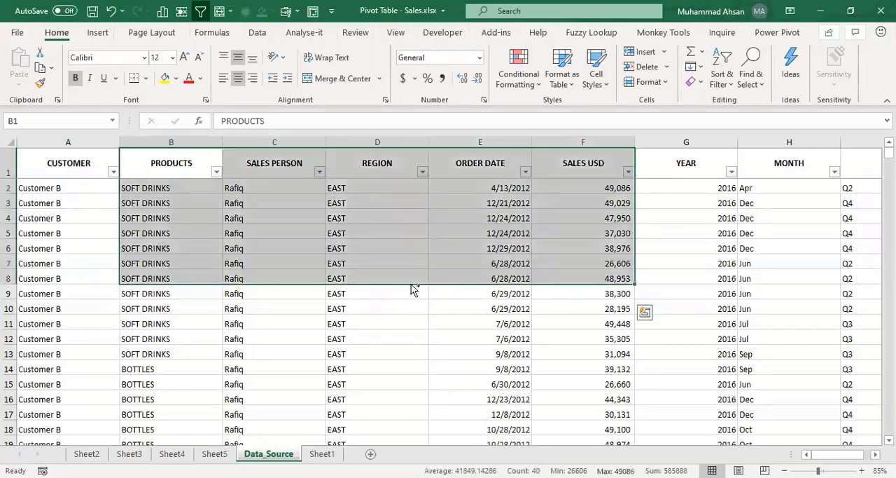
{"action": "key", "text": "ctrl+c"}
{"action": "key", "text": "shift+F11"}
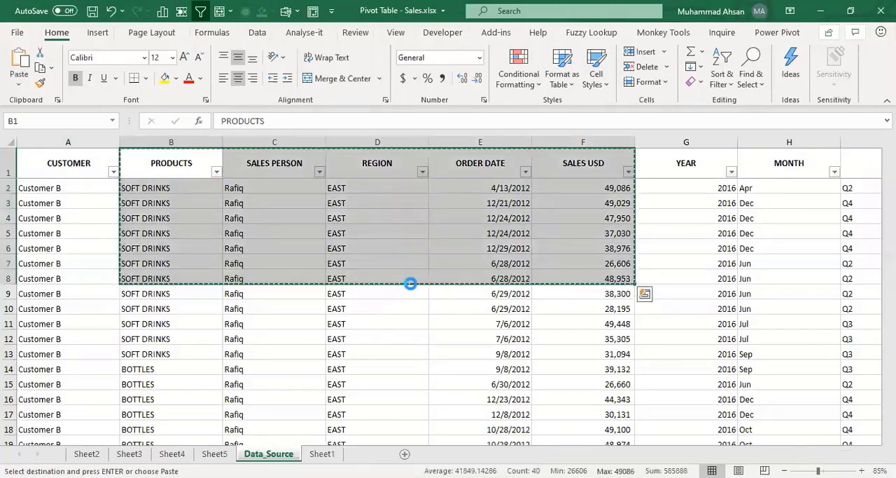
{"action": "key", "text": "ctrl+v"}
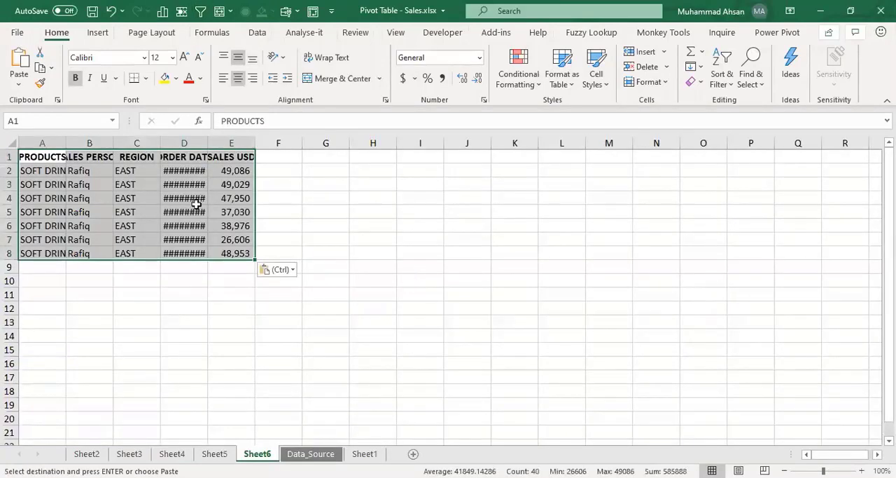
Step: Fit the widths of the ORDER DATE, SALES USD and PRODUCTS columns to their contents
{"action": "left_click", "coordinate": [194, 212]}
{"action": "double_click", "coordinate": [208, 143]}
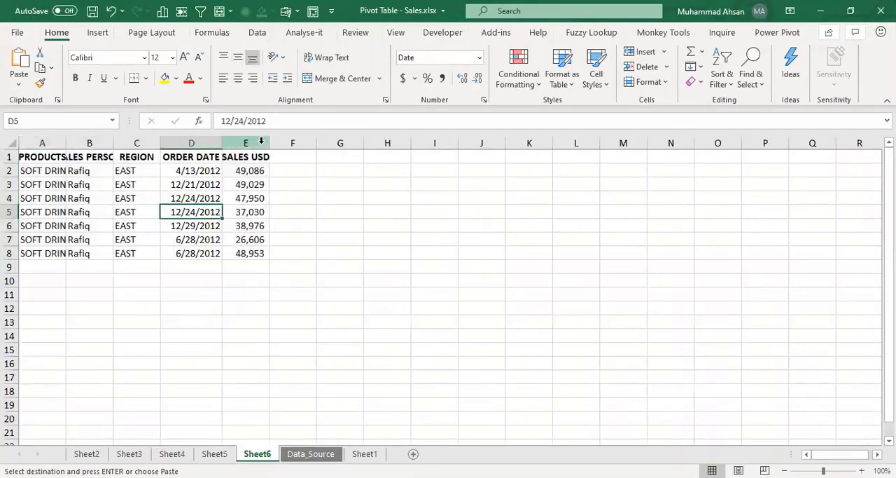
{"action": "double_click", "coordinate": [270, 142]}
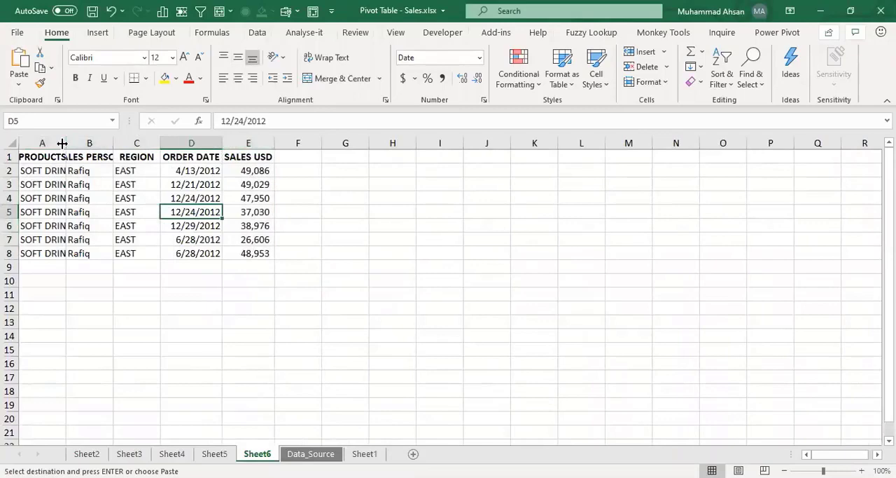
{"action": "double_click", "coordinate": [62, 143]}
{"action": "left_click", "coordinate": [195, 187]}
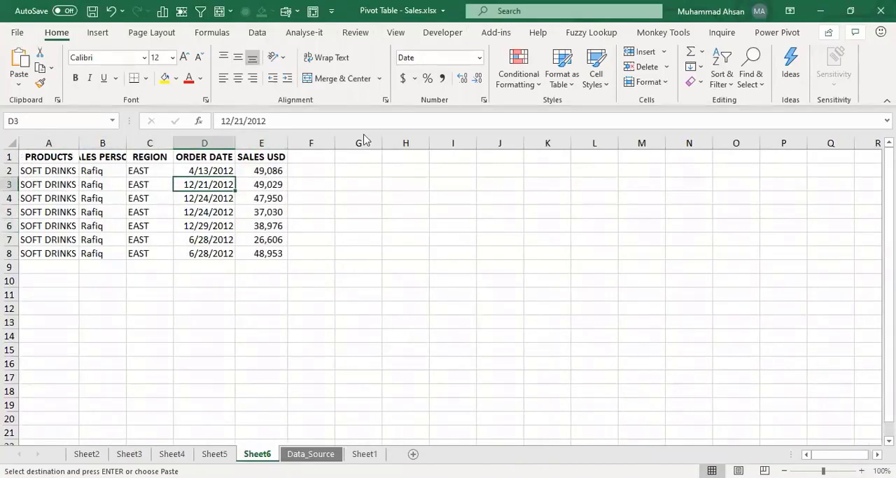
Step: Create a pivot table on a new worksheet from the sales data in range A1:E8 of Sheet6
{"action": "key", "text": "ctrl+t"}
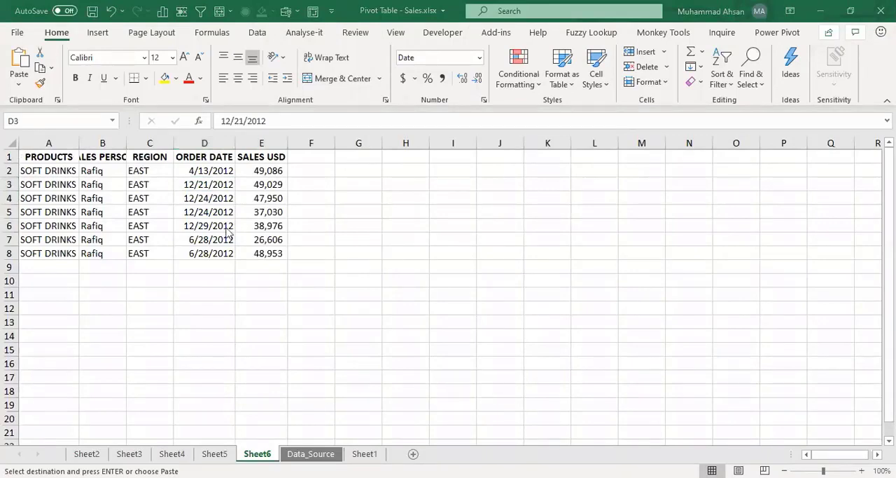
{"action": "left_click", "coordinate": [222, 157]}
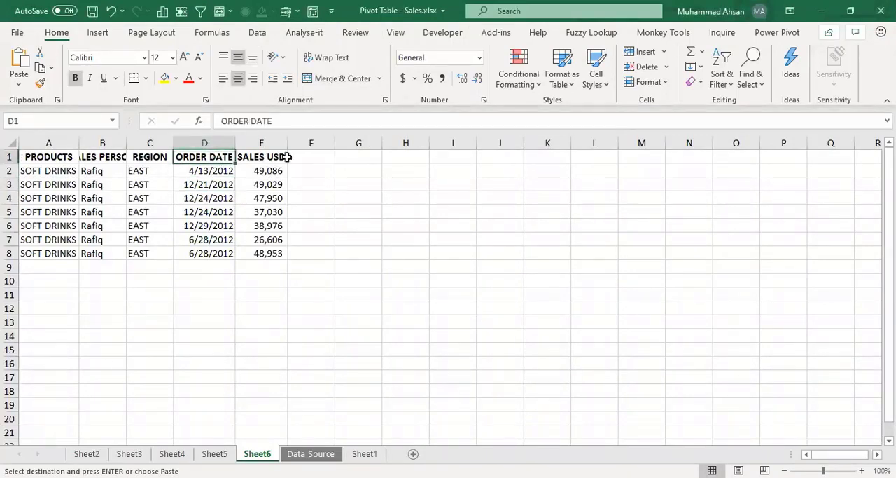
{"action": "key", "text": "ctrl+a"}
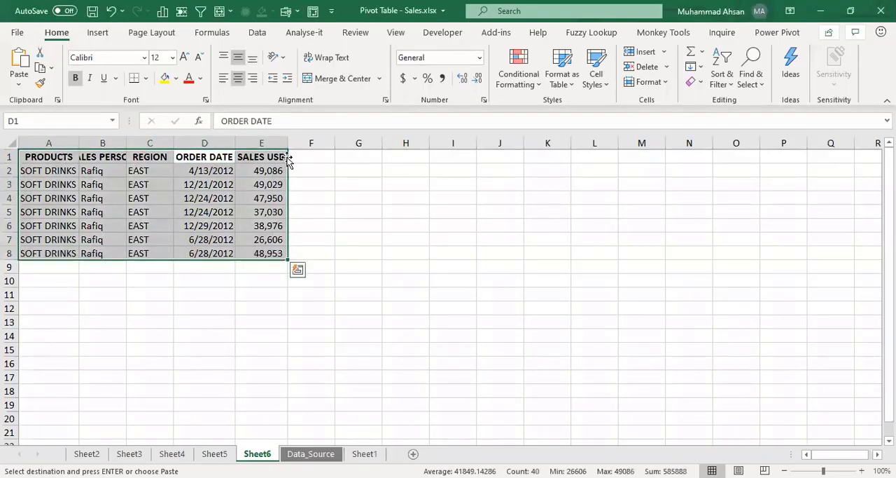
{"action": "left_click", "coordinate": [101, 35]}
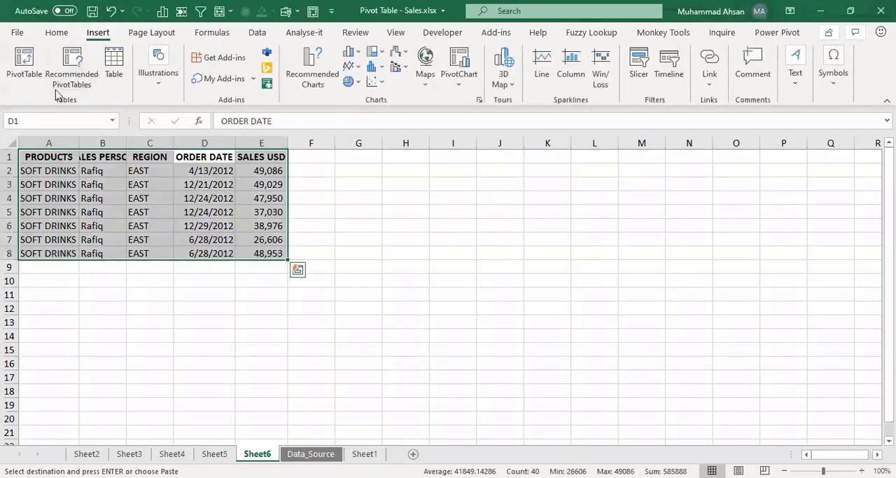
{"action": "left_click", "coordinate": [24, 63]}
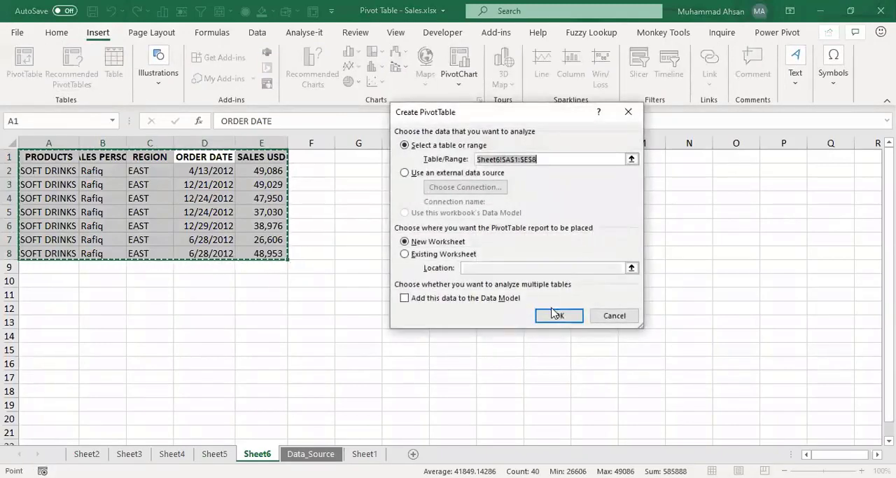
{"action": "left_click", "coordinate": [558, 315]}
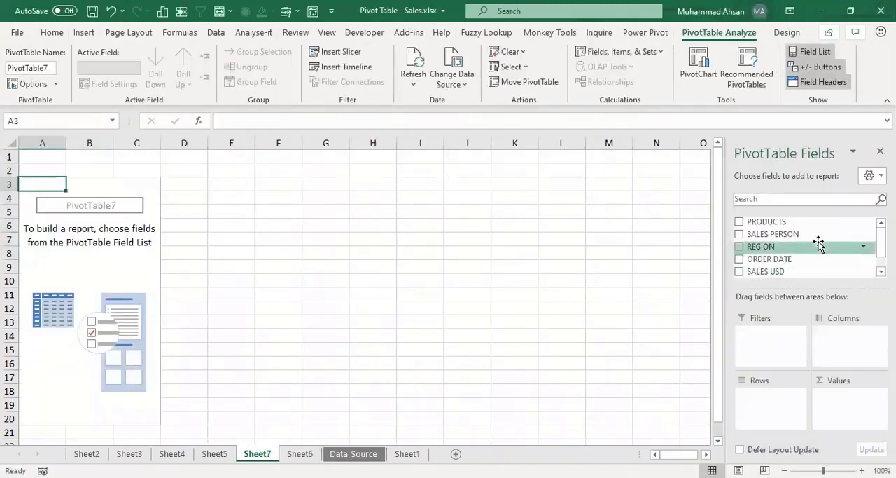
Step: Add PRODUCTS to the pivot table's rows and SALES USD to its values
{"action": "left_click_drag", "start_coordinate": [806, 224], "coordinate": [785, 401]}
{"action": "left_click_drag", "start_coordinate": [774, 261], "coordinate": [840, 402]}
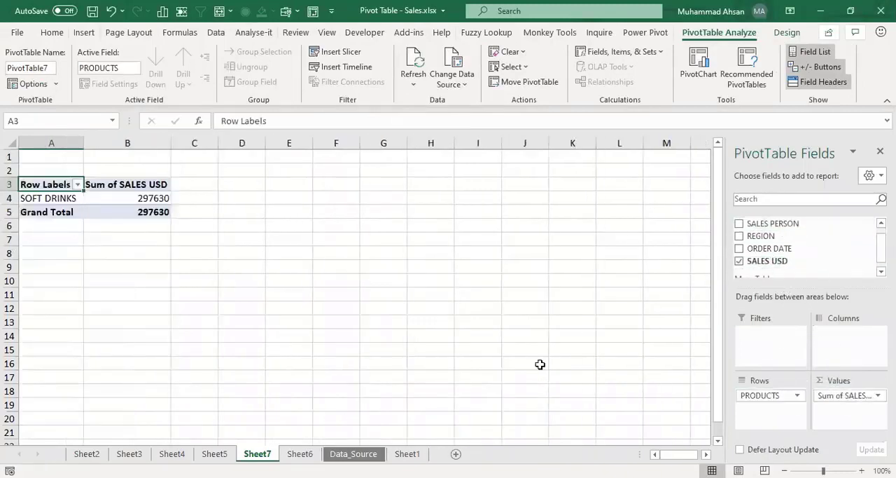
{"action": "left_click", "coordinate": [72, 194]}
{"action": "left_click", "coordinate": [150, 197]}
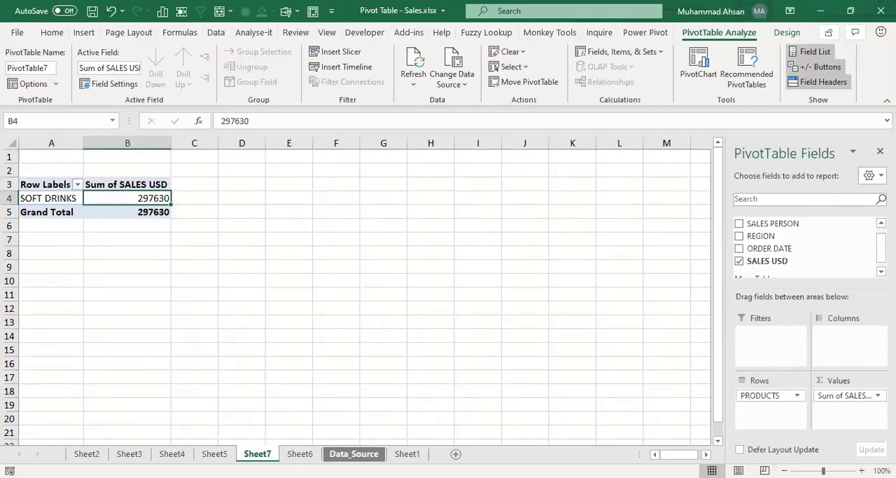
Step: Duplicate the last sales record on Sheet6, row 8, into row 9
{"action": "left_click", "coordinate": [300, 454]}
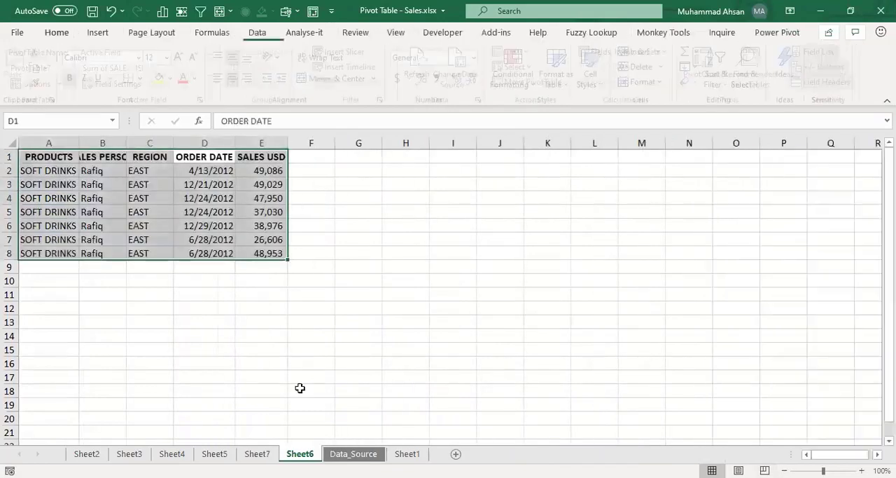
{"action": "left_click", "coordinate": [185, 242]}
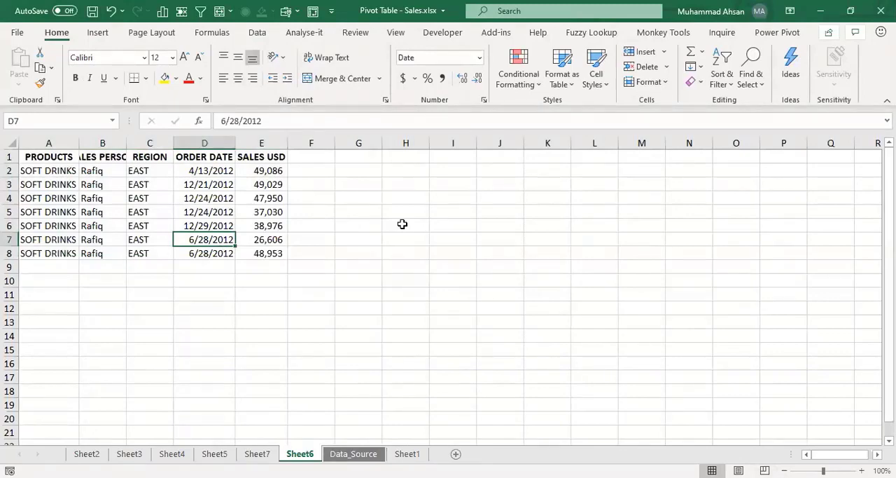
{"action": "key", "text": "Down"}
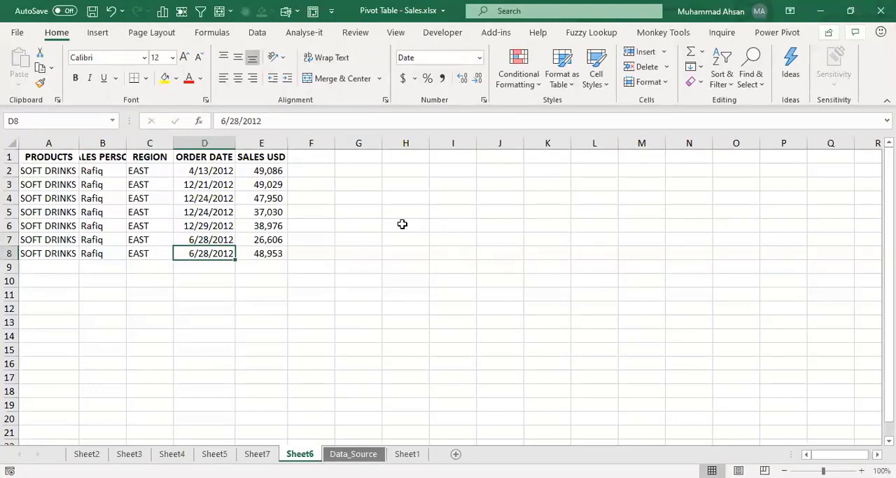
{"action": "key", "text": "Left"}
{"action": "key", "text": "Left"}
{"action": "key", "text": "Left"}
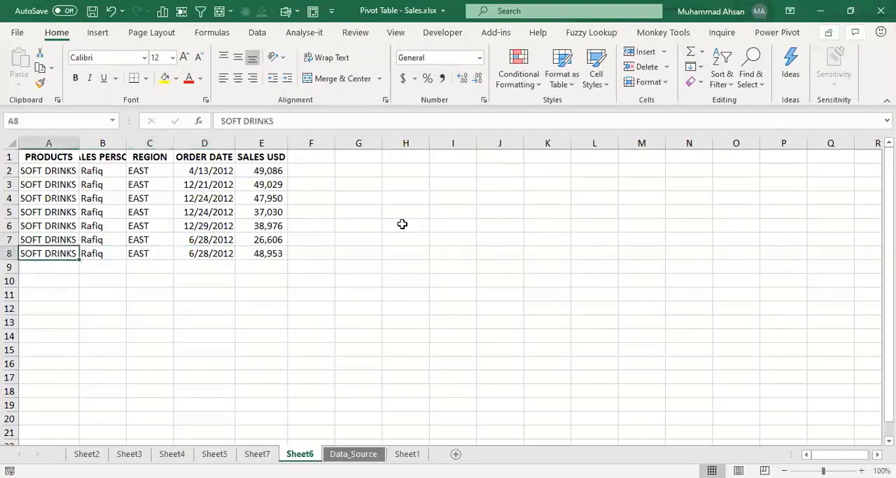
{"action": "key", "text": "ctrl+shift+Right"}
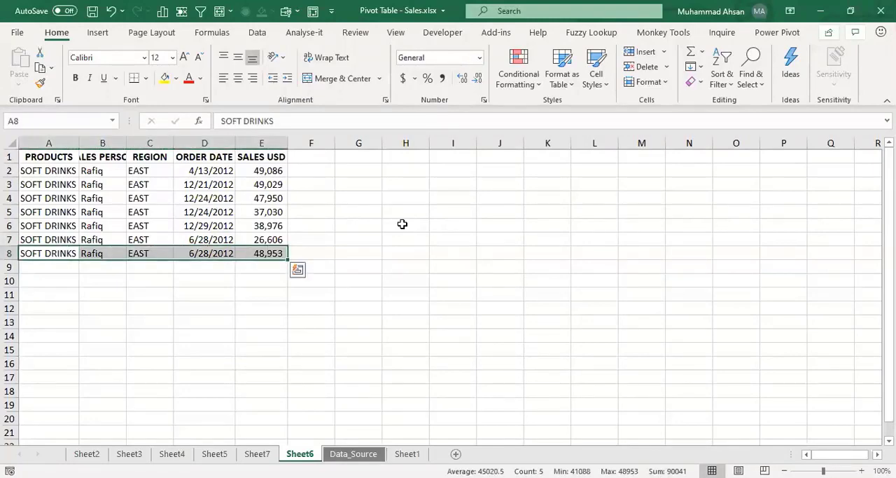
{"action": "key", "text": "shift+Down"}
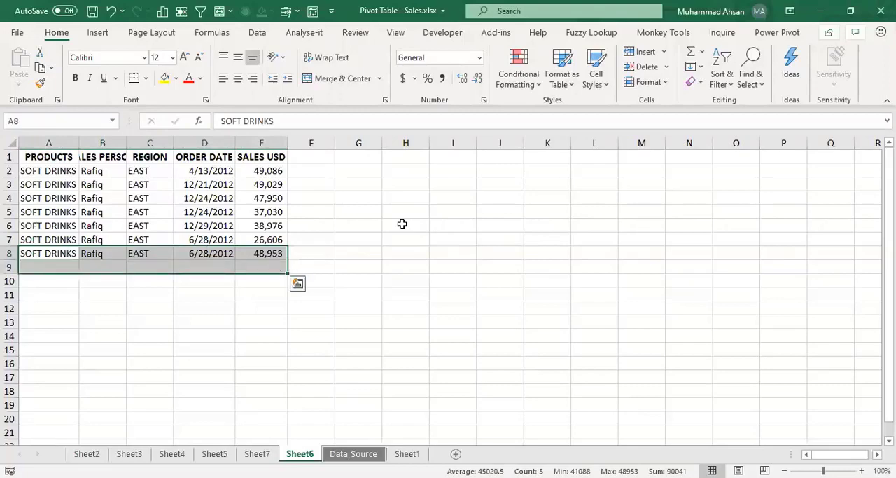
{"action": "key", "text": "ctrl+q"}
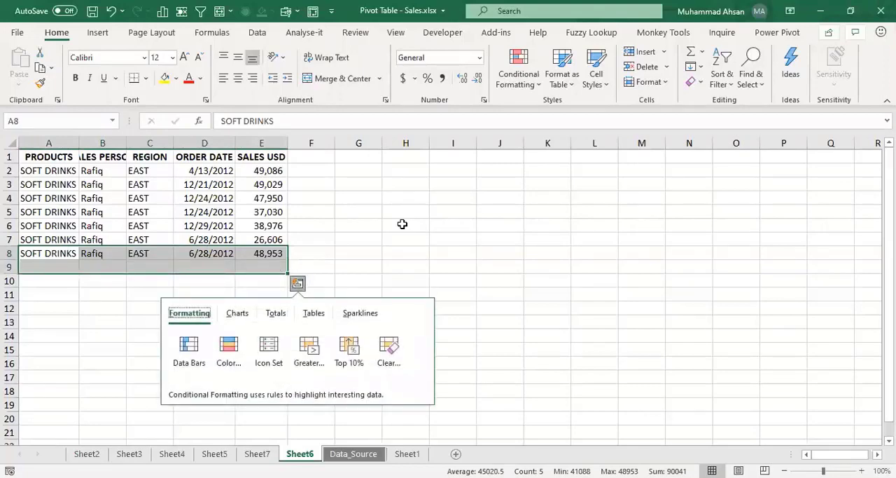
{"action": "key", "text": "Escape"}
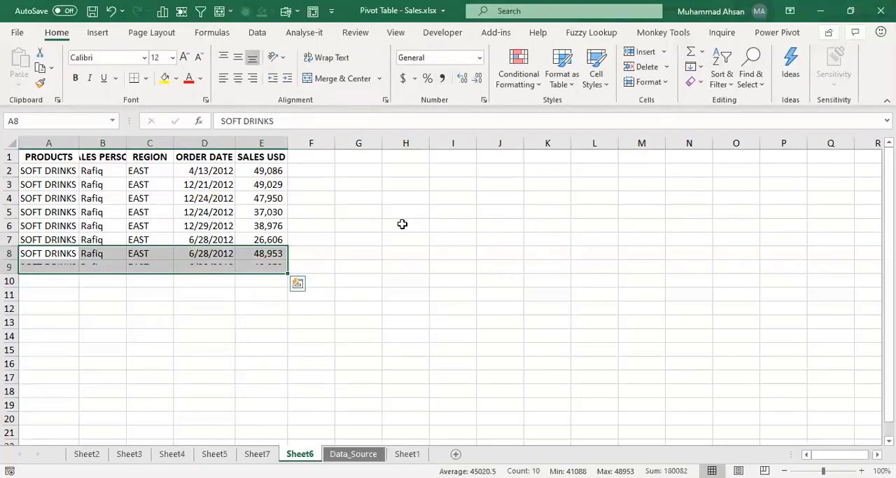
{"action": "key", "text": "ctrl+d"}
Step: Set the SALES USD amount of the new record in cell E9 to 1,000,000
{"action": "key", "text": "Down"}
{"action": "key", "text": "Right"}
{"action": "key", "text": "Right"}
{"action": "key", "text": "Right"}
{"action": "key", "text": "Right"}
{"action": "type", "text": "1,00"}
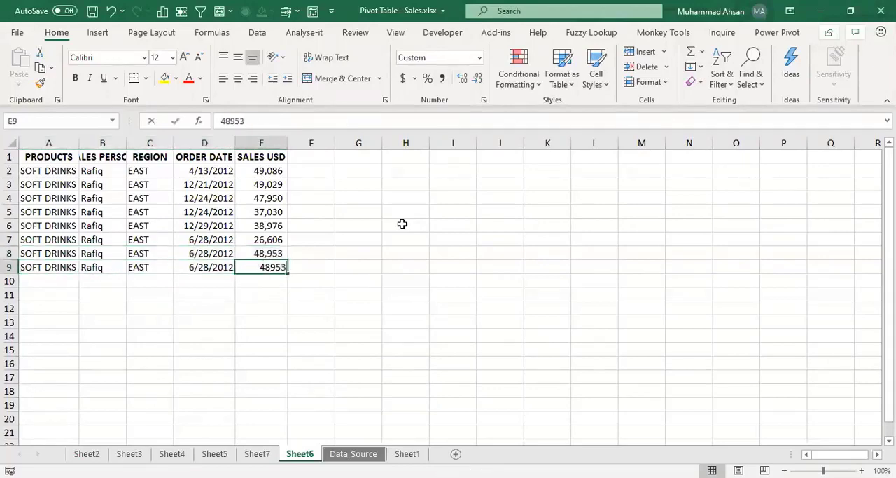
{"action": "type", "text": "0,000"}
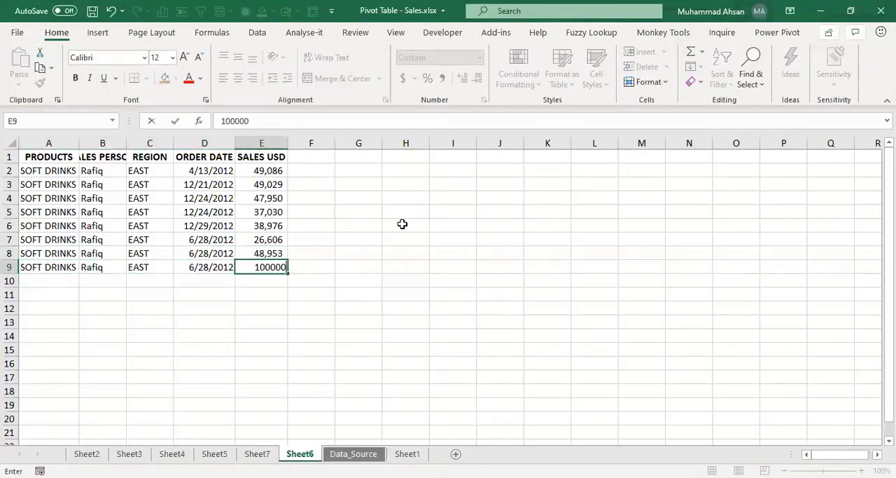
{"action": "key", "text": "Return"}
{"action": "key", "text": "Up"}
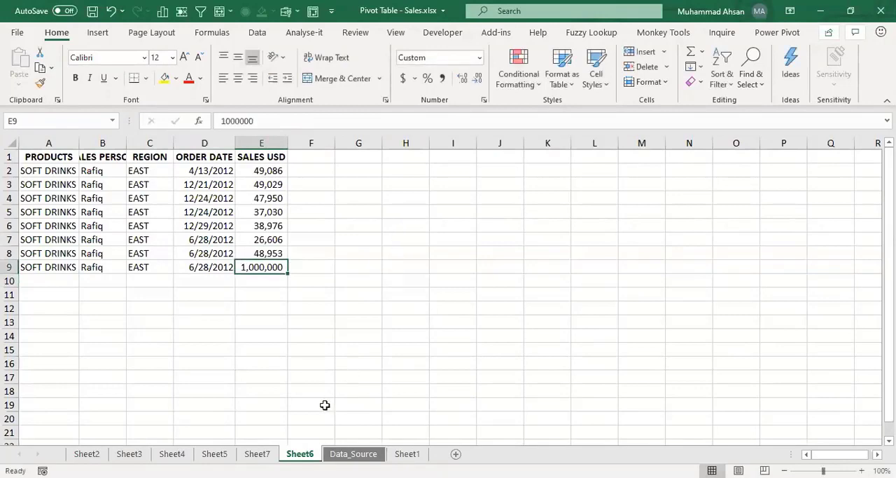
Step: Refresh the pivot table on Sheet7
{"action": "left_click", "coordinate": [257, 453], "text": "ctrl"}
{"action": "left_click", "coordinate": [270, 449]}
{"action": "left_click", "coordinate": [137, 199]}
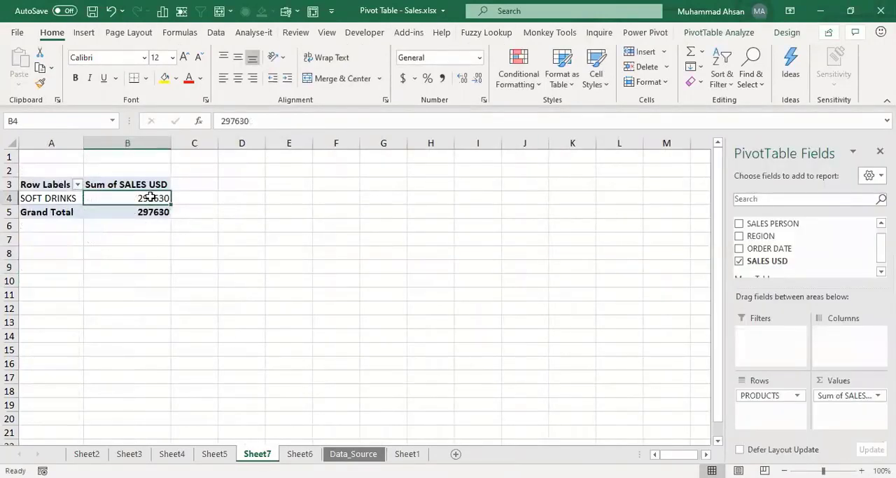
{"action": "right_click", "coordinate": [151, 198]}
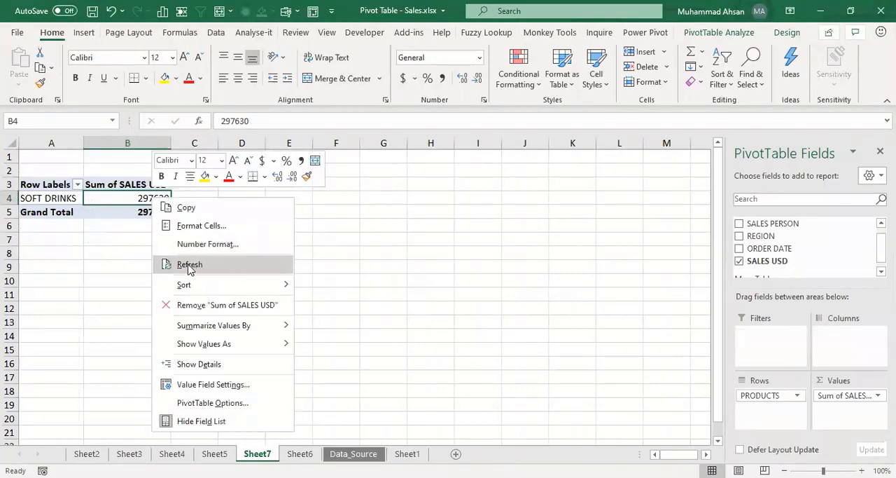
{"action": "left_click", "coordinate": [190, 265]}
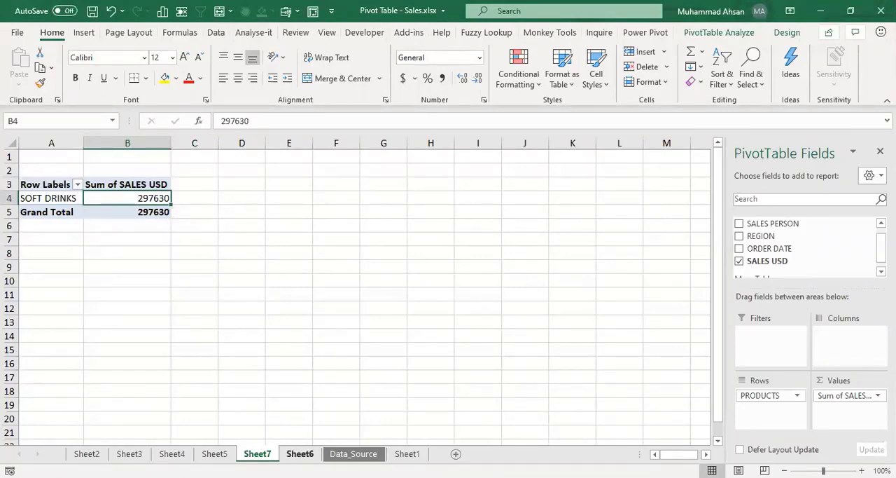
Step: Extend the data source of the pivot table on Sheet7 to the range Sheet6!$A$1:$E$9
{"action": "left_click", "coordinate": [300, 453]}
{"action": "left_click", "coordinate": [234, 215]}
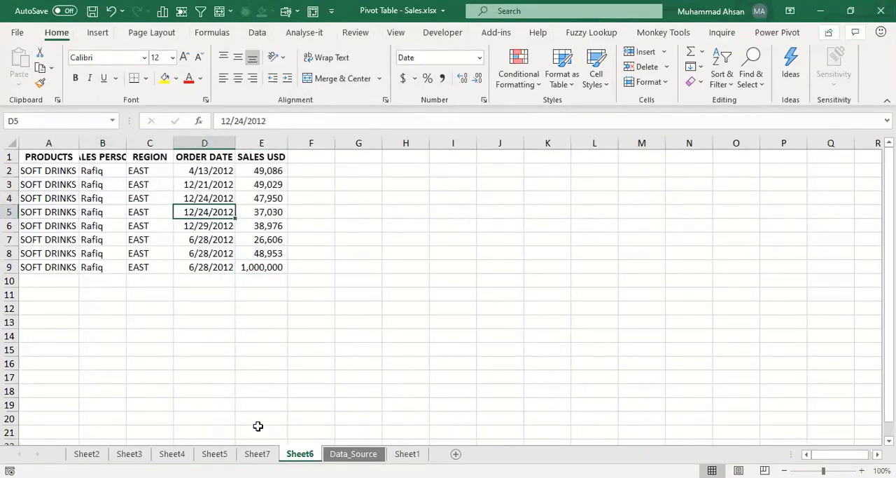
{"action": "left_click", "coordinate": [257, 453]}
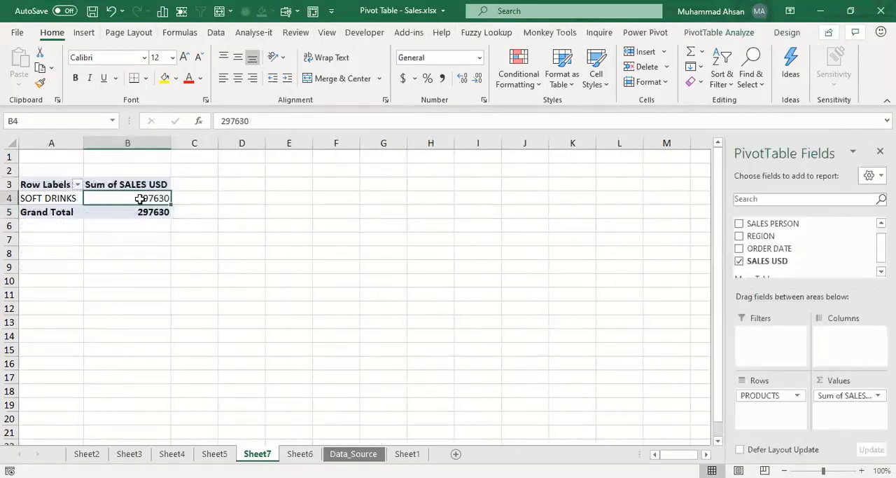
{"action": "left_click", "coordinate": [732, 34]}
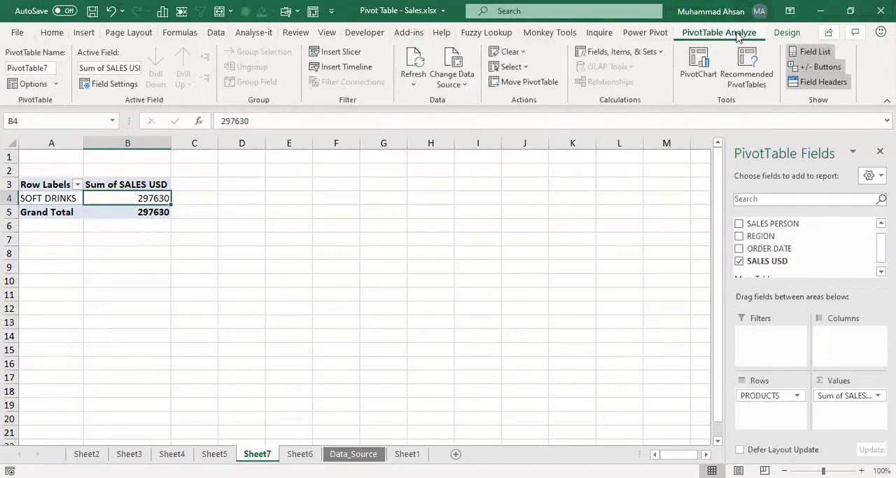
{"action": "left_click", "coordinate": [449, 85]}
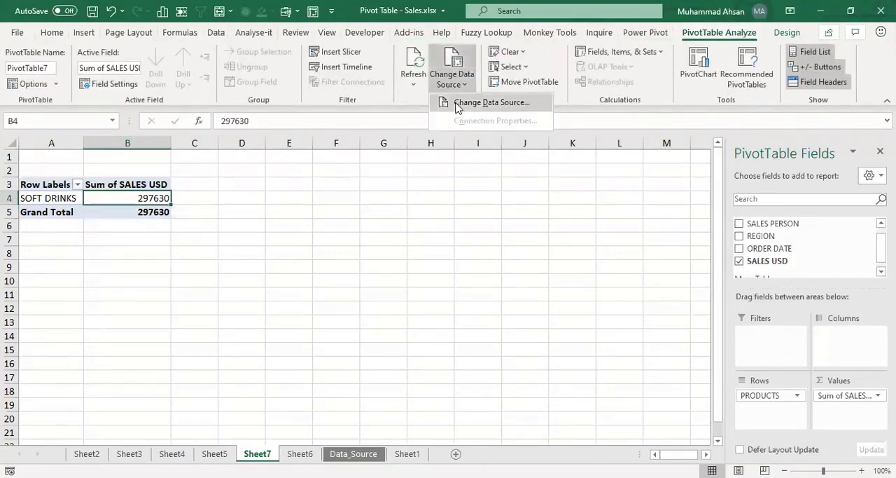
{"action": "left_click", "coordinate": [457, 103]}
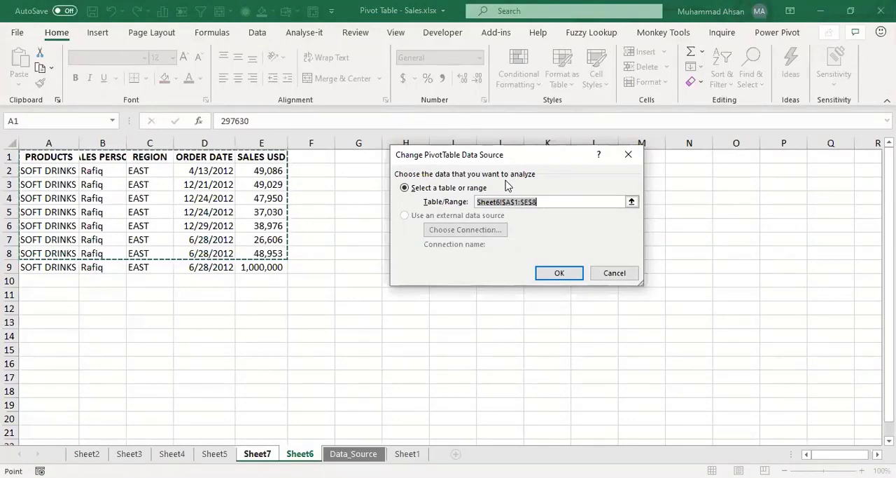
{"action": "key", "text": "ctrl+Home"}
{"action": "key", "text": "ctrl+shift+Right"}
{"action": "key", "text": "ctrl+shift+Down"}
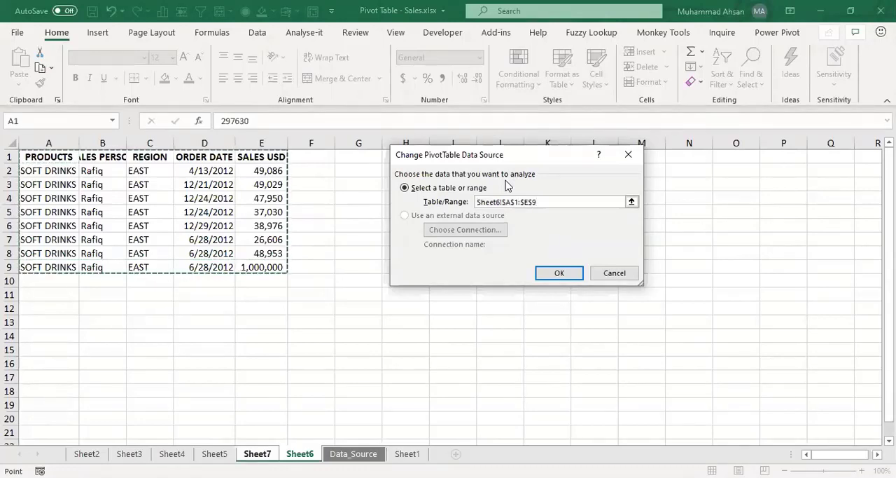
{"action": "left_click", "coordinate": [560, 275]}
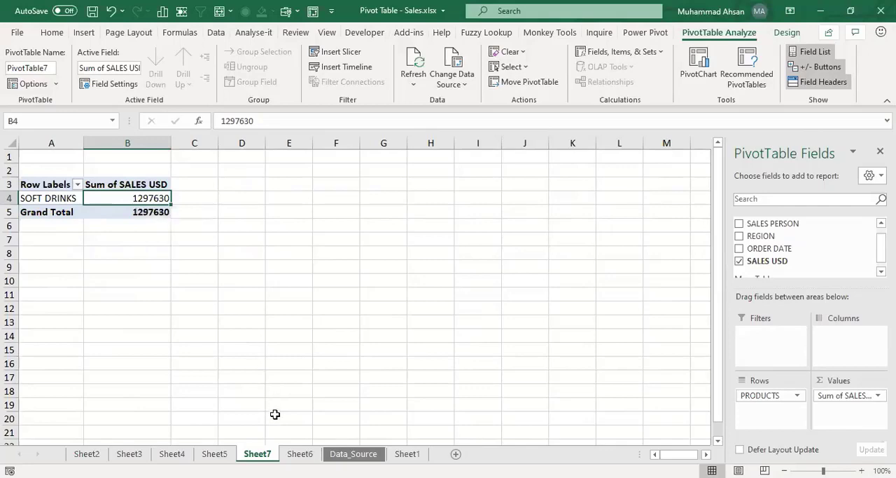
Step: Review the added record on Sheet6 and the Change Data Source option for the Sheet7 pivot table without changing the source
{"action": "left_click", "coordinate": [300, 453]}
{"action": "left_click", "coordinate": [217, 267]}
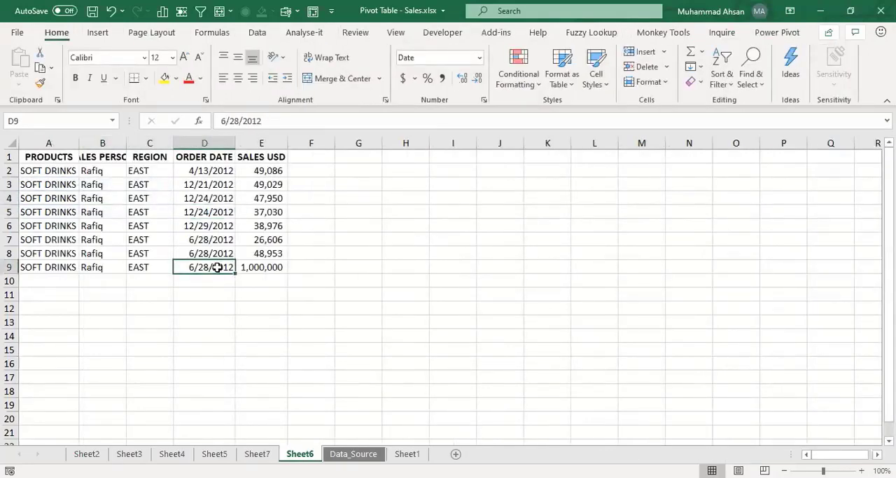
{"action": "left_click", "coordinate": [255, 452]}
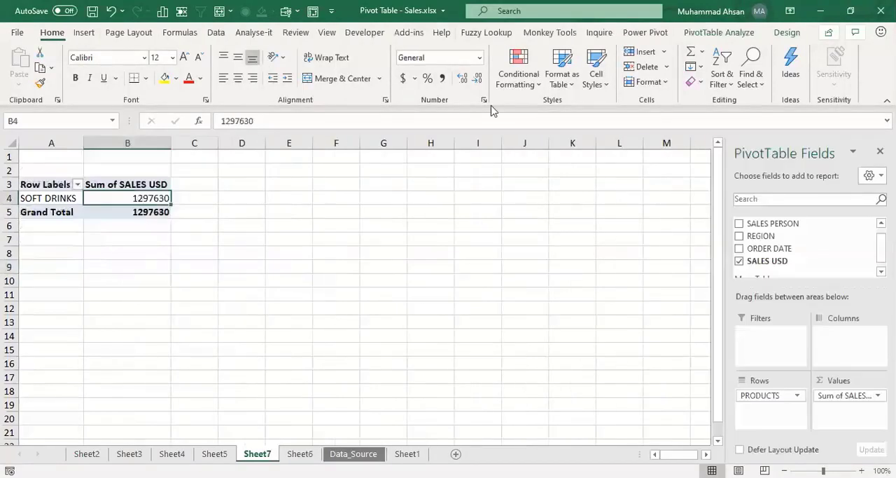
{"action": "left_click", "coordinate": [697, 35]}
{"action": "left_click", "coordinate": [449, 84]}
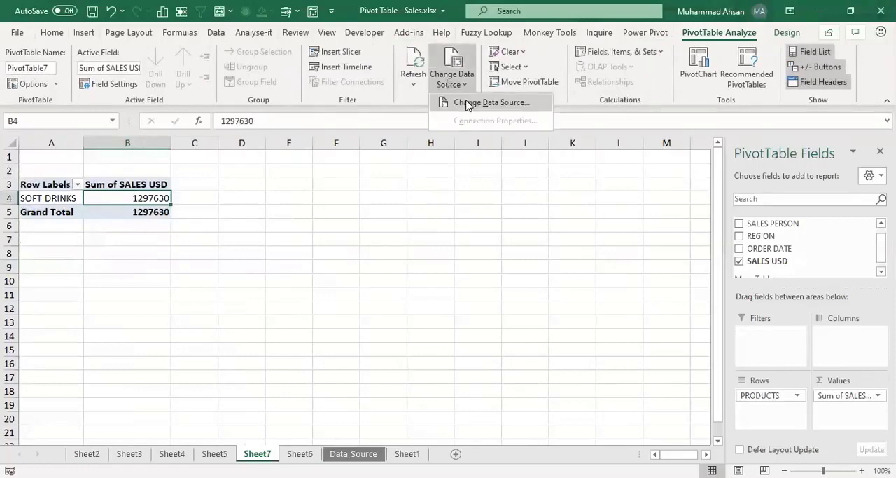
{"action": "left_click", "coordinate": [151, 215]}
Step: Select the complete sales data with its headers, range A1:E9, on Sheet6
{"action": "key", "text": "ctrl+Page_Down"}
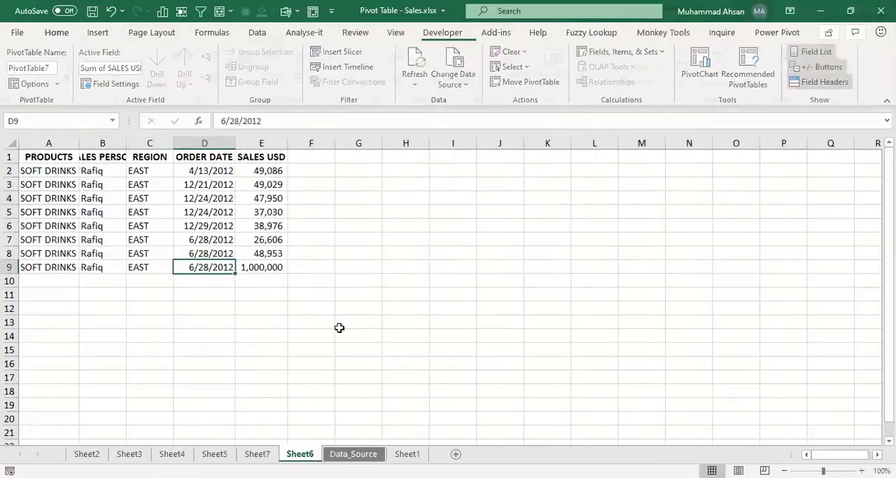
{"action": "key", "text": "ctrl+Up"}
{"action": "key", "text": "ctrl+Left"}
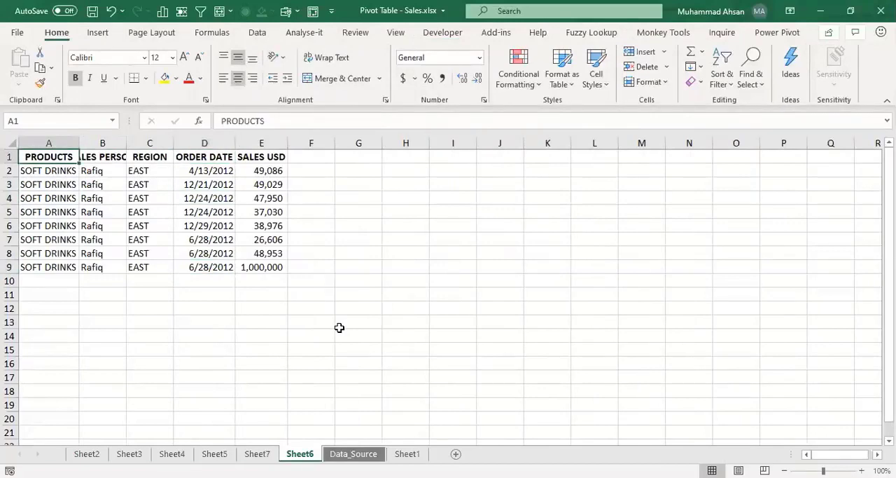
{"action": "key", "text": "ctrl+shift+Right"}
{"action": "key", "text": "ctrl+shift+Down"}
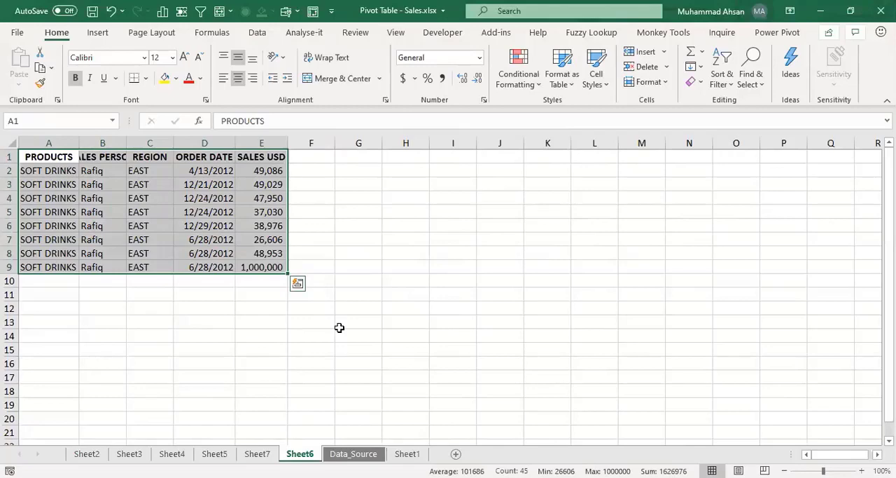
Step: Convert the sales data range A1:E9 on Sheet6 into a table with headers
{"action": "key", "text": "ctrl+Home"}
{"action": "key", "text": "ctrl+shift+Right"}
{"action": "key", "text": "ctrl+shift+Down"}
{"action": "left_click", "coordinate": [221, 213]}
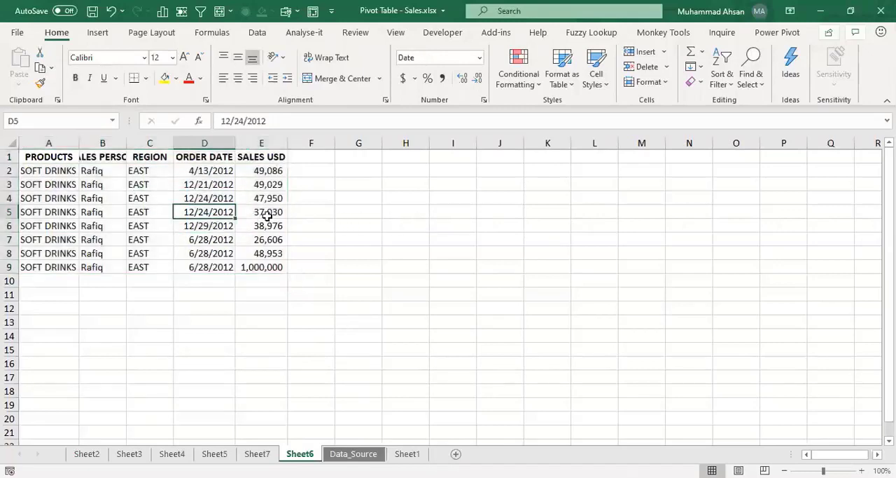
{"action": "key", "text": "ctrl+a"}
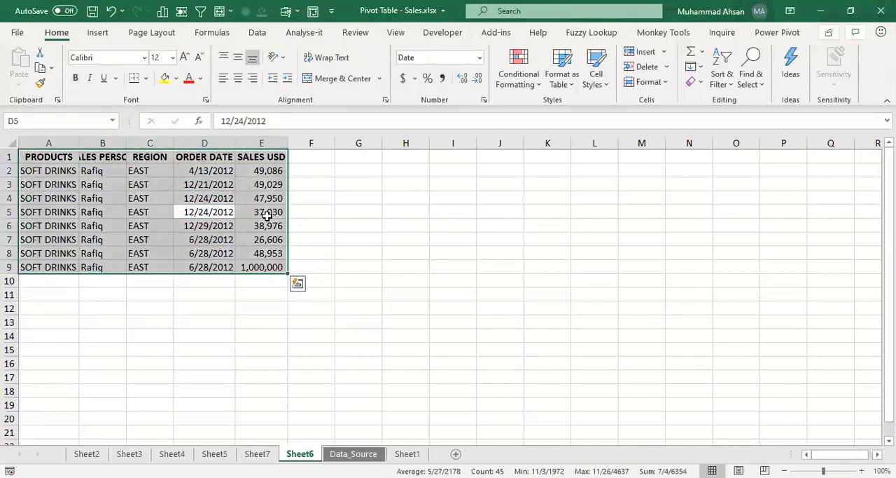
{"action": "left_click", "coordinate": [104, 35]}
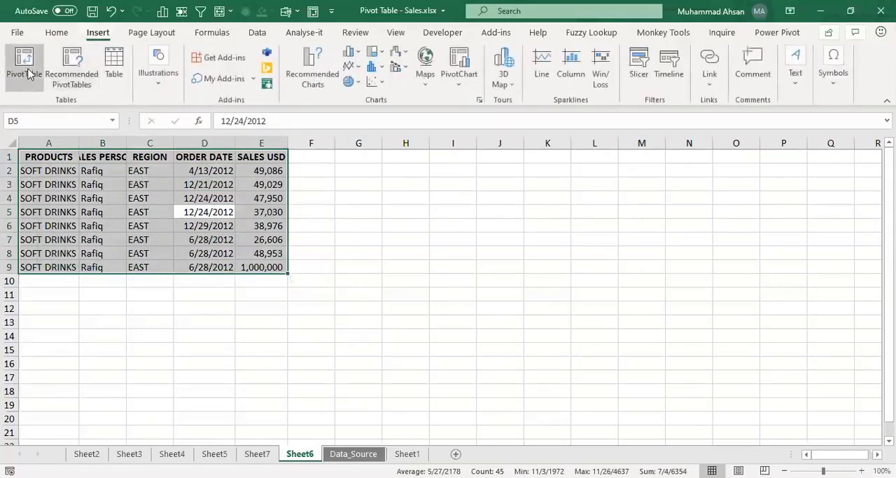
{"action": "left_click", "coordinate": [117, 74]}
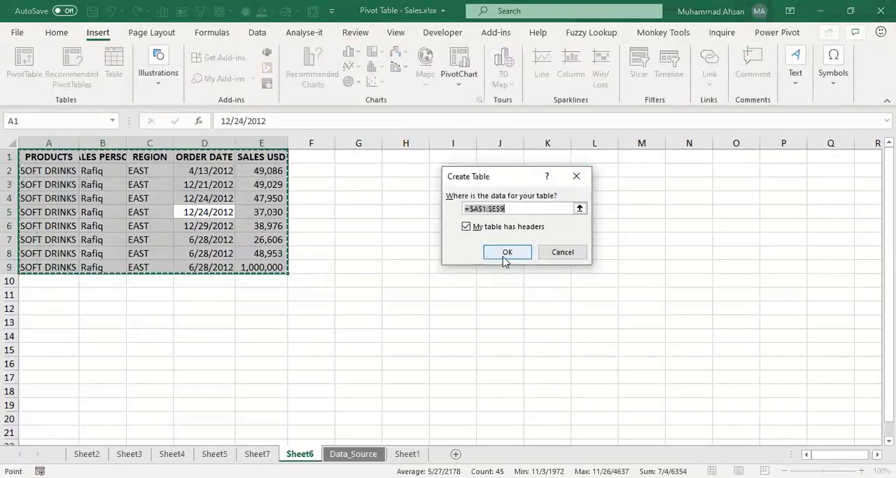
{"action": "left_click", "coordinate": [507, 252]}
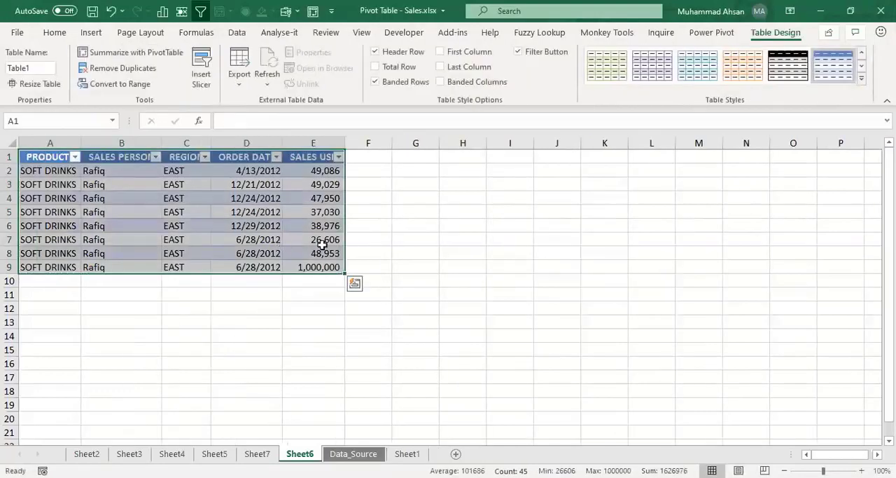
{"action": "left_click", "coordinate": [280, 241]}
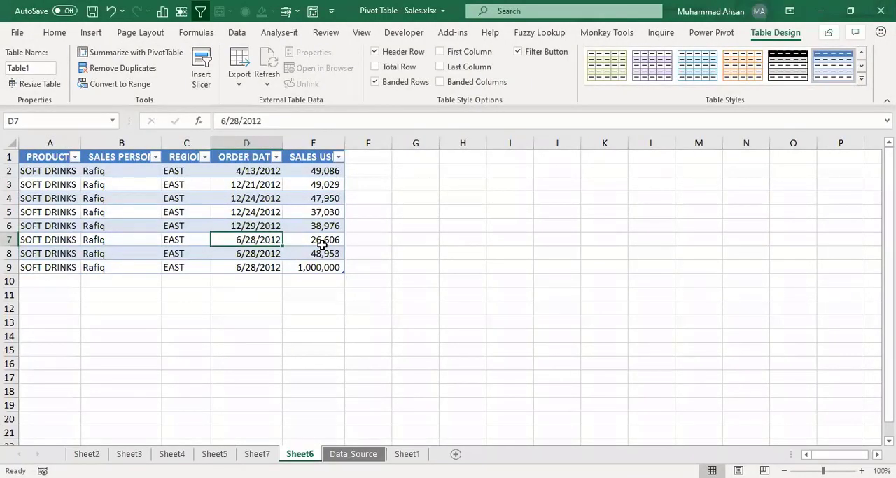
Step: Create a pivot table from the Sheet6 table on a new worksheet, with PRODUCTS as rows and the sum of SALES USD as values
{"action": "left_click", "coordinate": [89, 34]}
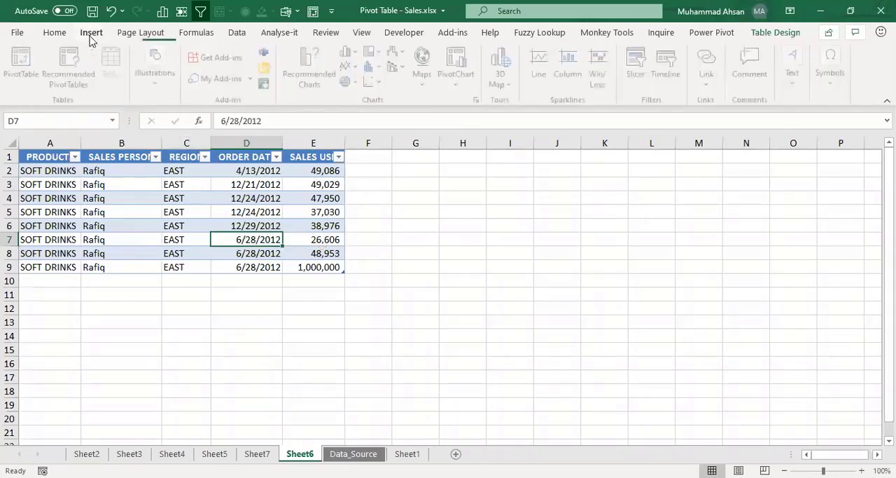
{"action": "left_click", "coordinate": [23, 63]}
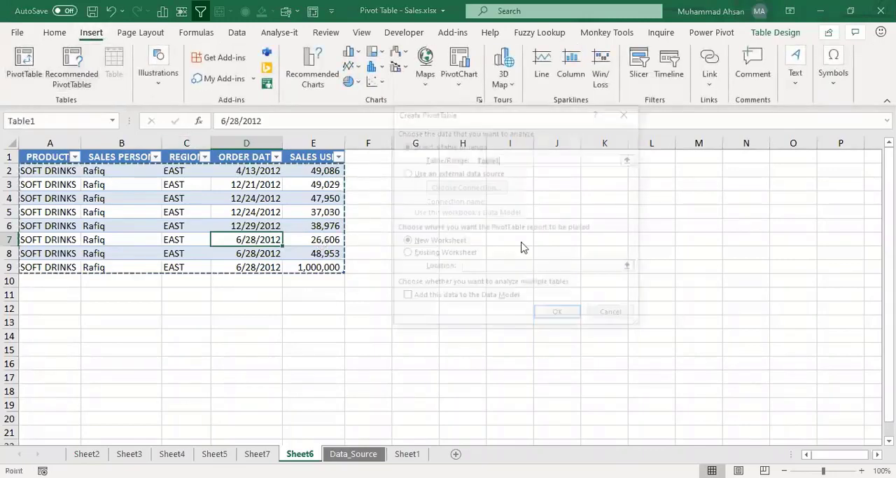
{"action": "left_click", "coordinate": [558, 315]}
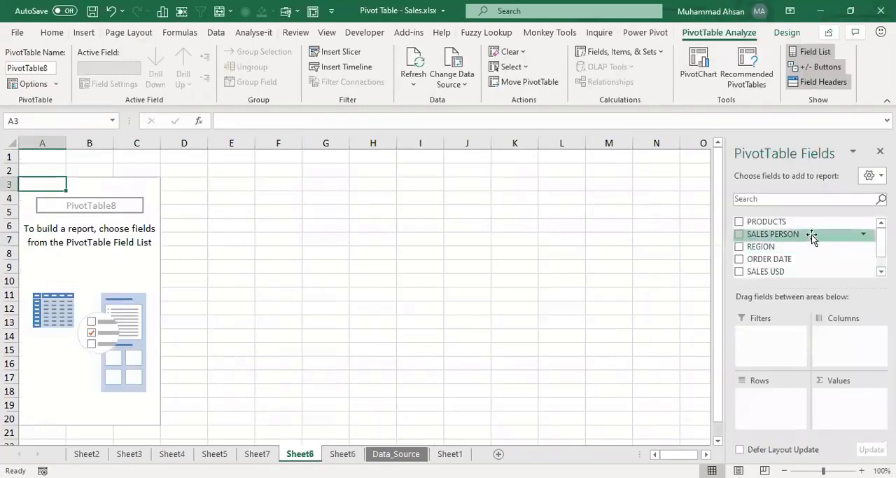
{"action": "left_click_drag", "start_coordinate": [812, 223], "coordinate": [779, 399]}
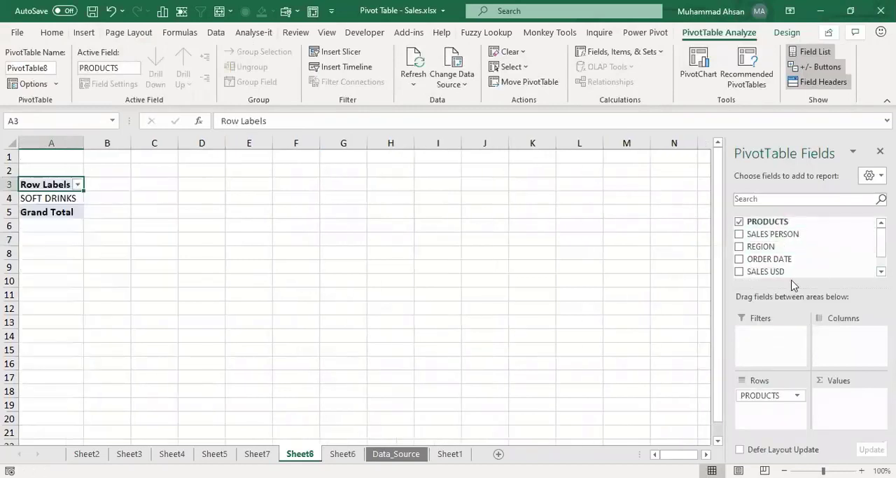
{"action": "left_click_drag", "start_coordinate": [774, 272], "coordinate": [845, 401]}
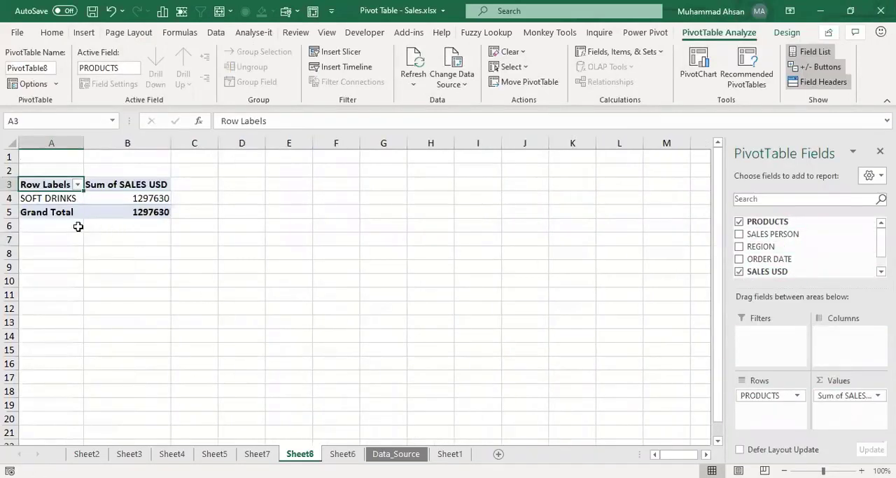
{"action": "left_click", "coordinate": [57, 201]}
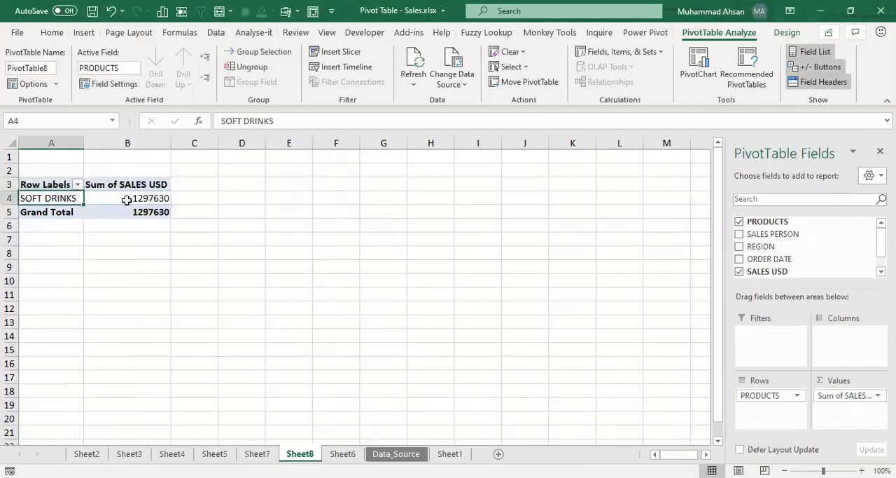
{"action": "left_click", "coordinate": [126, 199]}
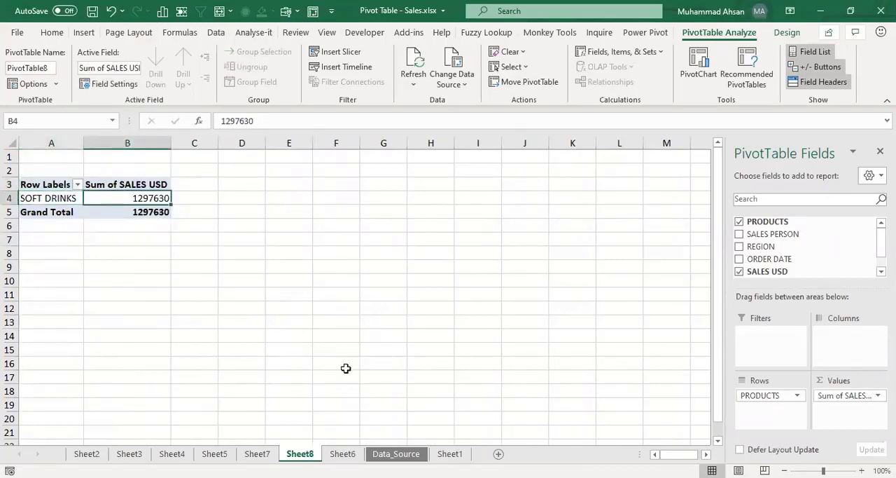
Step: Copy the last record of the Sheet6 table, A9:E9, down into row 10
{"action": "left_click", "coordinate": [342, 454]}
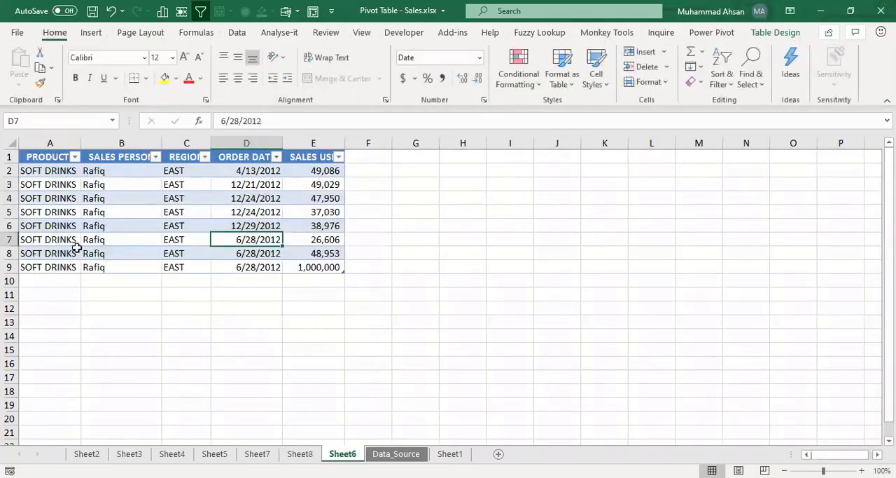
{"action": "left_click", "coordinate": [42, 267]}
{"action": "key", "text": "shift+Right"}
{"action": "key", "text": "shift+Right"}
{"action": "key", "text": "shift+Right"}
{"action": "key", "text": "shift+Right"}
{"action": "key", "text": "shift+Right"}
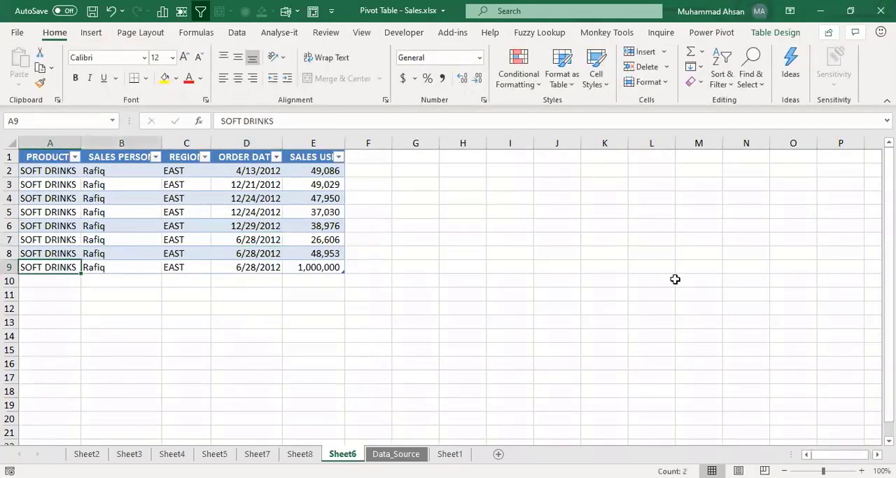
{"action": "key", "text": "shift+Left"}
{"action": "key", "text": "shift+Down"}
{"action": "key", "text": "ctrl+d"}
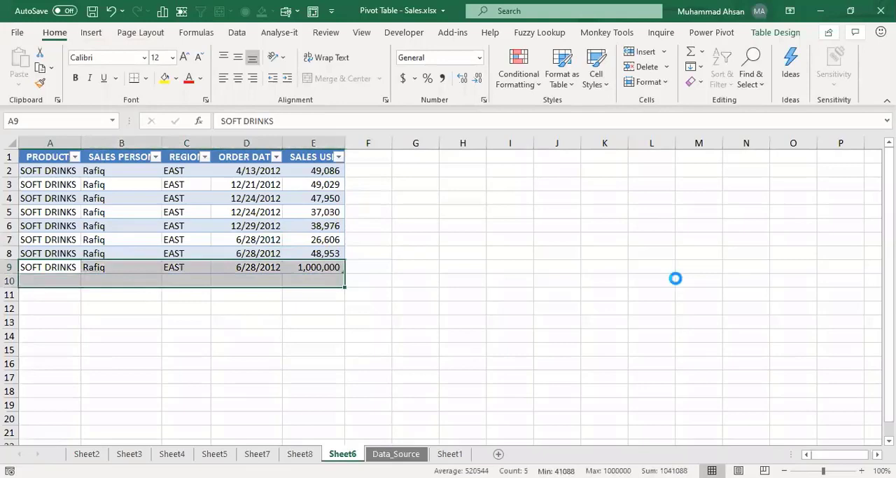
Step: Set the SALES USD amount of the new record in cell E10 to 2000000
{"action": "key", "text": "Down"}
{"action": "key", "text": "Right"}
{"action": "key", "text": "Right"}
{"action": "key", "text": "Right"}
{"action": "key", "text": "Right"}
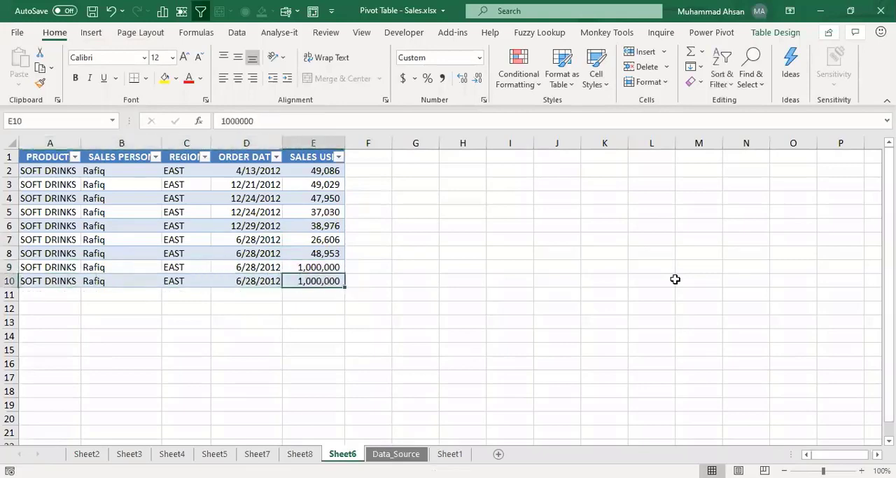
{"action": "key", "text": "F2"}
{"action": "key", "text": "Home"}
{"action": "key", "text": "Right"}
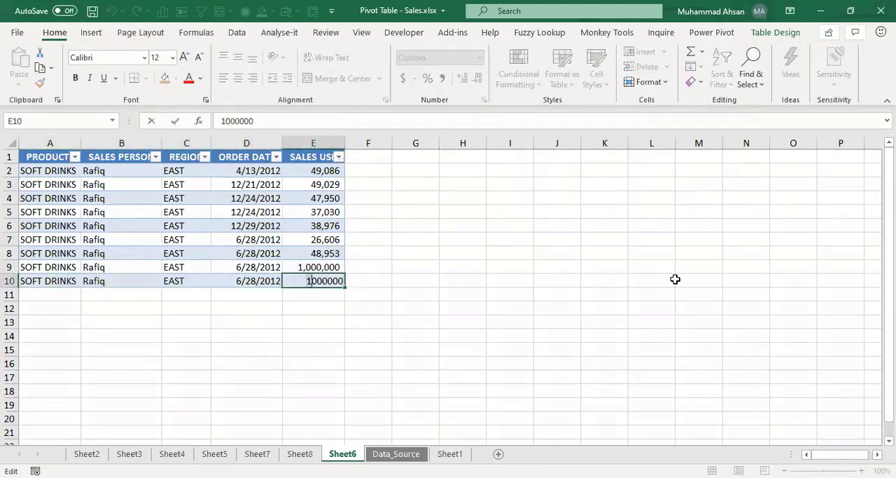
{"action": "key", "text": "BackSpace"}
{"action": "type", "text": "2"}
{"action": "key", "text": "Return"}
{"action": "key", "text": "Up"}
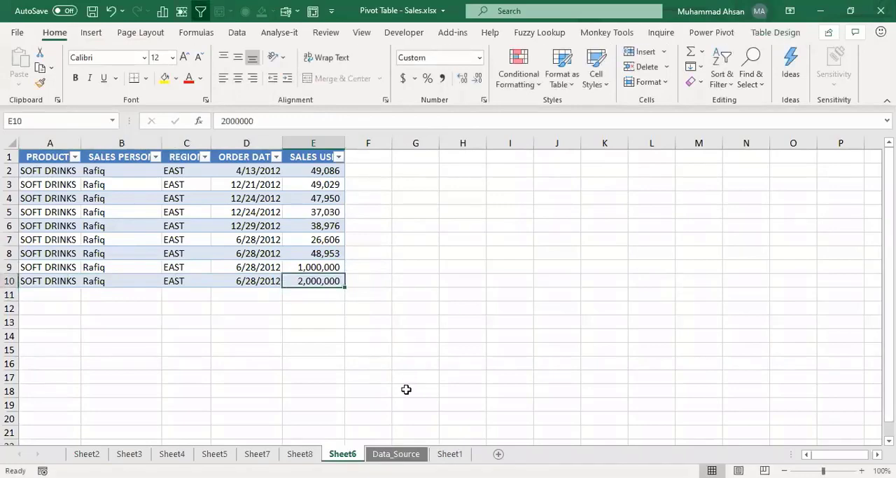
Step: Compare the Sheet8 pivot table with the Sheet6 table and refresh the pivot table to include the added record
{"action": "left_click", "coordinate": [300, 453]}
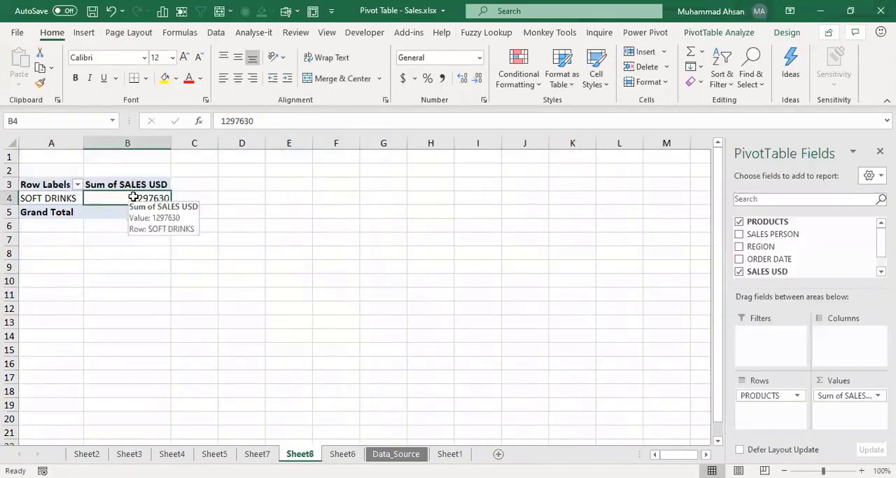
{"action": "left_click", "coordinate": [342, 453]}
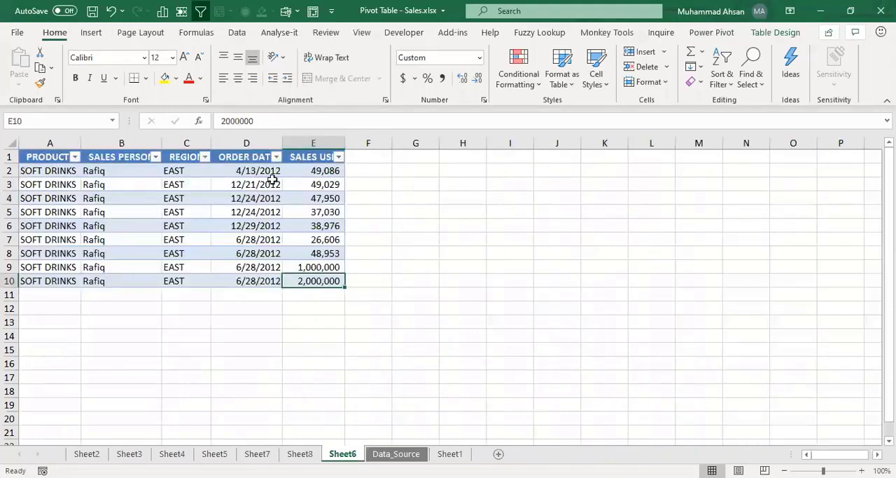
{"action": "left_click", "coordinate": [300, 453]}
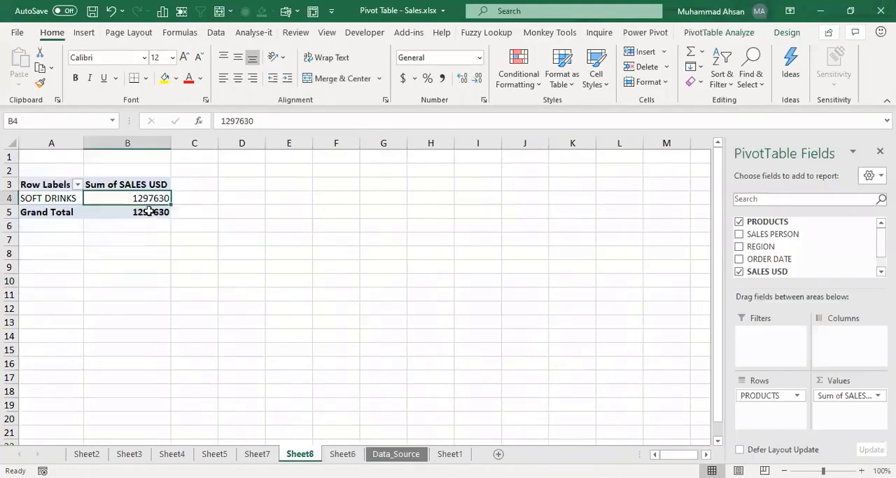
{"action": "mouse_move", "coordinate": [145, 198]}
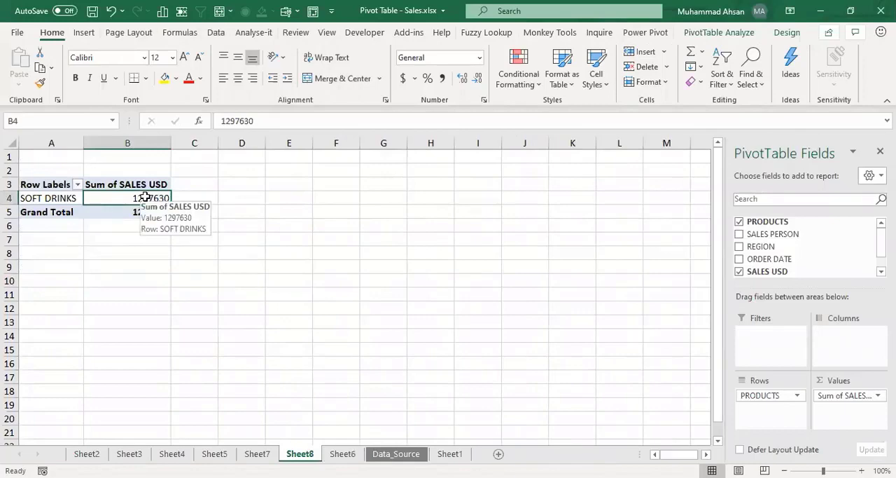
{"action": "right_click", "coordinate": [148, 199]}
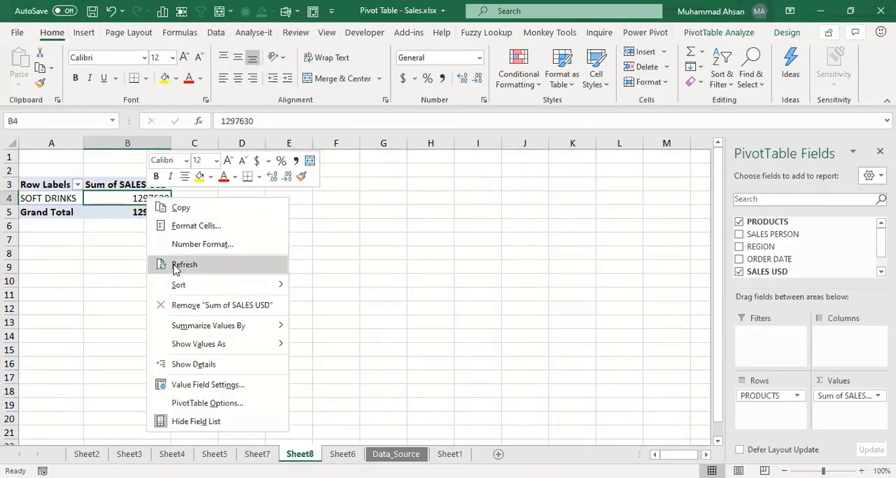
{"action": "left_click", "coordinate": [175, 267]}
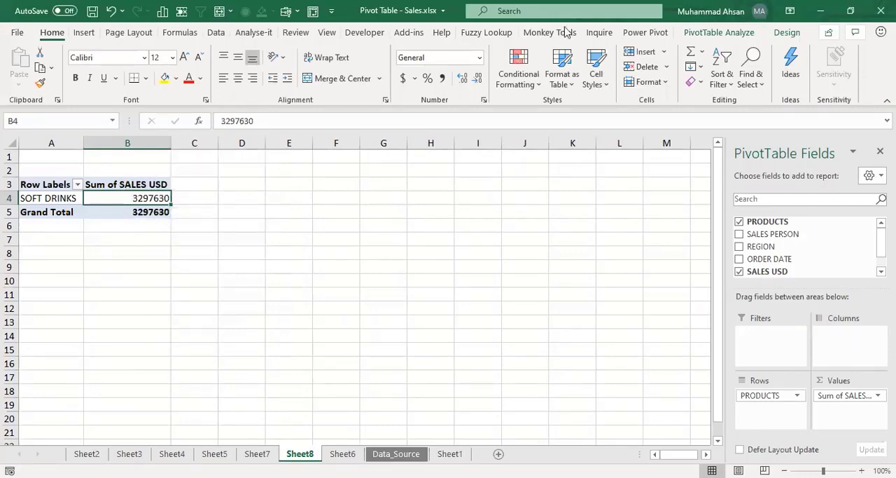
Step: Review the Change Data Source option and the Sheet6 source table, and refresh the Sheet8 pivot table again
{"action": "left_click", "coordinate": [714, 33]}
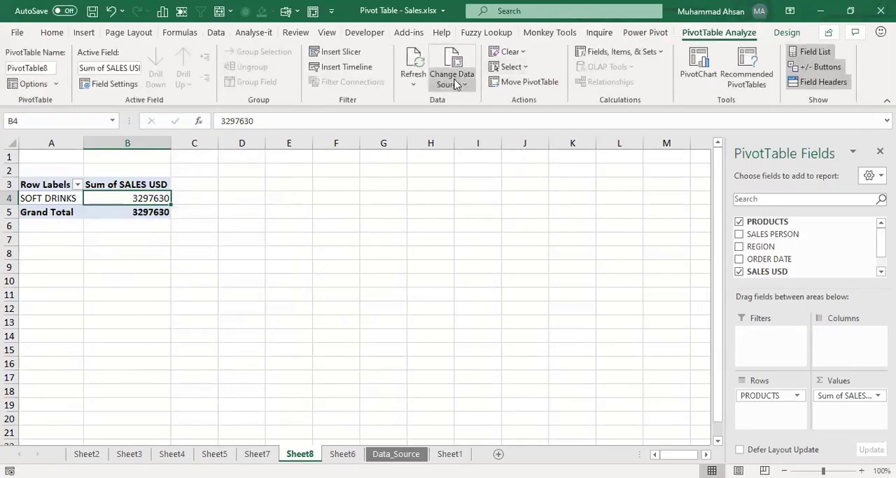
{"action": "left_click", "coordinate": [457, 84]}
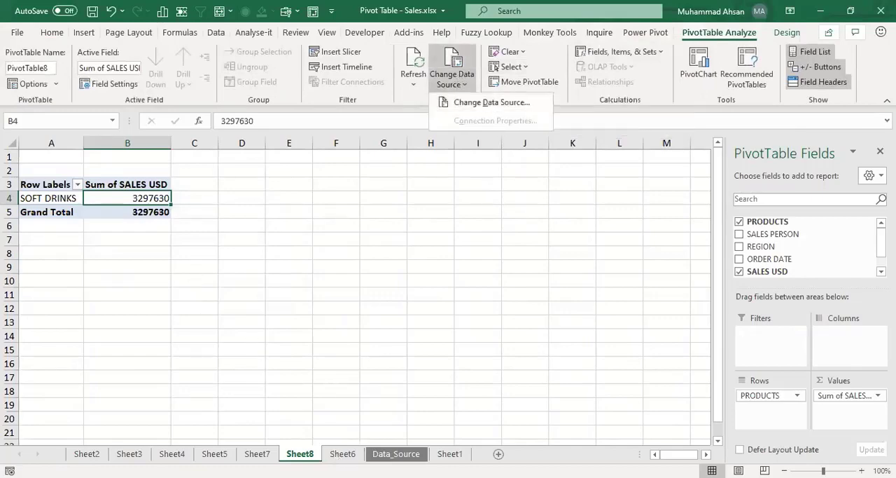
{"action": "left_click", "coordinate": [342, 453]}
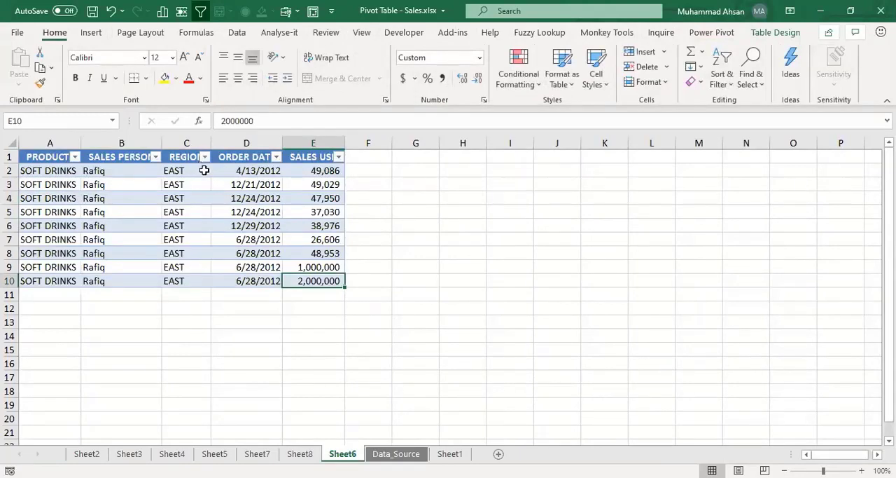
{"action": "left_click", "coordinate": [300, 454]}
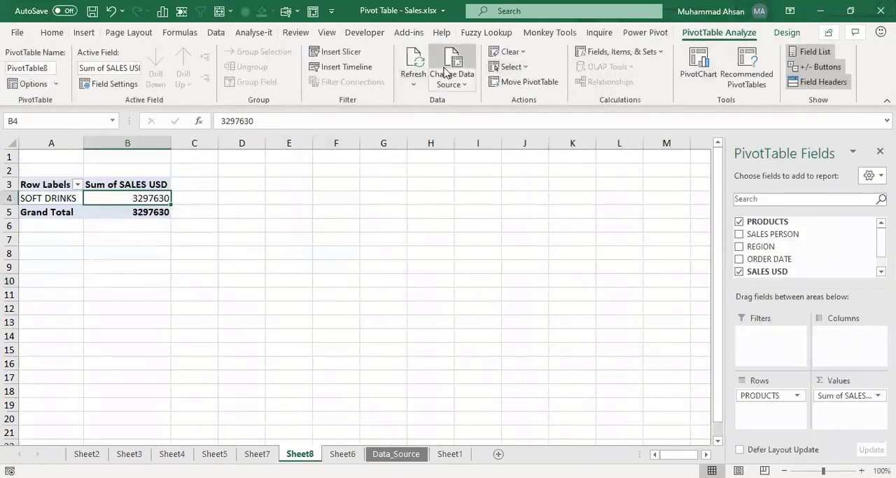
{"action": "right_click", "coordinate": [146, 201]}
{"action": "left_click", "coordinate": [183, 269]}
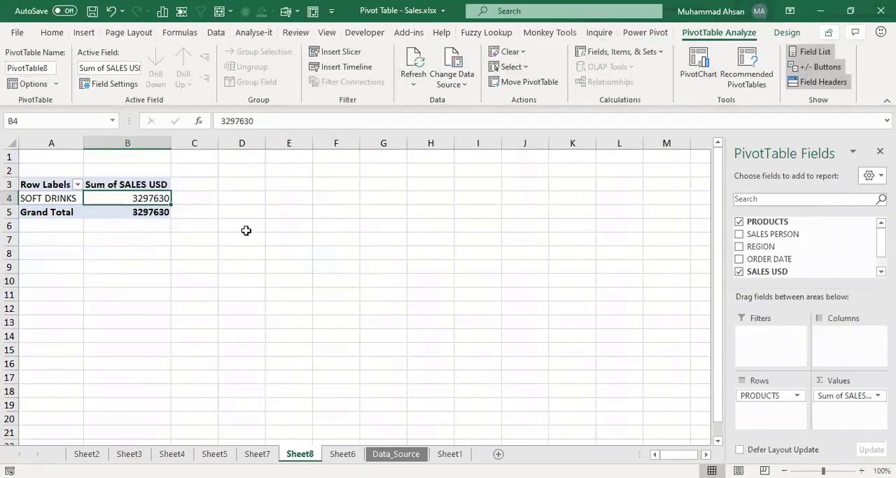
Step: Create a pivot table on a new worksheet from the complete sales data on the Data_Source sheet
{"action": "left_click", "coordinate": [342, 454]}
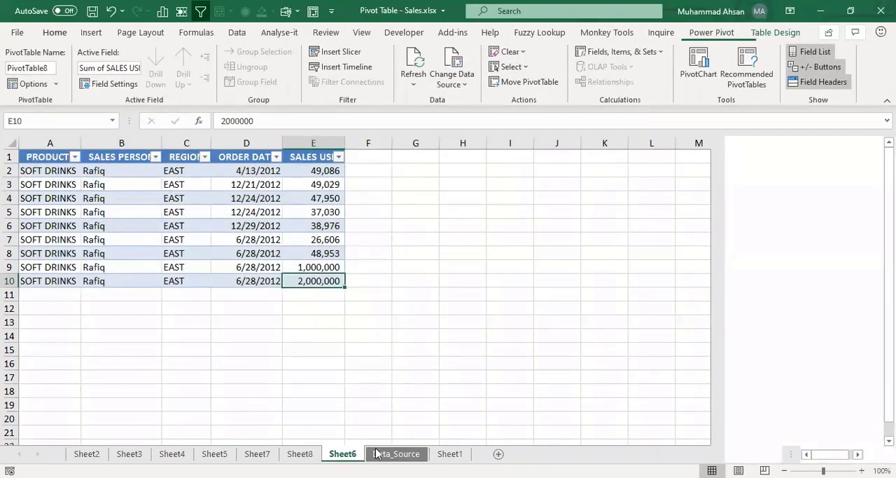
{"action": "left_click", "coordinate": [376, 453]}
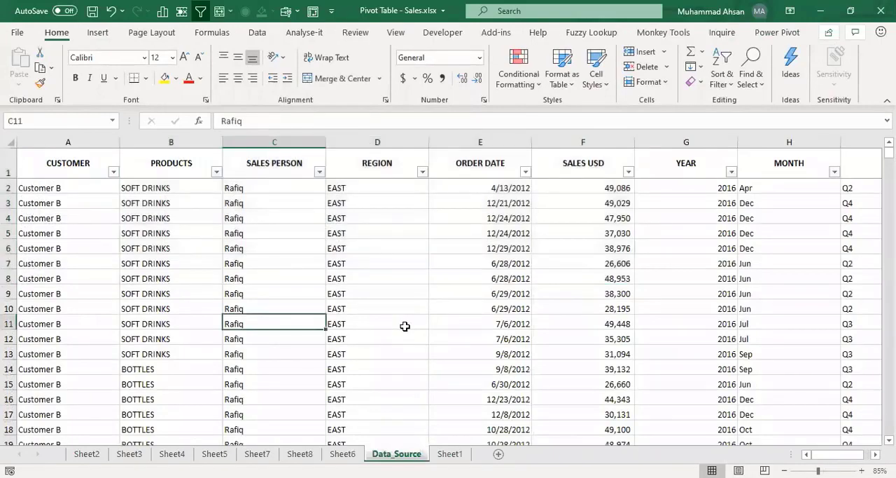
{"action": "key", "text": "ctrl+Up"}
{"action": "key", "text": "ctrl+Left"}
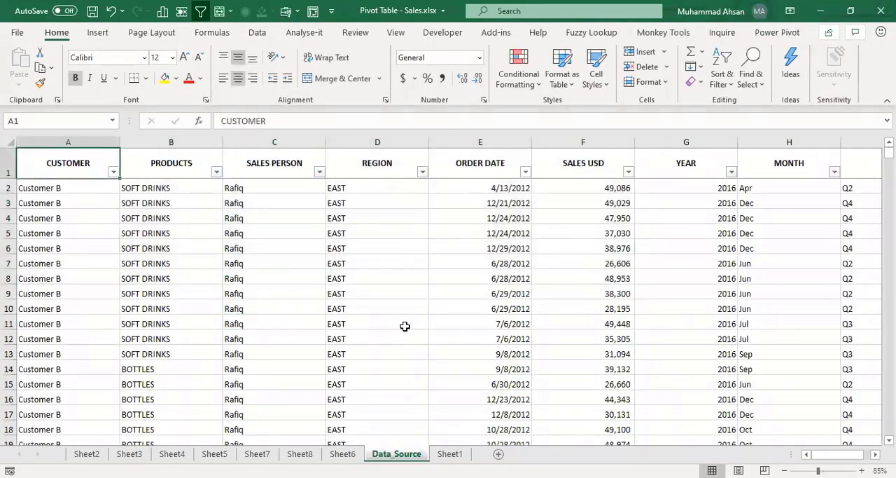
{"action": "key", "text": "ctrl+shift+End"}
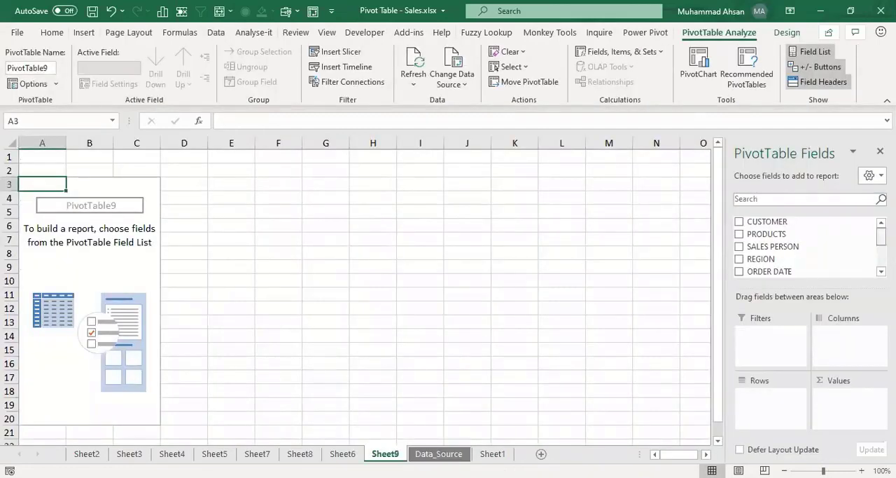
Step: Build the pivot table with PRODUCTS and SALES PERSON as rows, YEAR as columns and the sum of SALES USD as values
{"action": "scroll", "coordinate": [805, 247], "scroll_direction": "down", "scroll_amount": 2}
{"action": "scroll", "coordinate": [806, 246], "scroll_direction": "up", "scroll_amount": 2}
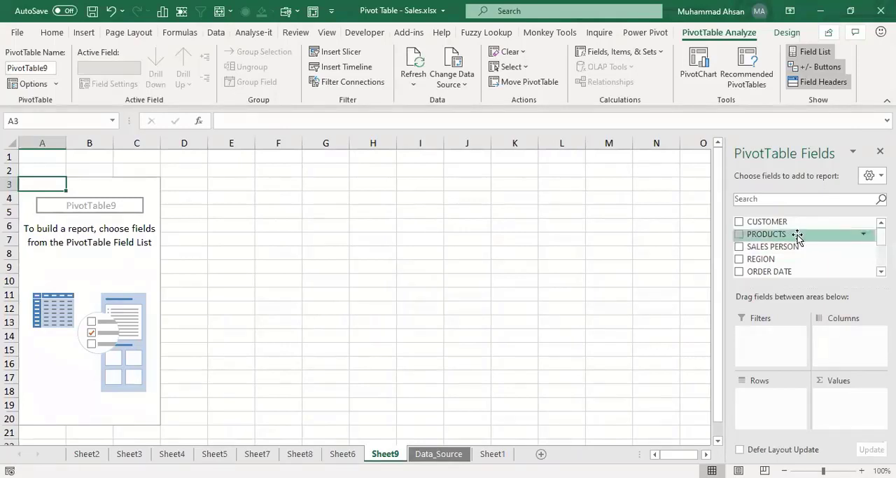
{"action": "left_click_drag", "start_coordinate": [798, 236], "coordinate": [771, 402]}
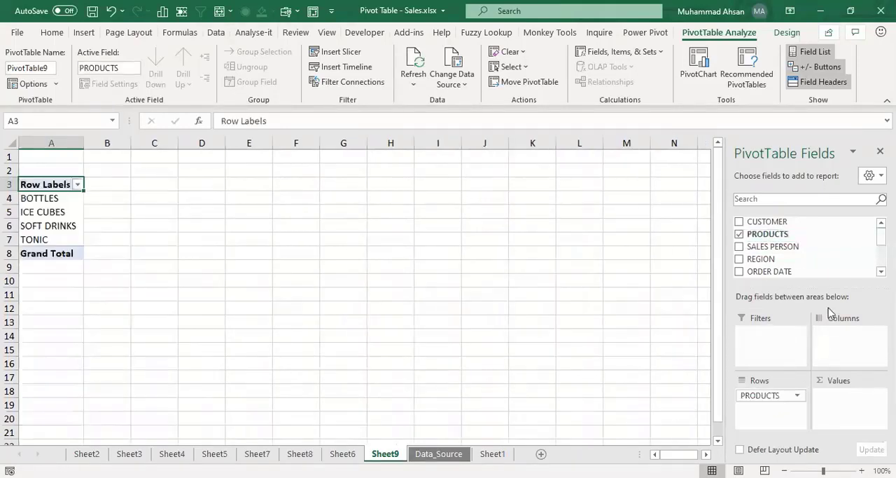
{"action": "left_click_drag", "start_coordinate": [780, 249], "coordinate": [774, 409]}
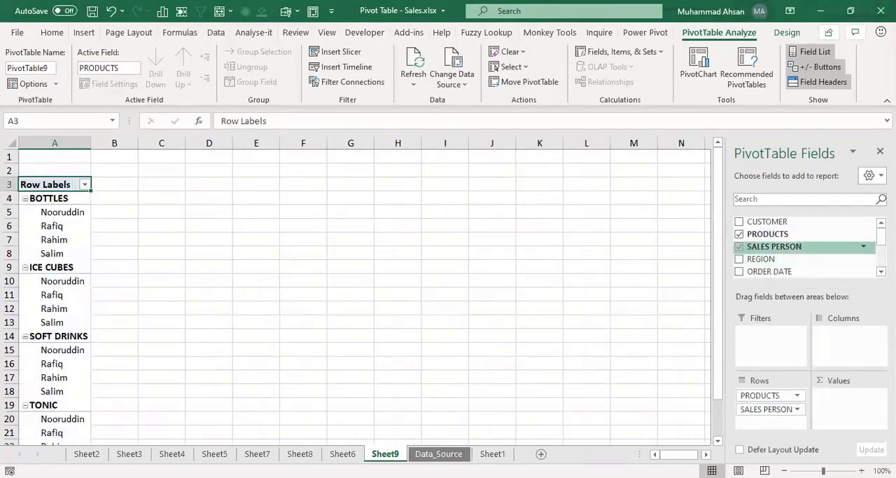
{"action": "left_click_drag", "start_coordinate": [883, 236], "coordinate": [882, 248]}
{"action": "left_click_drag", "start_coordinate": [770, 255], "coordinate": [835, 338]}
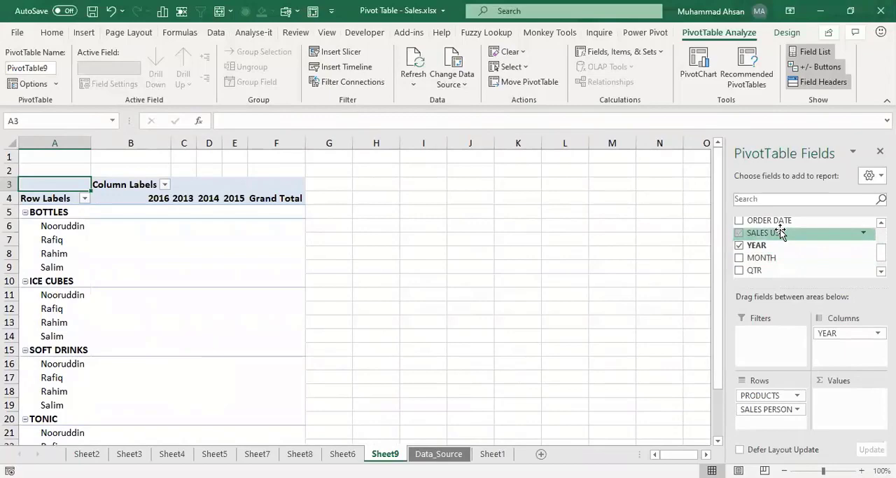
{"action": "left_click_drag", "start_coordinate": [766, 236], "coordinate": [845, 410]}
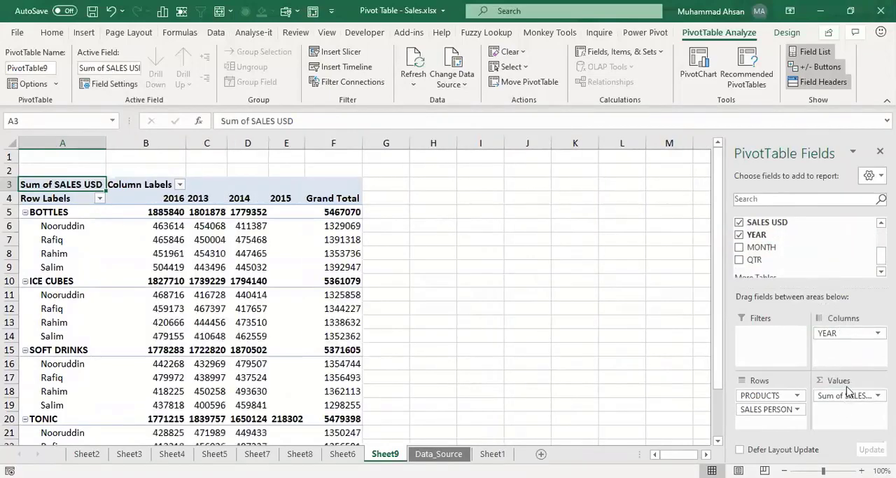
Step: Format all sales values in the pivot table, including the totals, with thousands separators and no decimals
{"action": "left_click", "coordinate": [165, 236]}
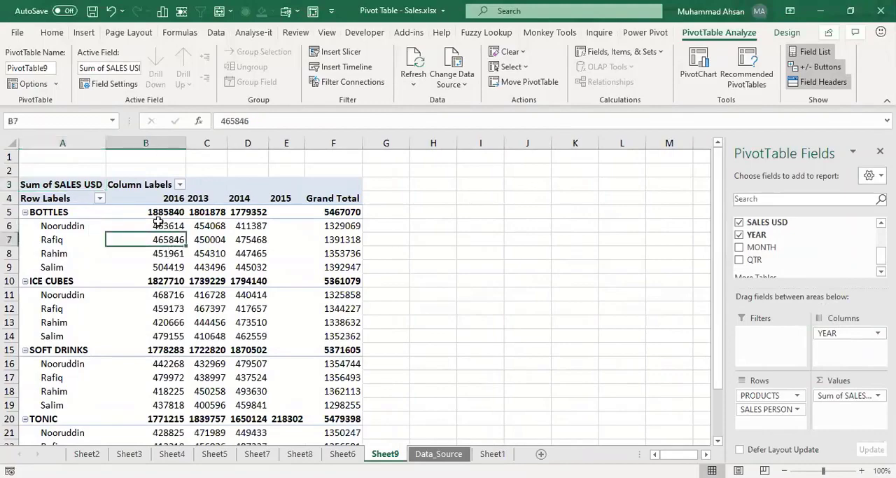
{"action": "left_click", "coordinate": [161, 211]}
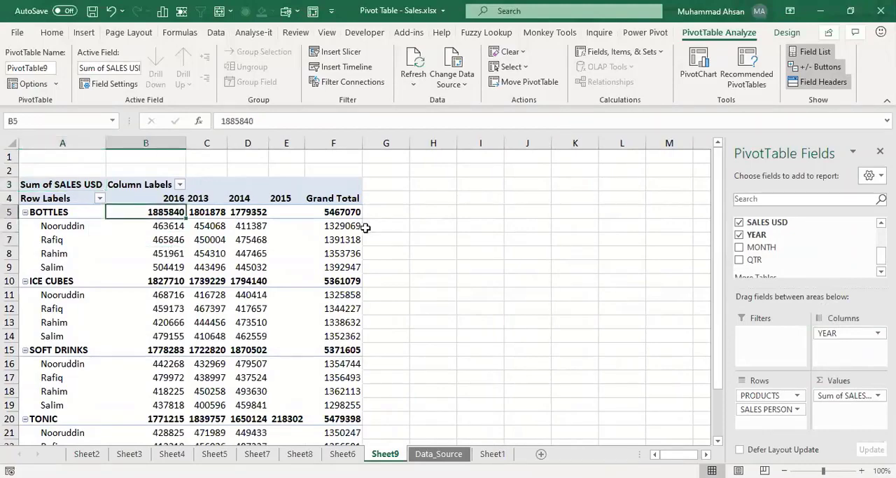
{"action": "key", "text": "shift+Right"}
{"action": "key", "text": "shift+Right"}
{"action": "key", "text": "shift+Right"}
{"action": "key", "text": "shift+Right"}
{"action": "key", "text": "ctrl+shift+Down"}
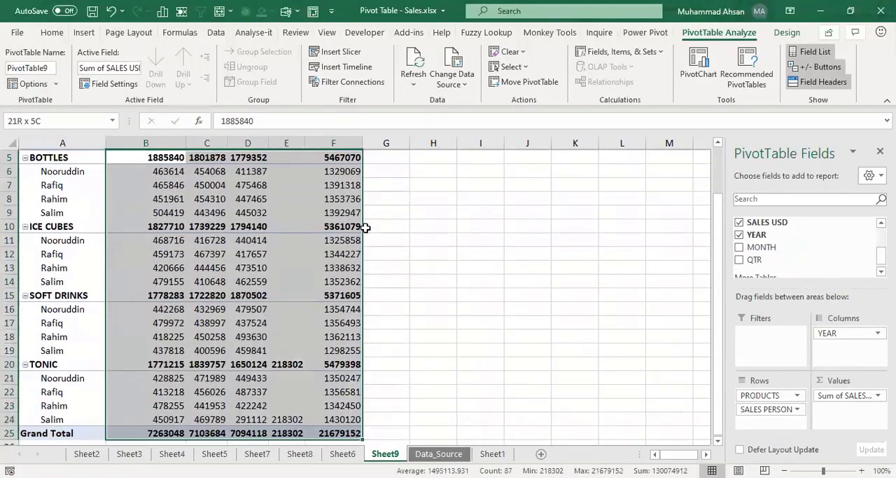
{"action": "left_click", "coordinate": [52, 33]}
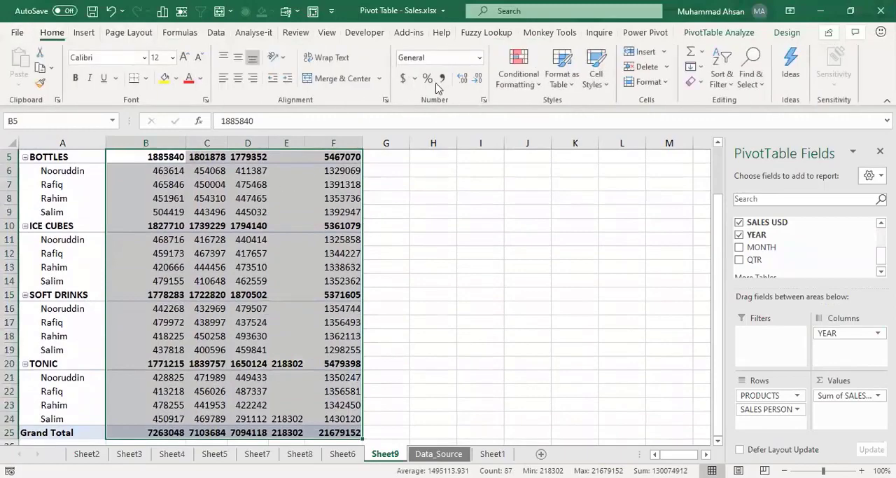
{"action": "left_click", "coordinate": [442, 77]}
{"action": "left_click", "coordinate": [476, 77]}
{"action": "left_click", "coordinate": [476, 78]}
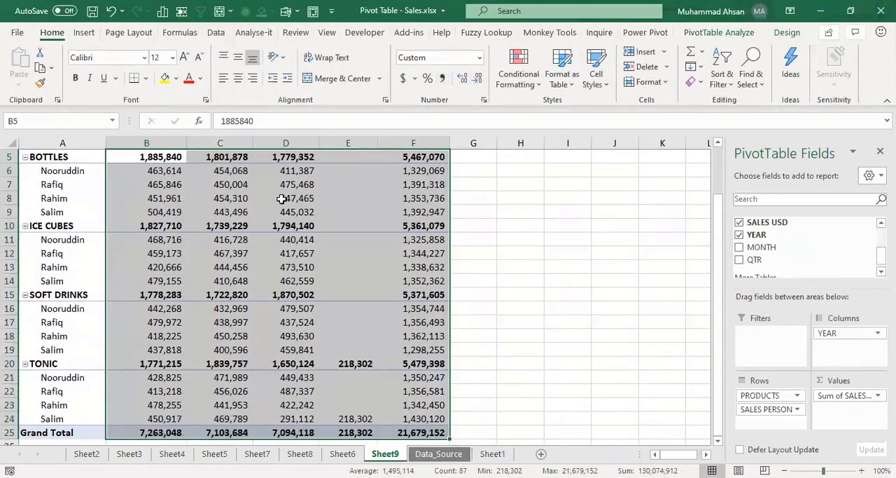
{"action": "left_click", "coordinate": [309, 194]}
{"action": "key", "text": "ctrl+Up"}
{"action": "key", "text": "ctrl+Up"}
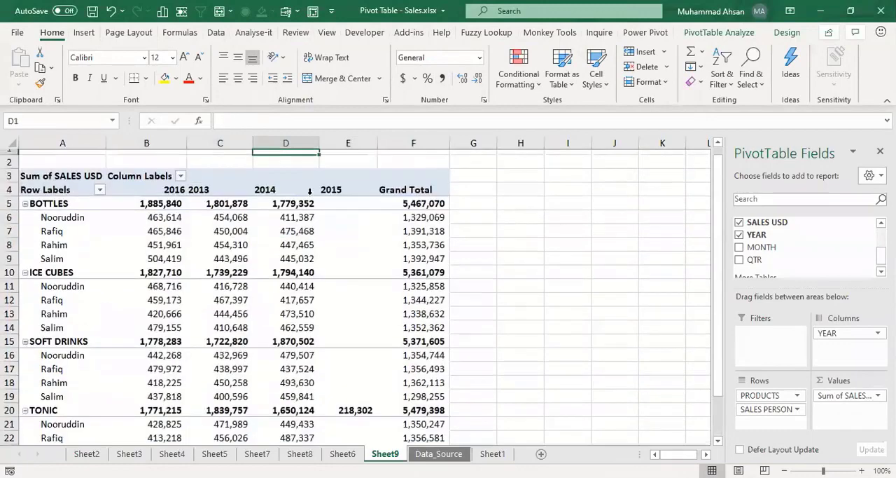
Step: Review the yearly sales of each salesperson under the products and the yearly subtotals in the BOTTLES row
{"action": "key", "text": "Down"}
{"action": "key", "text": "Down"}
{"action": "key", "text": "Down"}
{"action": "key", "text": "Down"}
{"action": "key", "text": "Down"}
{"action": "key", "text": "Down"}
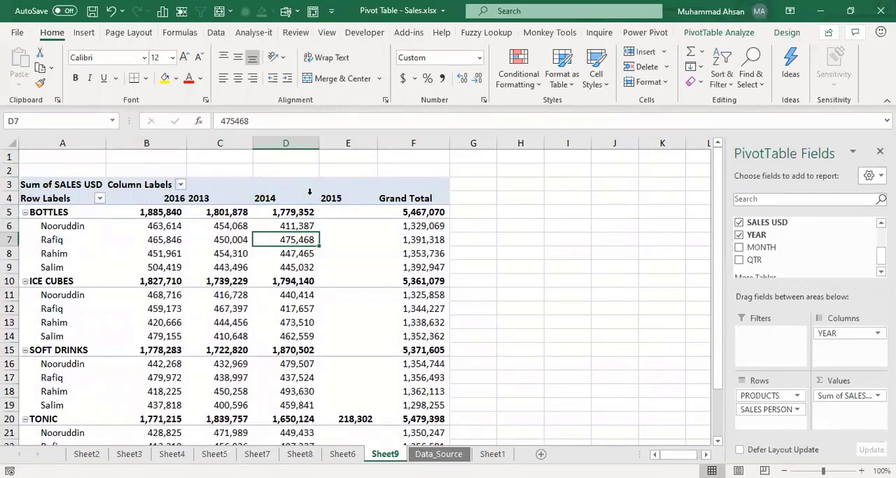
{"action": "key", "text": "Left"}
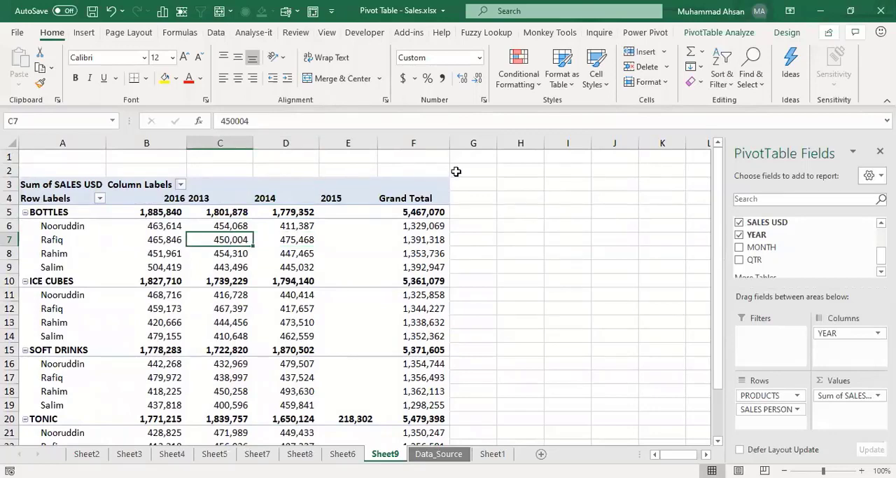
{"action": "left_click", "coordinate": [365, 254]}
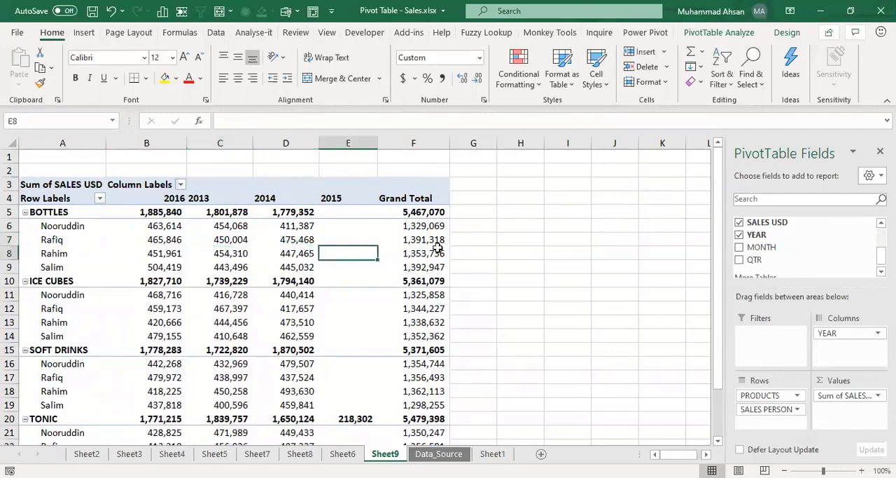
{"action": "mouse_move", "coordinate": [439, 245]}
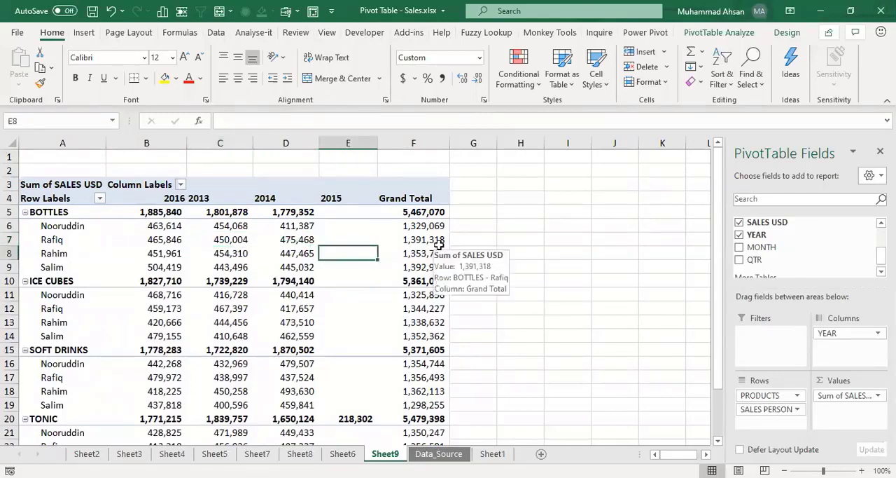
{"action": "left_click", "coordinate": [243, 239]}
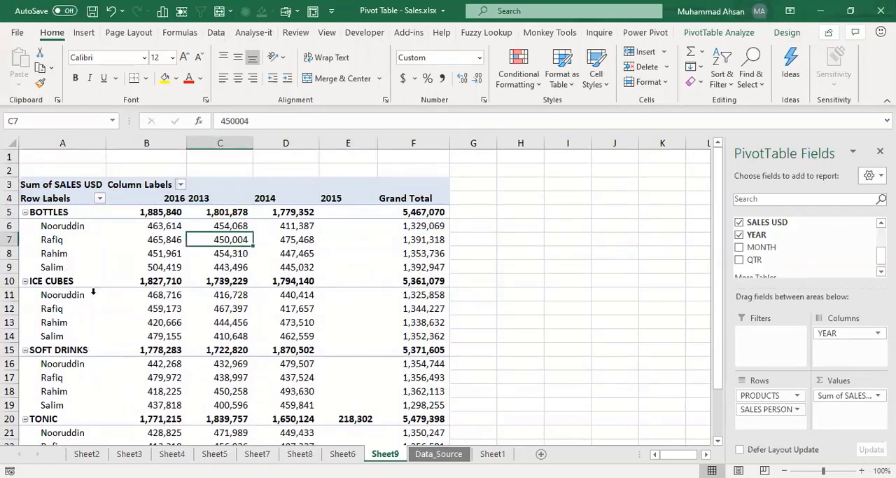
{"action": "left_click_drag", "start_coordinate": [92, 231], "coordinate": [90, 268]}
{"action": "left_click_drag", "start_coordinate": [72, 299], "coordinate": [72, 336]}
{"action": "left_click", "coordinate": [220, 255]}
{"action": "left_click", "coordinate": [289, 254]}
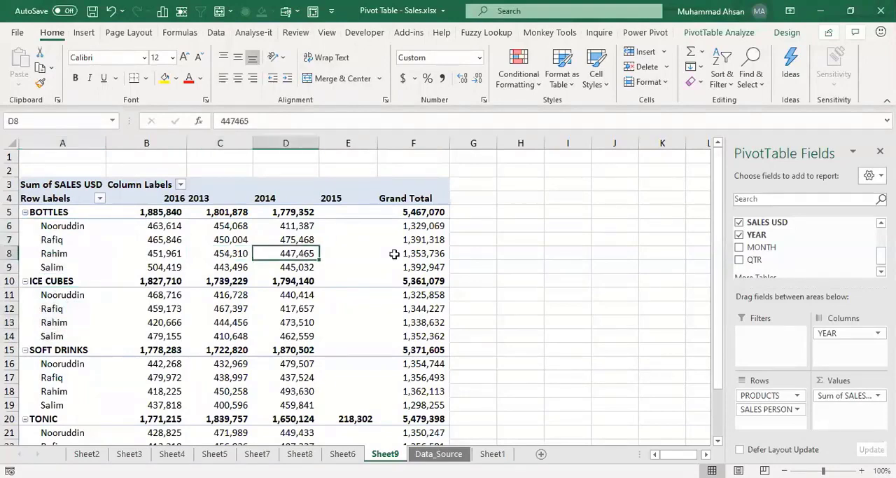
{"action": "left_click", "coordinate": [357, 250]}
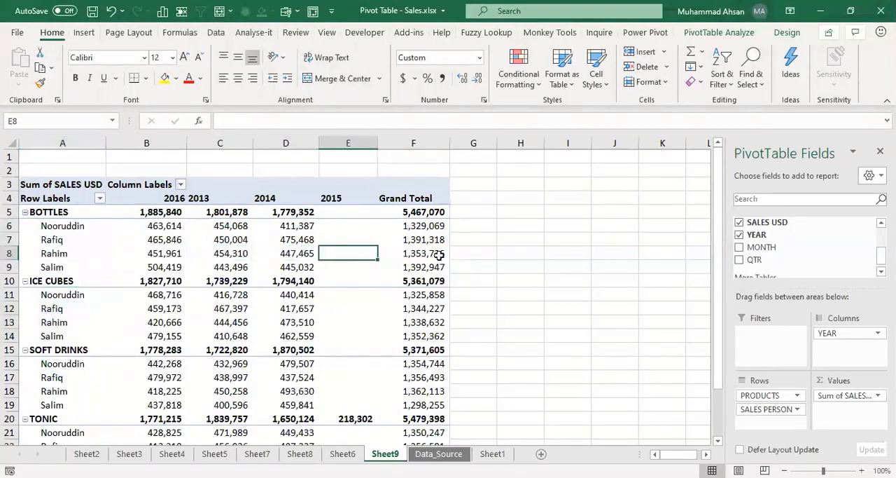
{"action": "left_click", "coordinate": [303, 213]}
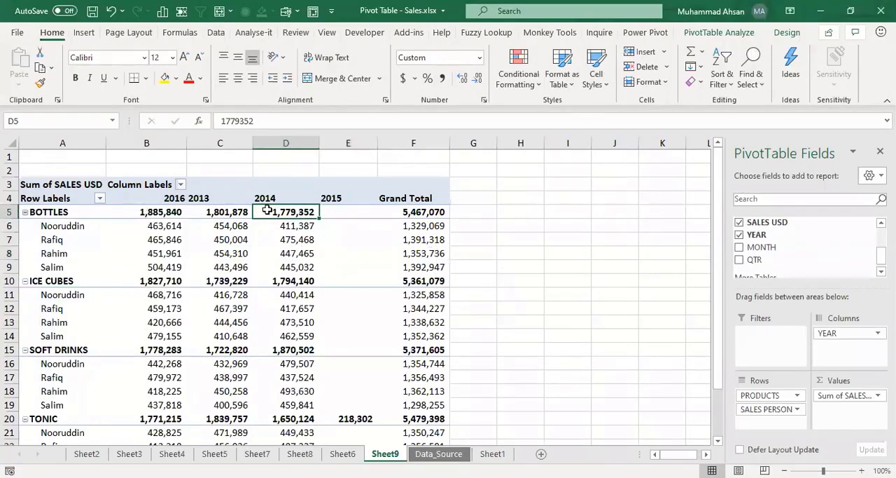
{"action": "mouse_move", "coordinate": [266, 210]}
{"action": "left_click_drag", "start_coordinate": [151, 211], "coordinate": [285, 214]}
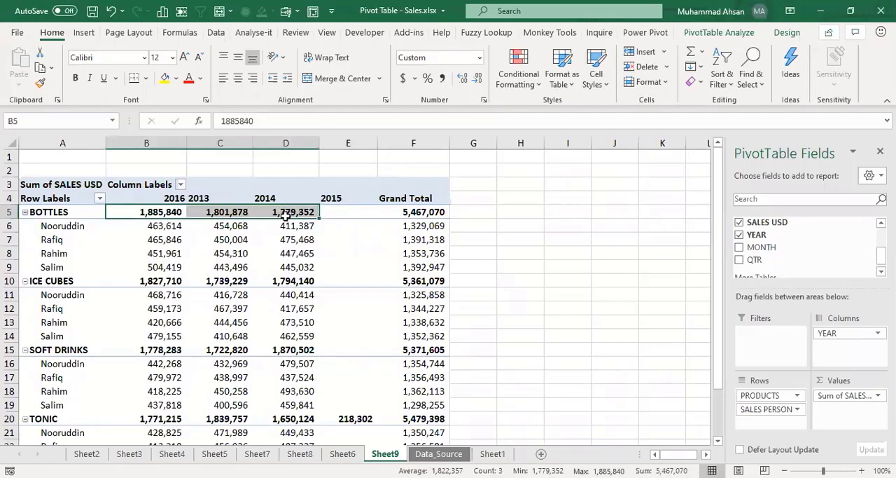
{"action": "left_click", "coordinate": [281, 227]}
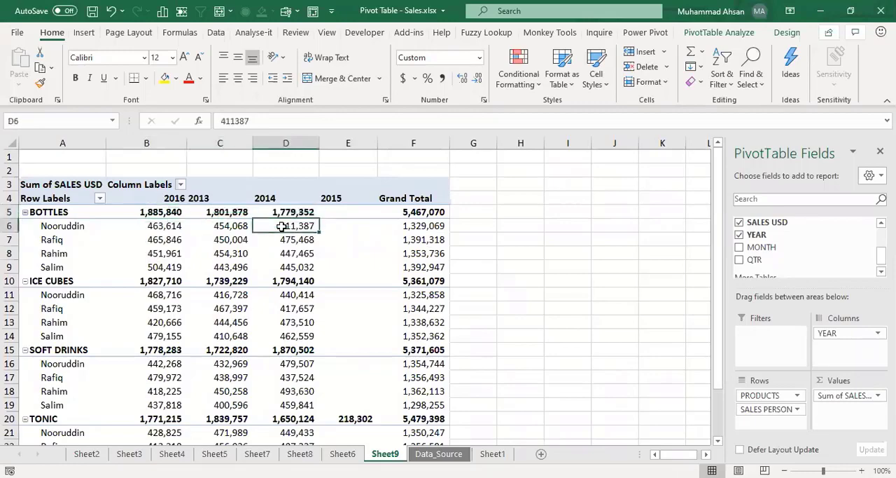
Step: Compare the availability of the pivot table design tools with a cell selected outside and inside the pivot table
{"action": "left_click", "coordinate": [750, 33]}
{"action": "left_click", "coordinate": [777, 35]}
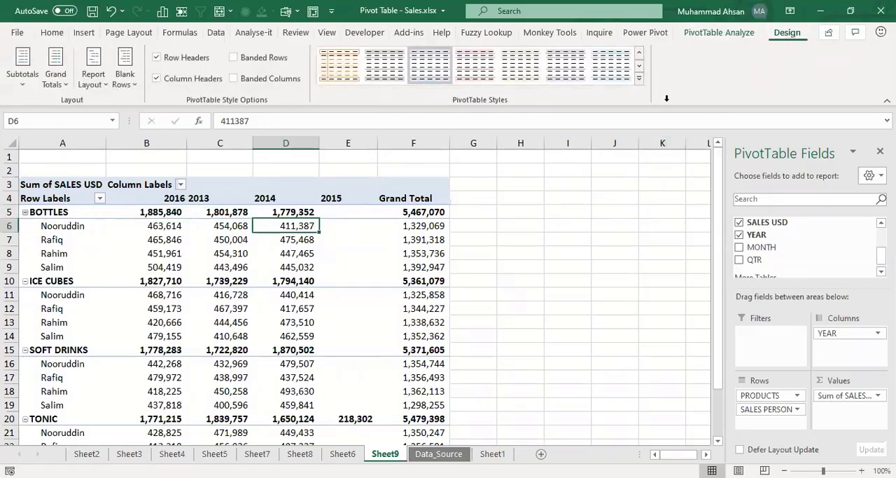
{"action": "left_click", "coordinate": [577, 253]}
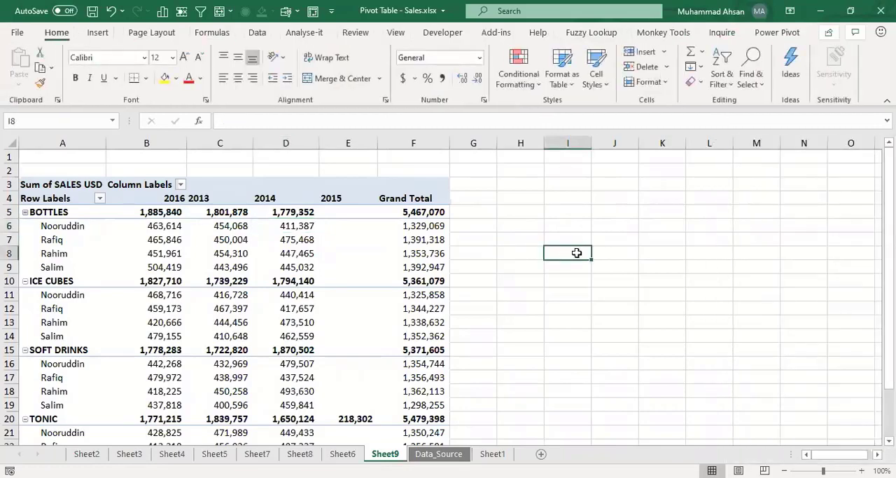
{"action": "left_click", "coordinate": [719, 362]}
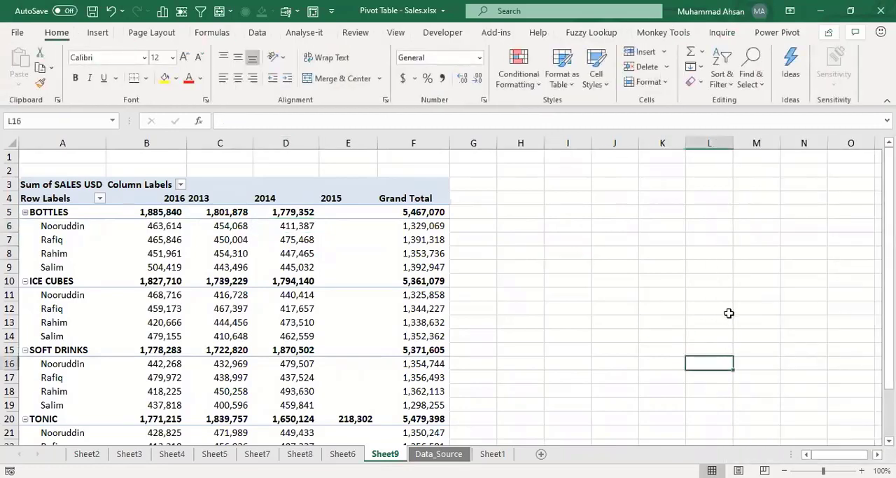
{"action": "left_click", "coordinate": [730, 255]}
{"action": "left_click", "coordinate": [657, 215]}
{"action": "left_click", "coordinate": [610, 209]}
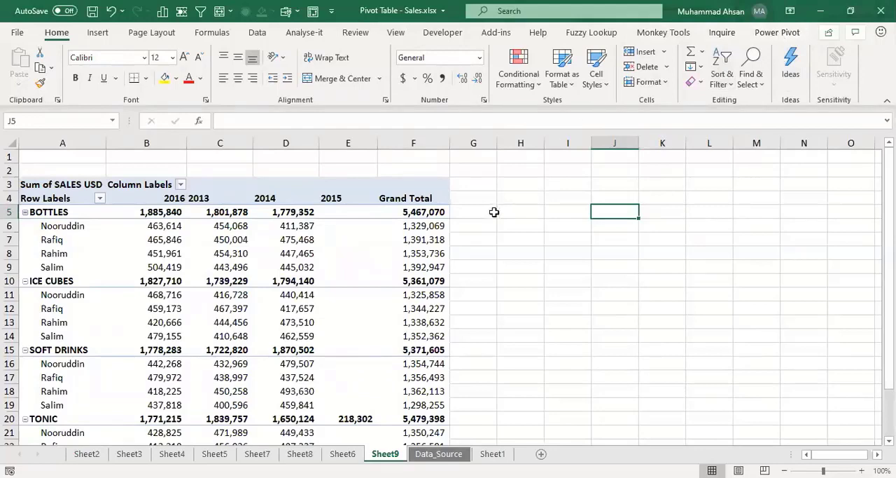
{"action": "left_click", "coordinate": [221, 240]}
{"action": "left_click", "coordinate": [233, 335]}
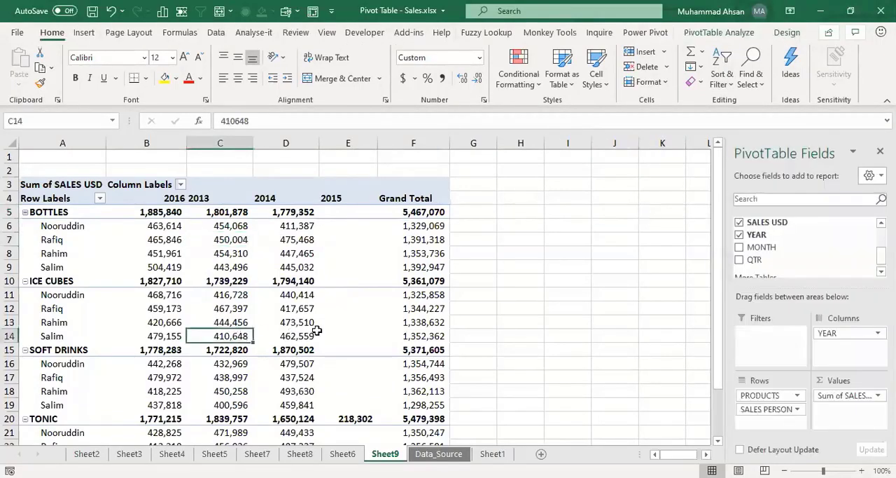
{"action": "left_click", "coordinate": [307, 308]}
{"action": "left_click", "coordinate": [302, 270]}
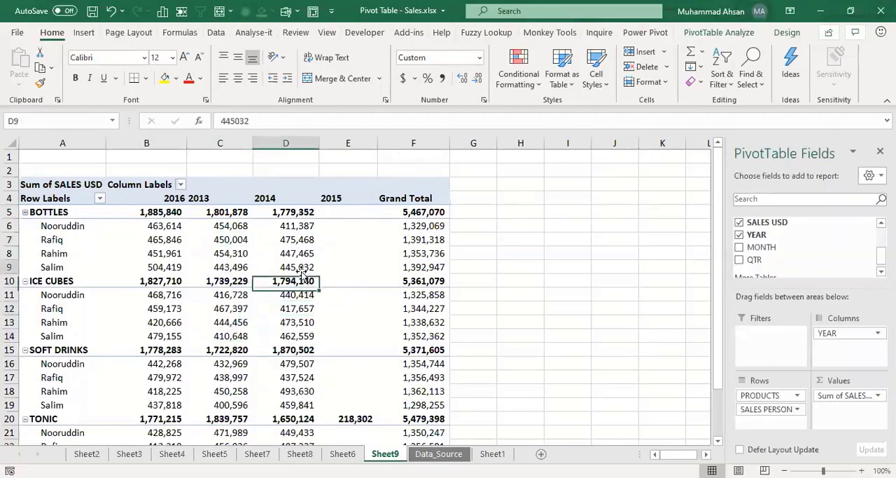
{"action": "left_click", "coordinate": [788, 32]}
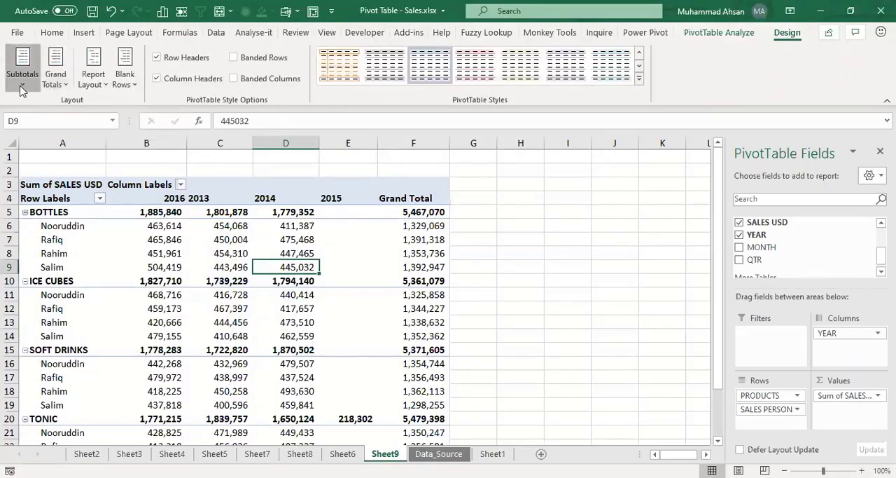
Step: Examine the Grand Total column and the Grand Total row of the pivot table
{"action": "left_click", "coordinate": [416, 199]}
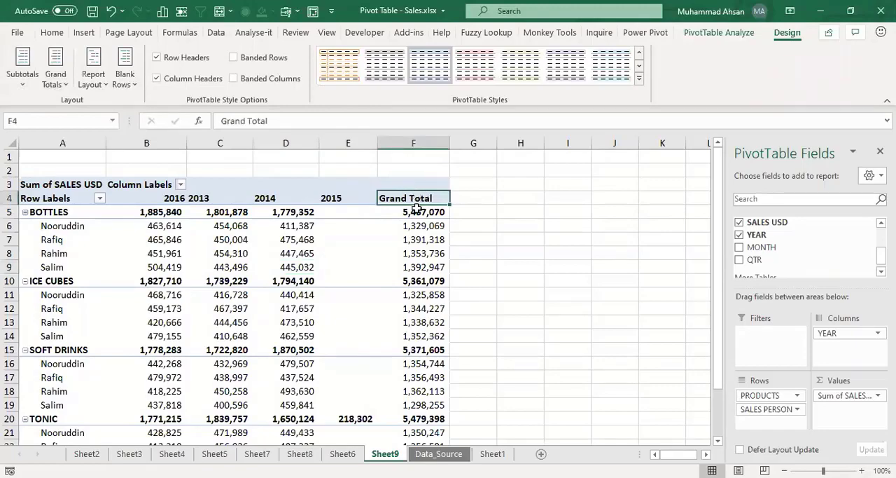
{"action": "left_click_drag", "start_coordinate": [417, 199], "coordinate": [417, 390]}
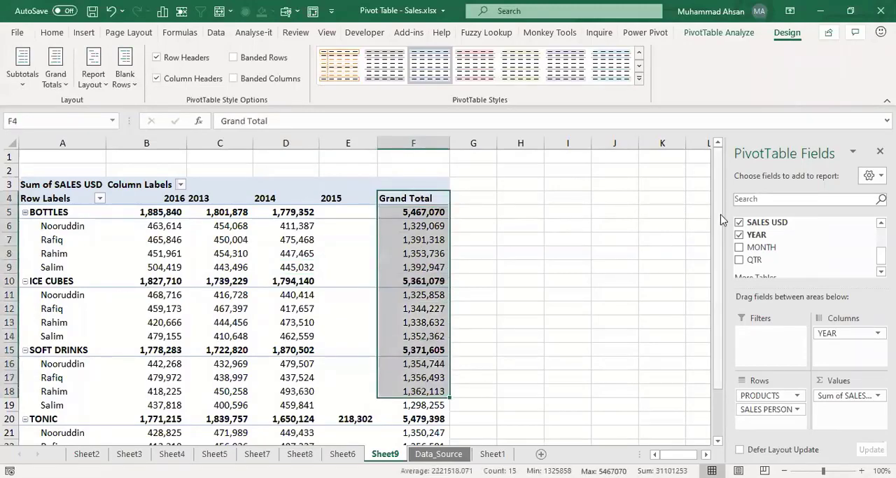
{"action": "scroll", "coordinate": [206, 345], "scroll_direction": "down", "scroll_amount": 2}
{"action": "left_click_drag", "start_coordinate": [57, 428], "coordinate": [431, 431]}
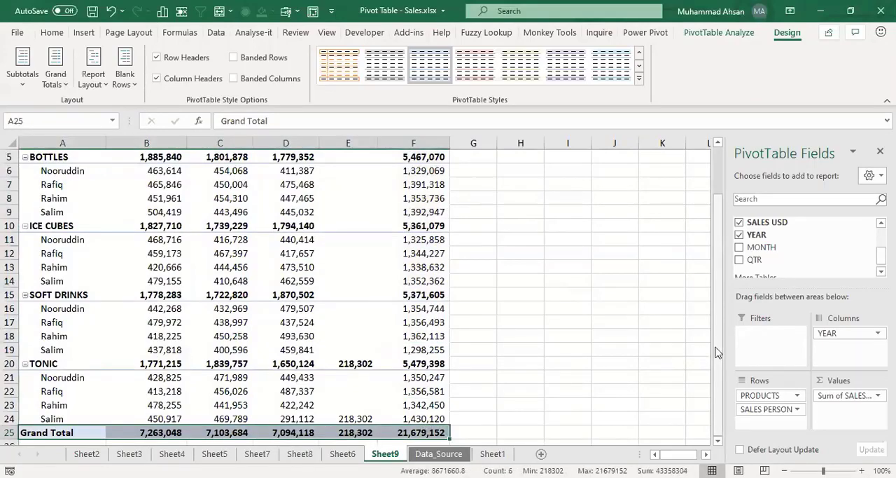
{"action": "scroll", "coordinate": [413, 248], "scroll_direction": "up", "scroll_amount": 2}
{"action": "left_click", "coordinate": [413, 239]}
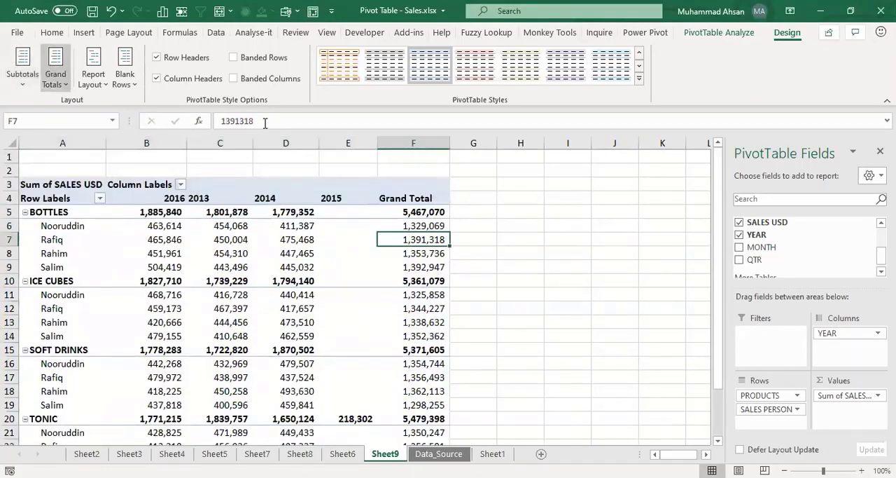
{"action": "left_click", "coordinate": [419, 143]}
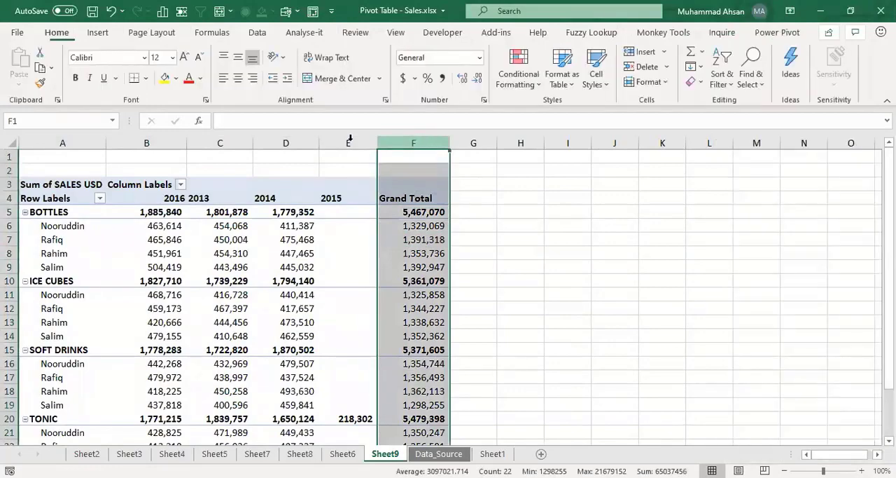
Step: Turn off the pivot table's grand totals for both rows and columns
{"action": "left_click", "coordinate": [348, 253]}
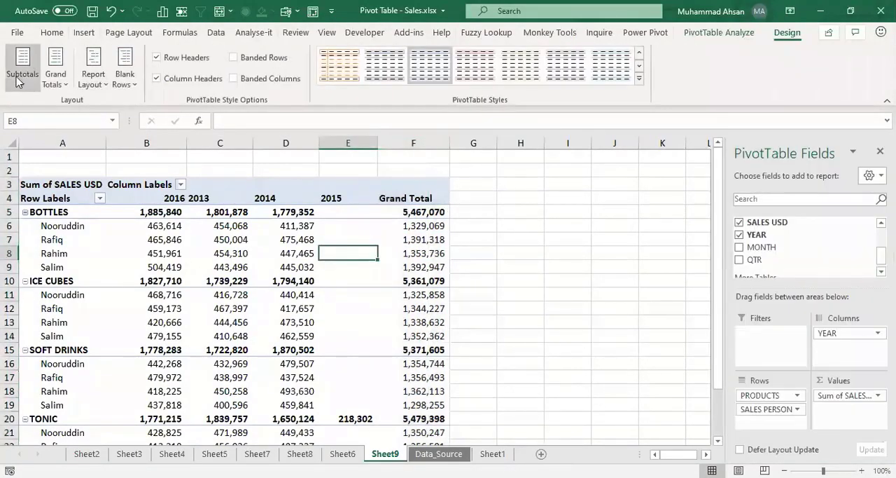
{"action": "left_click", "coordinate": [51, 85]}
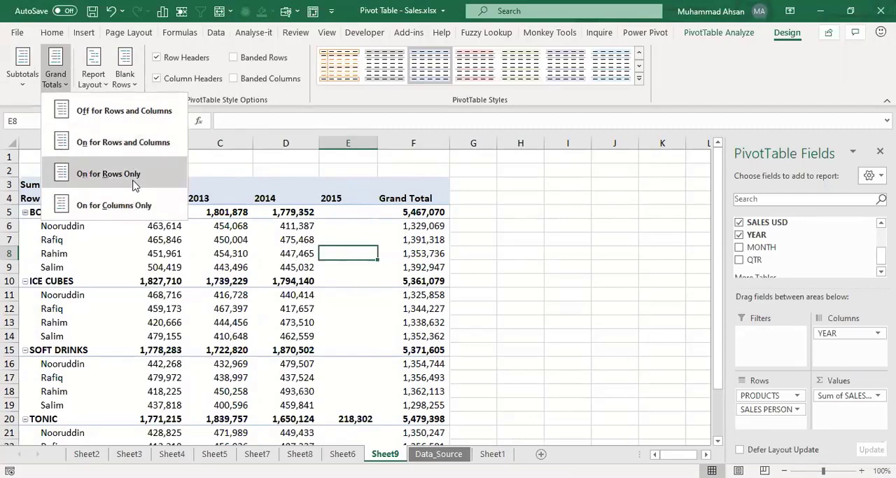
{"action": "left_click", "coordinate": [140, 112]}
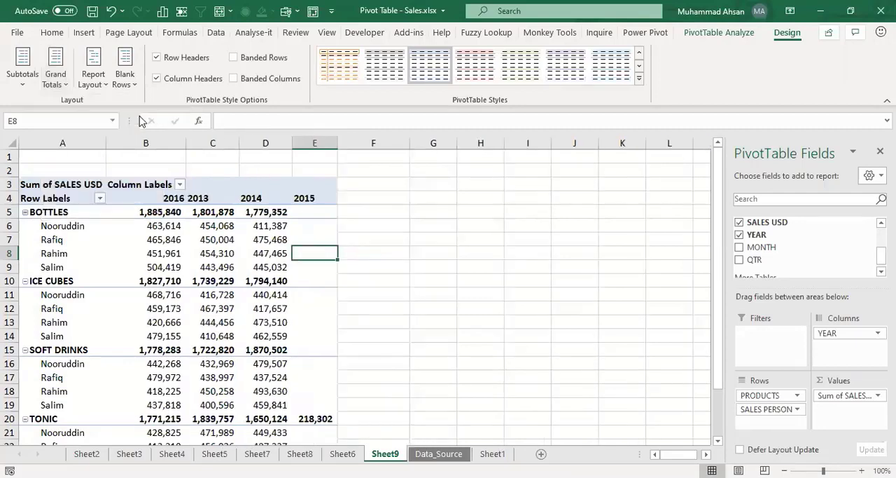
Step: Show all subtotals of the pivot table at the bottom of each product group
{"action": "left_click", "coordinate": [150, 211]}
{"action": "left_click", "coordinate": [21, 83]}
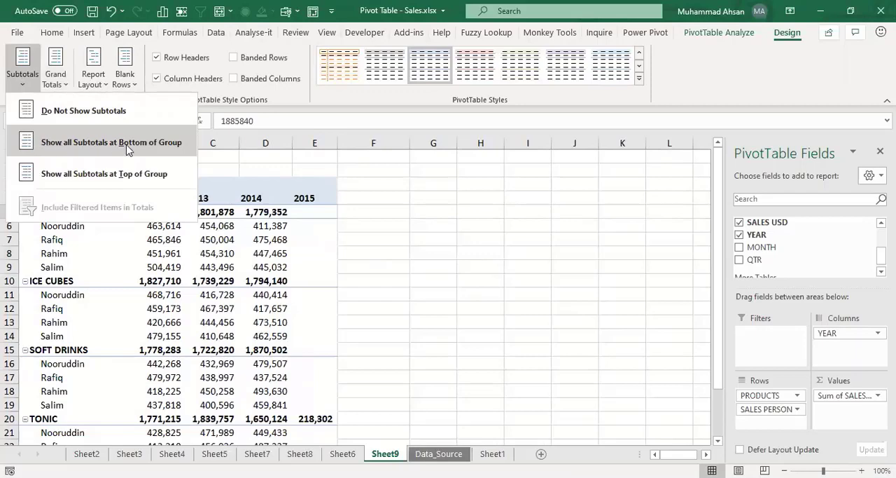
{"action": "left_click", "coordinate": [143, 149]}
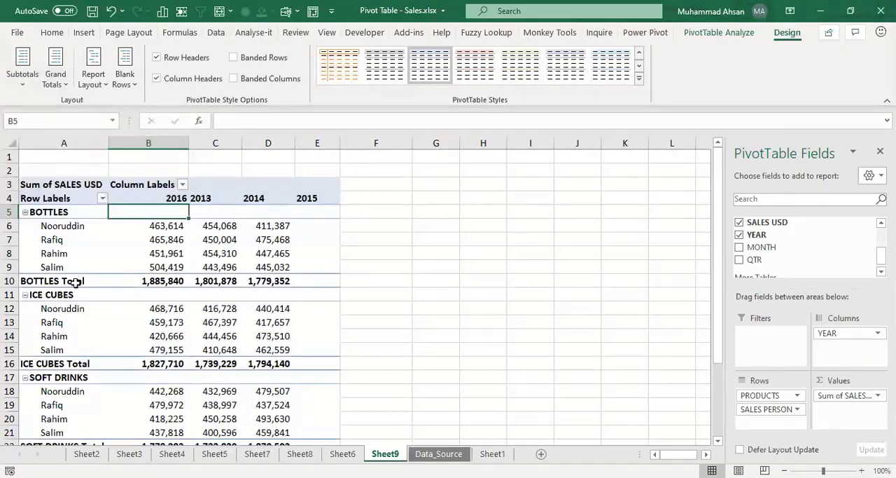
Step: Compare the BOTTLES header row with the BOTTLES Total row and the 2016 salesperson sales that it sums
{"action": "left_click", "coordinate": [158, 223]}
{"action": "left_click_drag", "start_coordinate": [156, 211], "coordinate": [277, 211]}
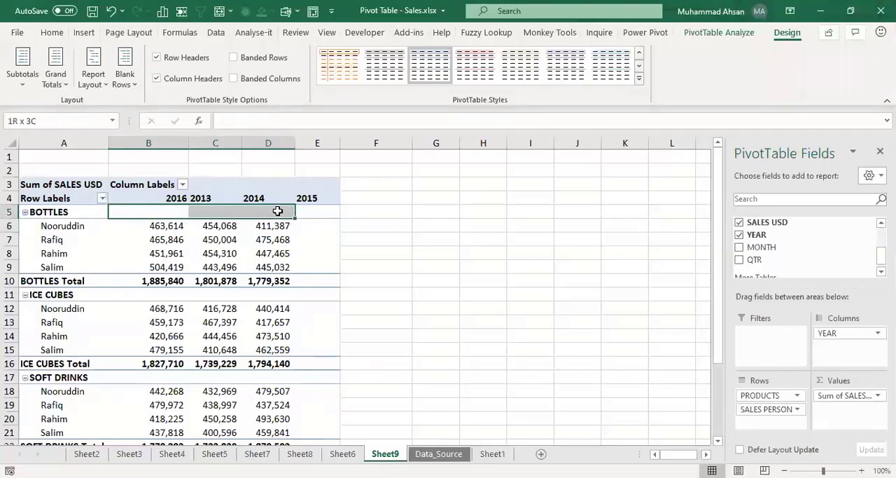
{"action": "left_click", "coordinate": [96, 281]}
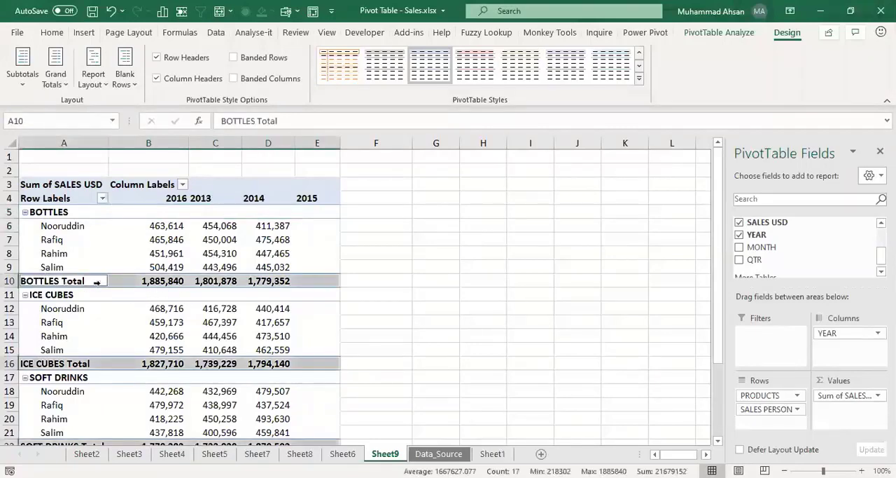
{"action": "left_click", "coordinate": [144, 281]}
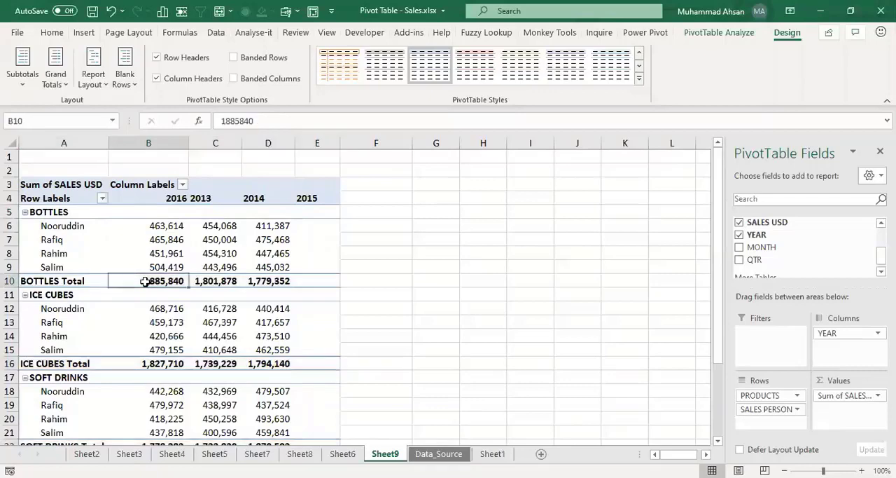
{"action": "left_click_drag", "start_coordinate": [167, 225], "coordinate": [166, 270]}
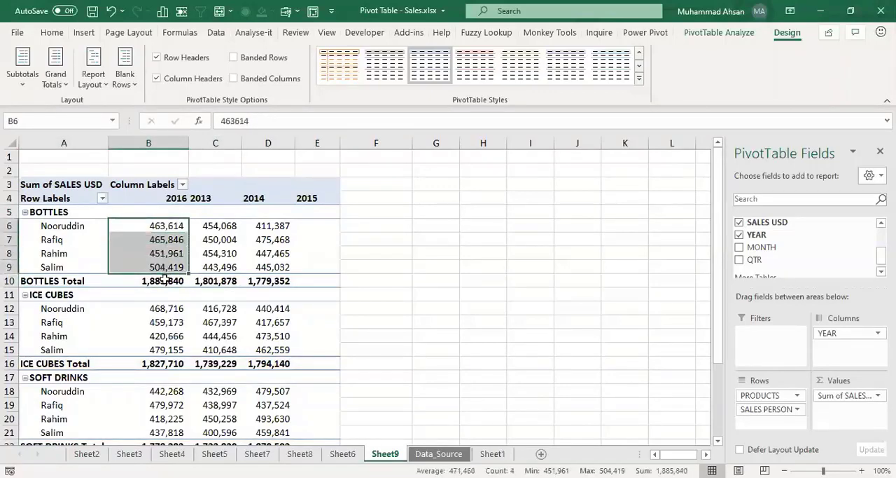
{"action": "left_click", "coordinate": [163, 279]}
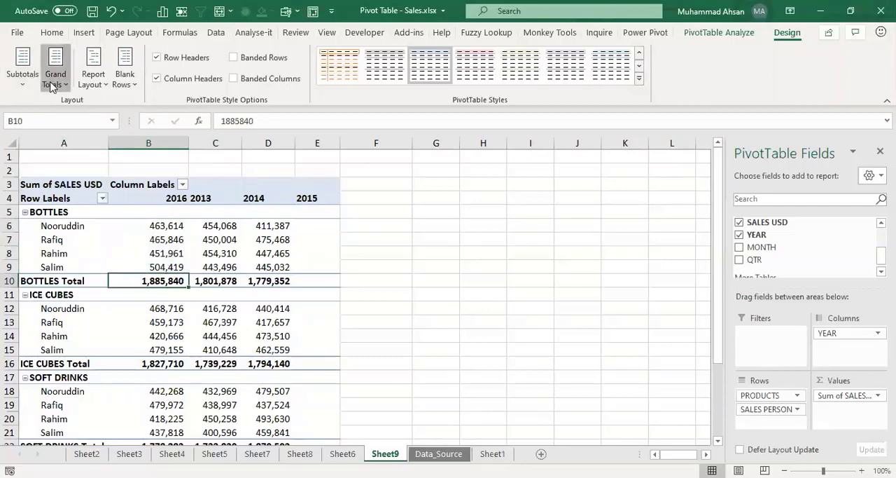
Step: Show all subtotals at the top of each group, turn the subtotals off, and check the BOTTLES and ICE CUBES rows
{"action": "left_click", "coordinate": [52, 82]}
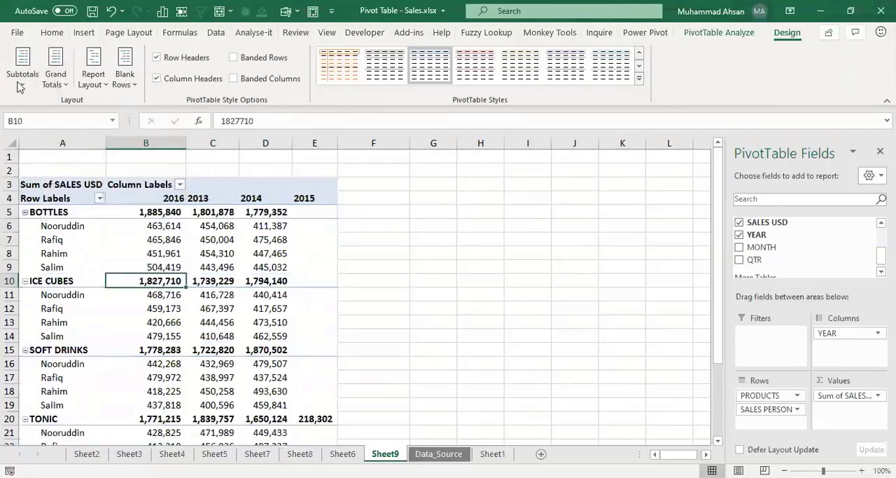
{"action": "left_click", "coordinate": [20, 84]}
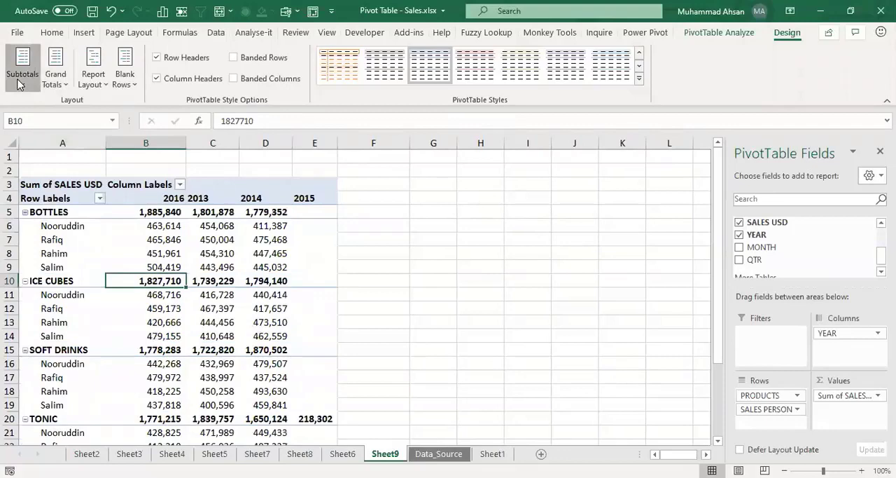
{"action": "left_click", "coordinate": [77, 115]}
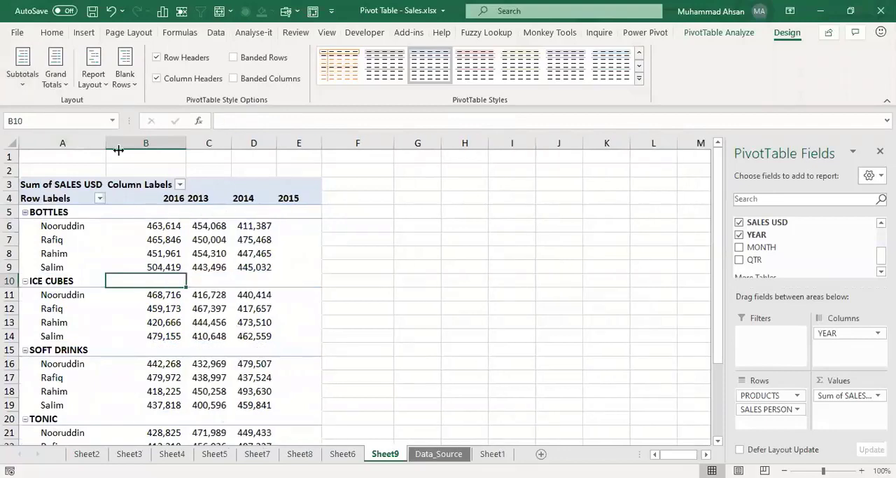
{"action": "left_click", "coordinate": [27, 86]}
{"action": "left_click", "coordinate": [103, 110]}
{"action": "left_click_drag", "start_coordinate": [112, 211], "coordinate": [317, 211]}
{"action": "left_click_drag", "start_coordinate": [169, 280], "coordinate": [308, 281]}
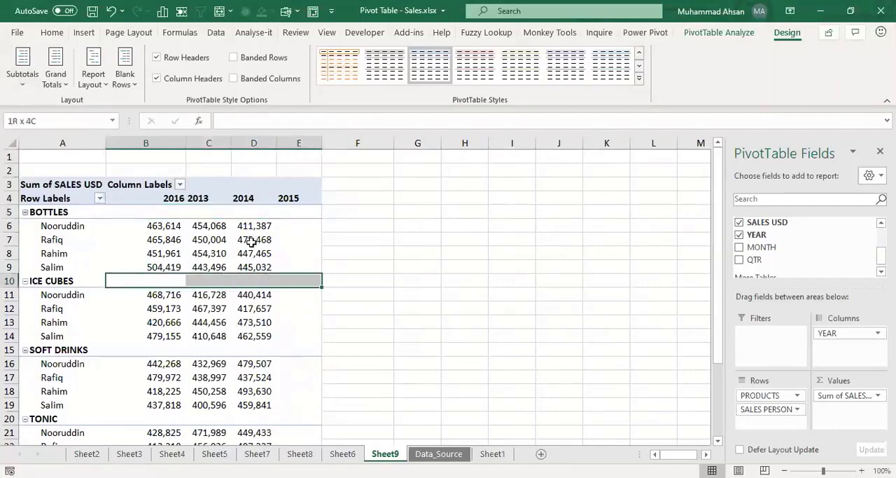
Step: Show all subtotals at the bottom of each group again, and view the available report layout forms
{"action": "left_click", "coordinate": [24, 74]}
{"action": "left_click", "coordinate": [89, 140]}
{"action": "left_click", "coordinate": [235, 253]}
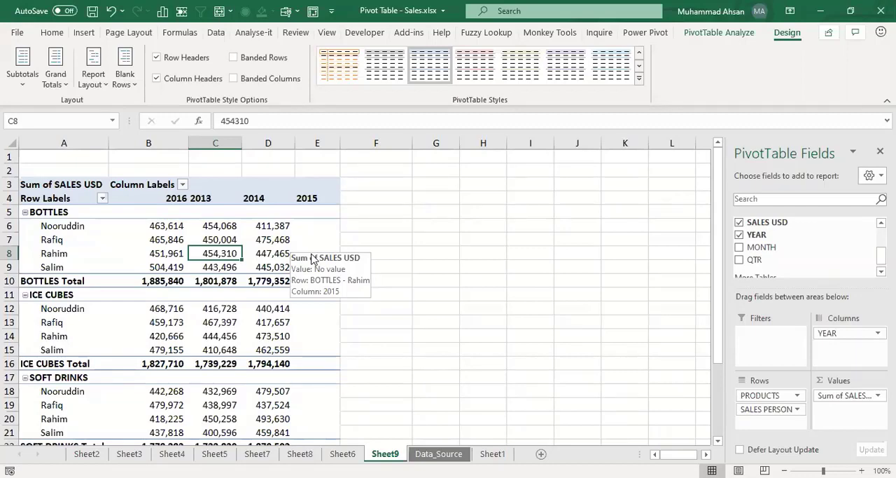
{"action": "left_click", "coordinate": [90, 89]}
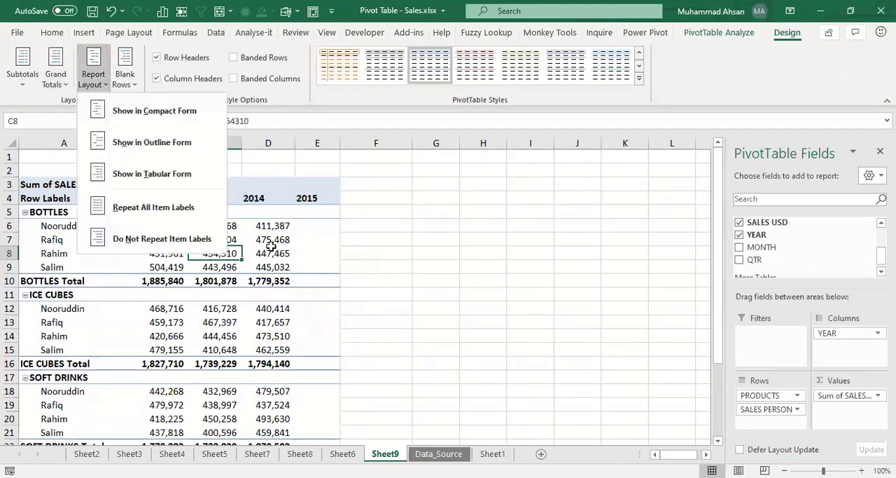
{"action": "left_click", "coordinate": [268, 224]}
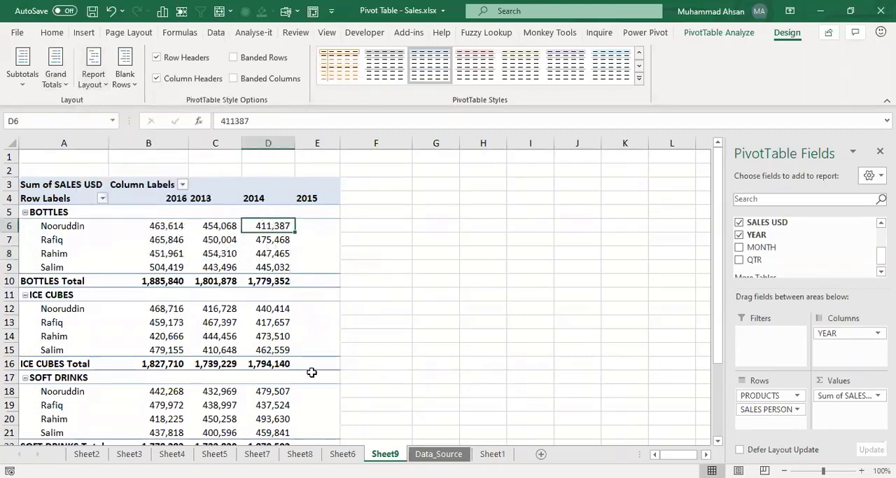
Step: Look through the workbook's sheets back to Sheet2 and forward to Data_Source, ending on the Sheet9 pivot table
{"action": "mouse_move", "coordinate": [311, 372]}
{"action": "key", "text": "ctrl+Page_Up"}
{"action": "key", "text": "ctrl+Page_Up"}
{"action": "key", "text": "ctrl+Page_Up"}
{"action": "key", "text": "ctrl+Page_Up"}
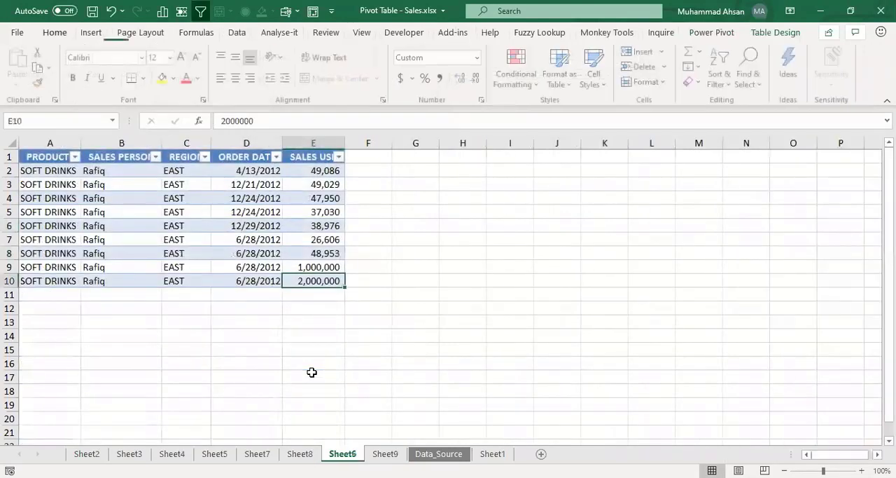
{"action": "key", "text": "ctrl+Page_Up"}
{"action": "key", "text": "ctrl+Page_Up"}
{"action": "key", "text": "ctrl+Page_Up"}
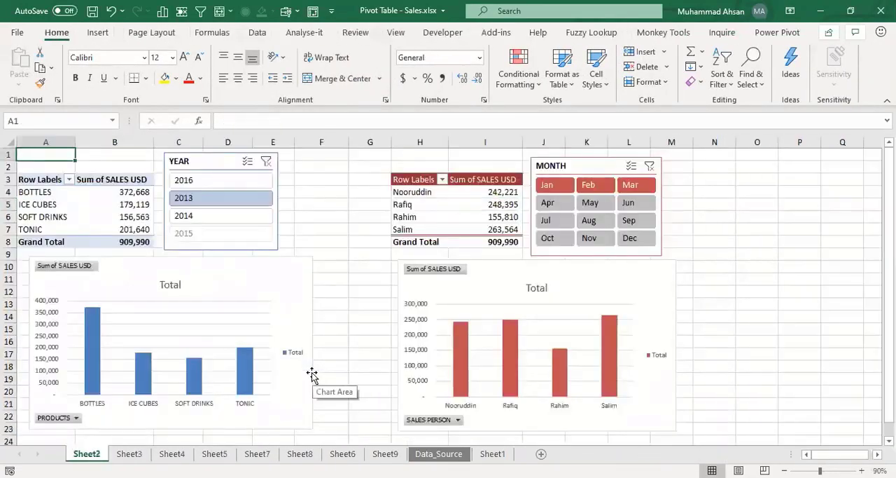
{"action": "key", "text": "ctrl+Page_Down"}
{"action": "key", "text": "ctrl+Page_Down"}
{"action": "key", "text": "ctrl+Page_Down"}
{"action": "key", "text": "ctrl+Page_Down"}
{"action": "key", "text": "ctrl+Page_Down"}
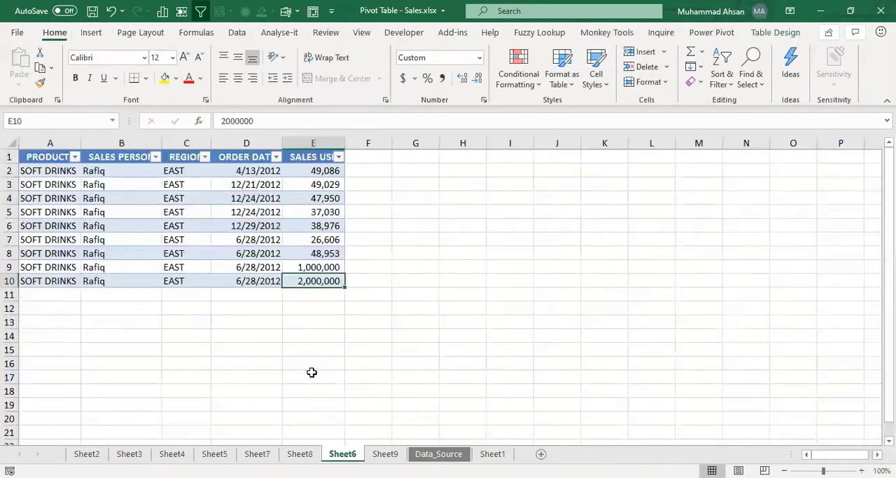
{"action": "key", "text": "ctrl+Page_Down"}
{"action": "key", "text": "ctrl+Page_Down"}
{"action": "key", "text": "ctrl+Page_Up"}
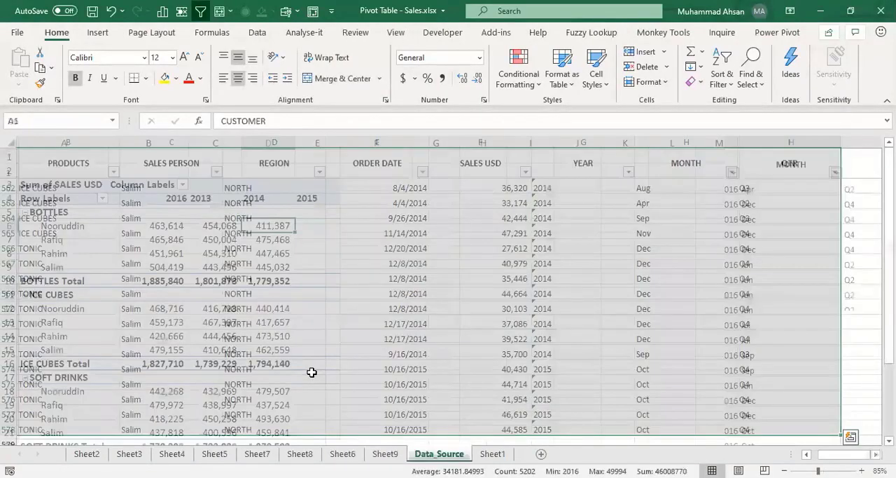
Step: Compare the display of the PivotTable field list with cells selected inside and outside the pivot table
{"action": "left_click", "coordinate": [276, 238]}
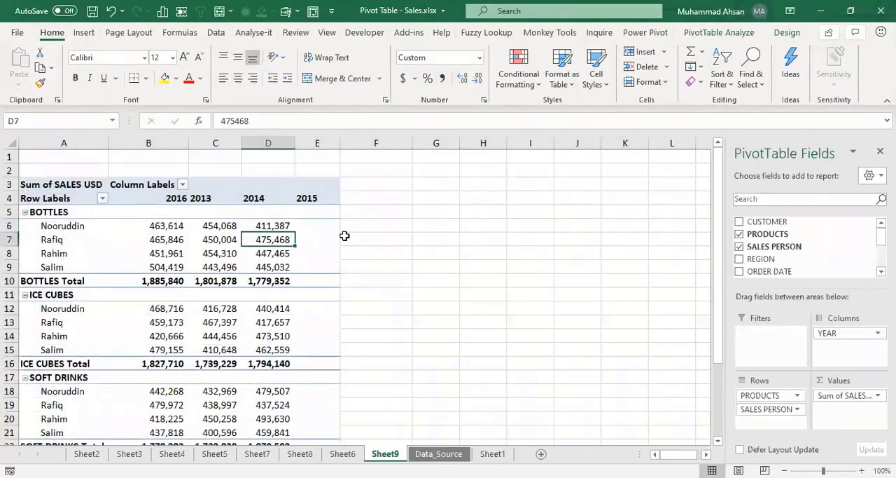
{"action": "left_click", "coordinate": [392, 237]}
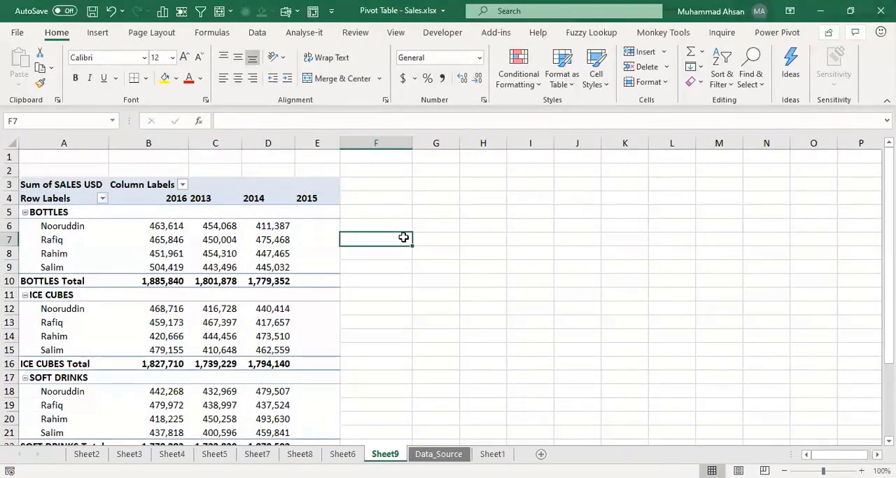
{"action": "left_click", "coordinate": [452, 238]}
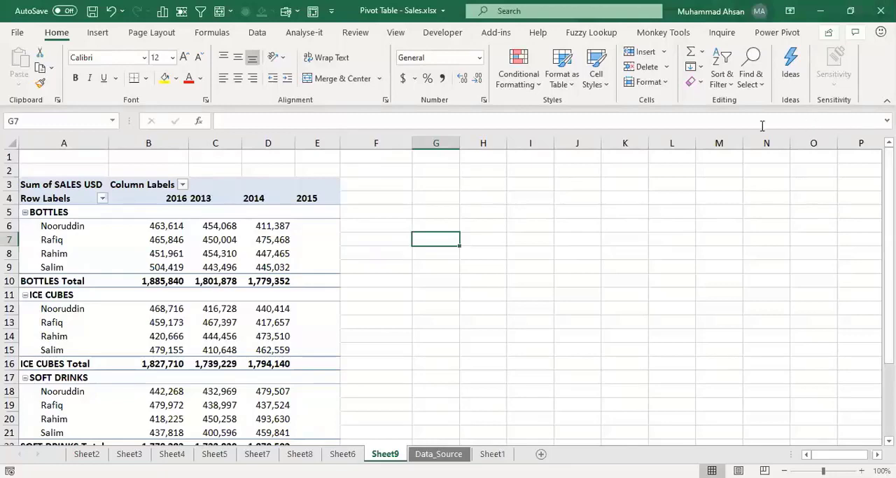
{"action": "left_click", "coordinate": [267, 255]}
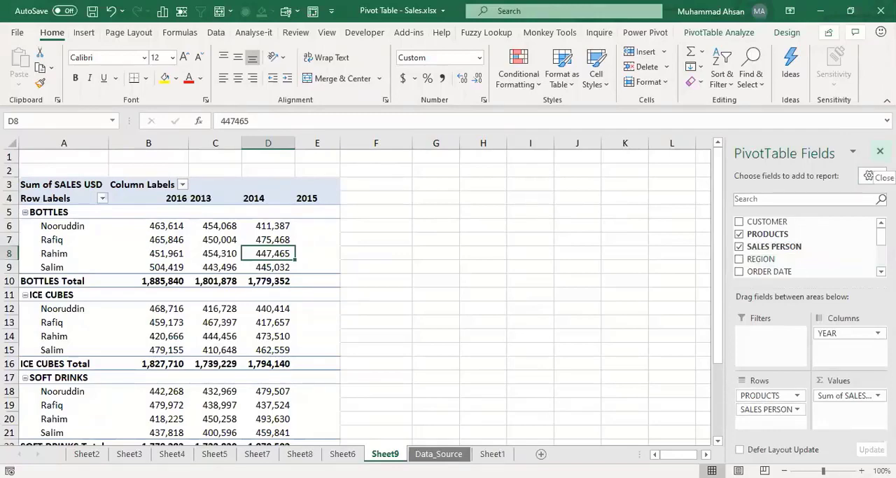
Step: Close the PivotTable field list and check its display with cells selected outside and inside the pivot table
{"action": "left_click", "coordinate": [880, 151]}
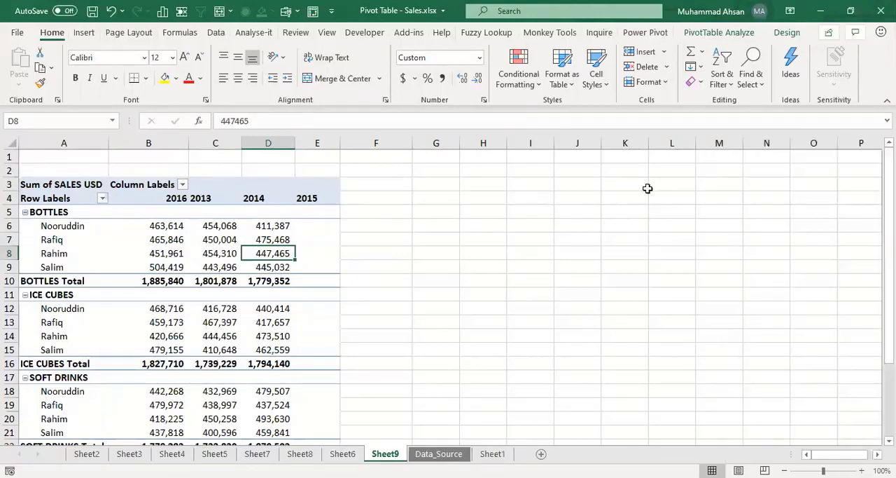
{"action": "left_click", "coordinate": [476, 238]}
{"action": "left_click", "coordinate": [145, 265]}
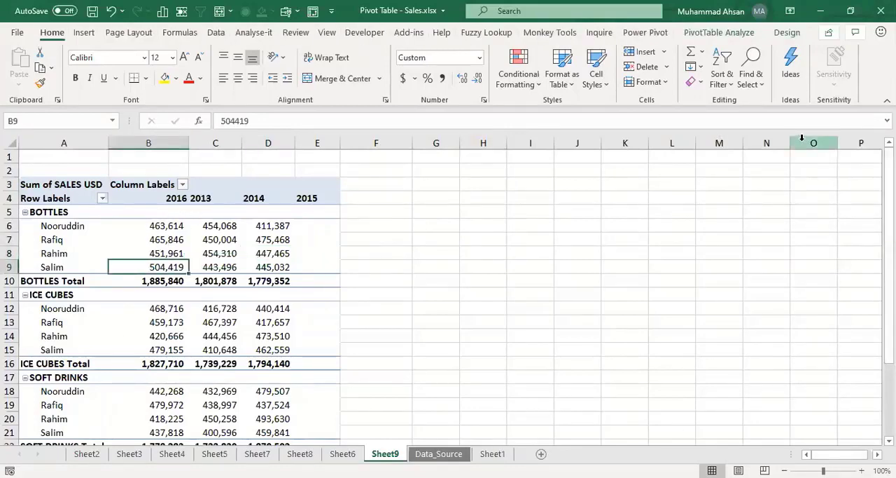
Step: Display the PivotTable field list again, and bring up the pivot table's design options
{"action": "left_click", "coordinate": [741, 34]}
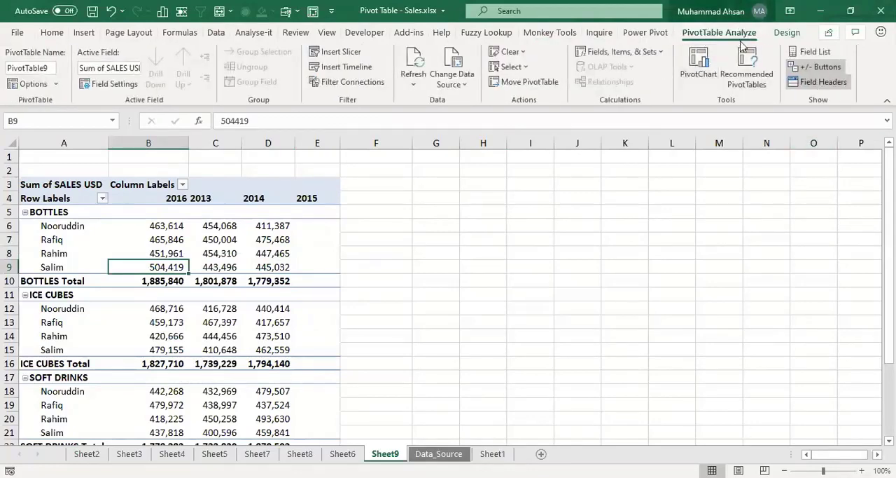
{"action": "left_click", "coordinate": [807, 58]}
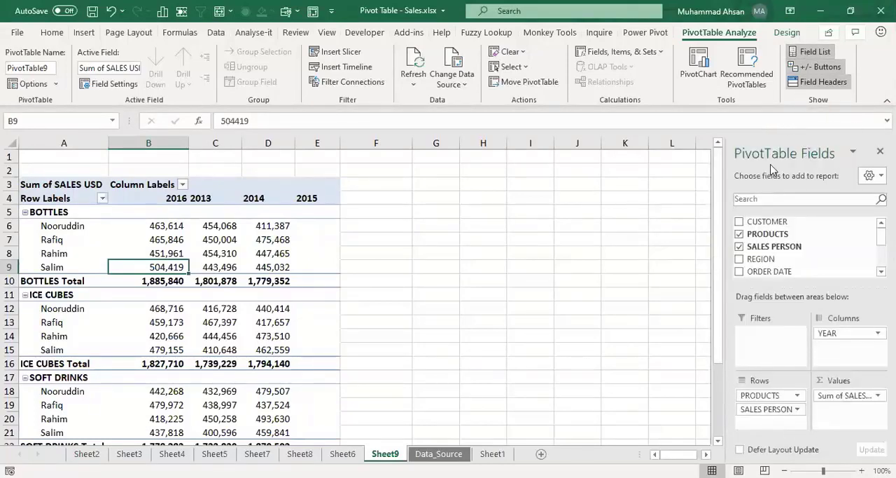
{"action": "left_click", "coordinate": [176, 228]}
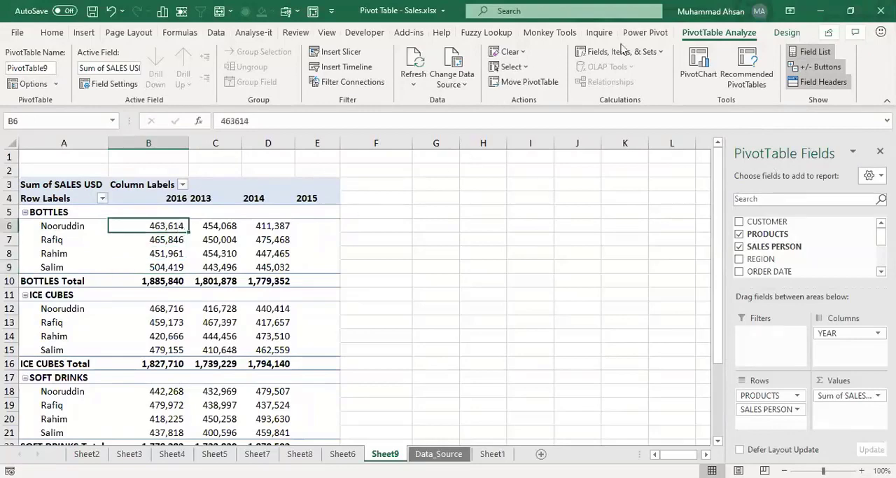
{"action": "left_click", "coordinate": [787, 33]}
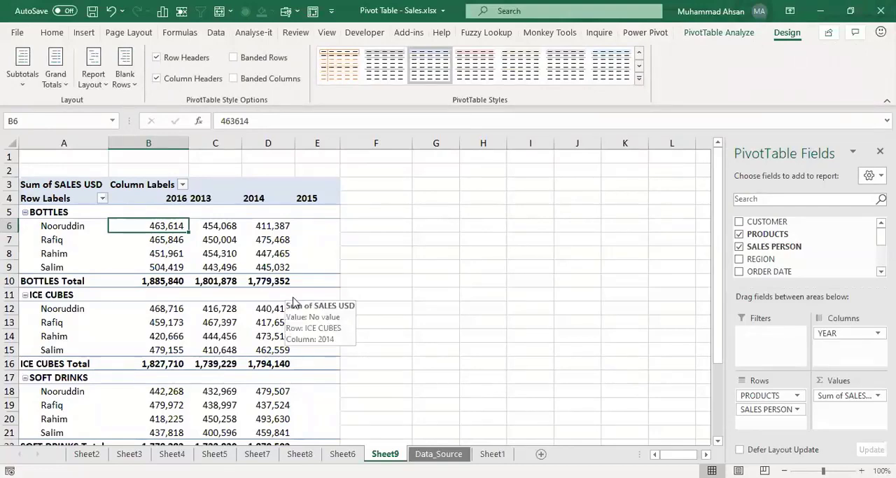
Step: Go to the Data_Source sheet and select the REGION cell in row 570
{"action": "left_click", "coordinate": [106, 451]}
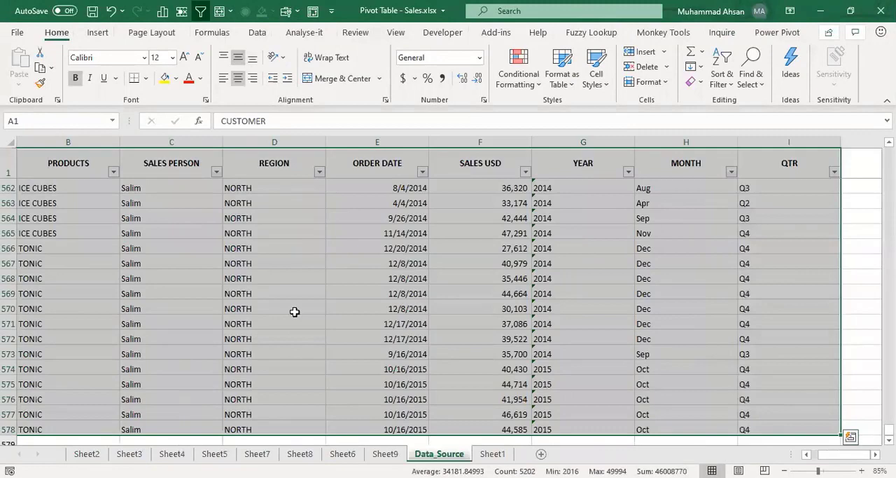
{"action": "left_click", "coordinate": [295, 312]}
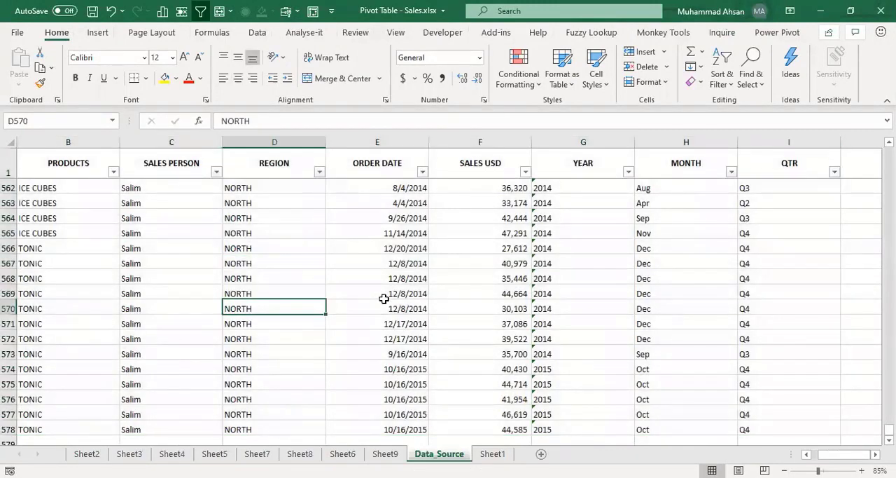